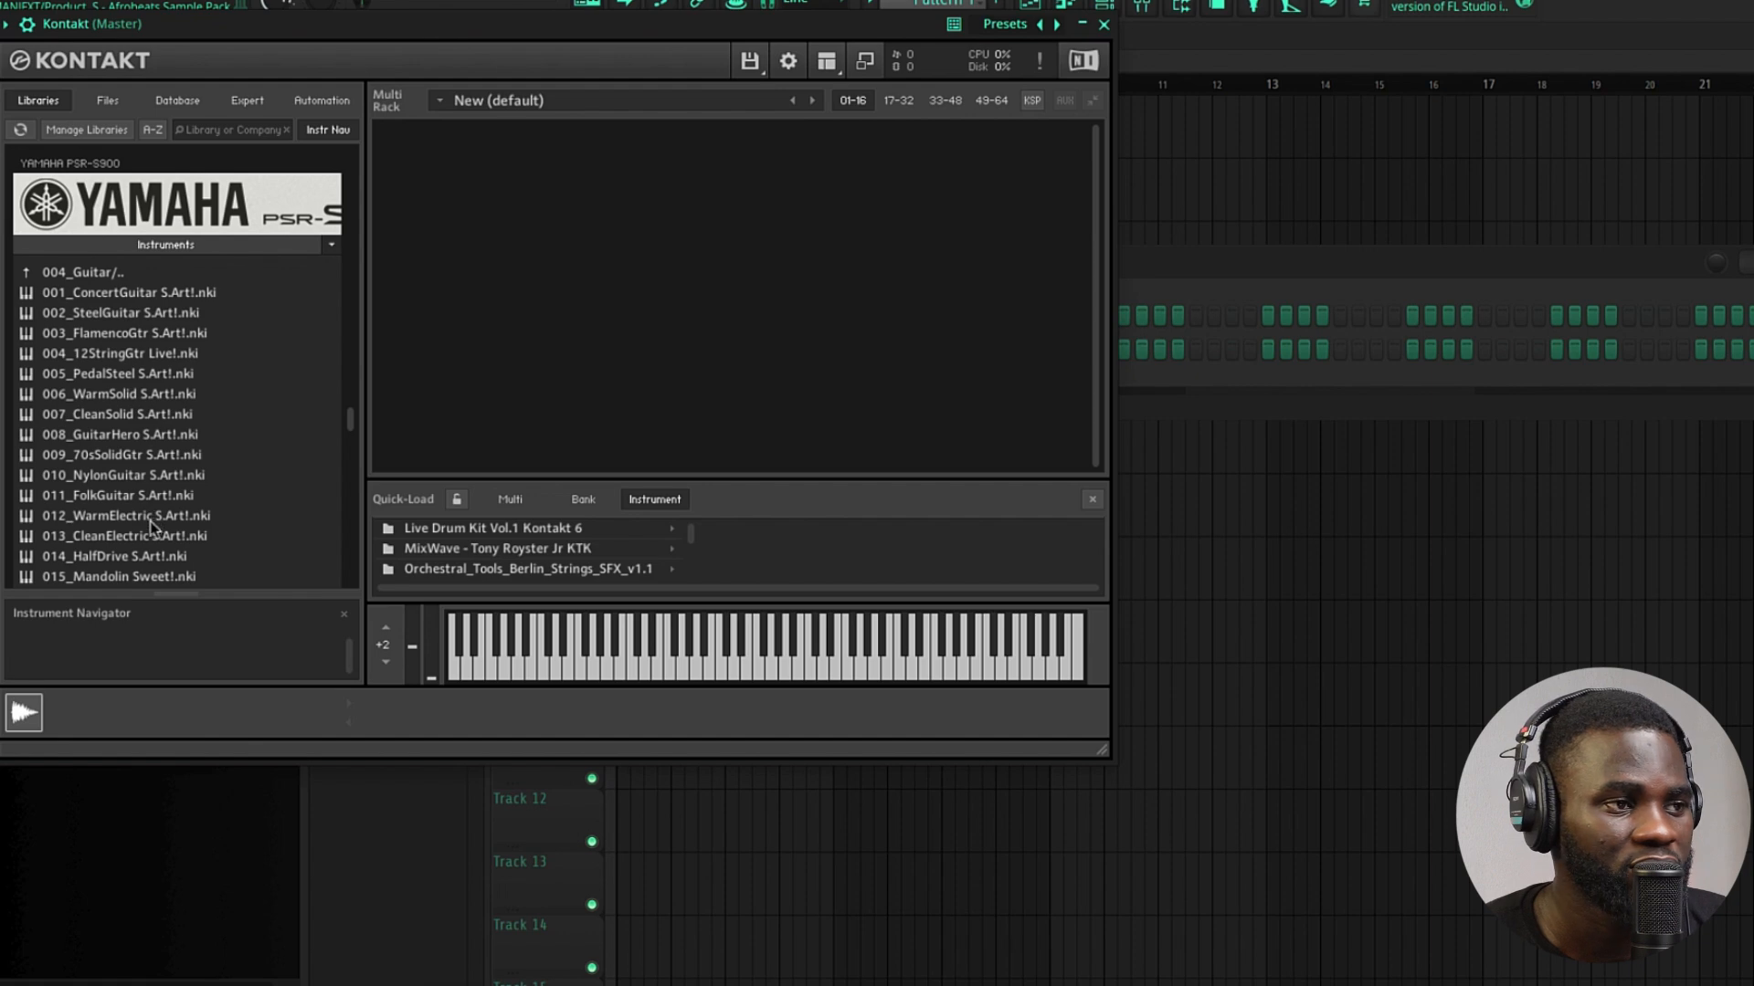
- Open the piano roll for the Kontakt channel and audition keys around C3
{"action": "left_click", "coordinate": [1083, 23]}
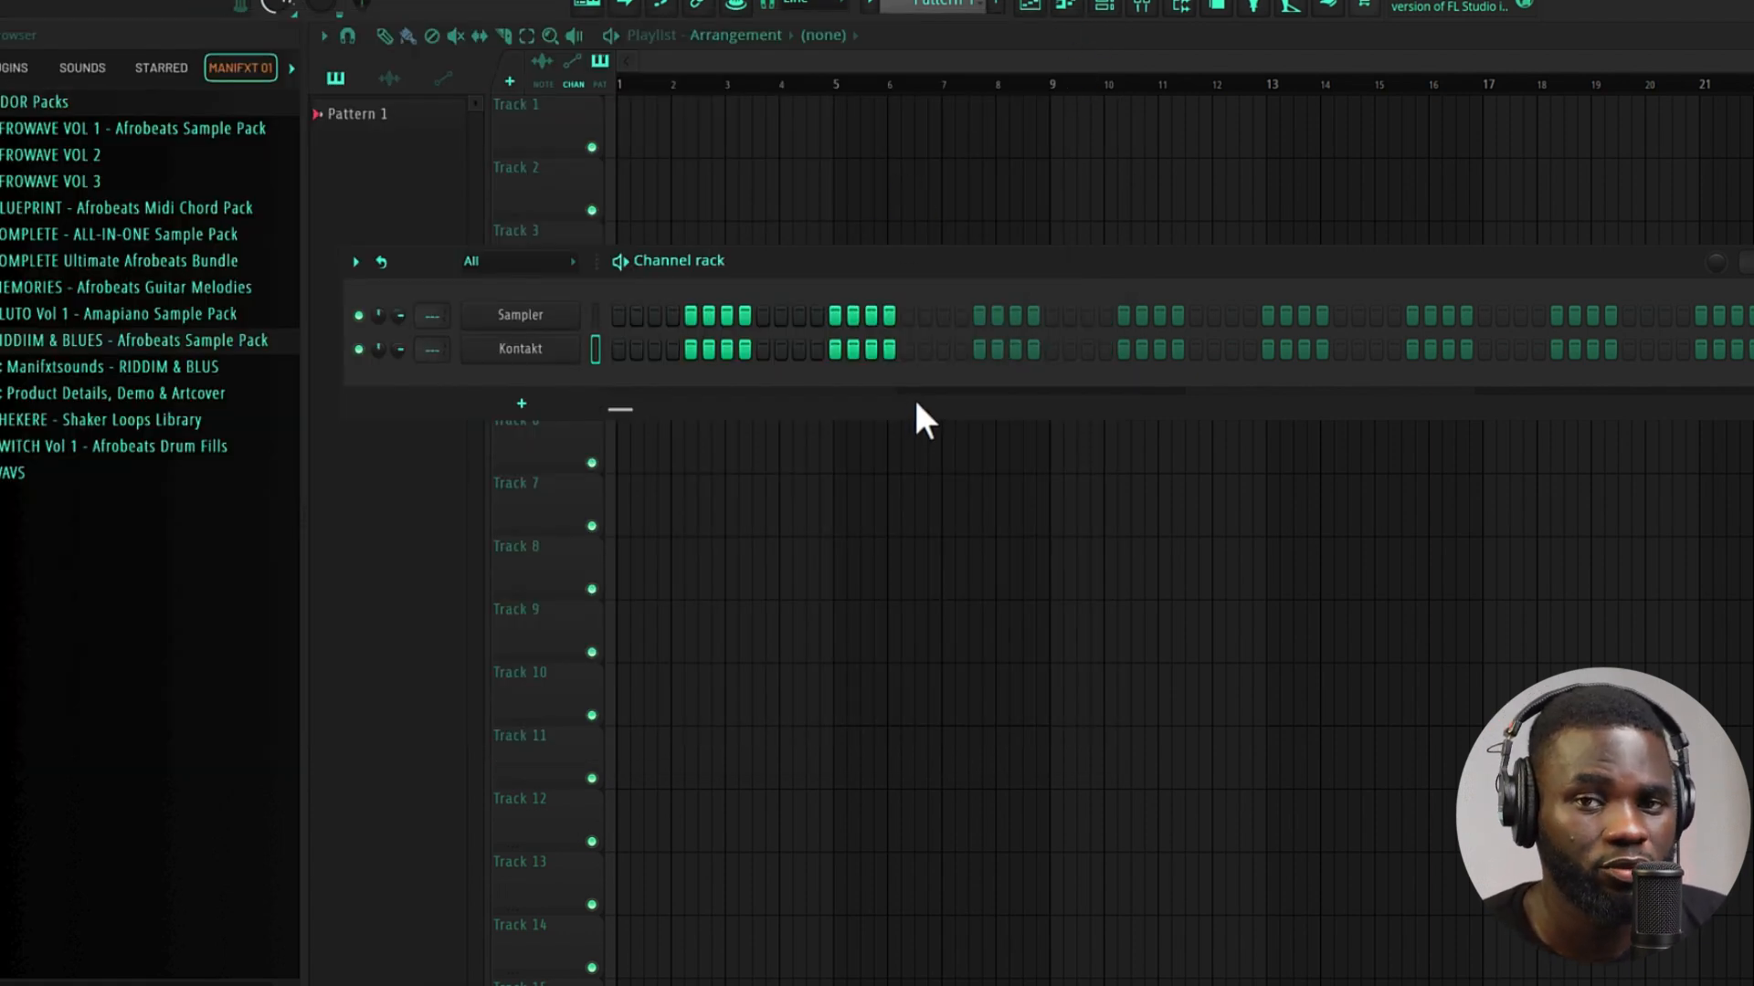
{"action": "right_click", "coordinate": [568, 358]}
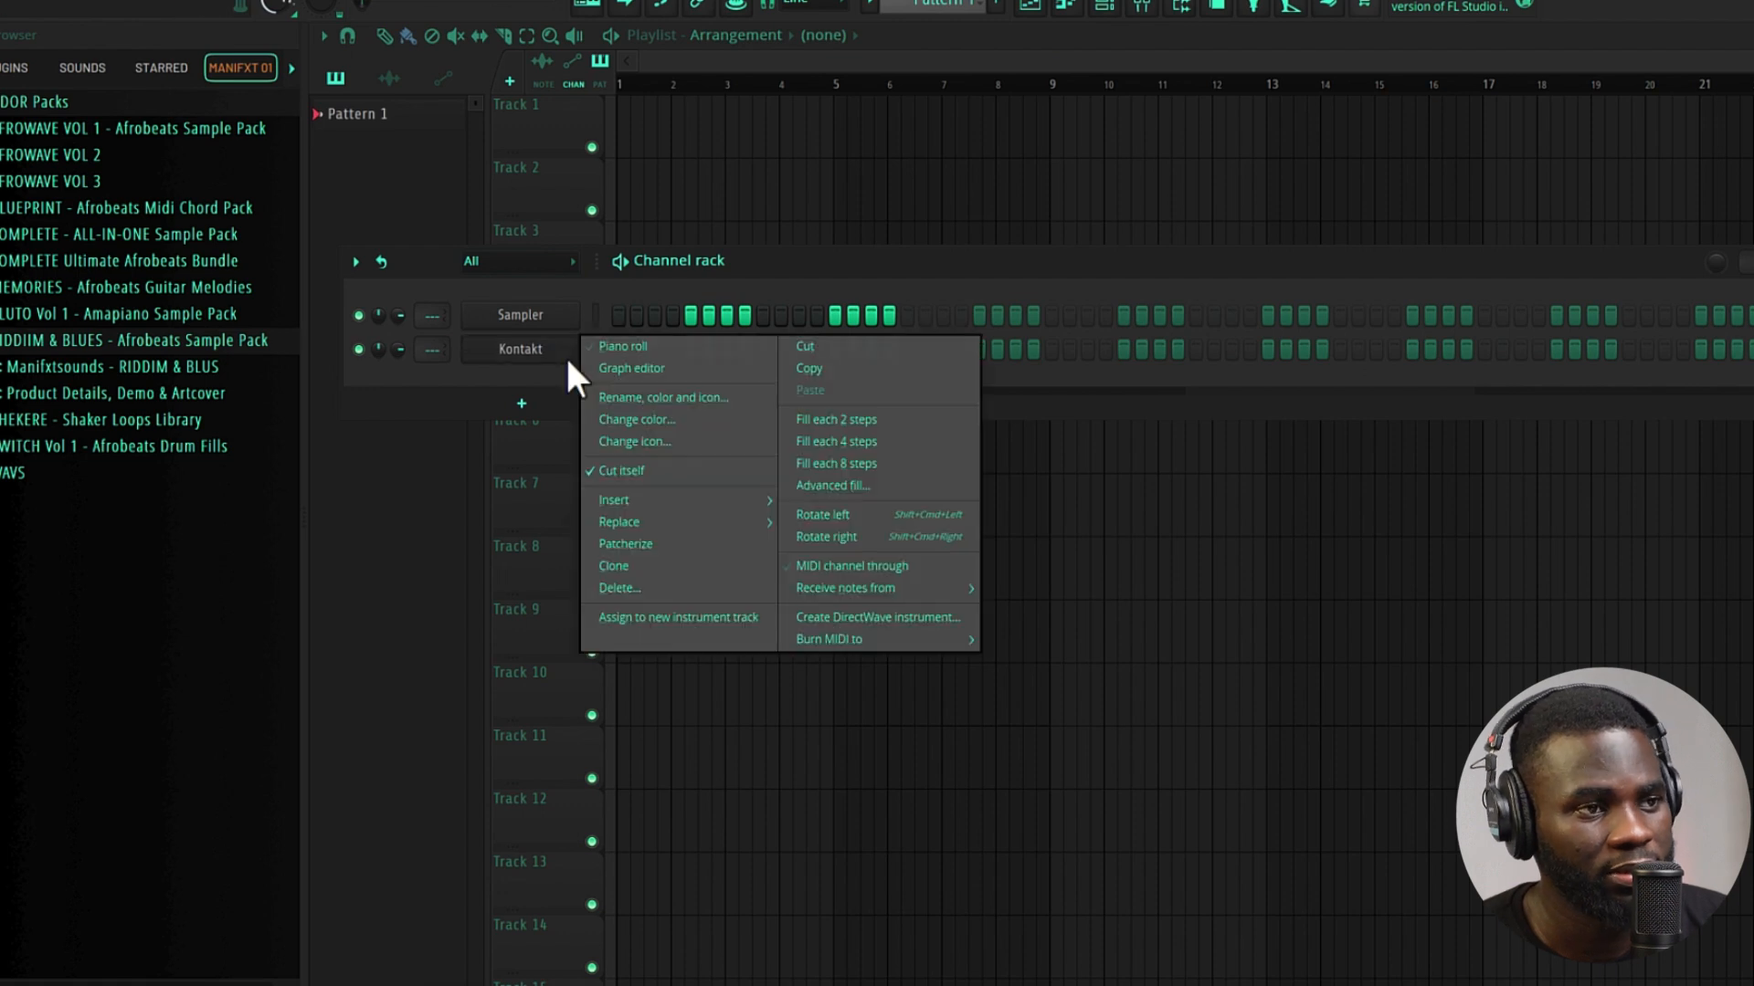
{"action": "left_click", "coordinate": [610, 349]}
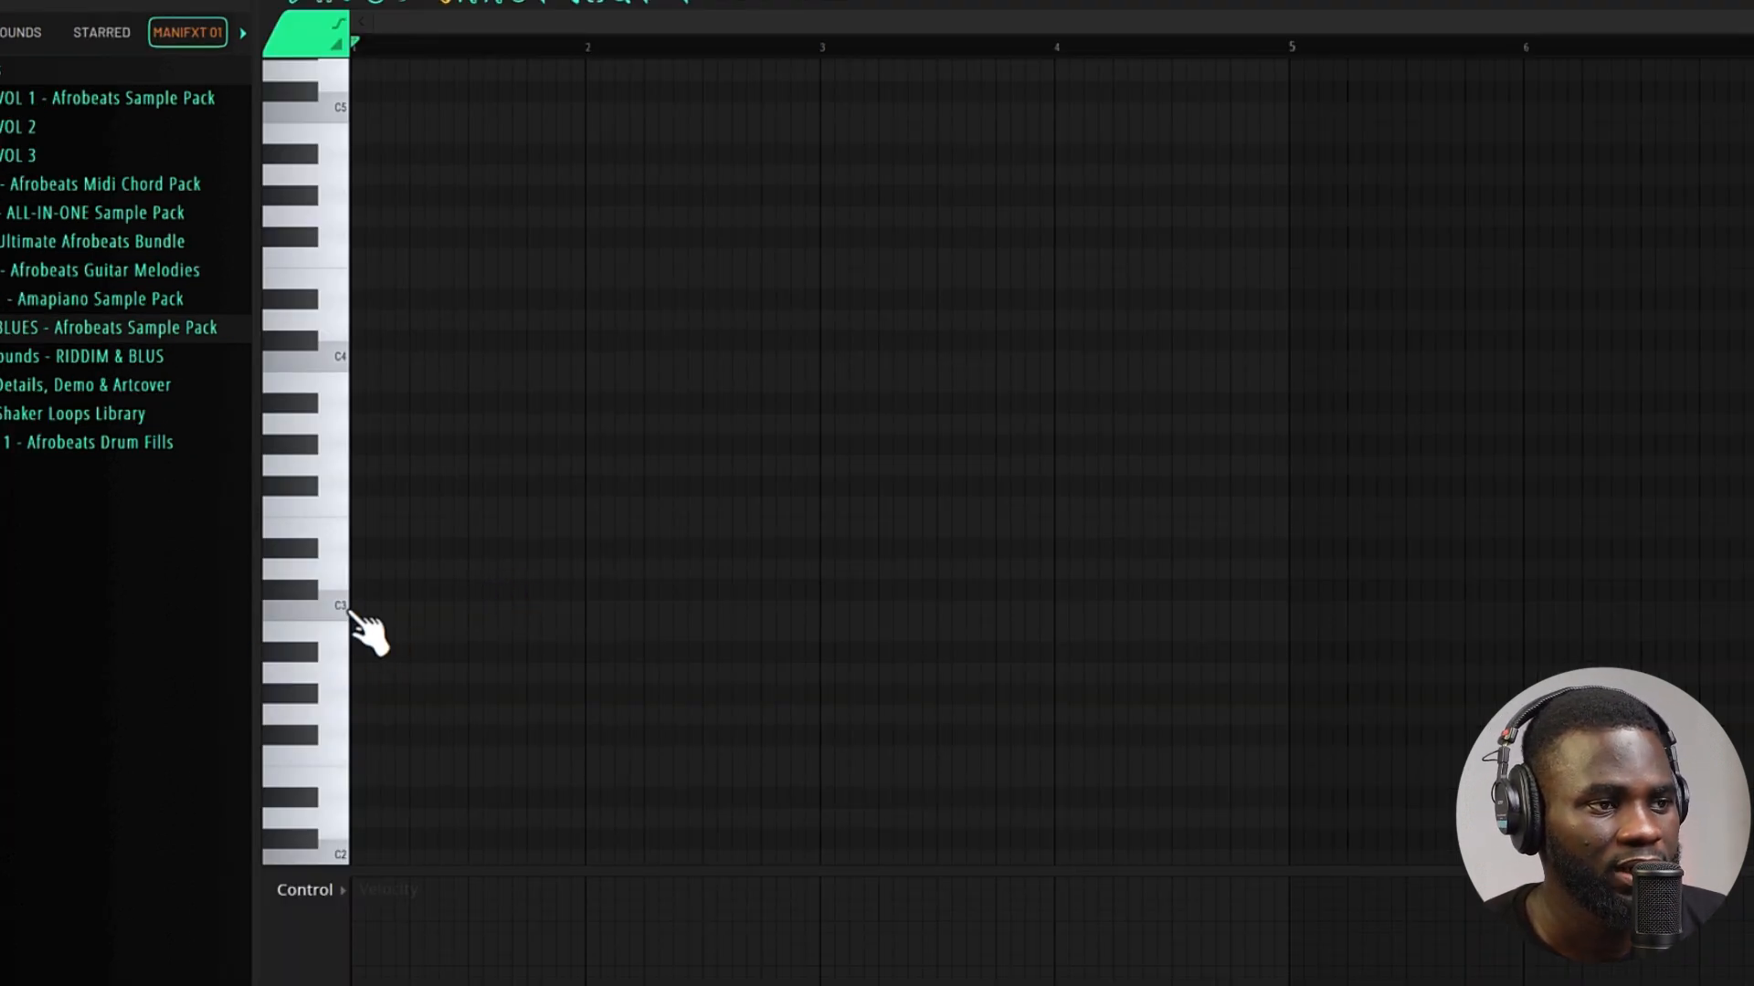
{"action": "left_click", "coordinate": [344, 610]}
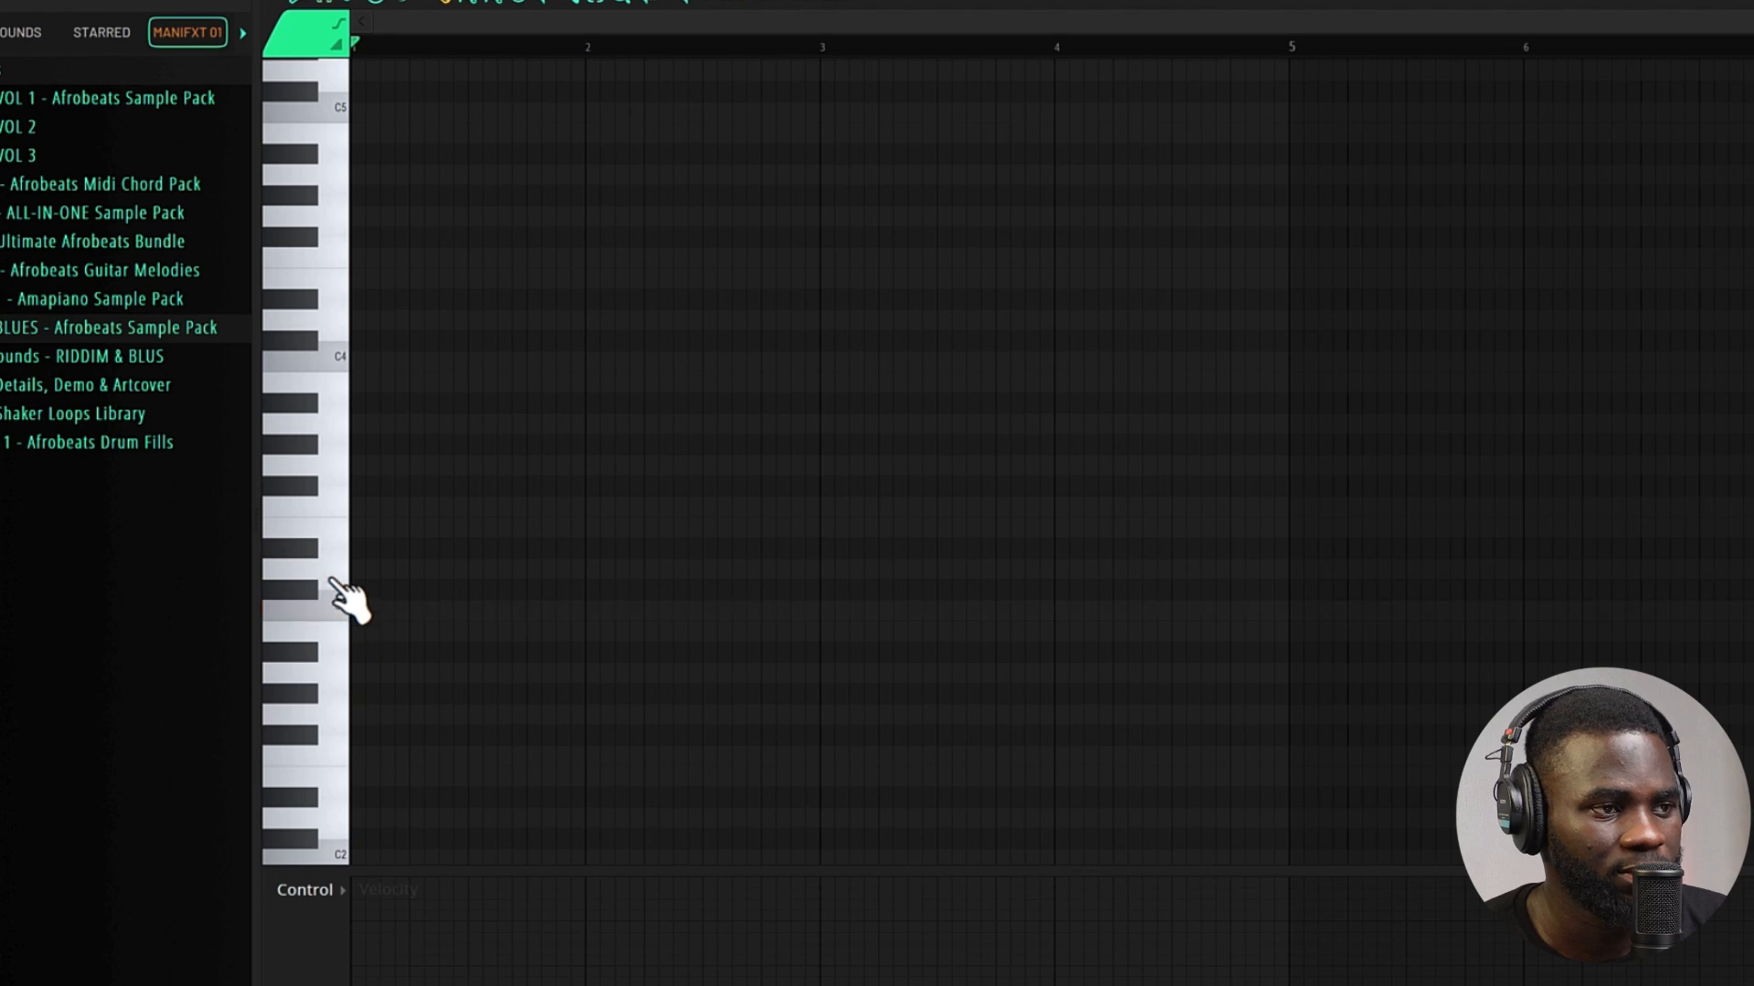
{"action": "left_click", "coordinate": [315, 550]}
{"action": "scroll", "coordinate": [425, 374], "scroll_direction": "up", "scroll_amount": 5}
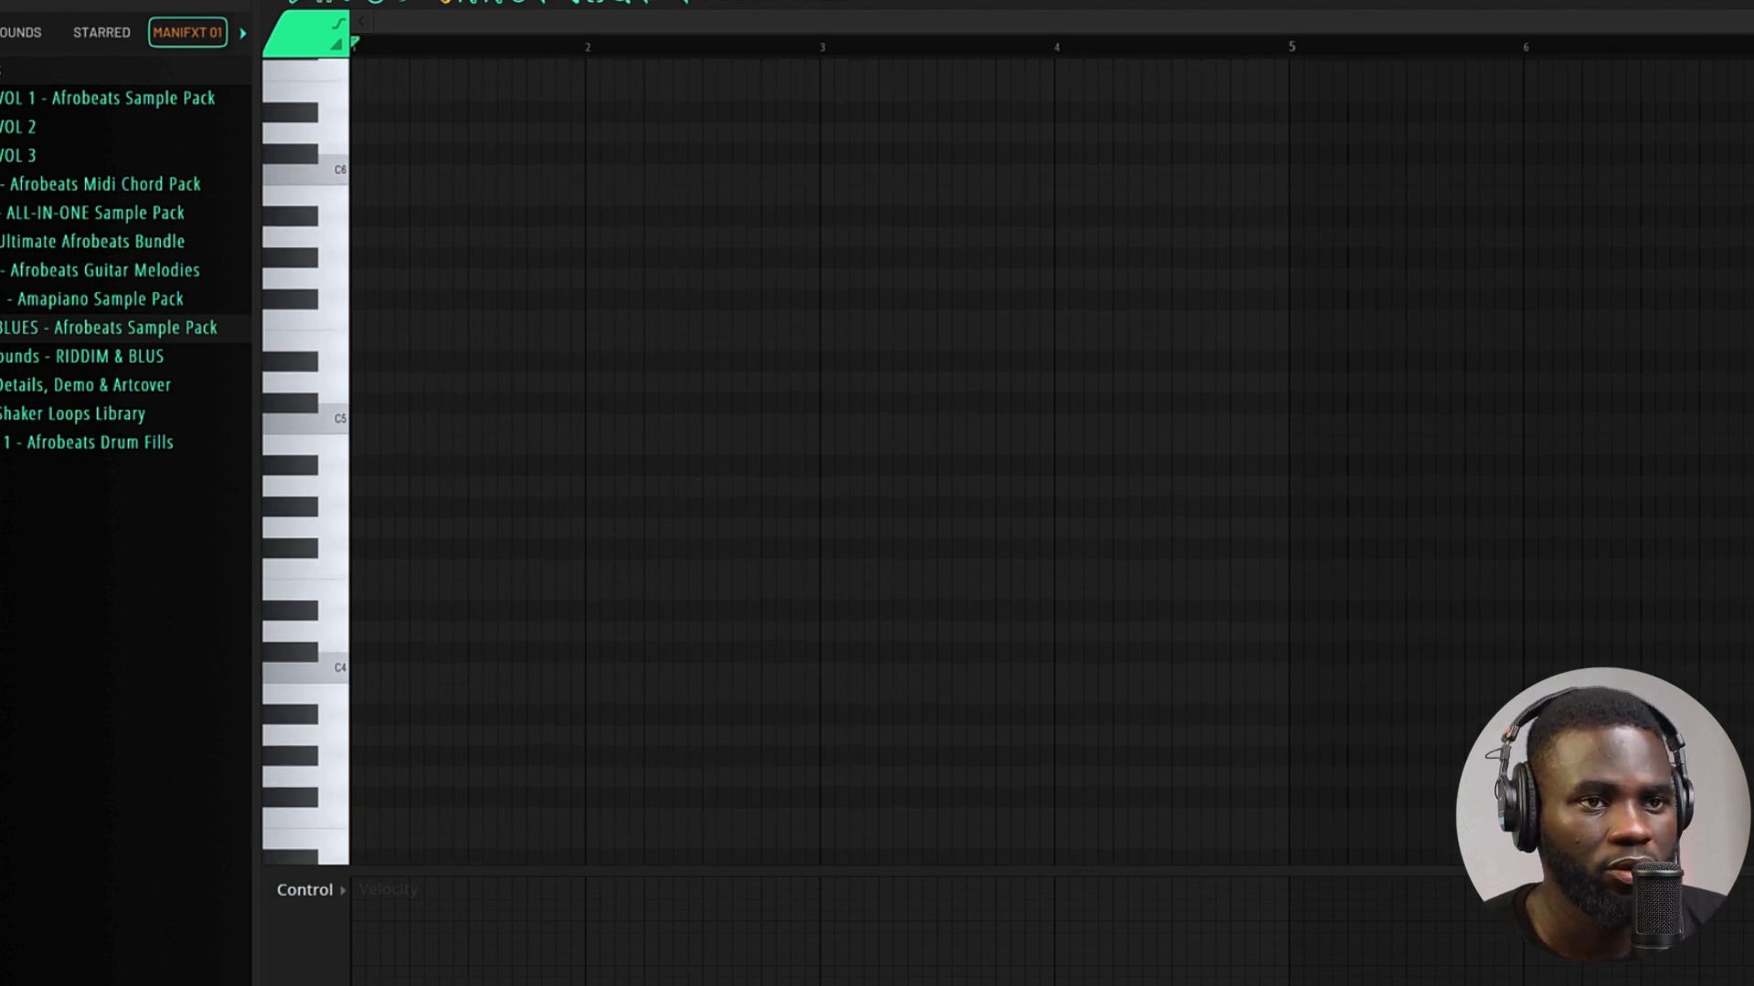
- Place an F4 note at the start of bar 1 followed by staggered C5 and G#5 notes, and play them back
{"action": "left_click_drag", "start_coordinate": [1752, 28], "coordinate": [1695, 30]}
{"action": "mouse_move", "coordinate": [367, 571]}
{"action": "left_mouse_down"}
{"action": "mouse_move", "coordinate": [281, 585]}
{"action": "mouse_move", "coordinate": [380, 591]}
{"action": "mouse_move", "coordinate": [380, 567]}
{"action": "left_mouse_up"}
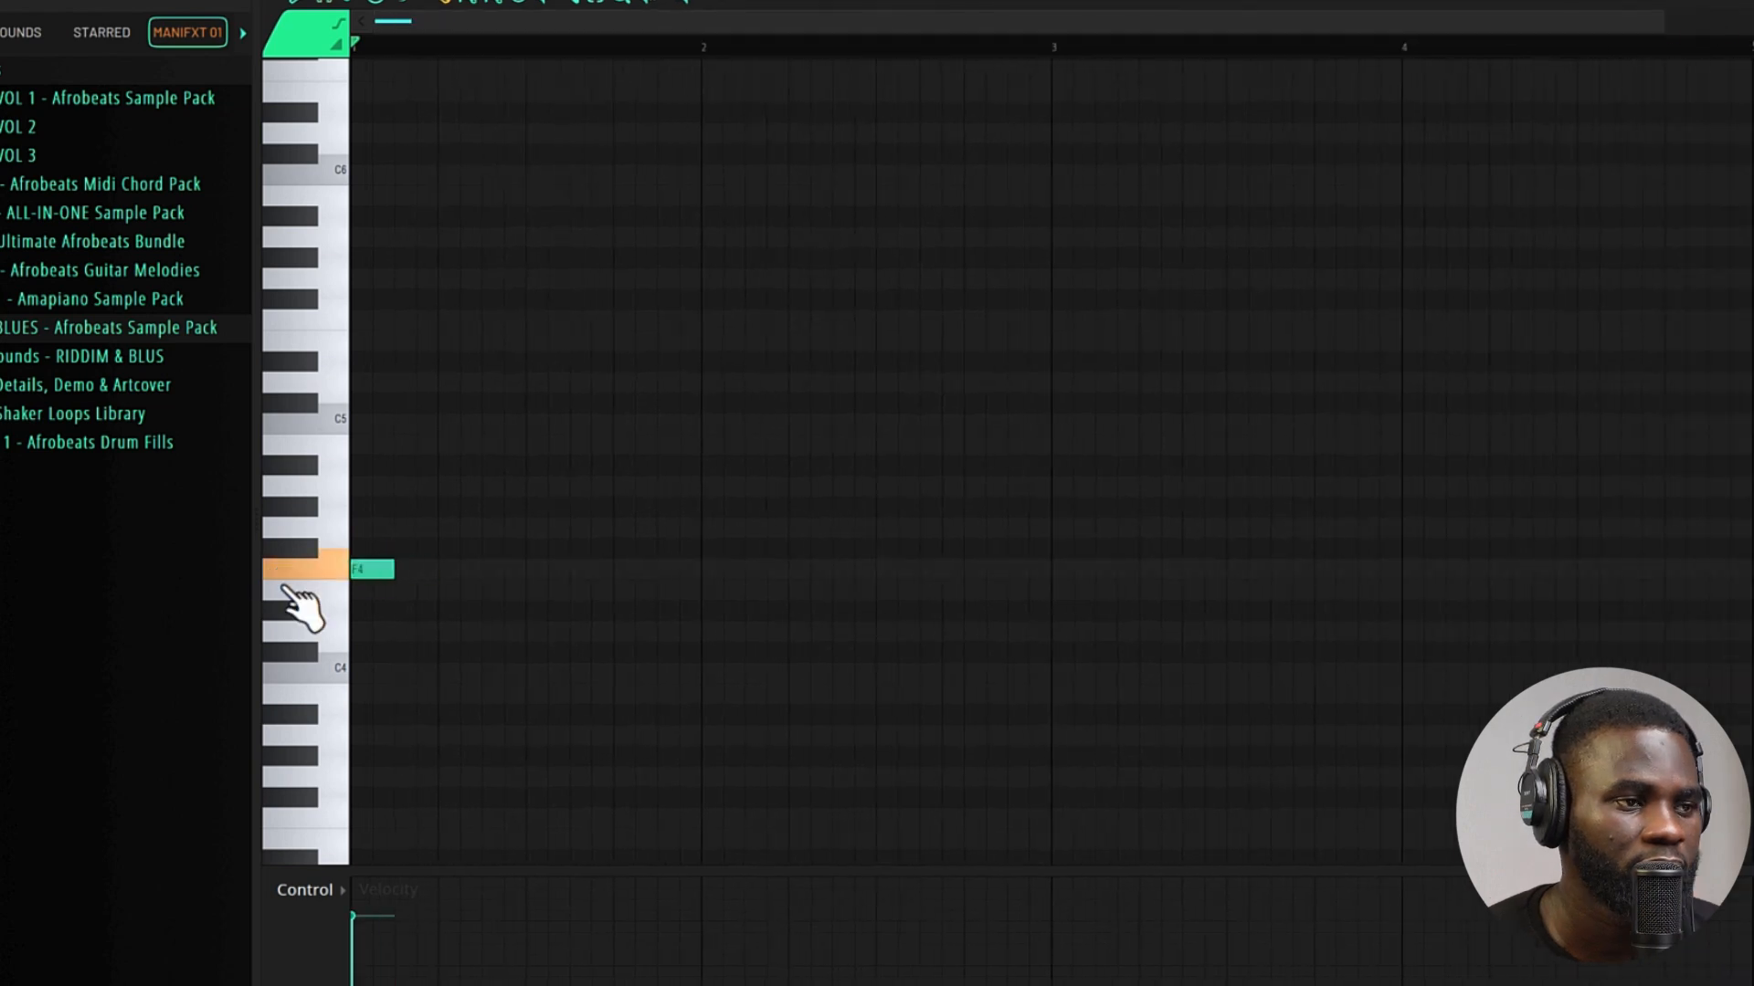
{"action": "key", "text": "space"}
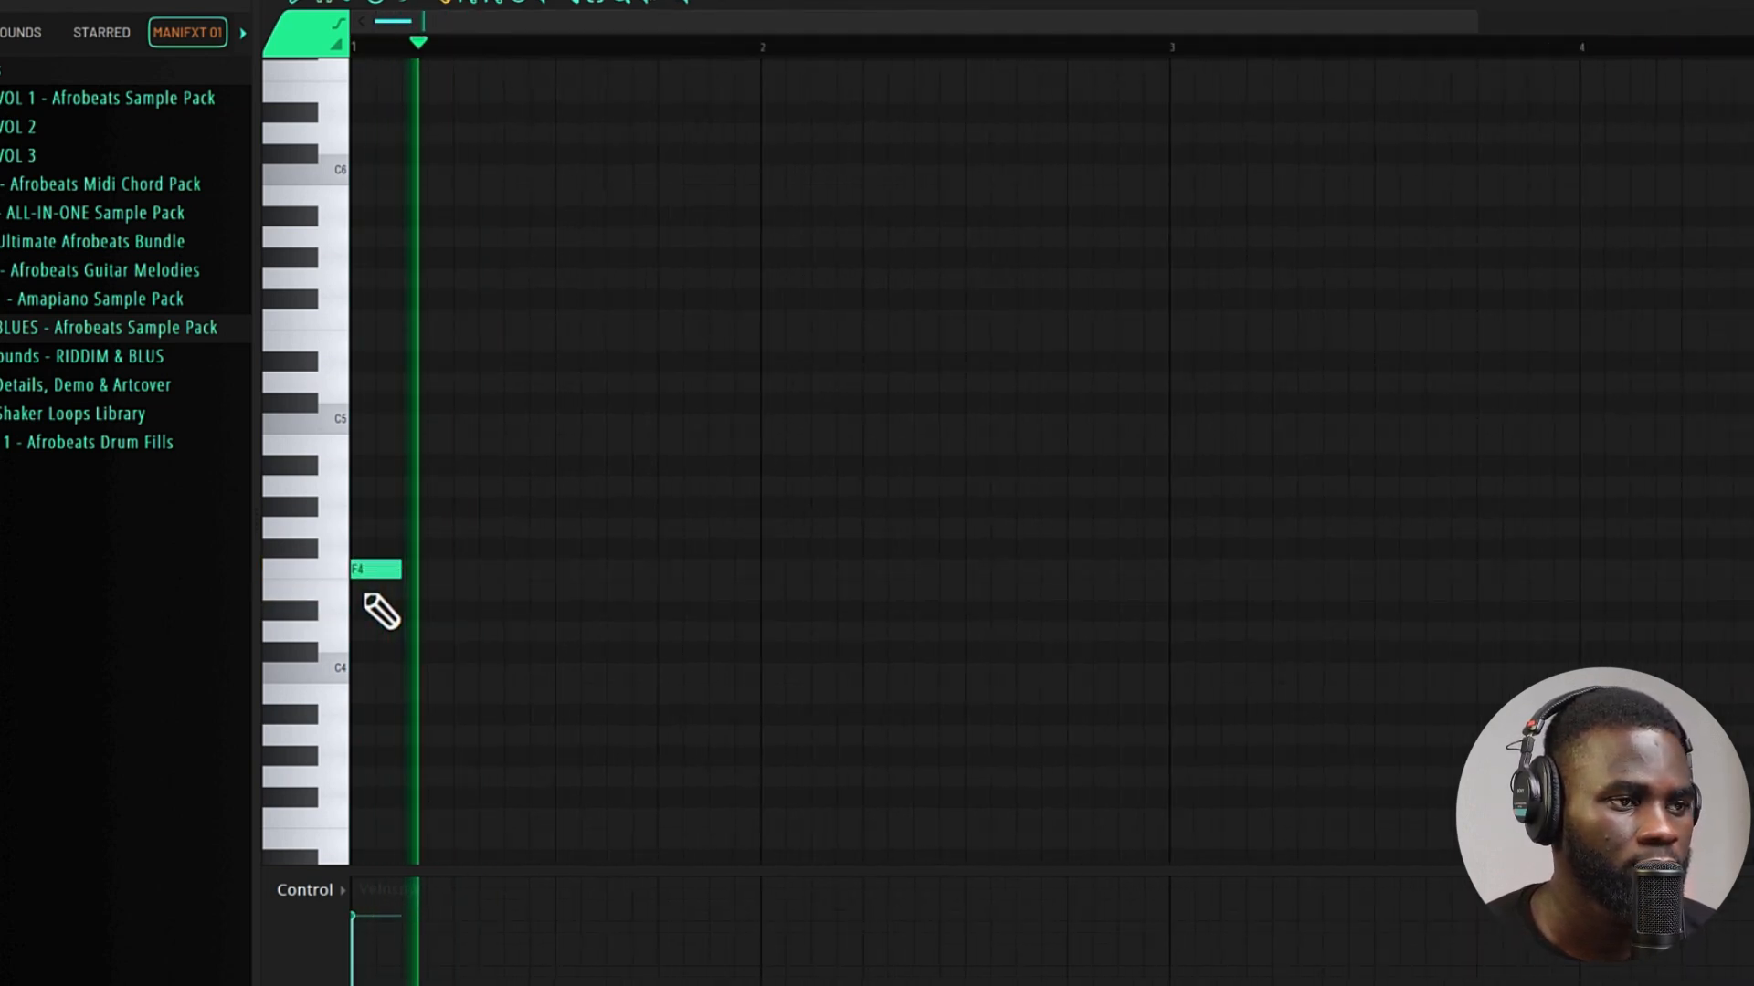
{"action": "mouse_move", "coordinate": [450, 469]}
{"action": "left_mouse_down"}
{"action": "mouse_move", "coordinate": [405, 467]}
{"action": "mouse_move", "coordinate": [408, 422]}
{"action": "left_mouse_up"}
{"action": "key", "text": "space"}
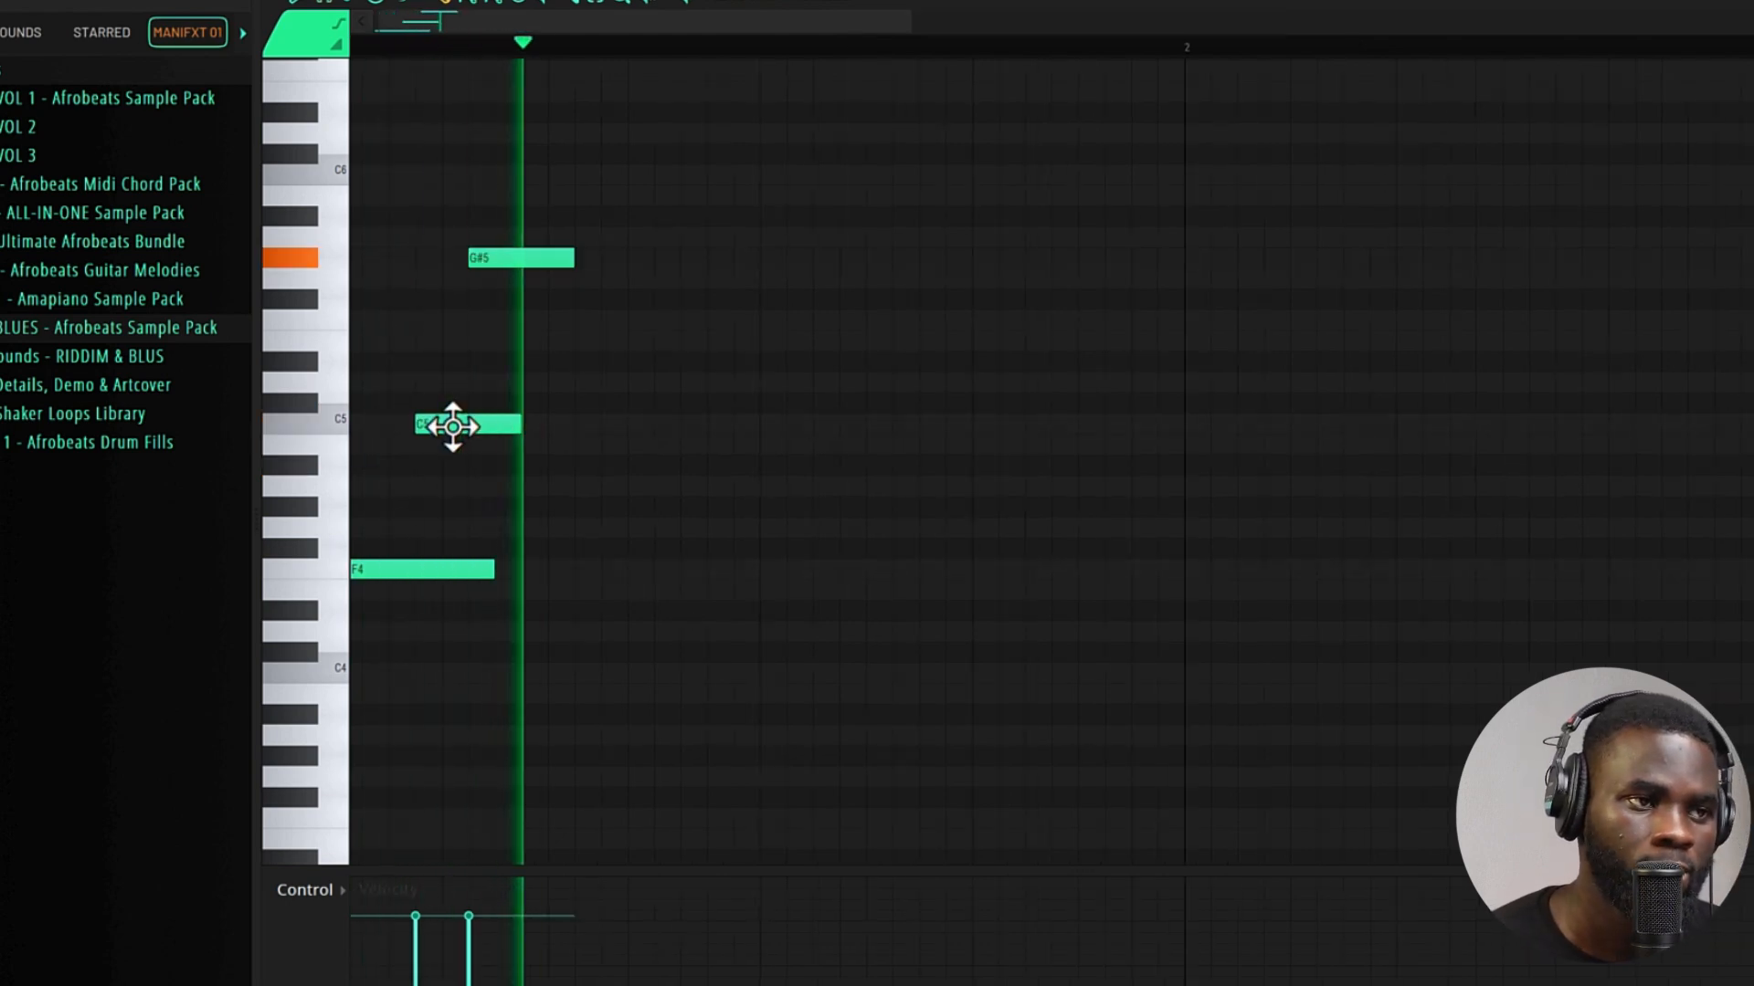
- Shift the C5 and G#5 notes in bar 1 slightly later
{"action": "scroll", "coordinate": [439, 462], "scroll_direction": "up", "scroll_amount": 1}
{"action": "left_click_drag", "start_coordinate": [478, 497], "coordinate": [549, 193]}
{"action": "left_click_drag", "start_coordinate": [548, 260], "coordinate": [575, 257]}
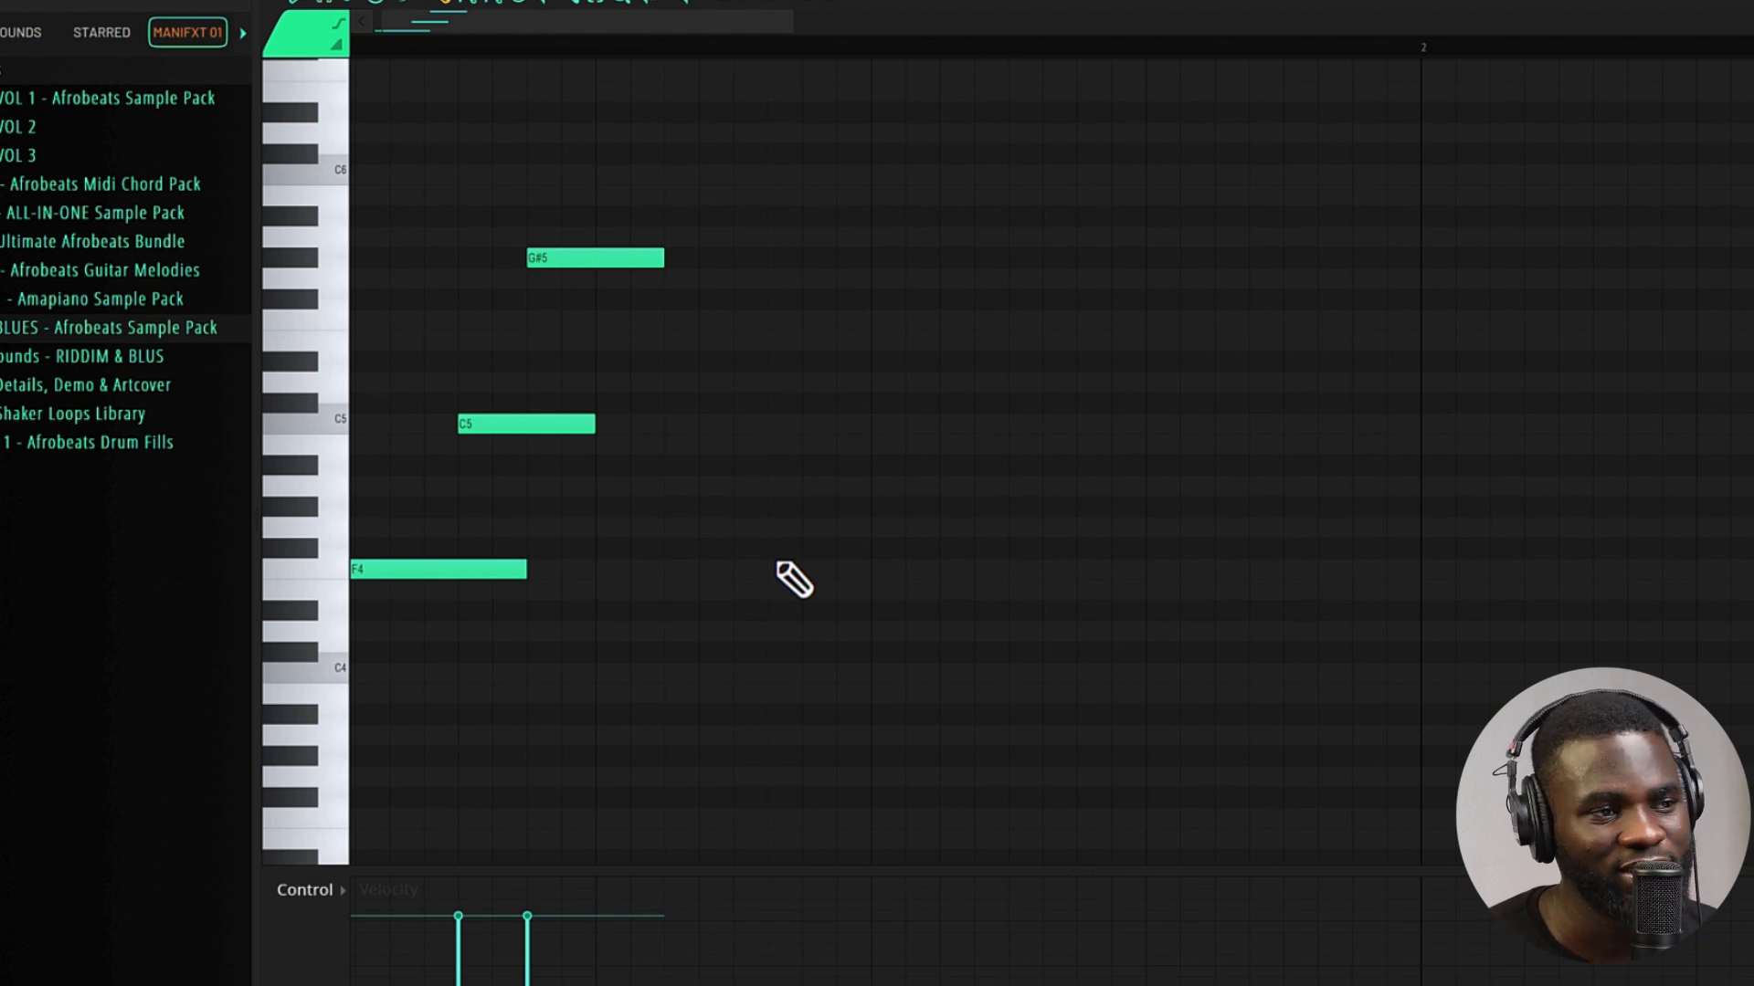
- Add D#4 and G5 notes in the second half of bar 1 and set the piano roll snap to 1/4 beat
{"action": "mouse_move", "coordinate": [301, 141]}
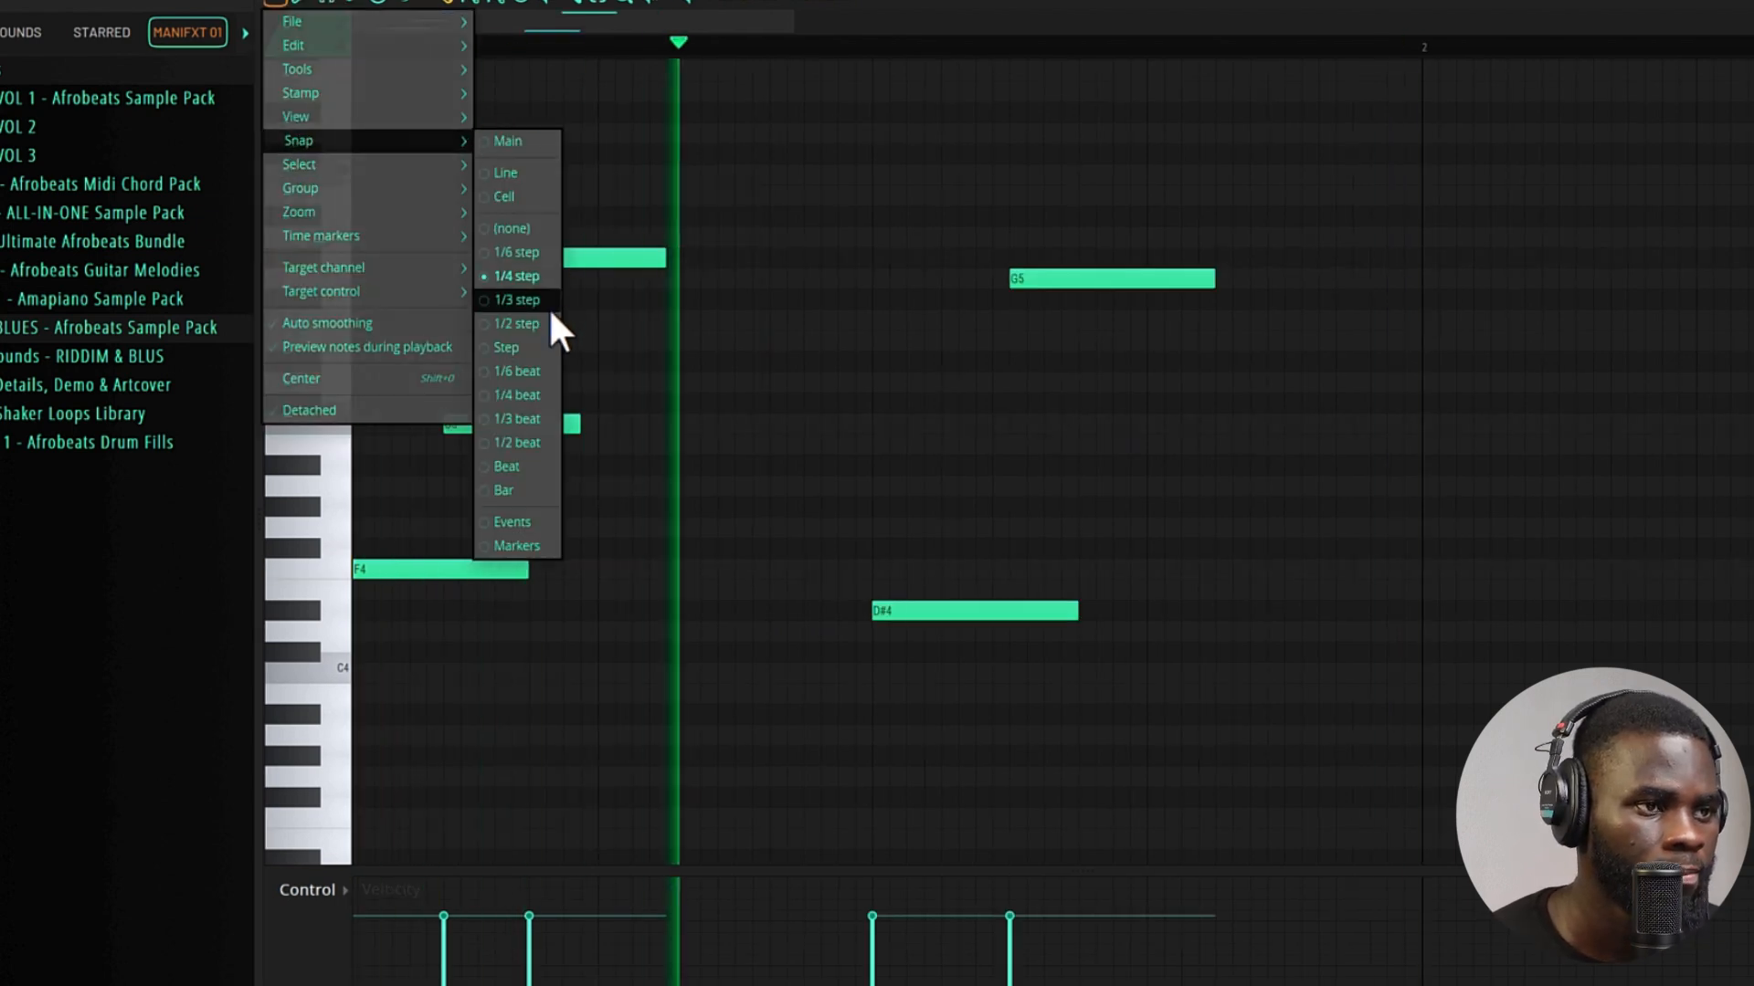
{"action": "left_click", "coordinate": [522, 390]}
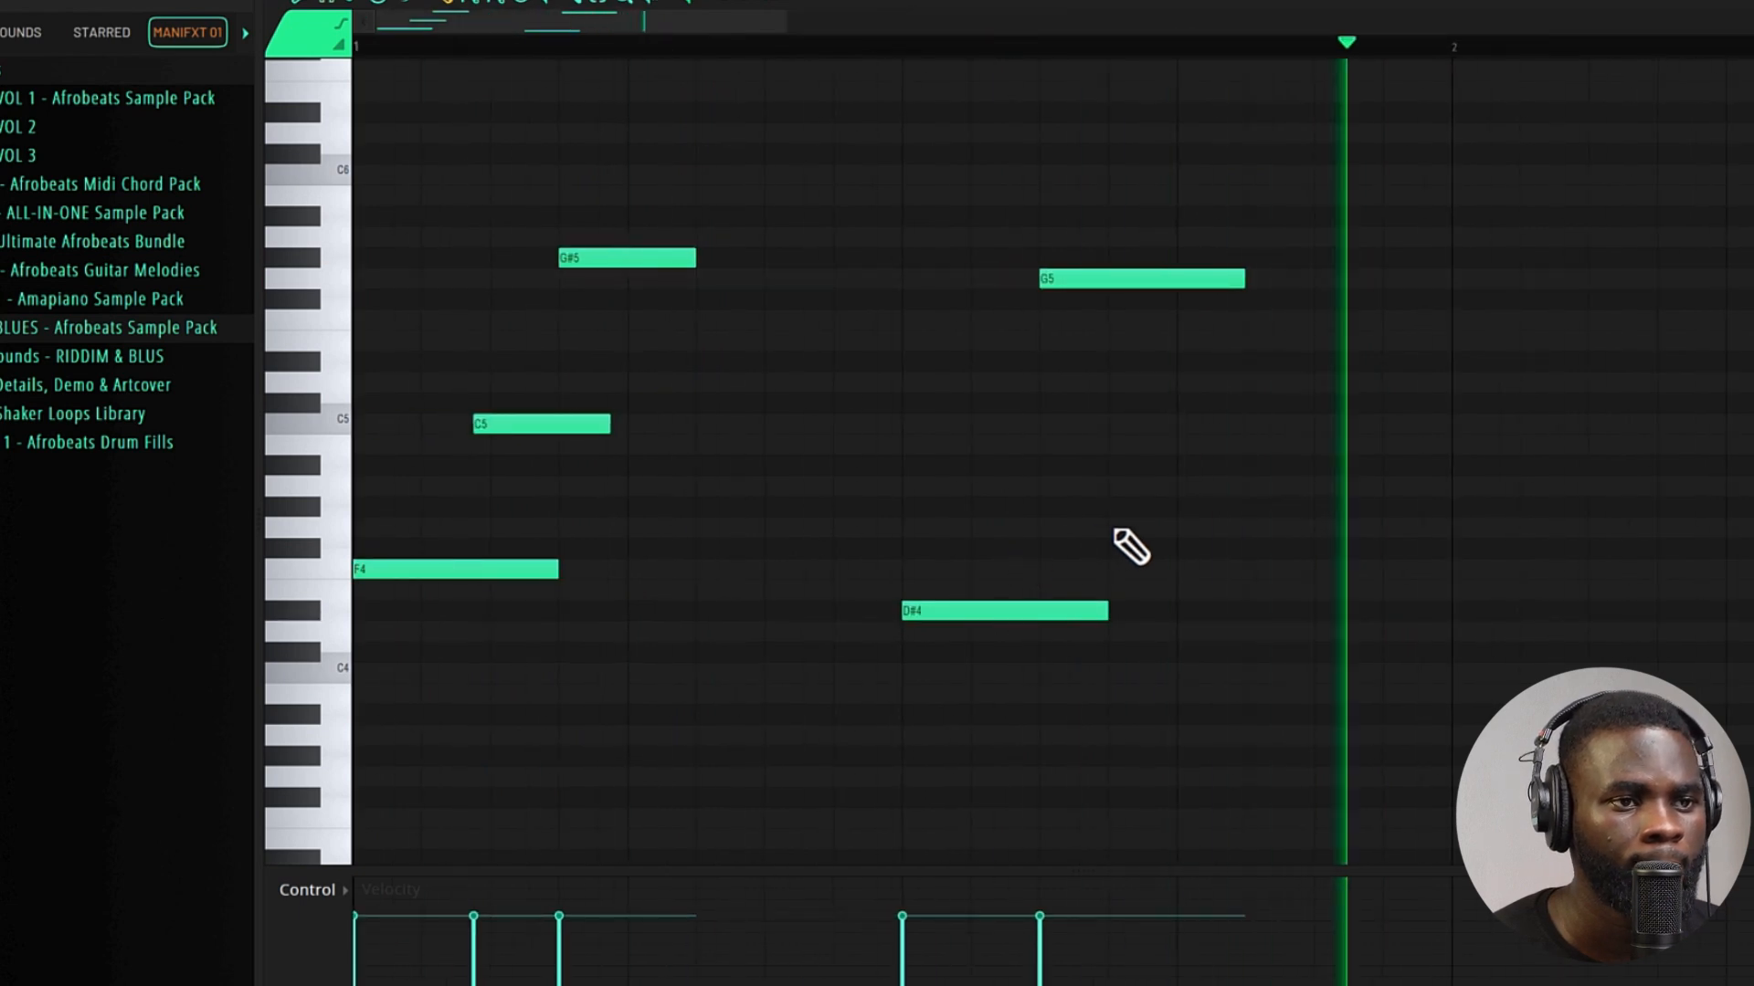
{"action": "scroll", "coordinate": [1103, 532], "scroll_direction": "down", "scroll_amount": 2}
{"action": "key", "text": "space"}
- Select all of bar 1 and duplicate its notes into bar 2, then play them
{"action": "left_click_drag", "start_coordinate": [1153, 52], "coordinate": [1035, 434]}
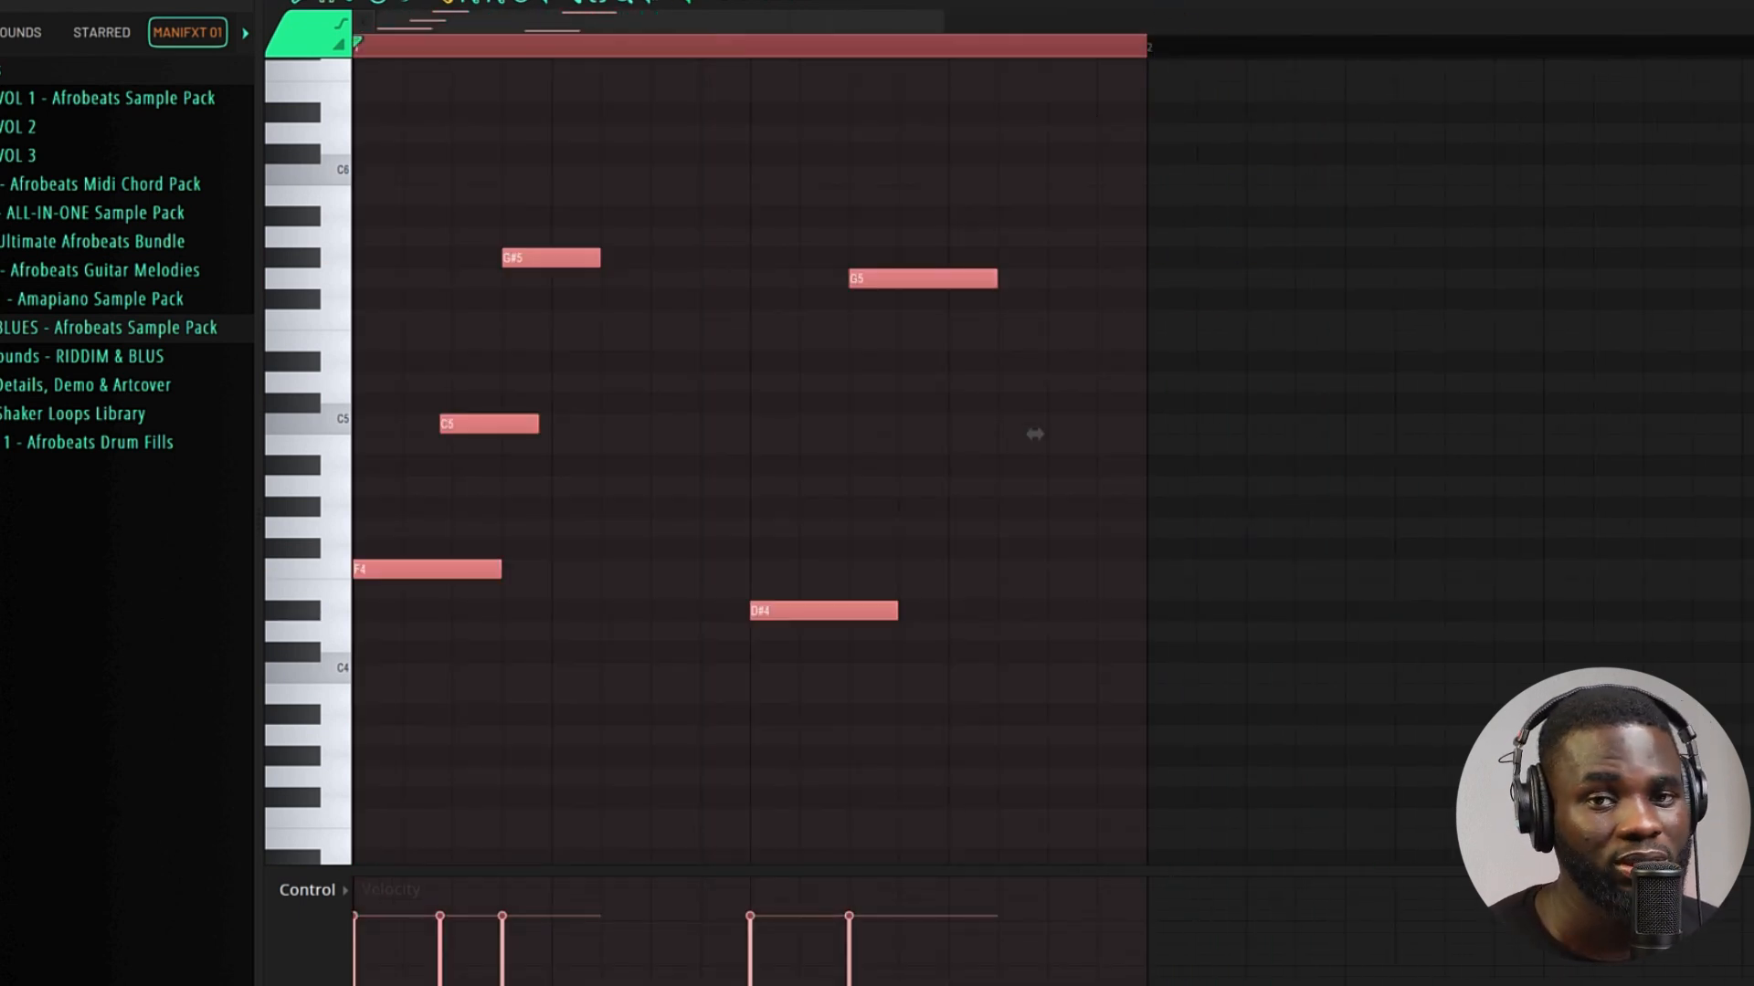
{"action": "key", "text": "ctrl+b"}
{"action": "key", "text": "space"}
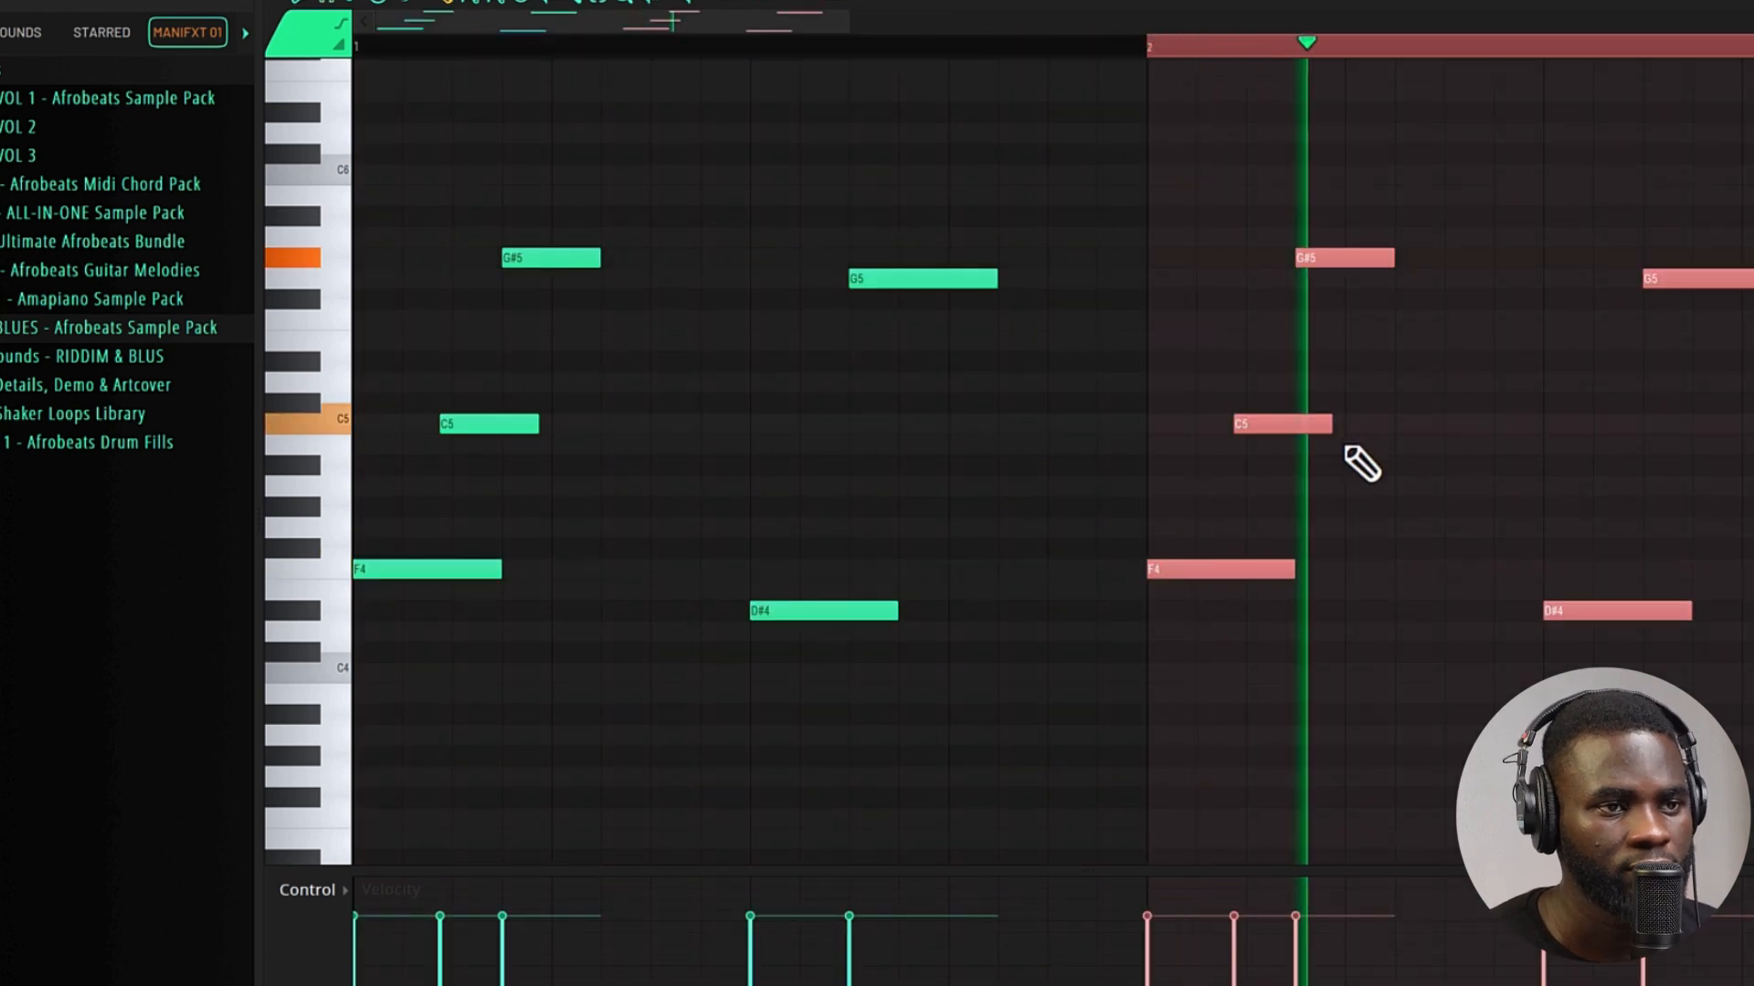
- Transpose bar 2 down five semitones, moving its first three notes to C4, G4 and D#5 and its last two to A#3 and D5
{"action": "left_click_drag", "start_coordinate": [811, 621], "coordinate": [997, 210]}
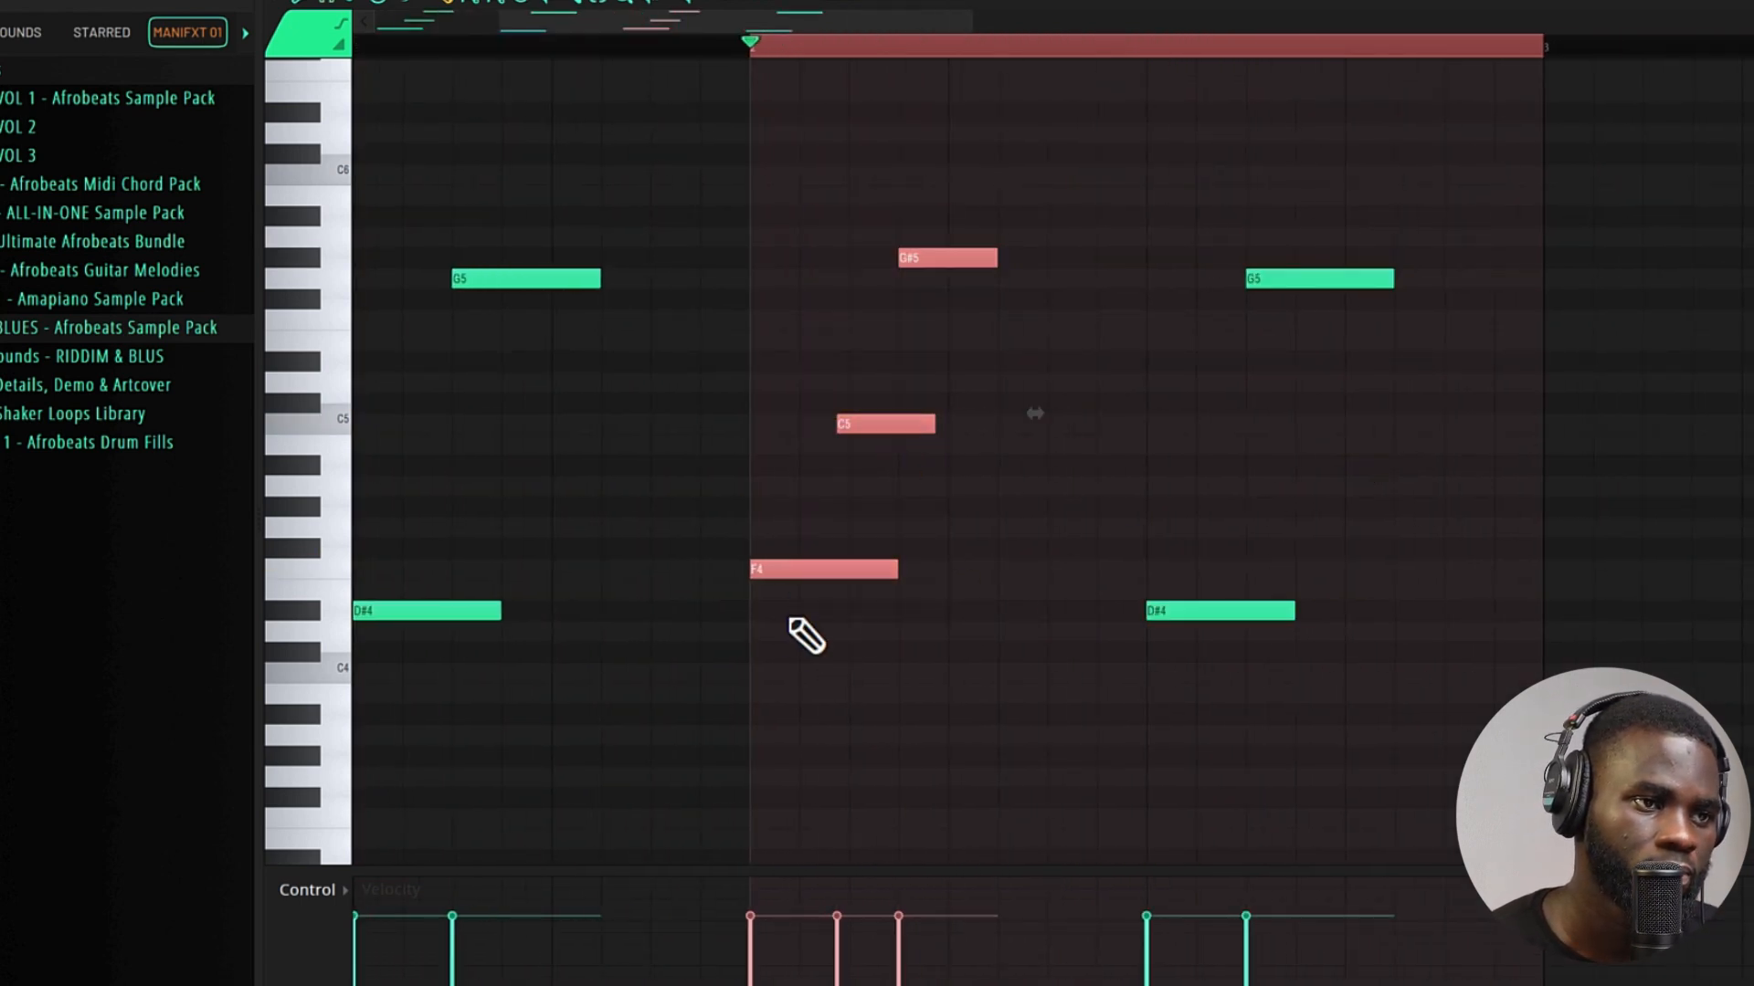
{"action": "left_click_drag", "start_coordinate": [809, 563], "coordinate": [798, 674]}
{"action": "key", "text": "space"}
{"action": "left_click_drag", "start_coordinate": [1240, 694], "coordinate": [1348, 270]}
{"action": "left_click_drag", "start_coordinate": [1174, 613], "coordinate": [1190, 717]}
{"action": "key", "text": "space"}
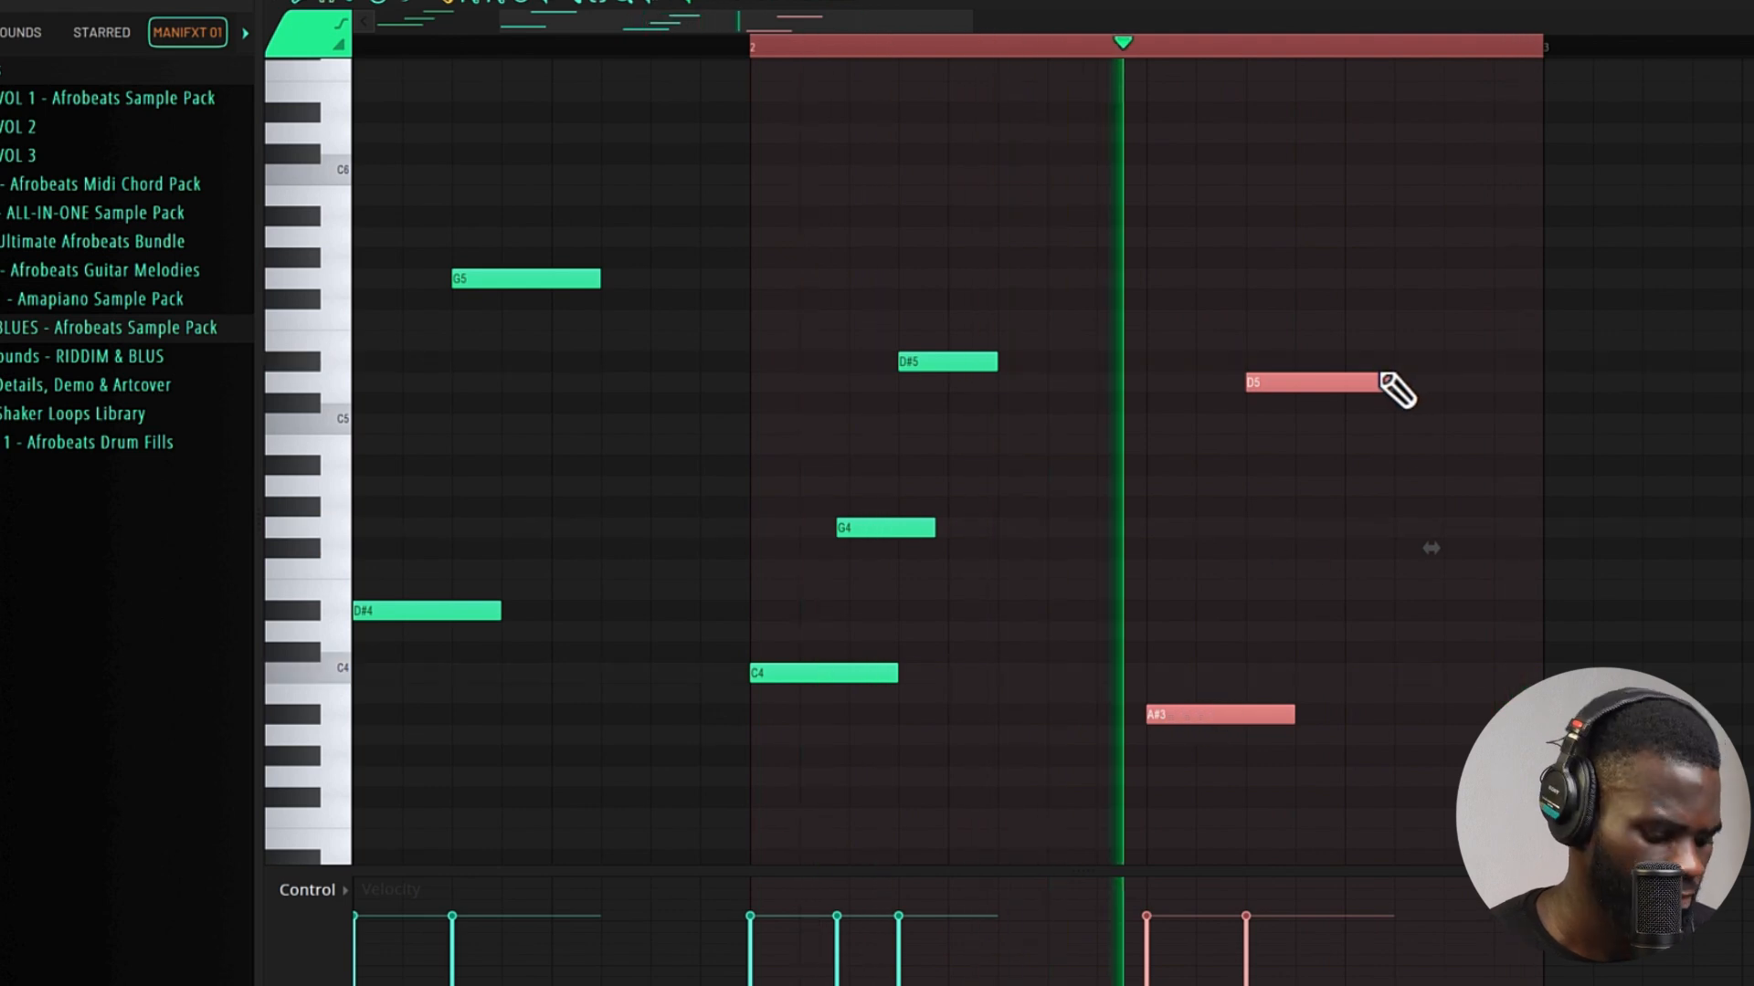
{"action": "key", "text": "ctrl+a"}
{"action": "key", "text": "ctrl+s"}
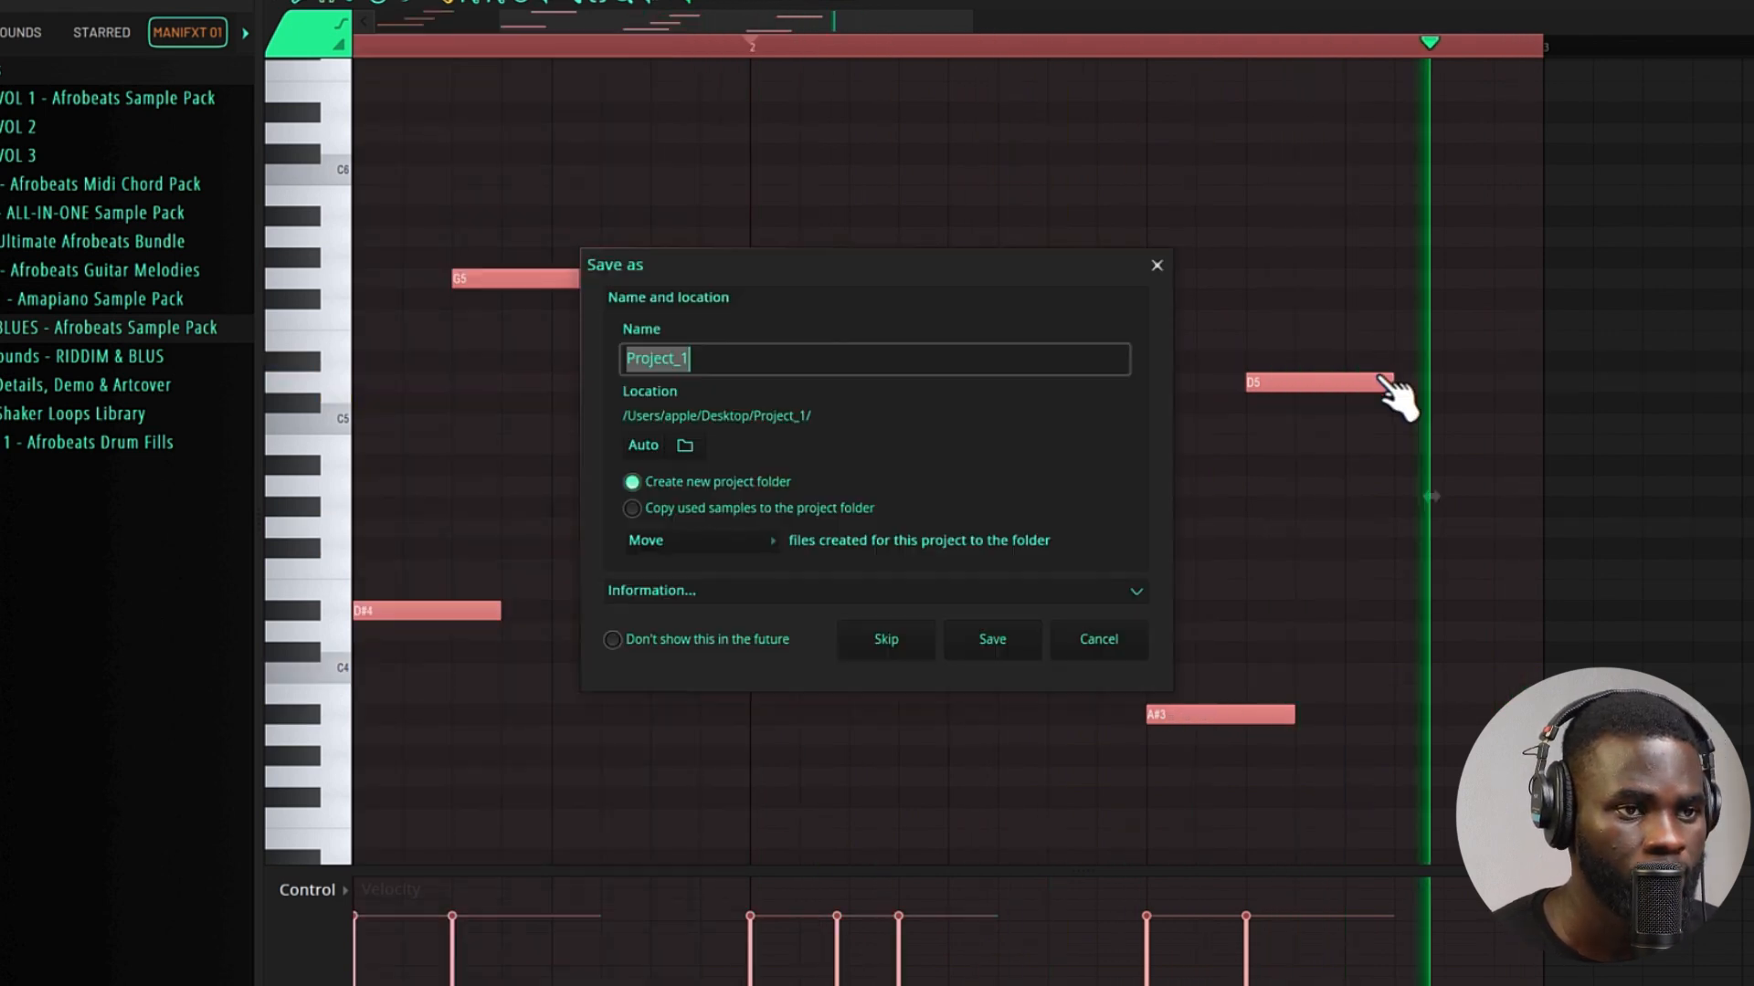
{"action": "left_click", "coordinate": [1155, 262]}
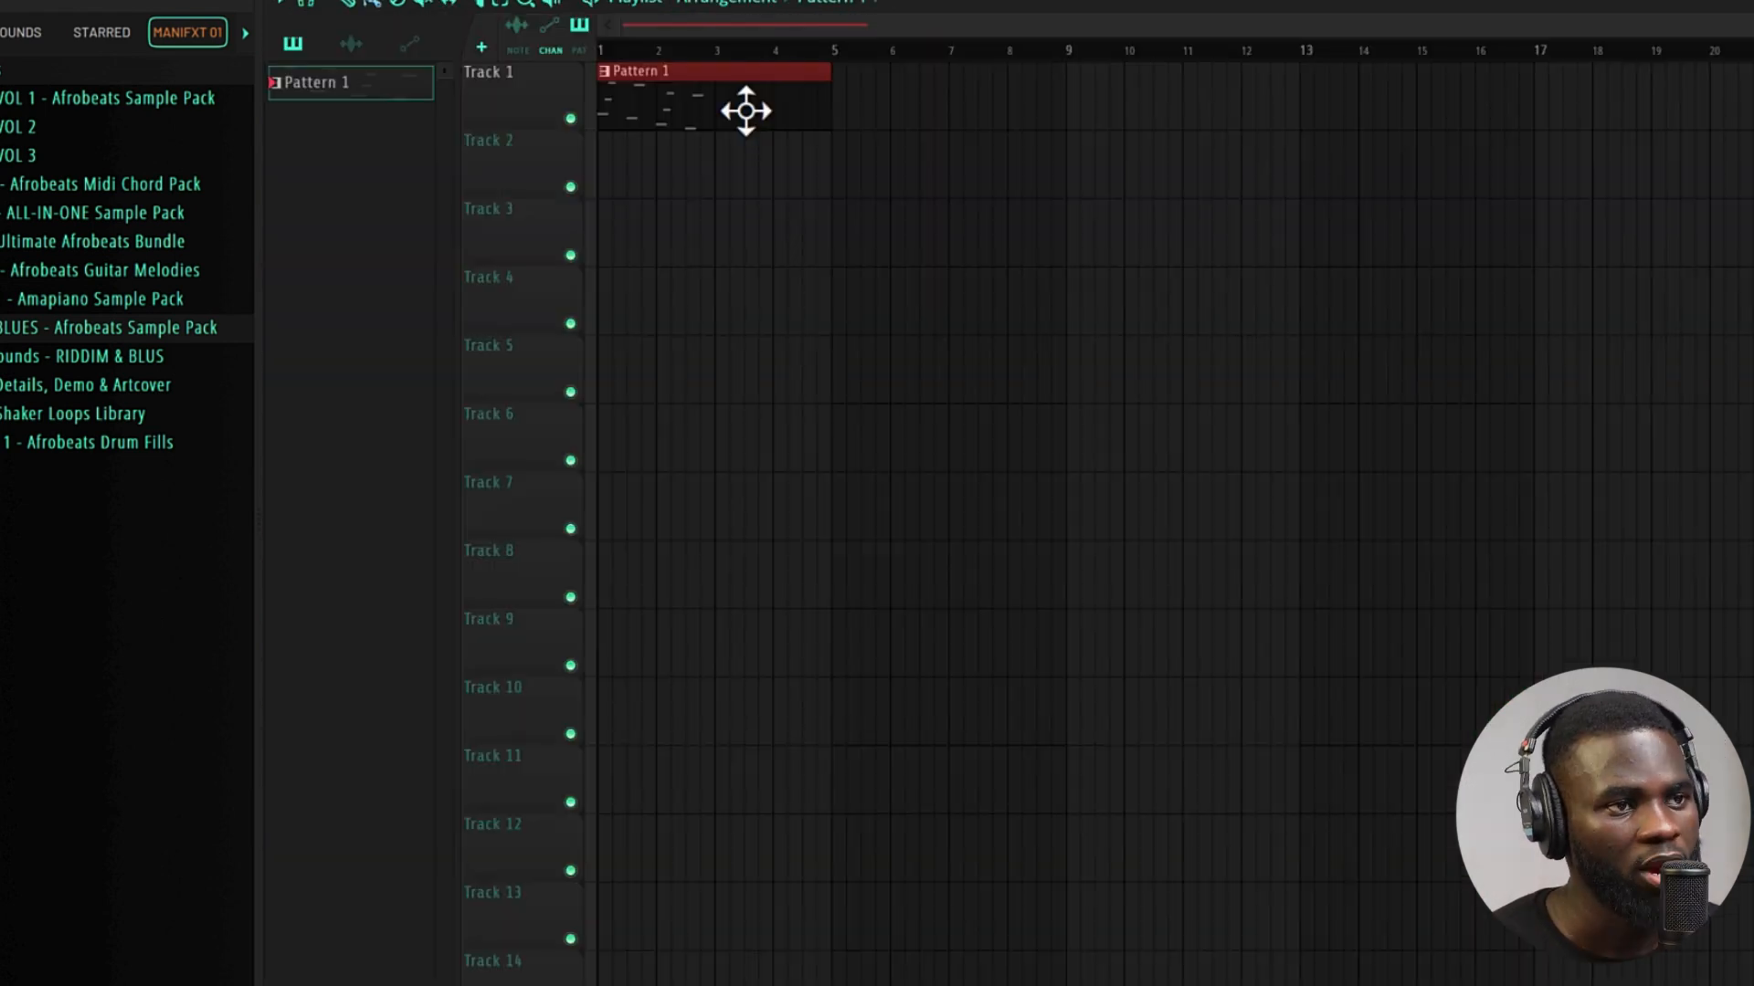
- Reopen Pattern 1 from the playlist and duplicate its two bars of notes into bars 3 and 4
{"action": "double_click", "coordinate": [746, 110]}
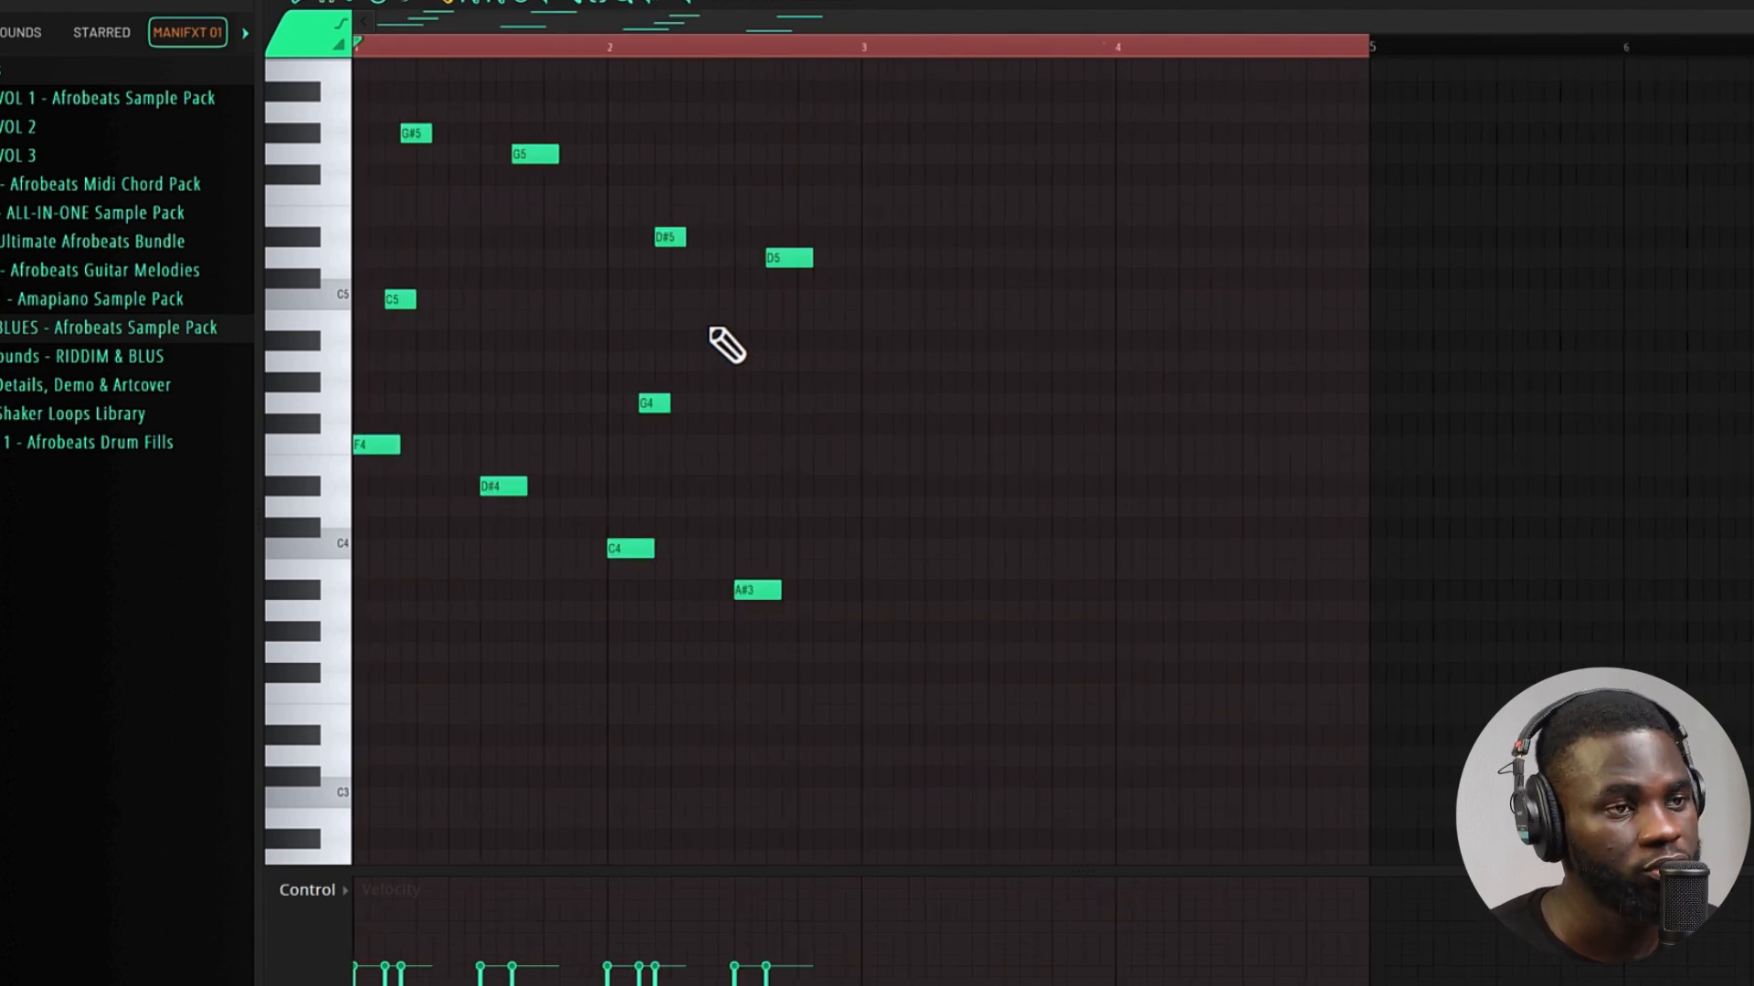
{"action": "key", "text": "ctrl+a"}
{"action": "key", "text": "ctrl+b"}
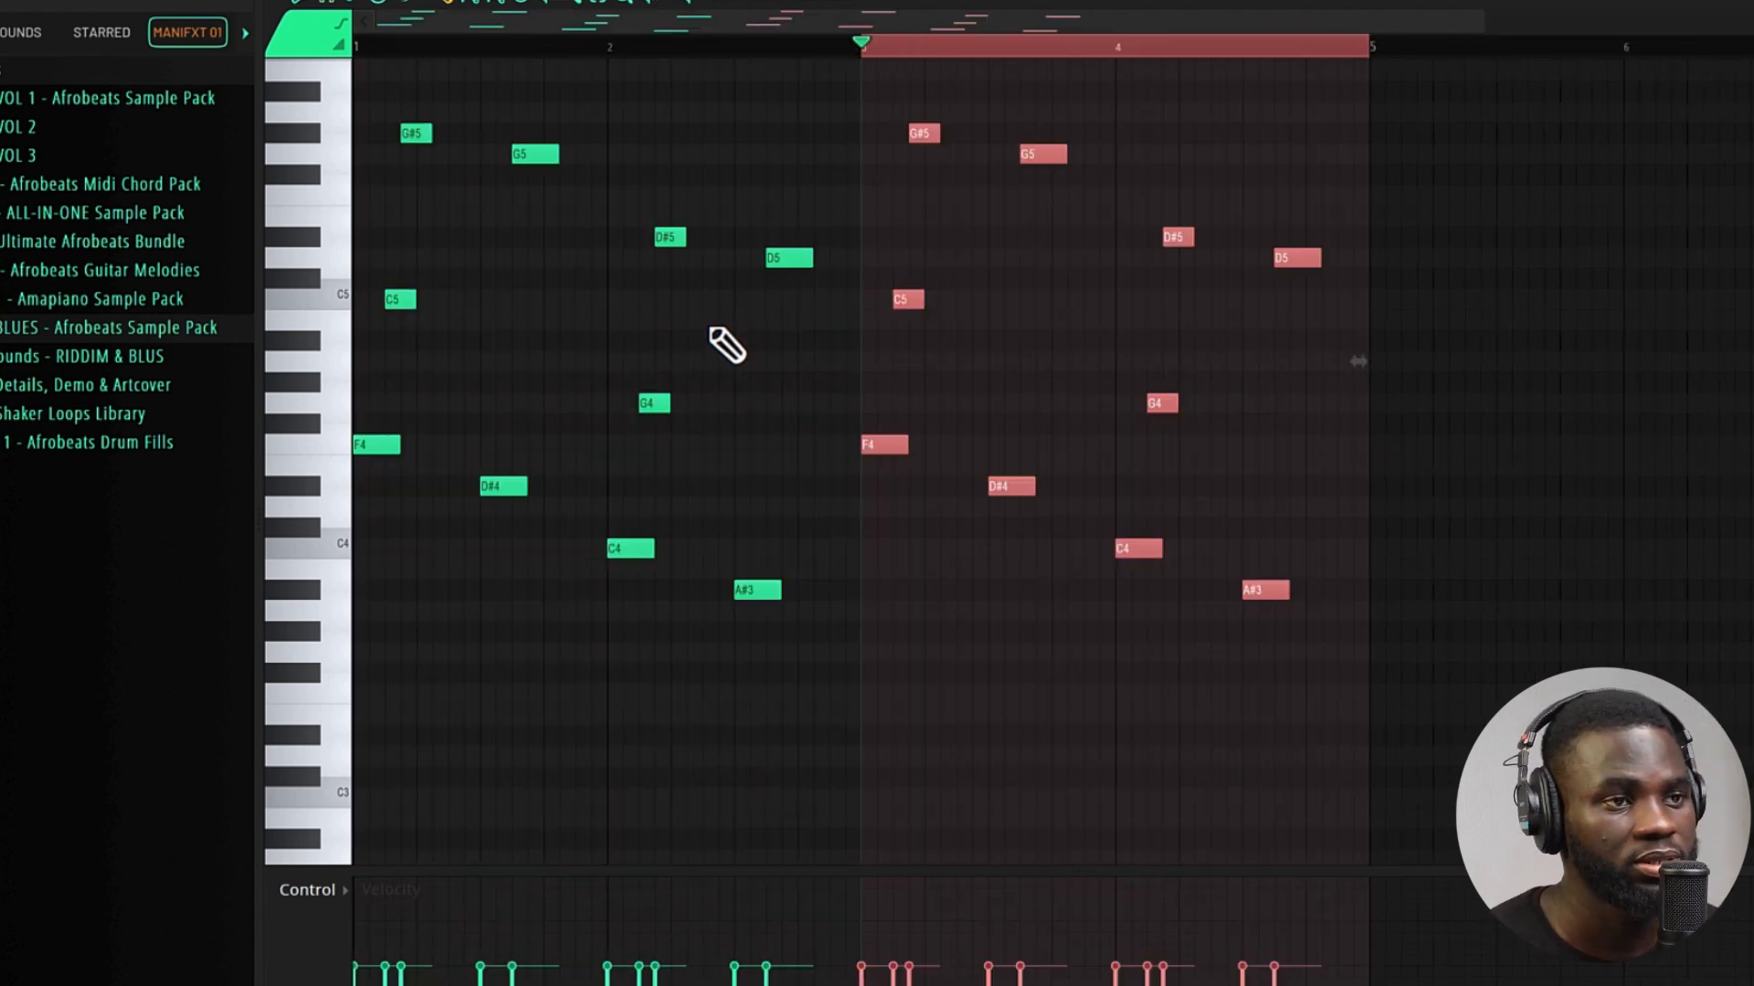
{"action": "key", "text": "ctrl+a"}
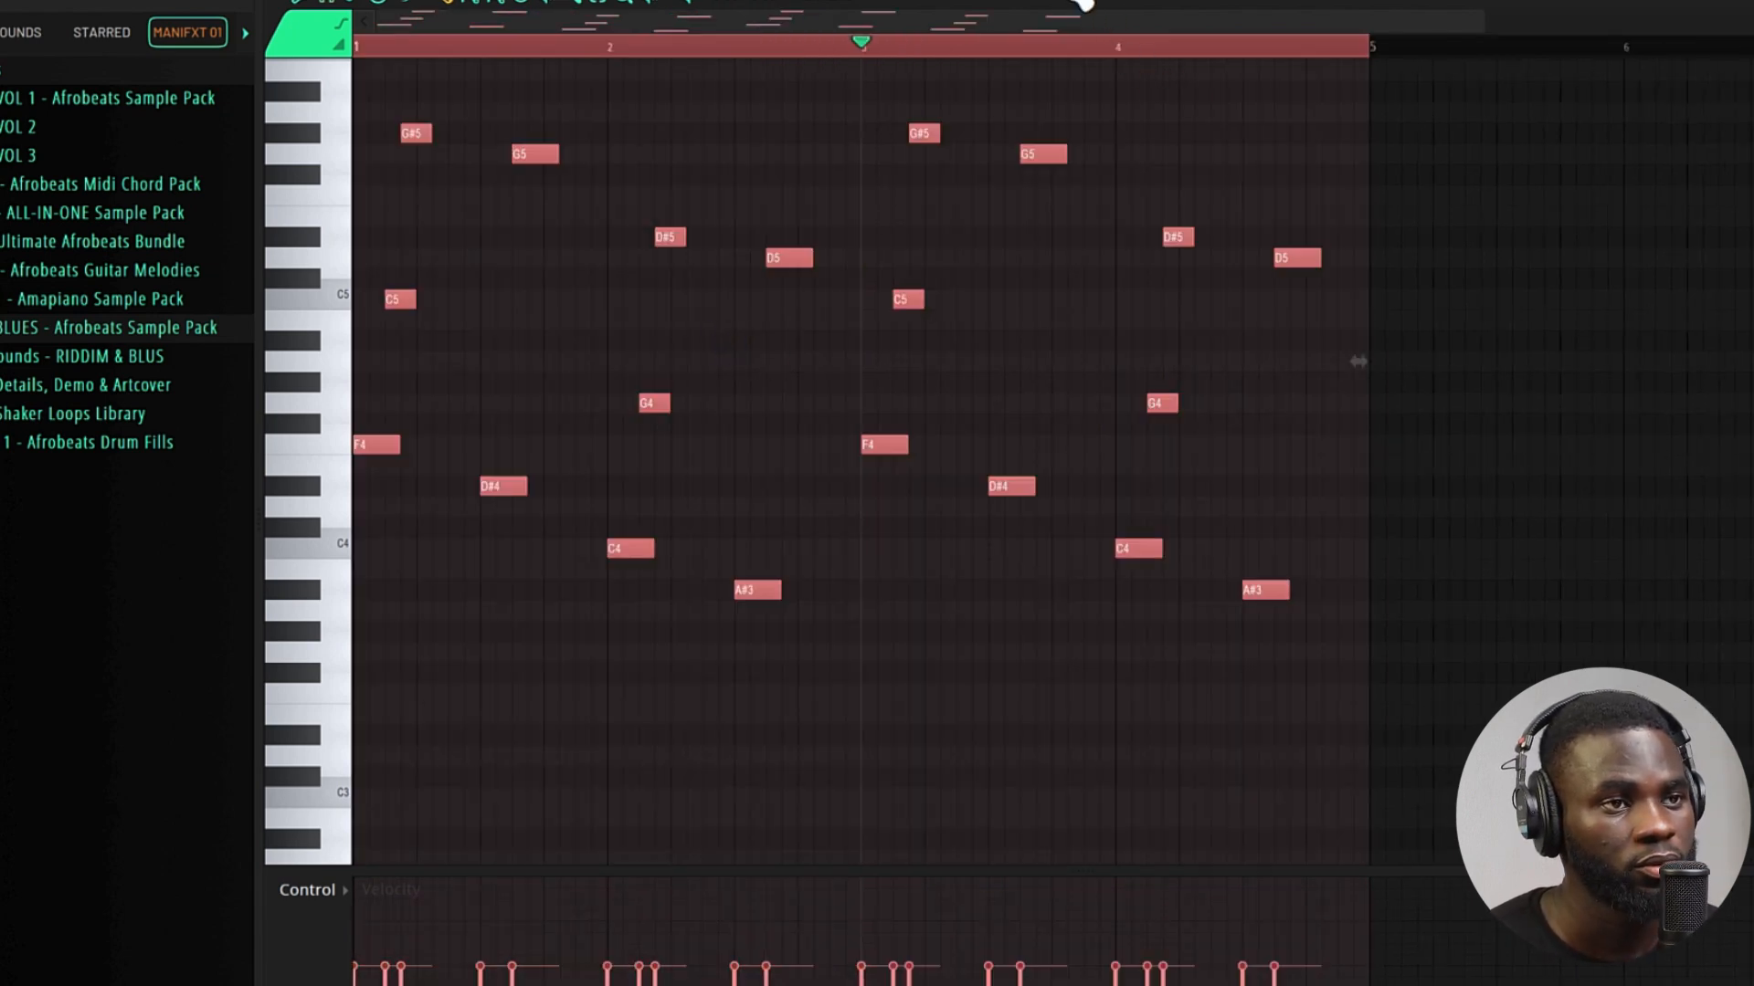
{"action": "left_click", "coordinate": [1076, 1]}
{"action": "scroll", "coordinate": [708, 205], "scroll_direction": "up", "scroll_amount": 1}
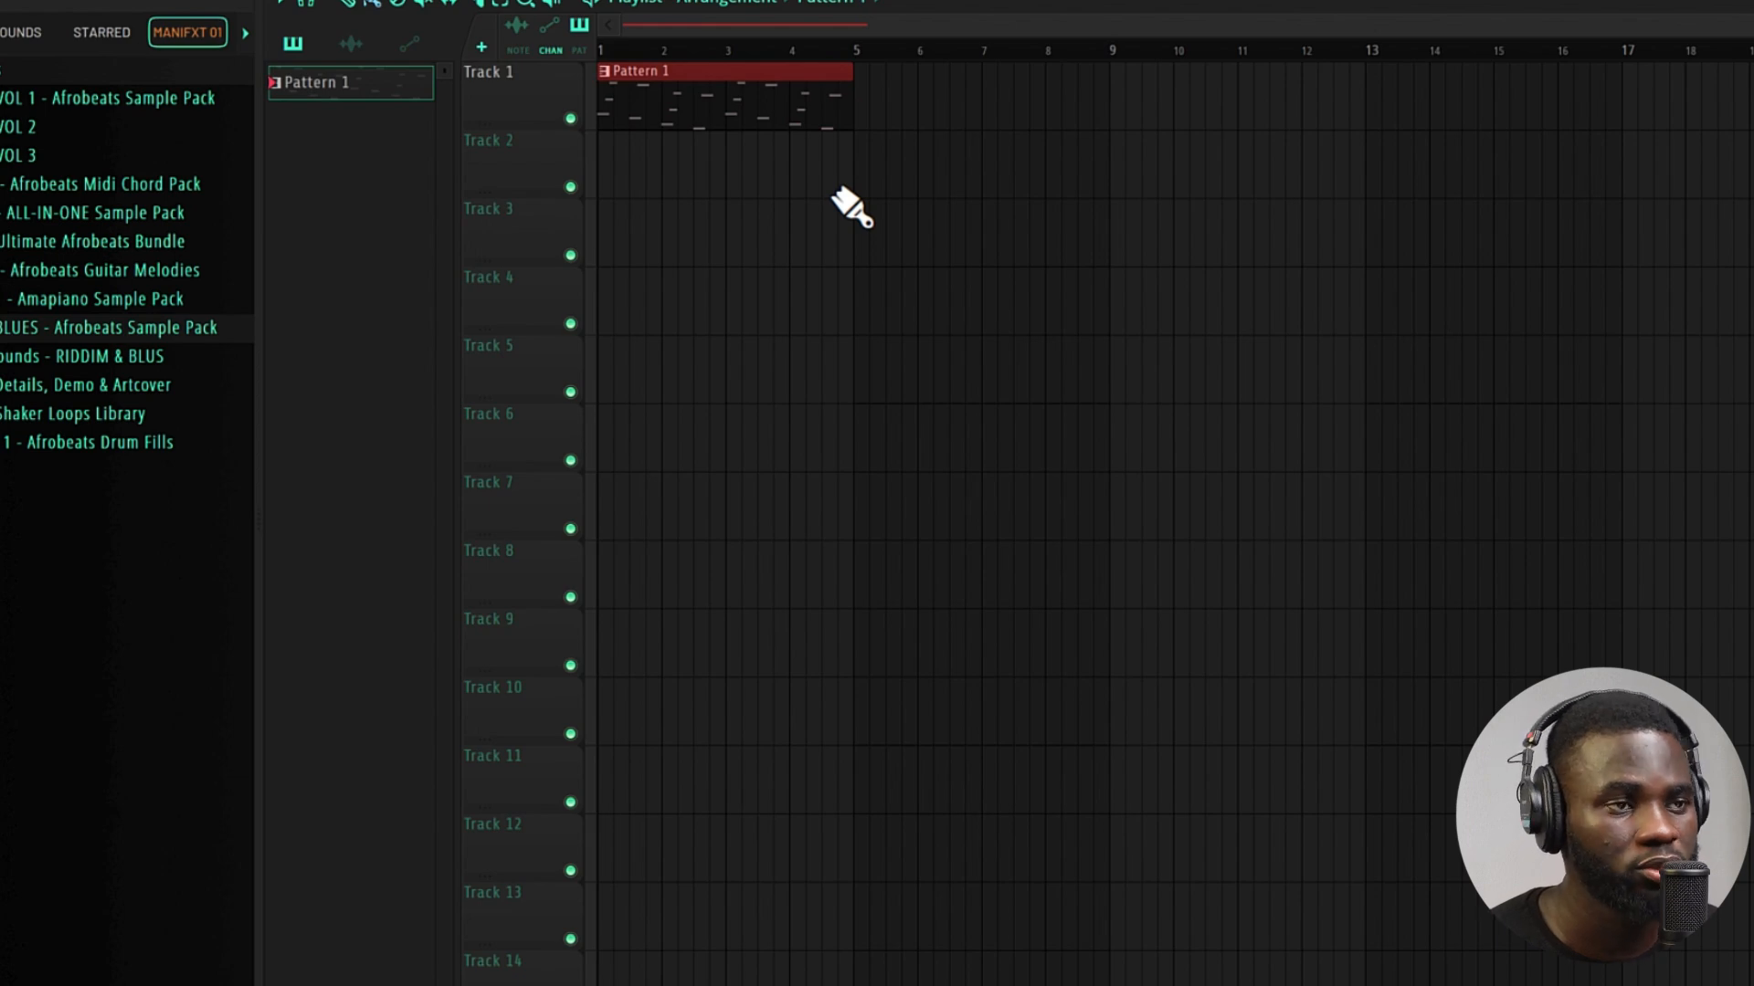
- Load ValhallaVintageVerb into the first effect slot of mixer track Insert 122
{"action": "left_click", "coordinate": [1134, 0]}
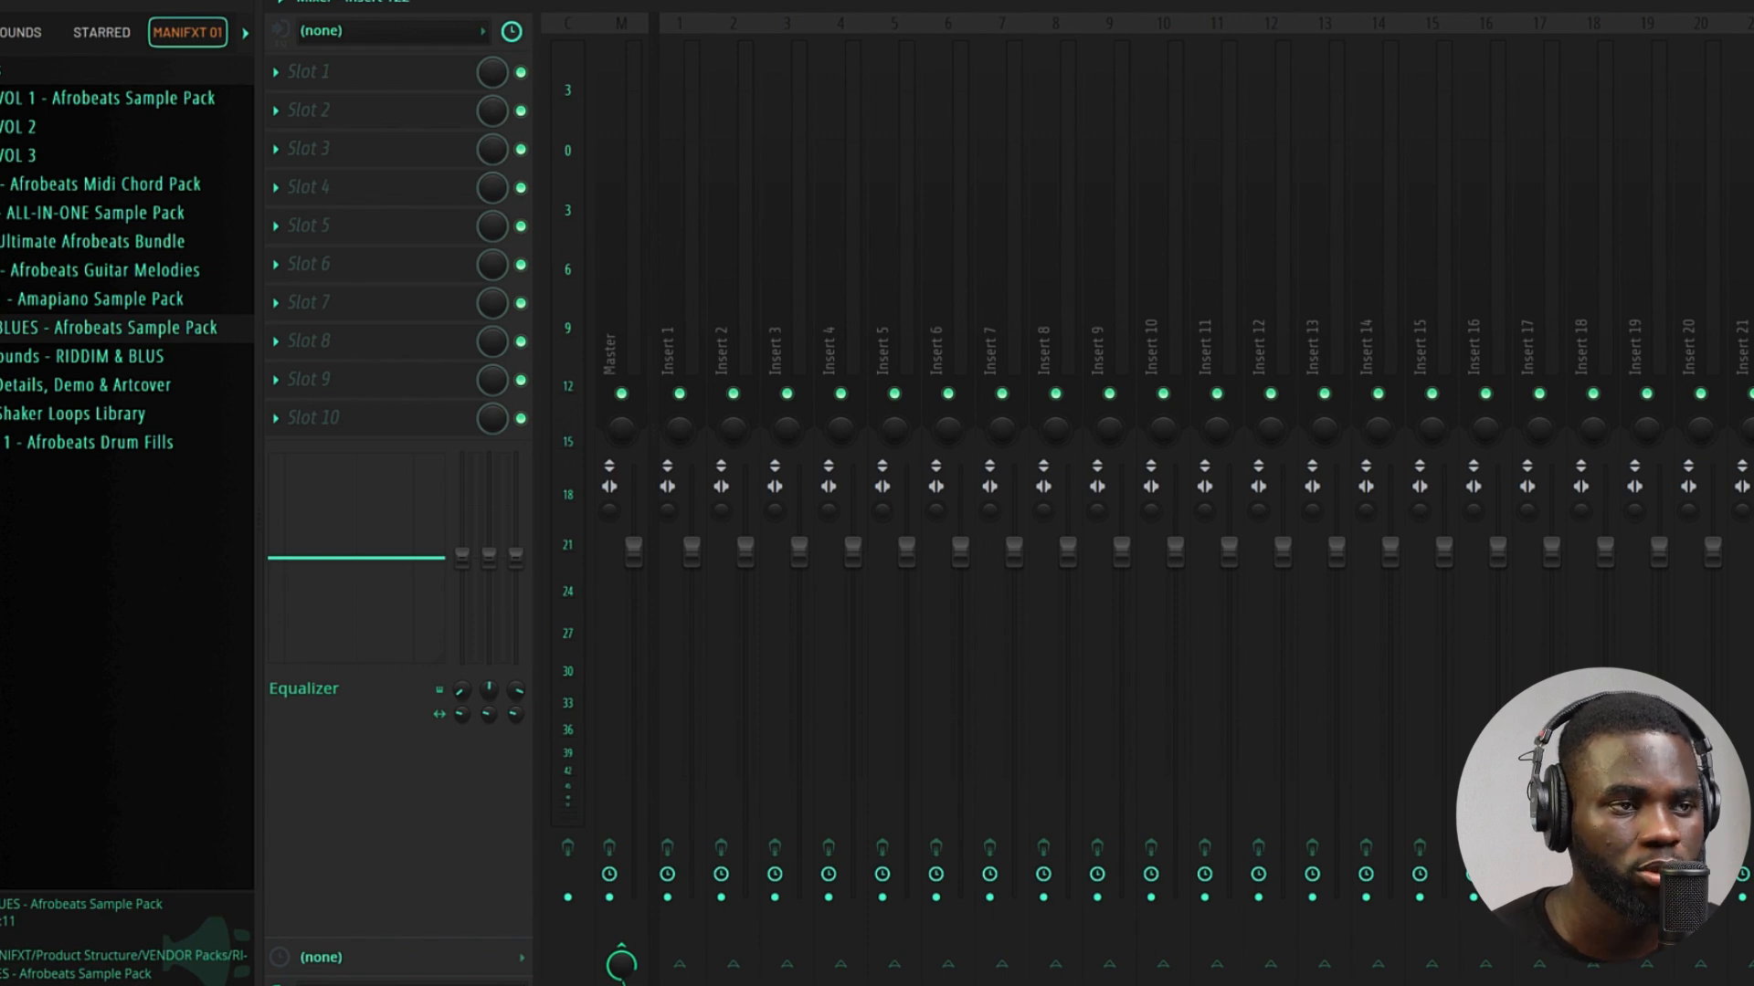
{"action": "left_click", "coordinate": [288, 72]}
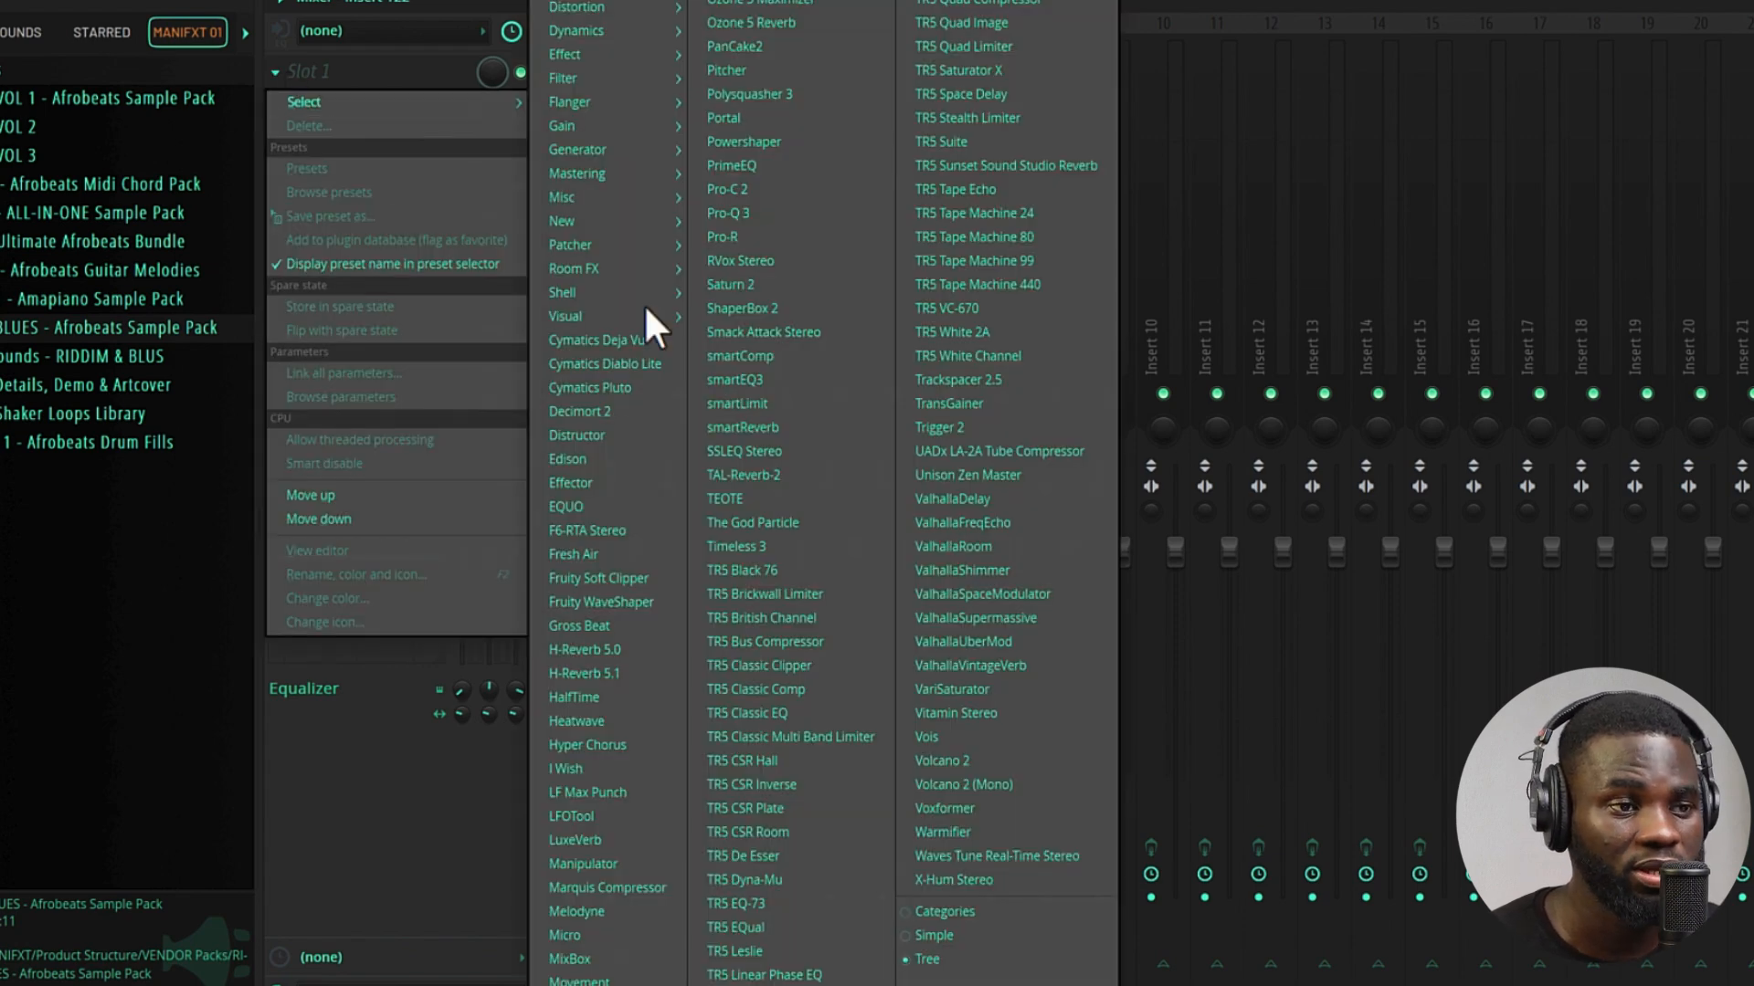
{"action": "left_click", "coordinate": [1000, 665]}
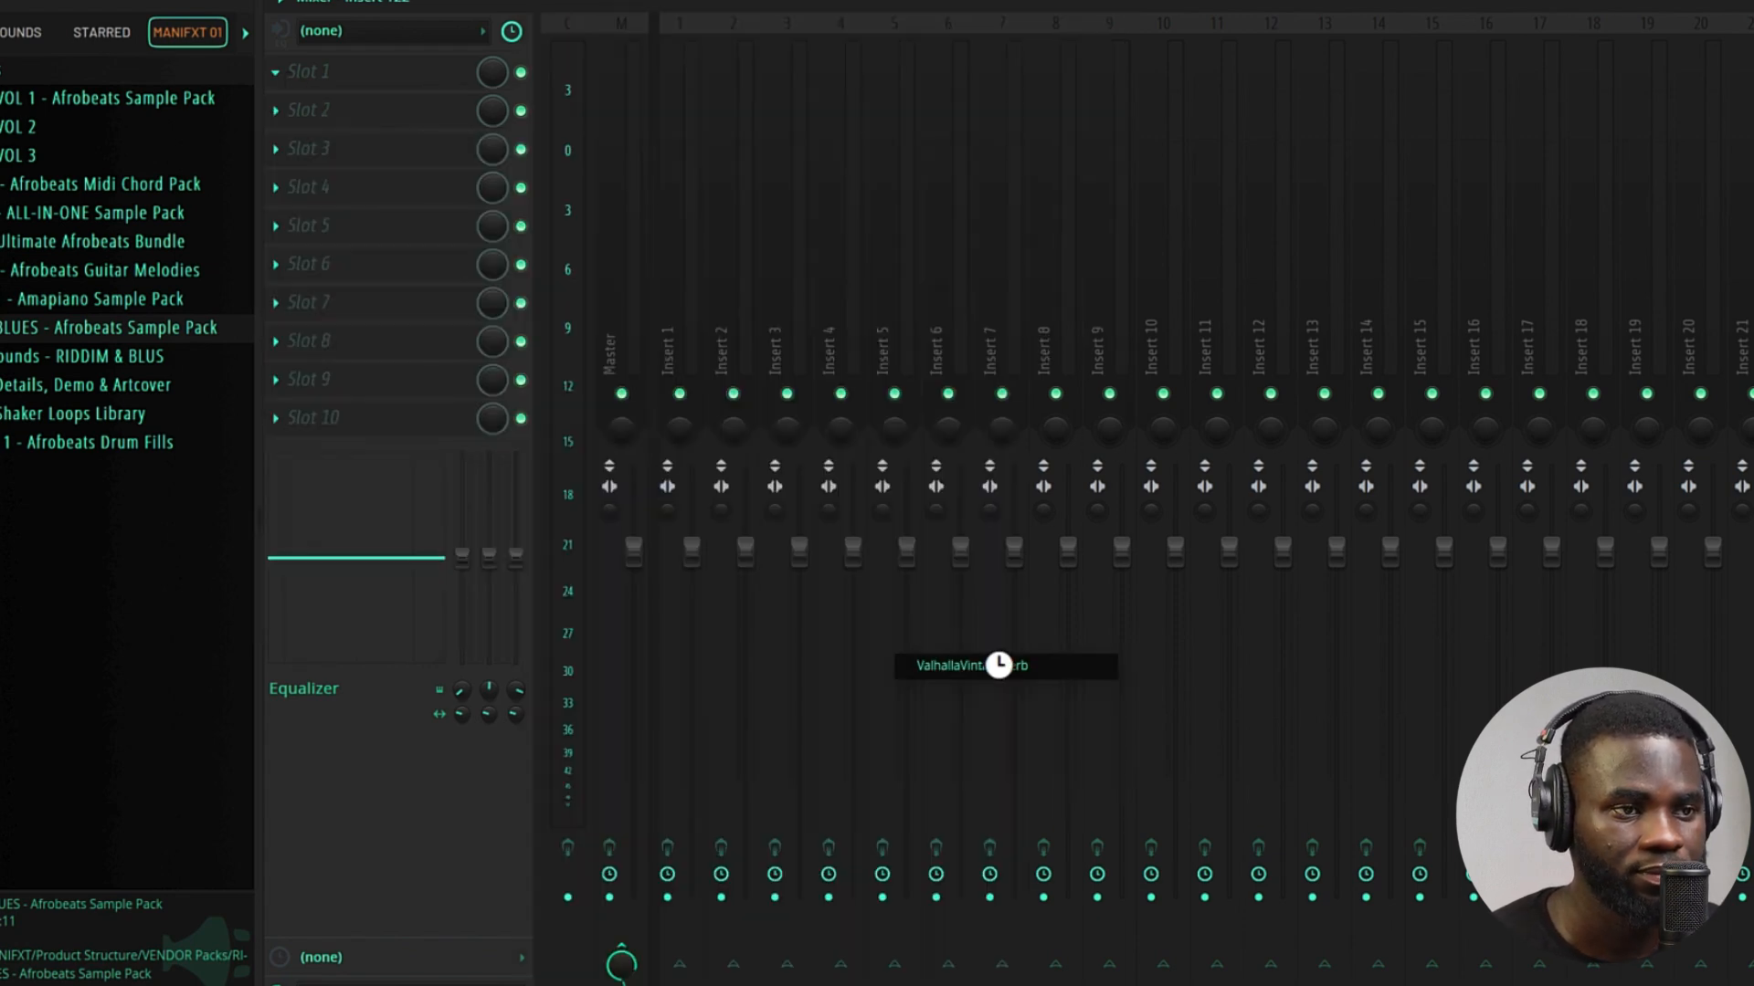
{"action": "left_click", "coordinate": [1178, 114]}
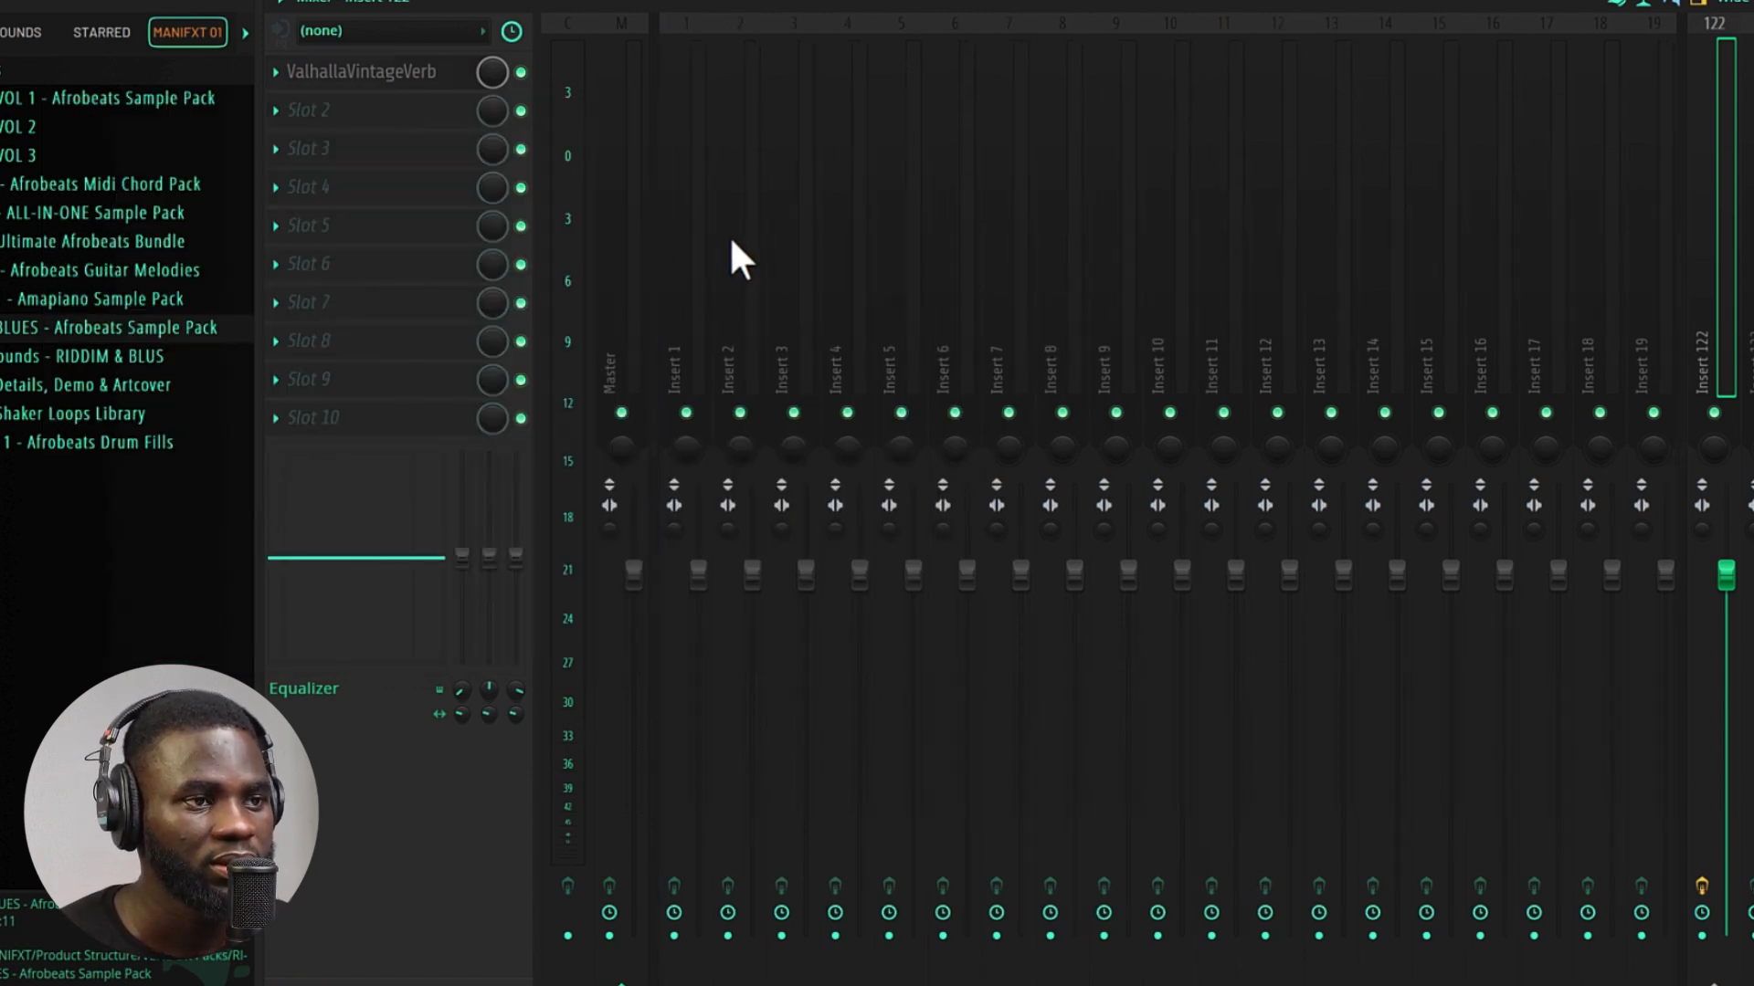
- Rename mixer track Insert 1 as Main Guitar and play the pattern to check its signal
{"action": "left_click", "coordinate": [694, 239]}
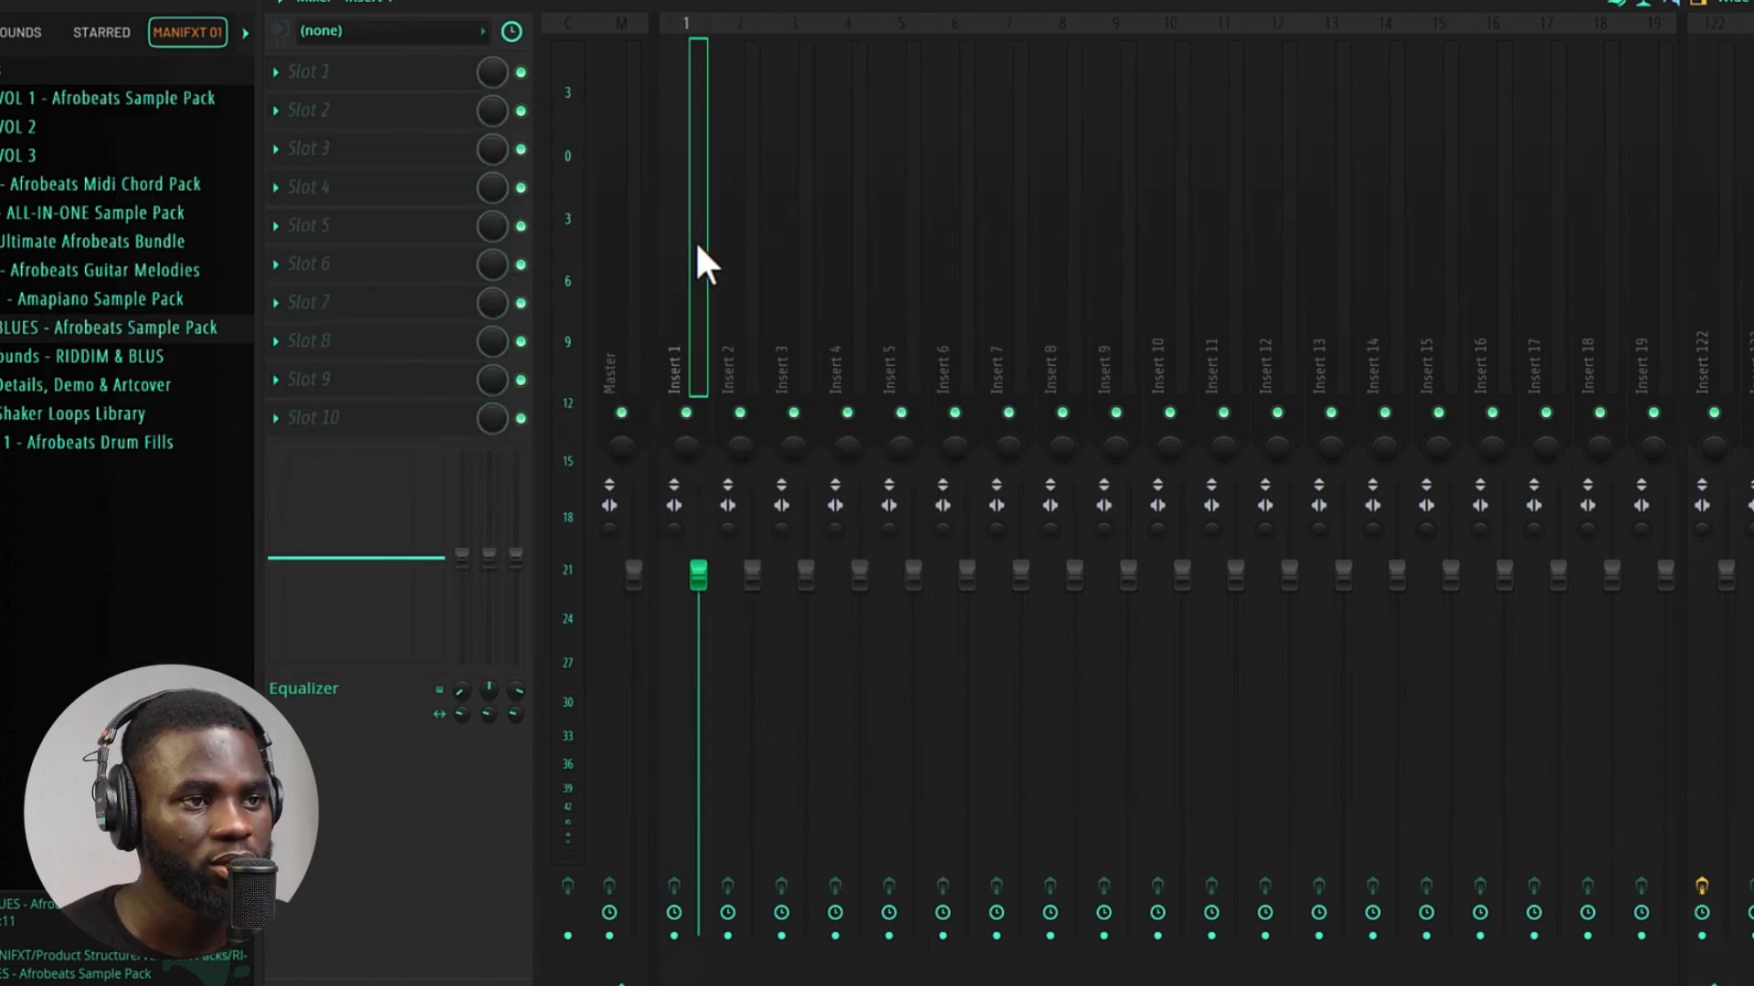
{"action": "right_click", "coordinate": [694, 239]}
{"action": "left_click", "coordinate": [784, 42]}
{"action": "type", "text": "Main Guit"}
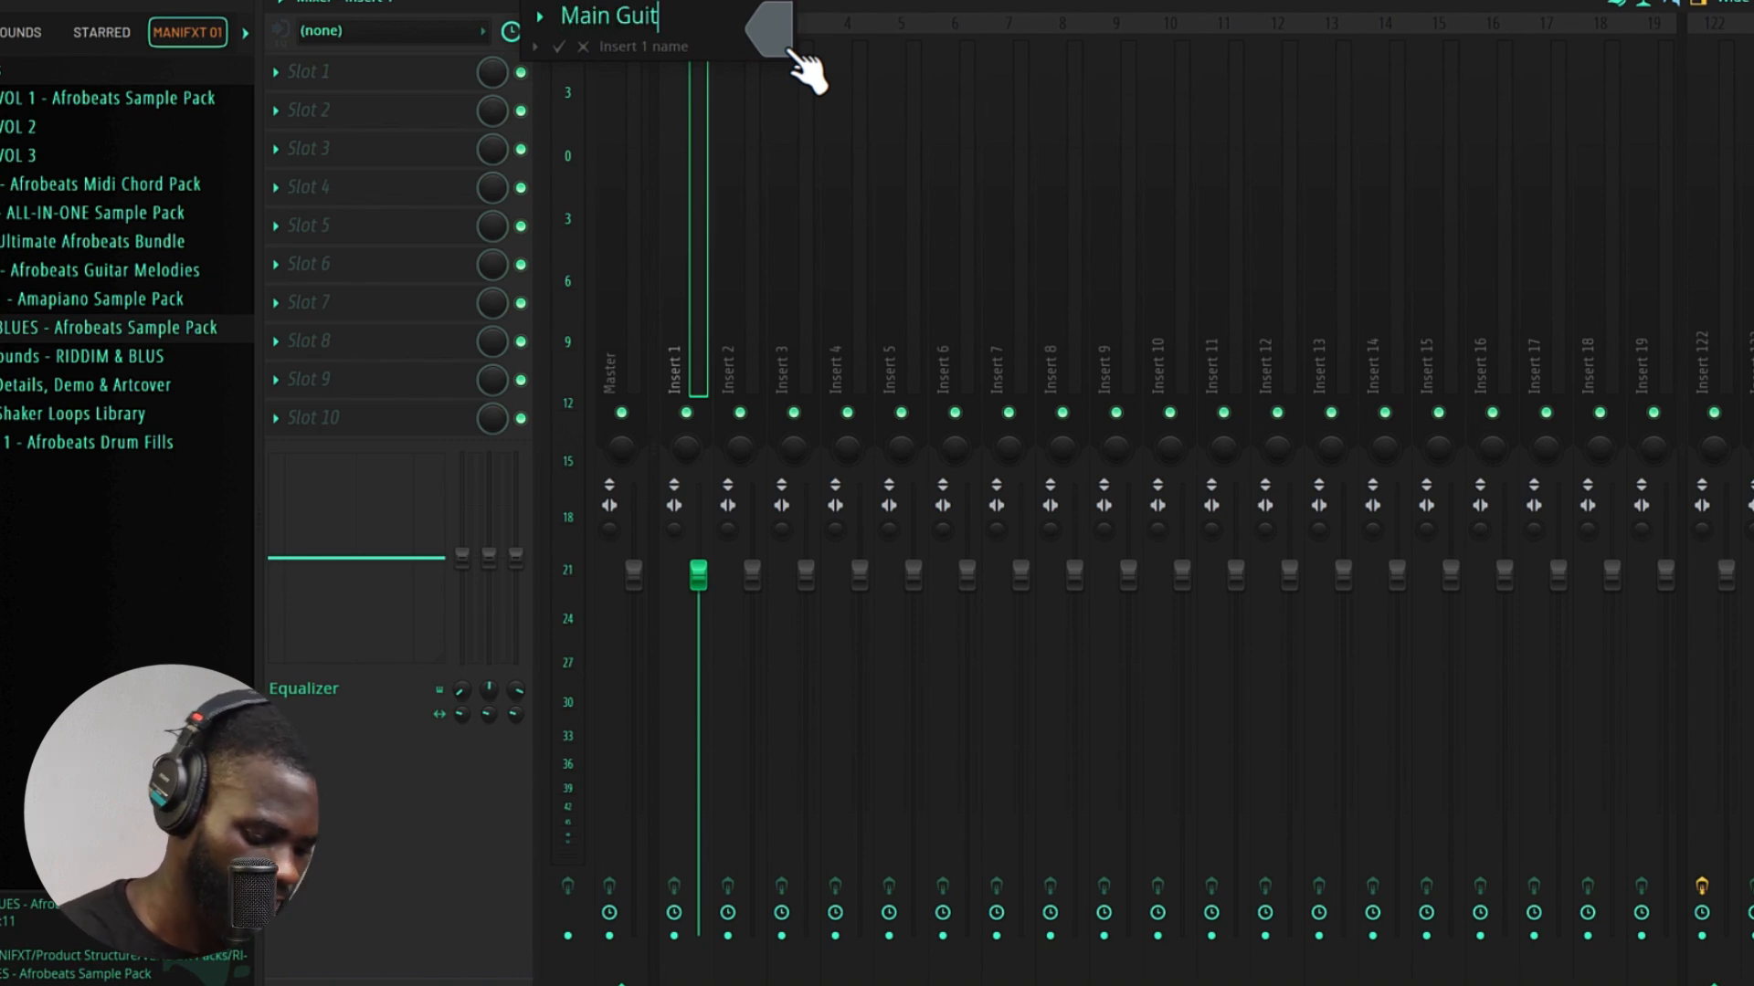
{"action": "type", "text": "ar"}
{"action": "key", "text": "Return"}
{"action": "key", "text": "space"}
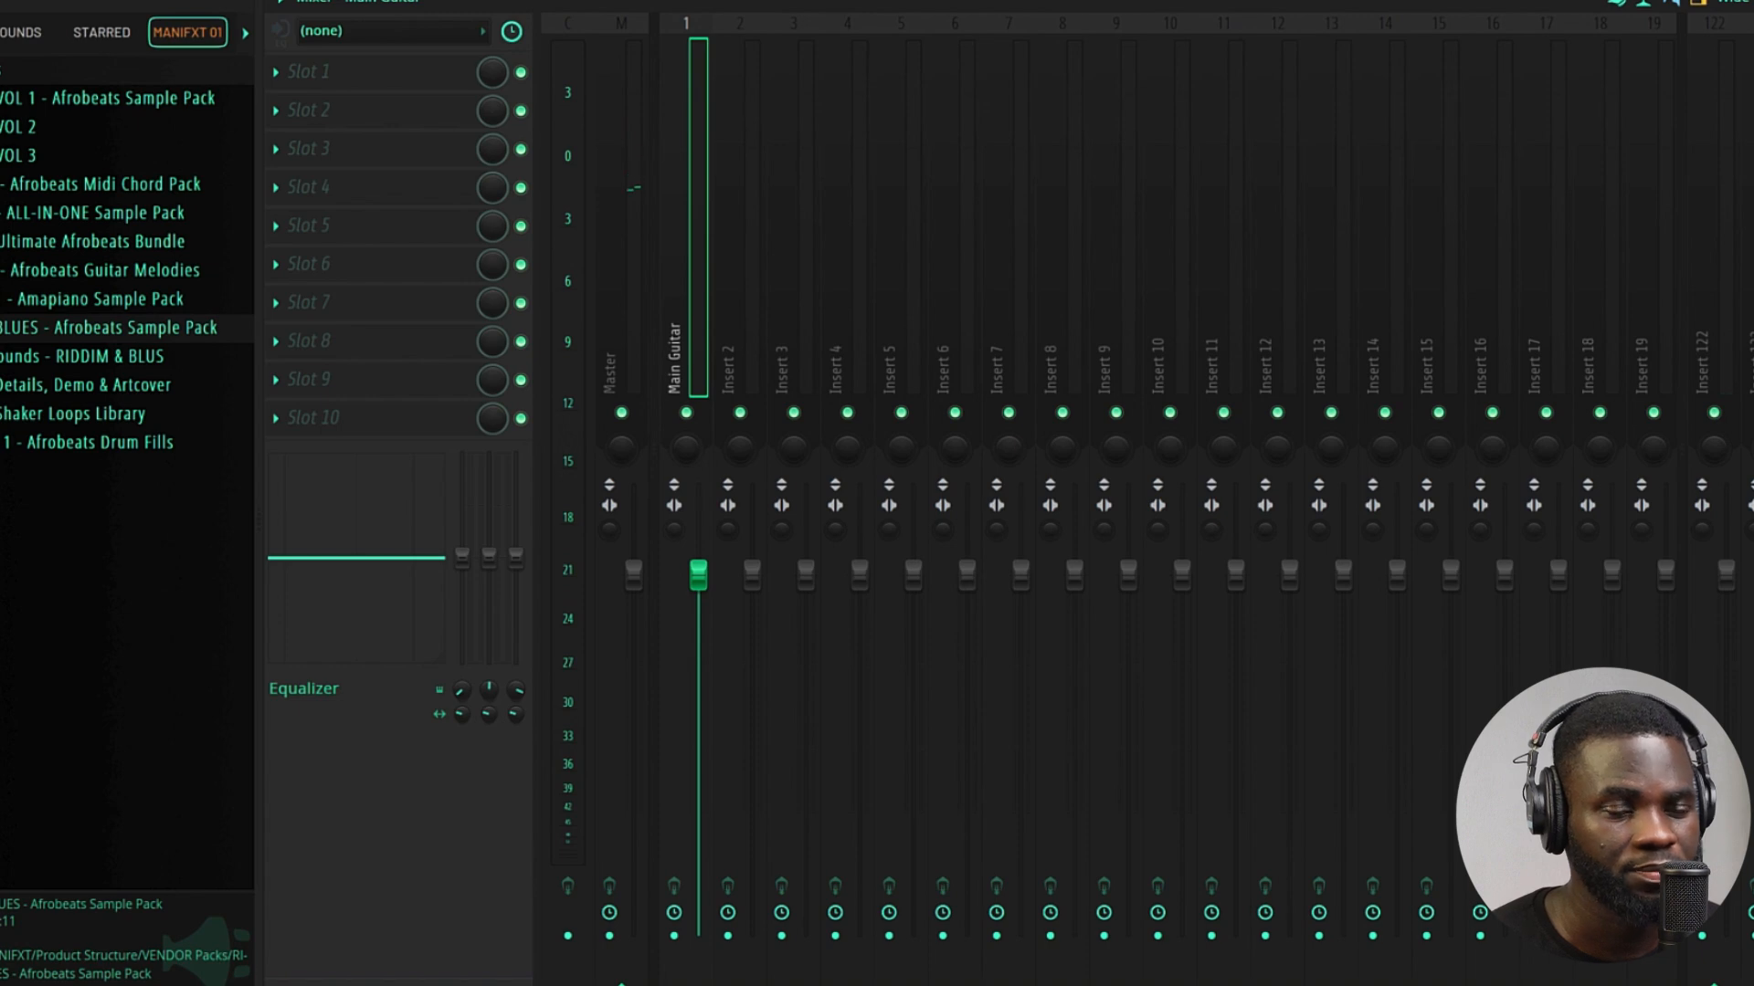
{"action": "key", "text": "space"}
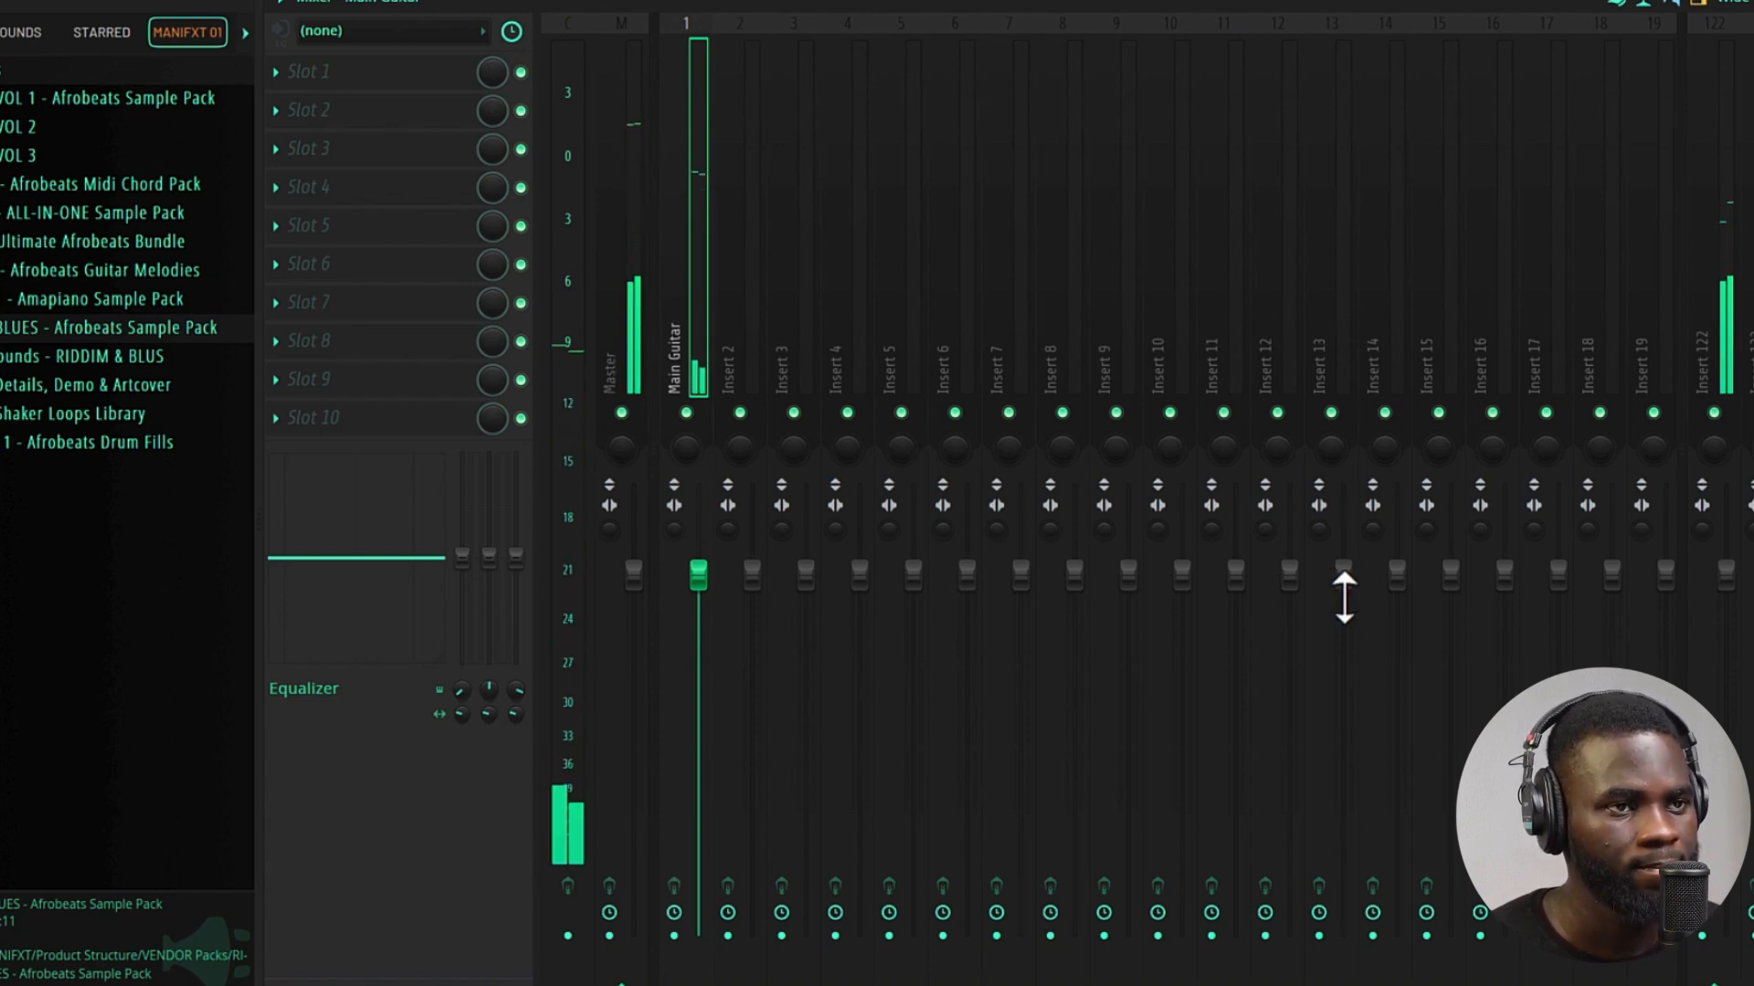
- Consolidate the Pattern 1 clip in the playlist to audio and trim the audio clip's end to exactly four bars
{"action": "left_click", "coordinate": [1084, 1]}
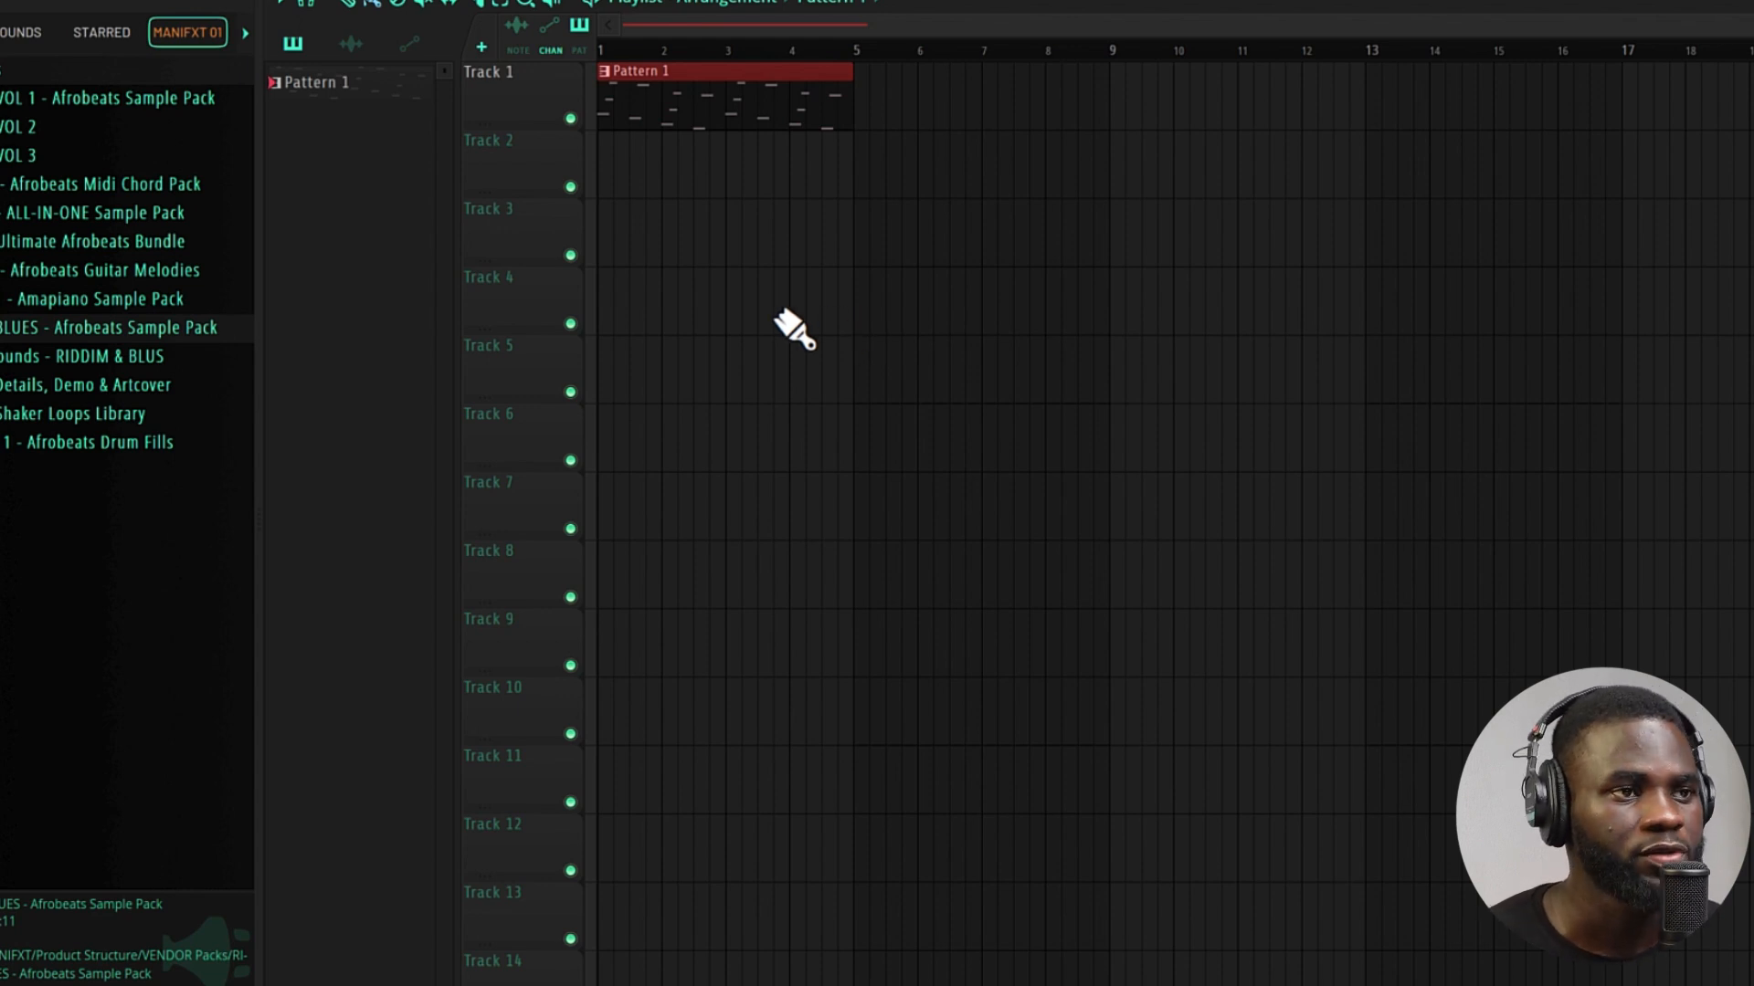
{"action": "left_click_drag", "start_coordinate": [797, 265], "coordinate": [614, 84]}
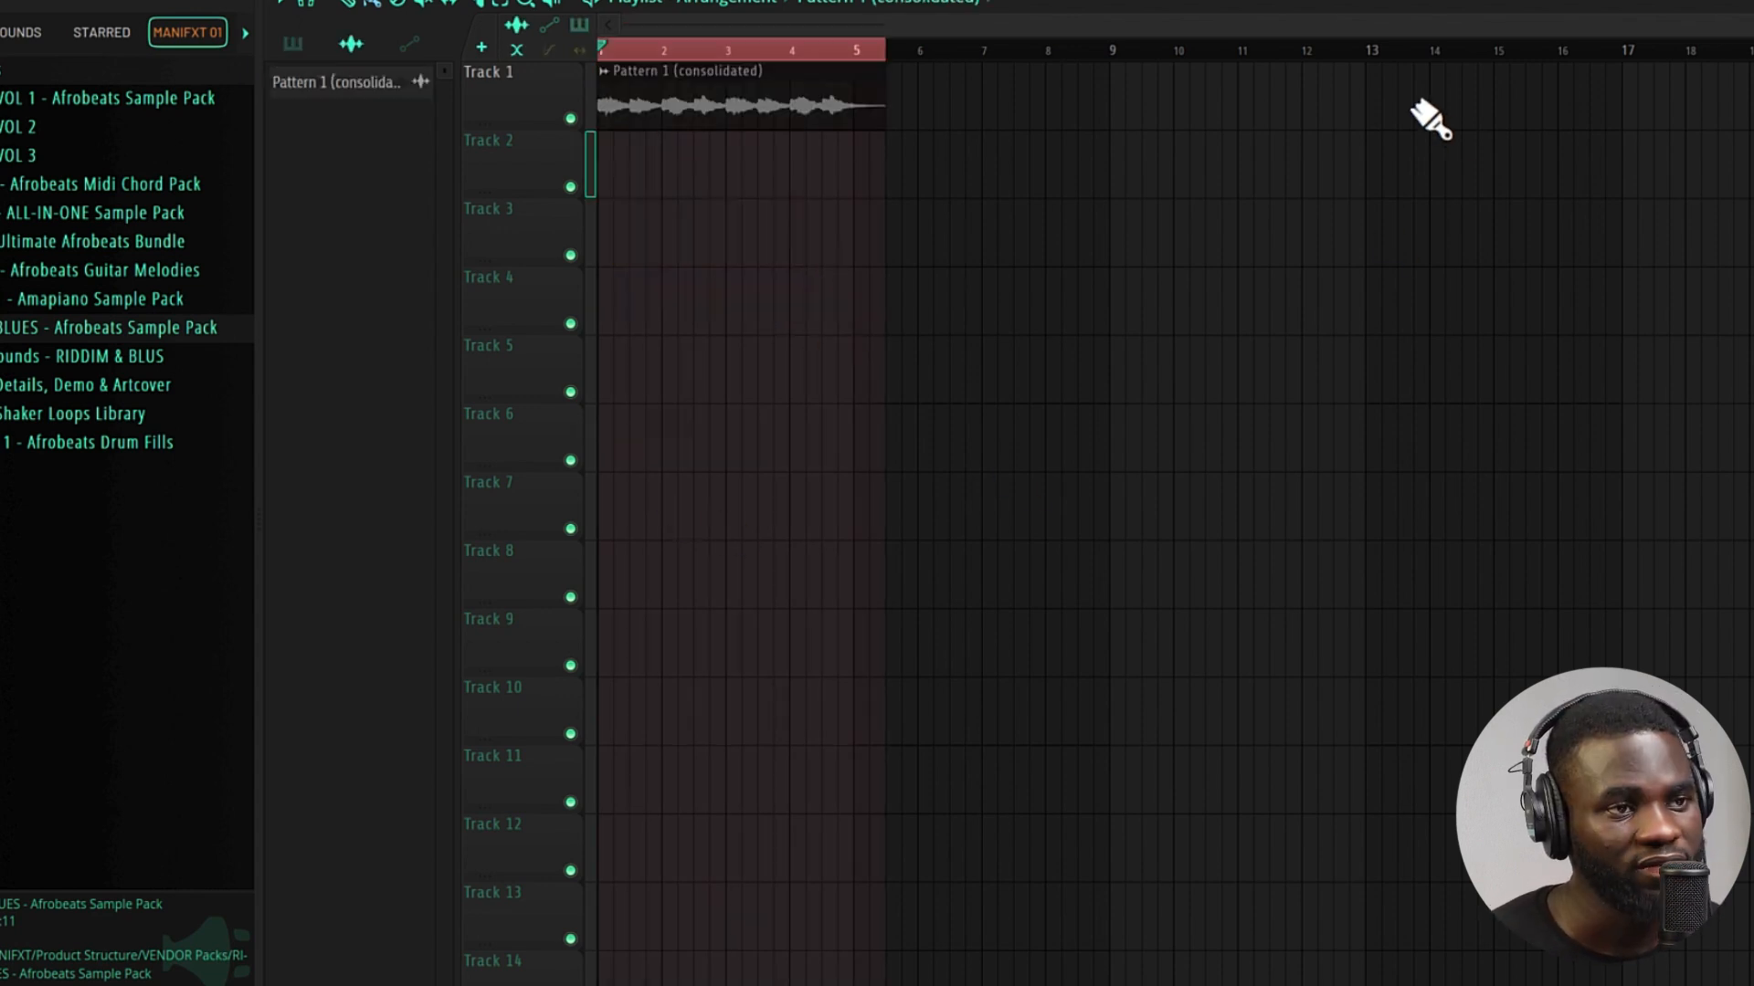
{"action": "left_click_drag", "start_coordinate": [885, 74], "coordinate": [852, 89]}
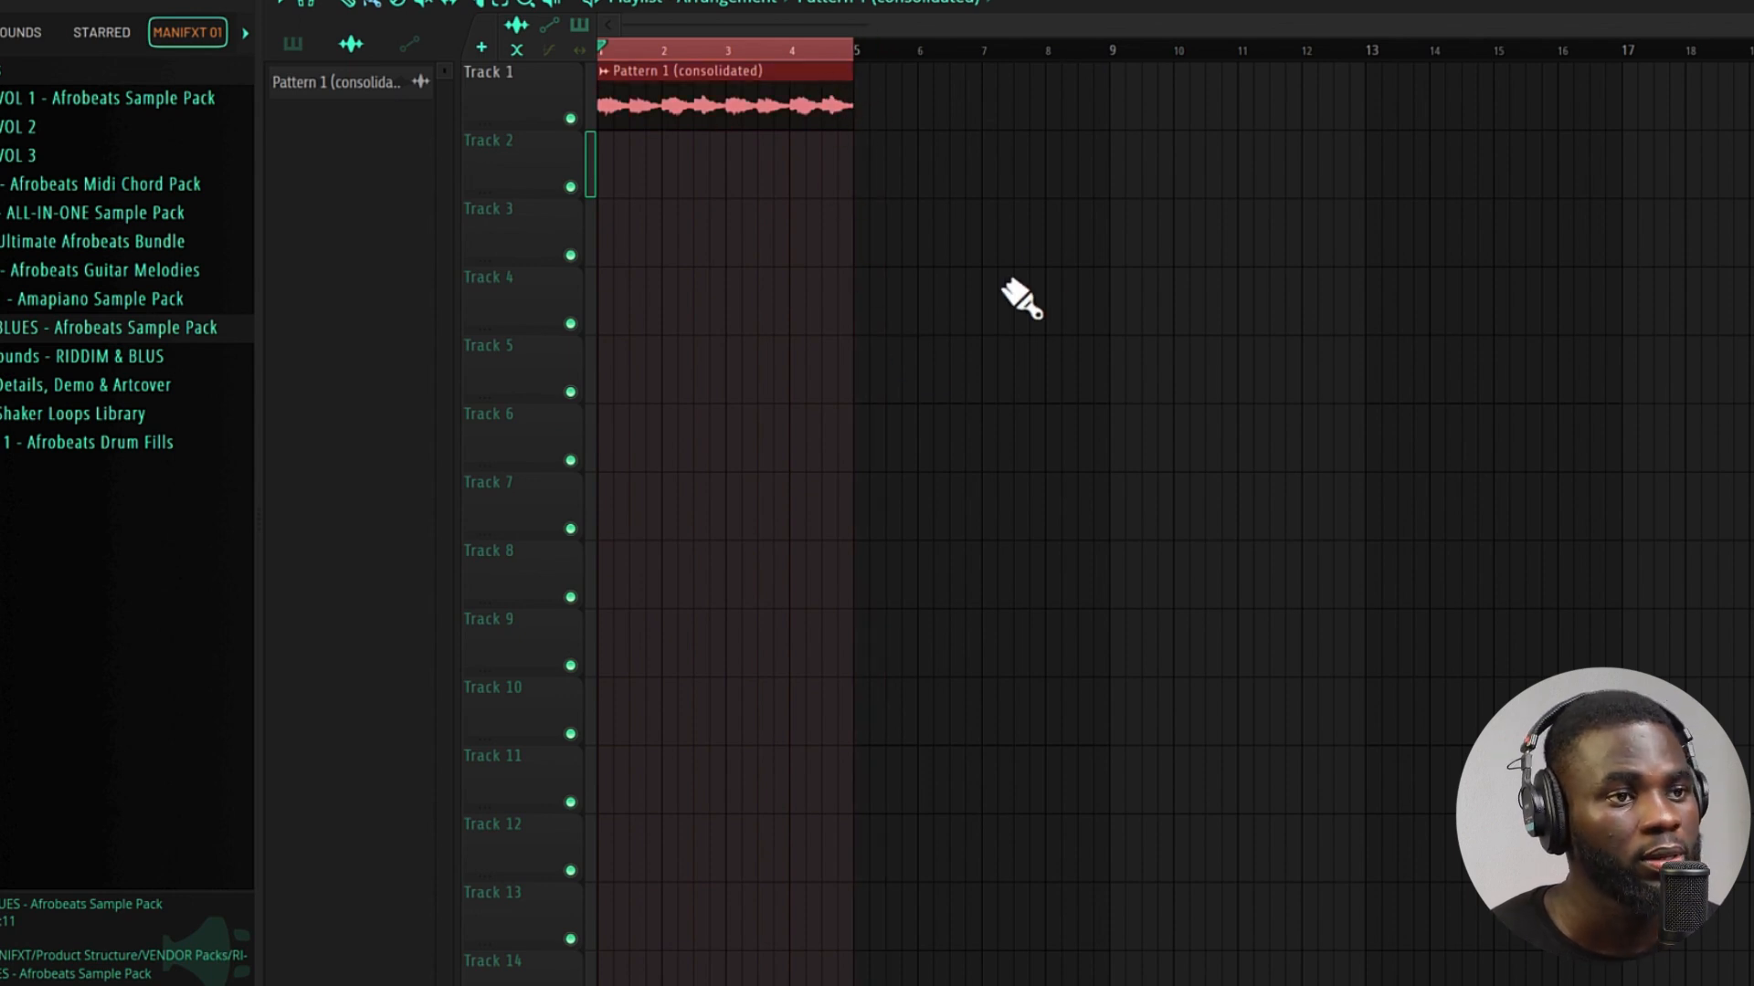
{"action": "key", "text": "space"}
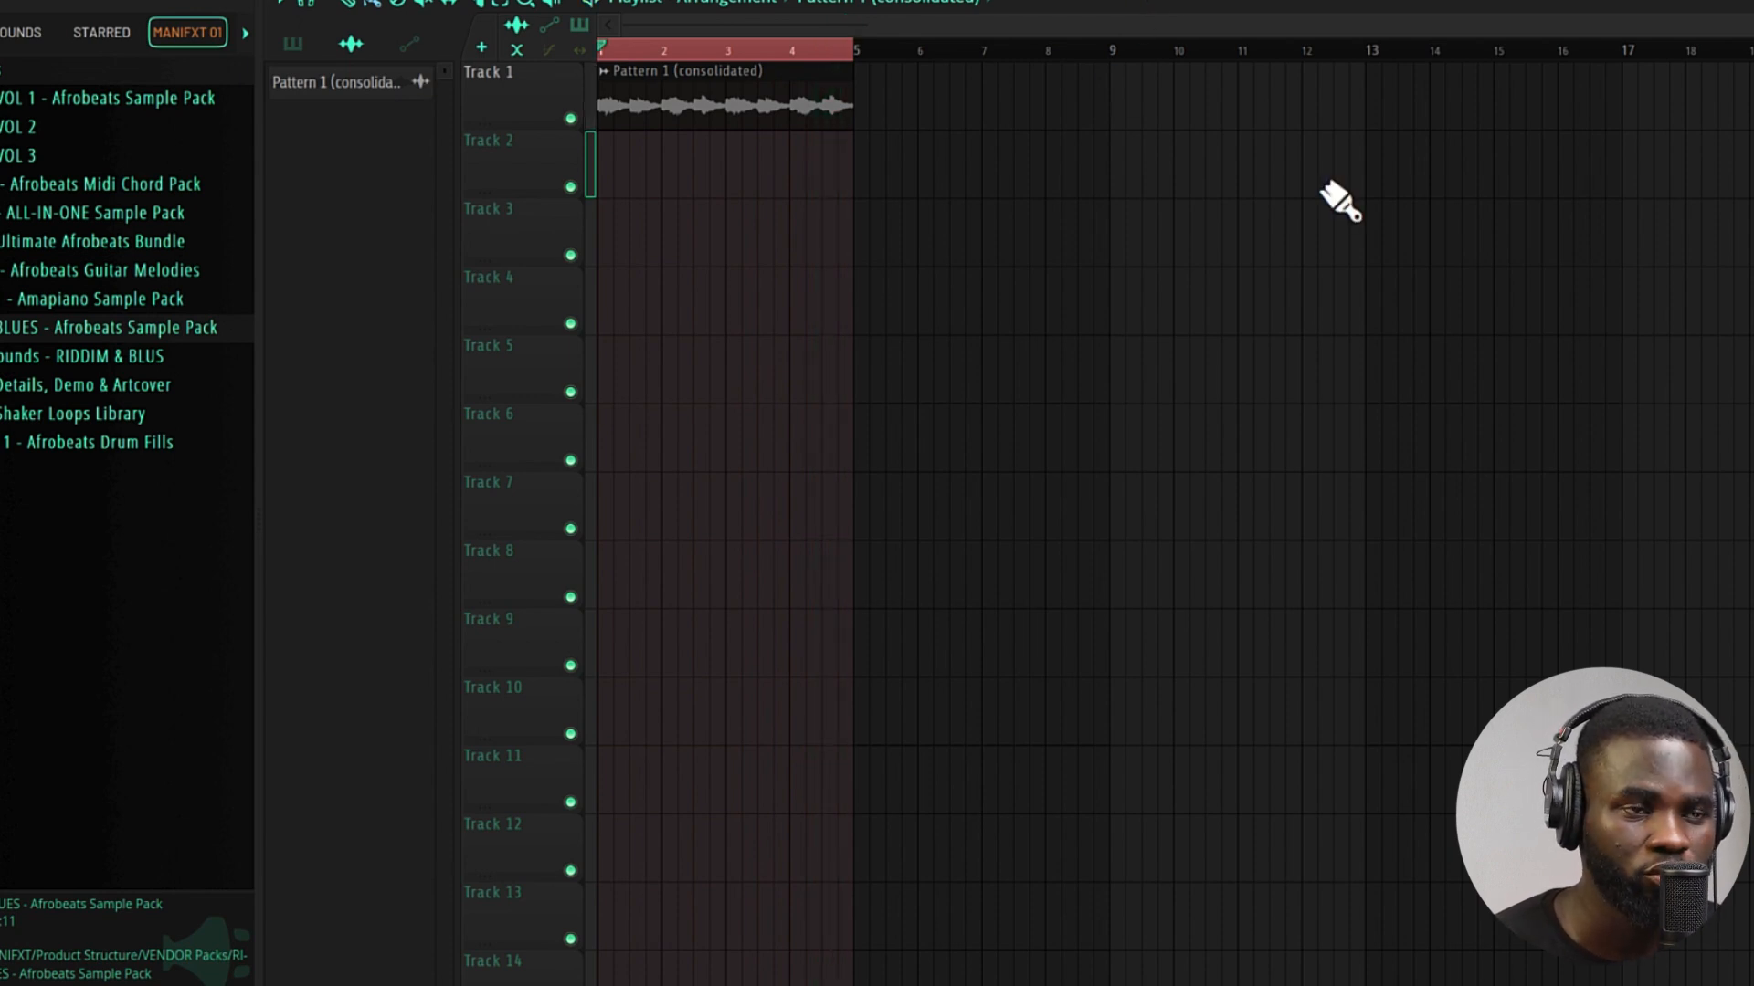
- Add a Nexus channel and load the Chillzone 2 preset from the Synth category of Factory Presets
{"action": "key", "text": "F6"}
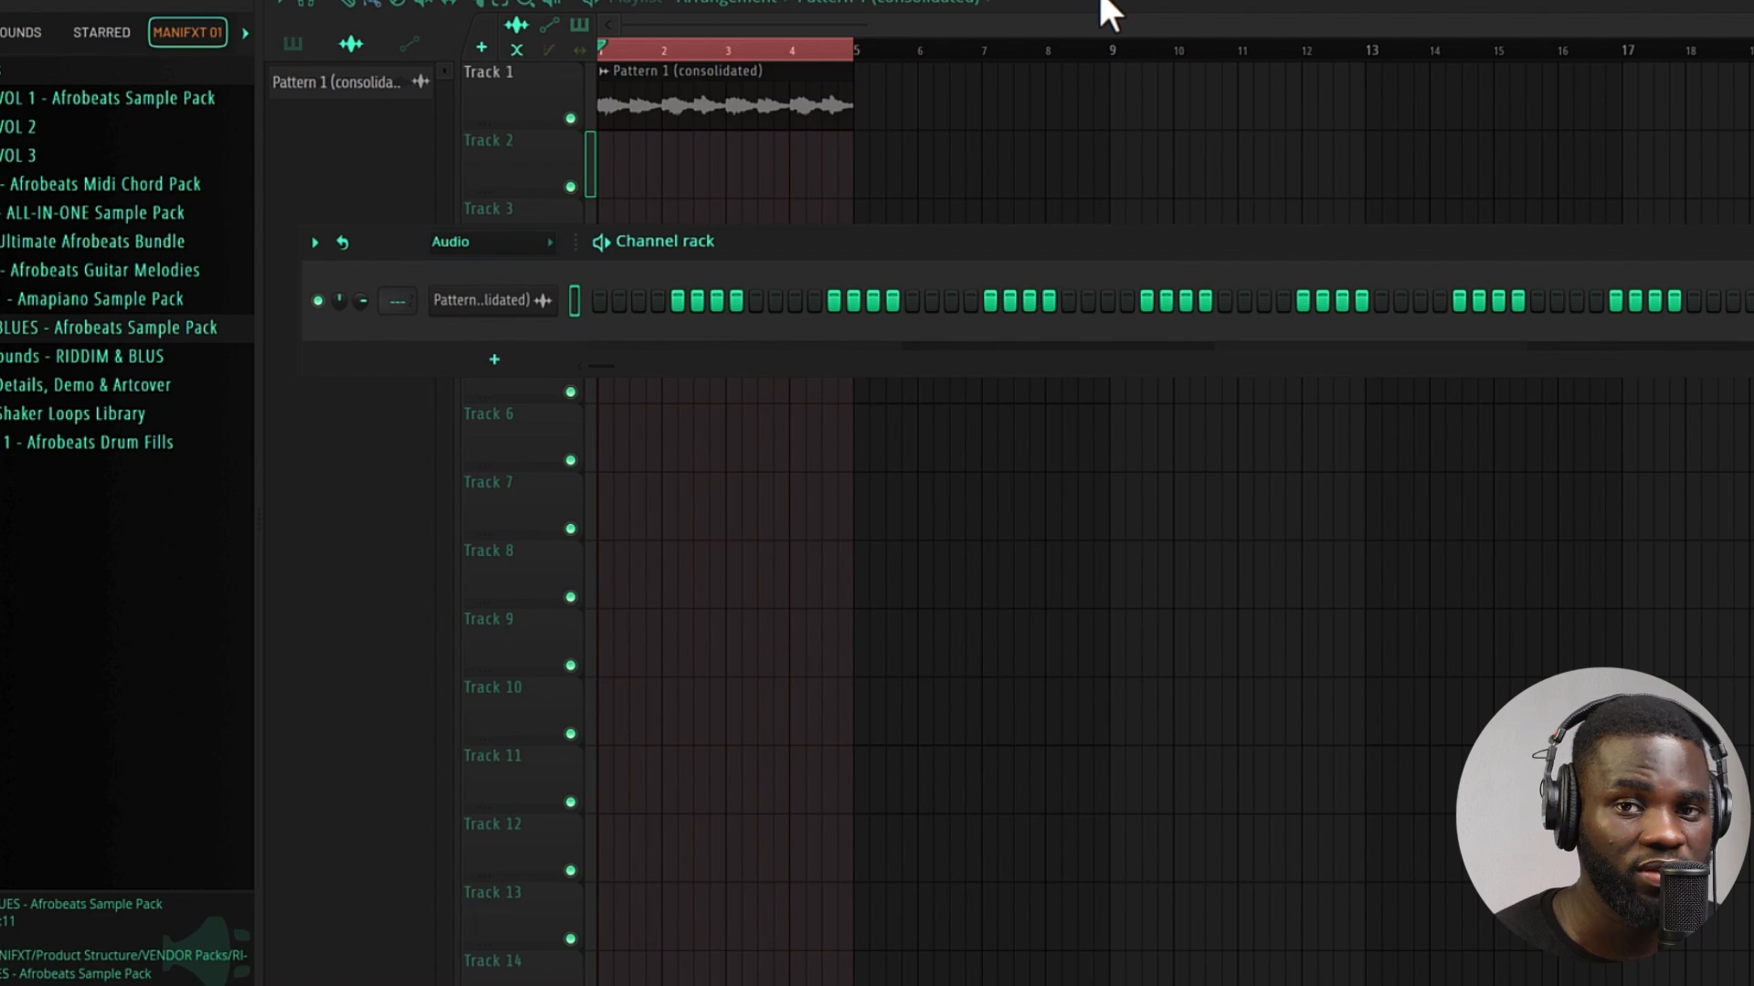
{"action": "left_click", "coordinate": [494, 359]}
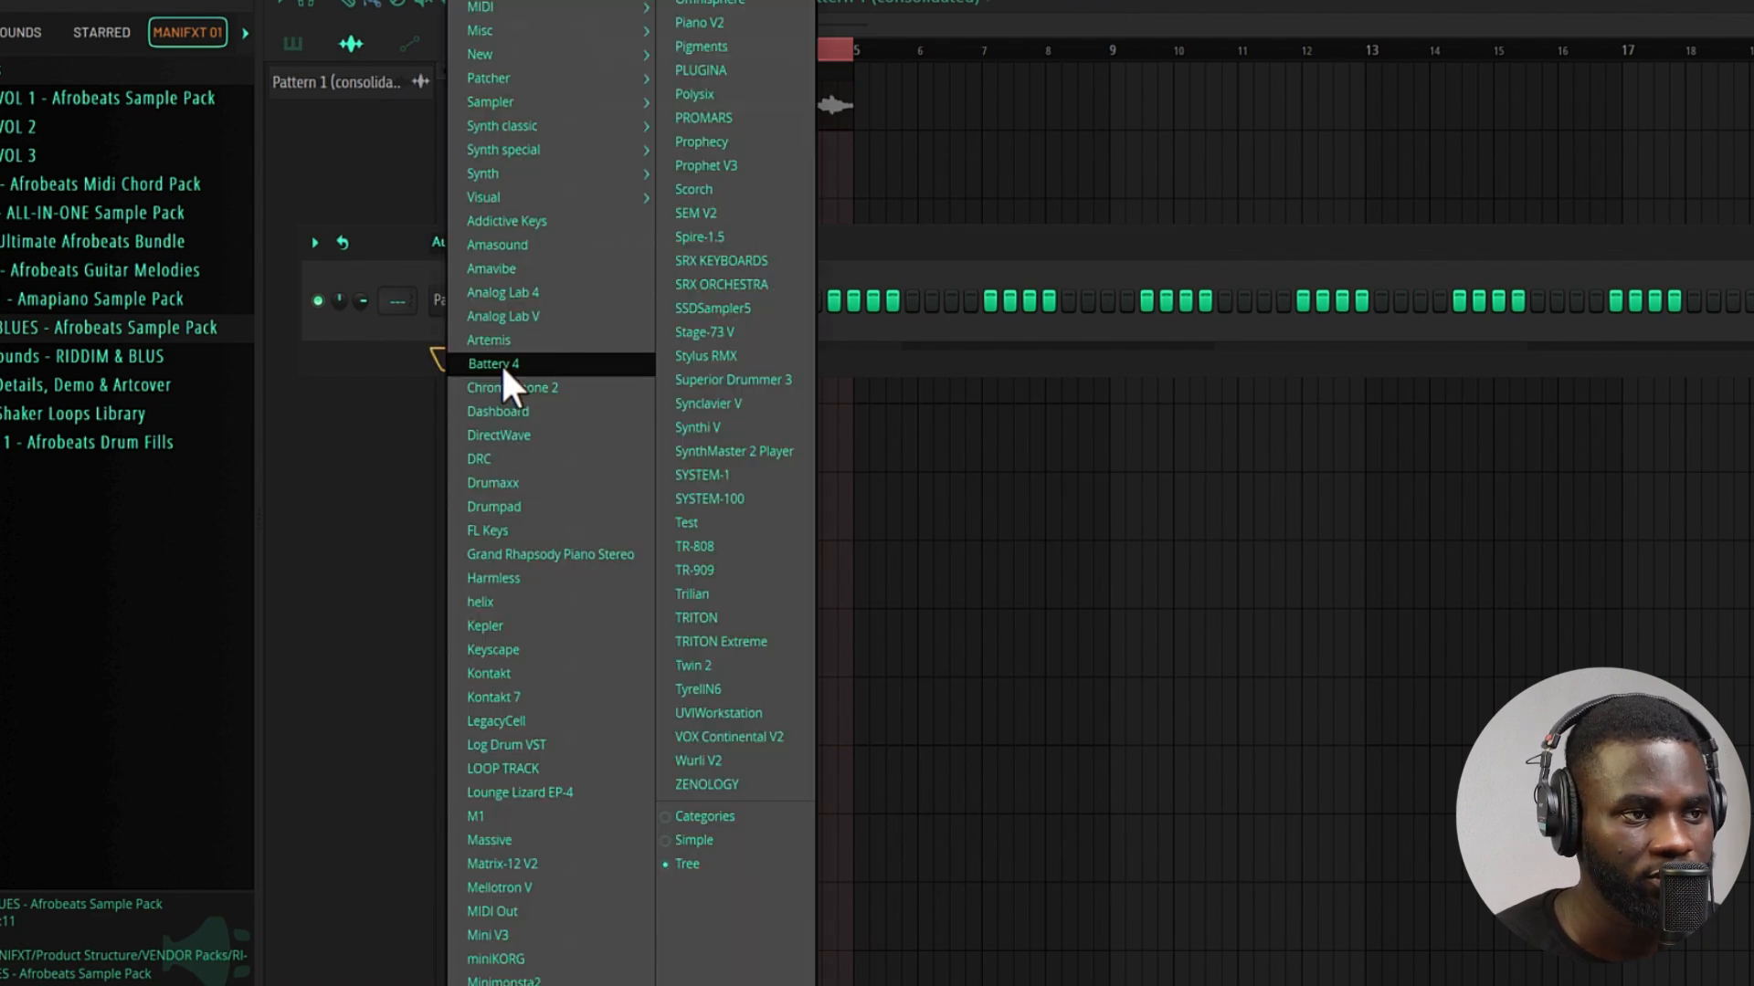
{"action": "left_click", "coordinate": [491, 827]}
{"action": "left_click", "coordinate": [271, 290]}
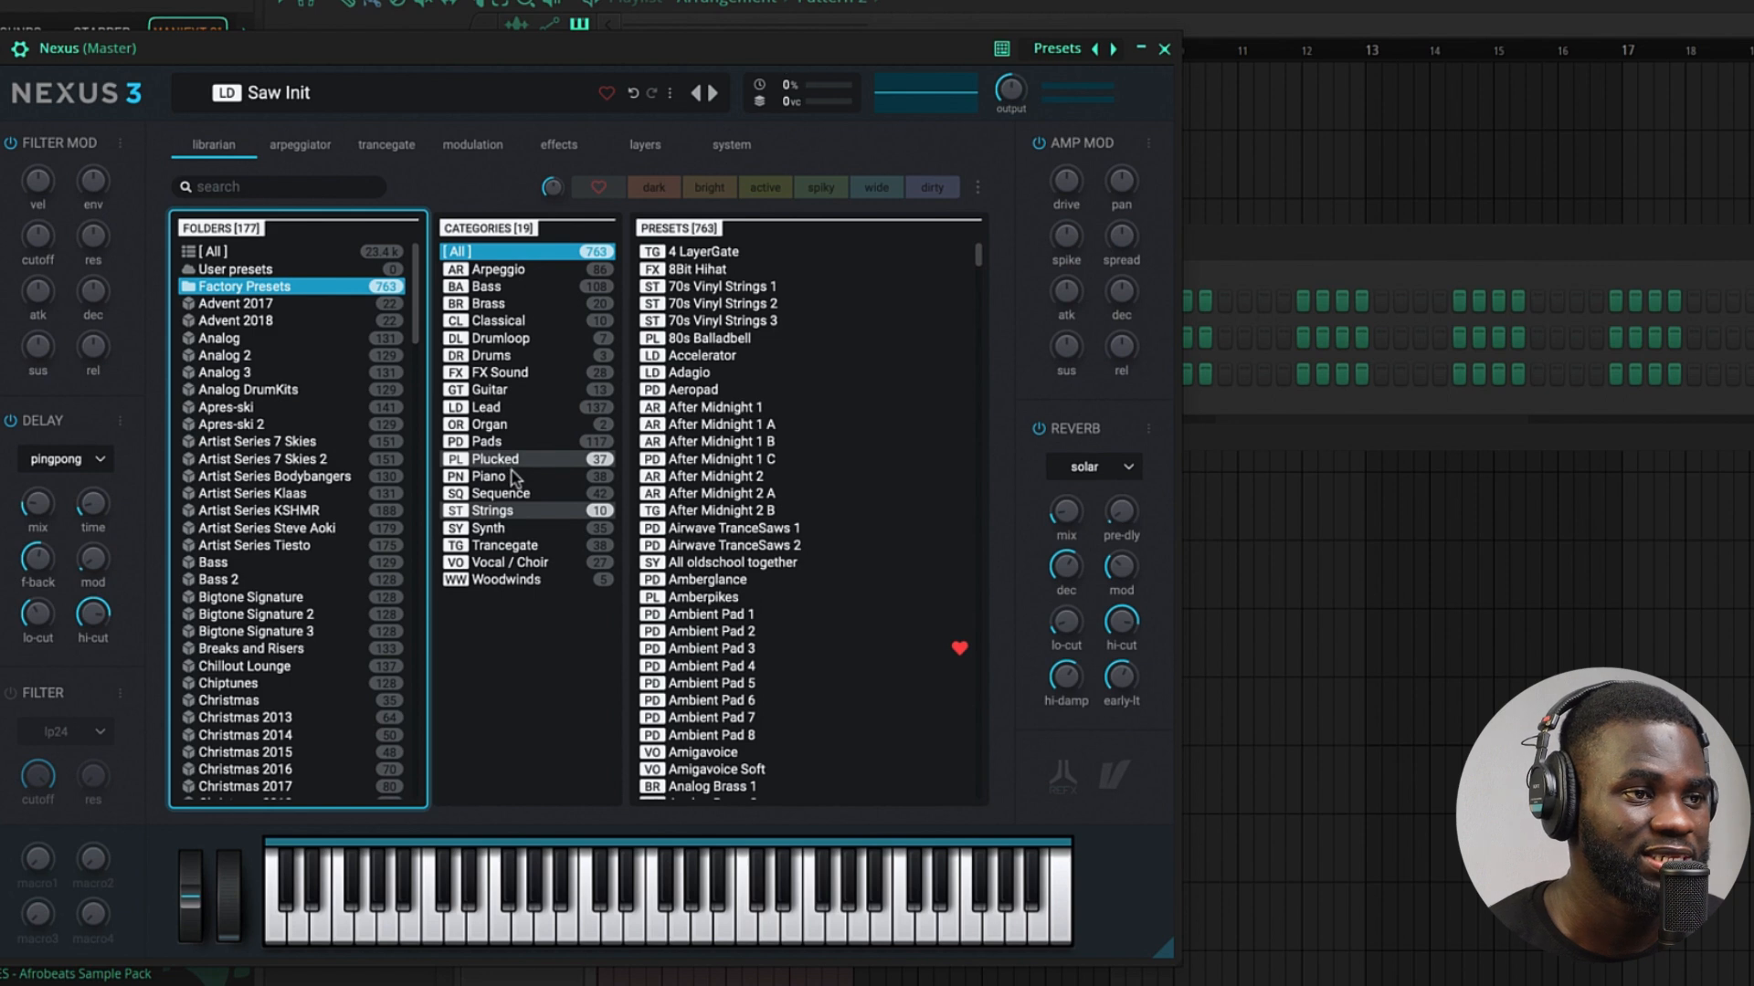
{"action": "left_click", "coordinate": [514, 533]}
{"action": "left_click", "coordinate": [1154, 25]}
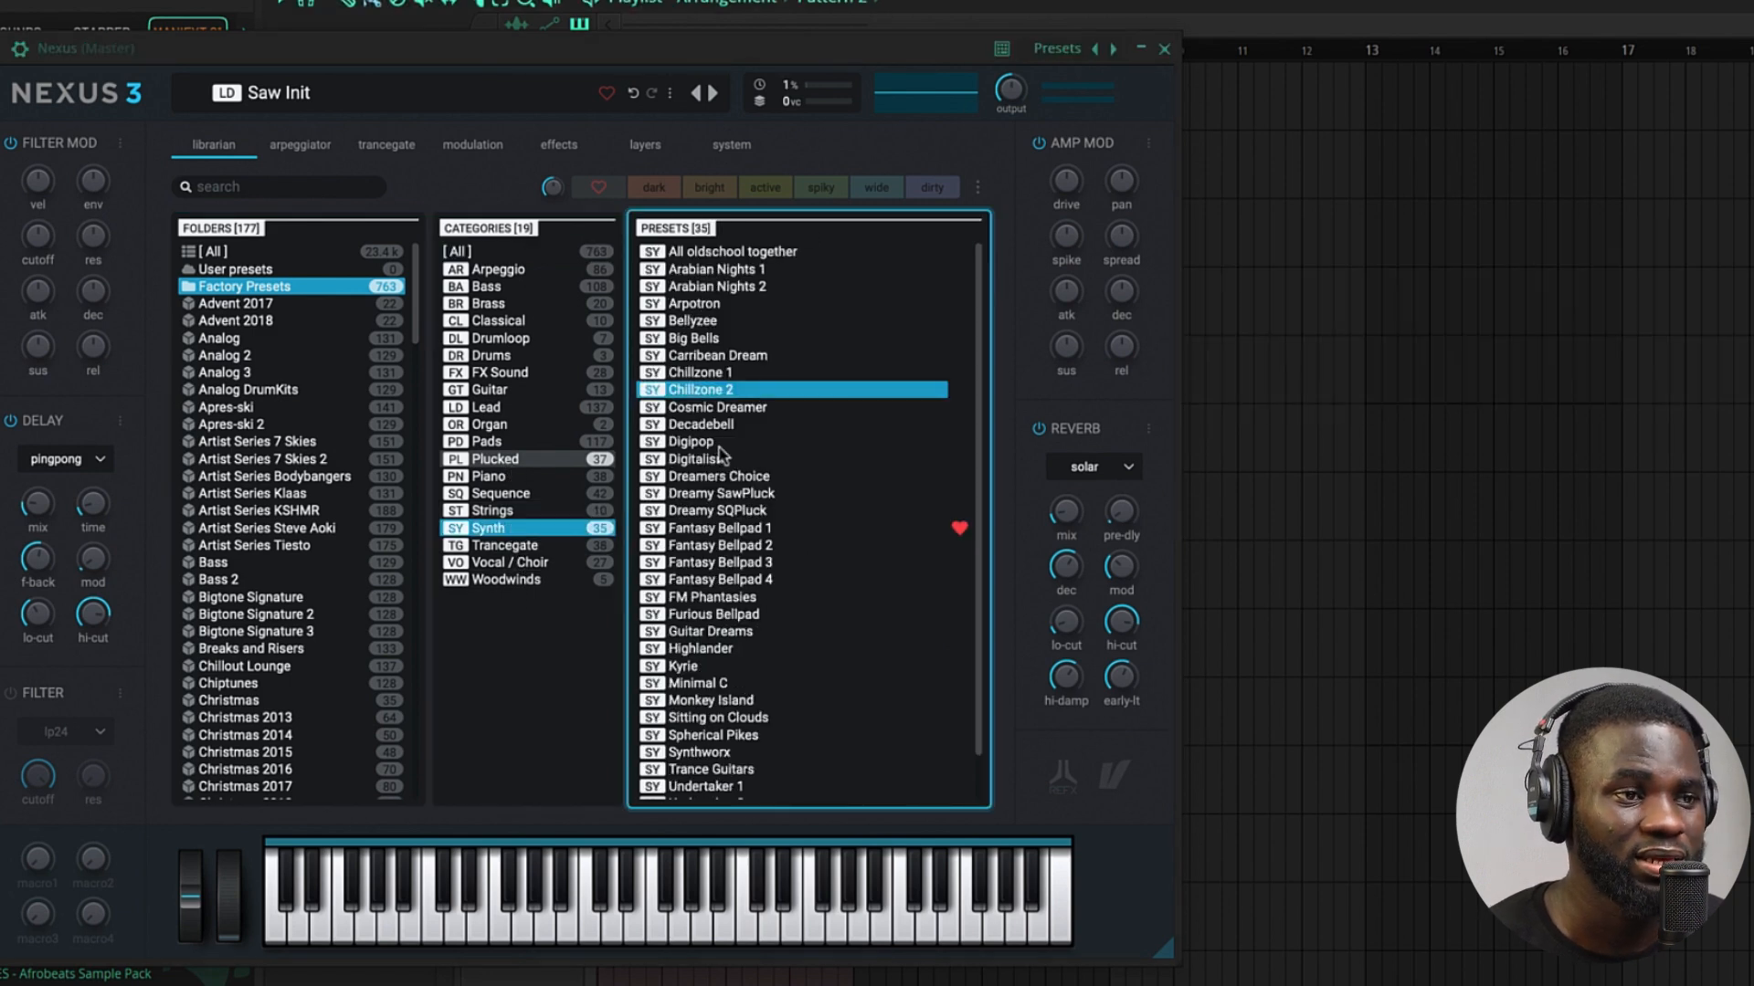
{"action": "left_click", "coordinate": [728, 391]}
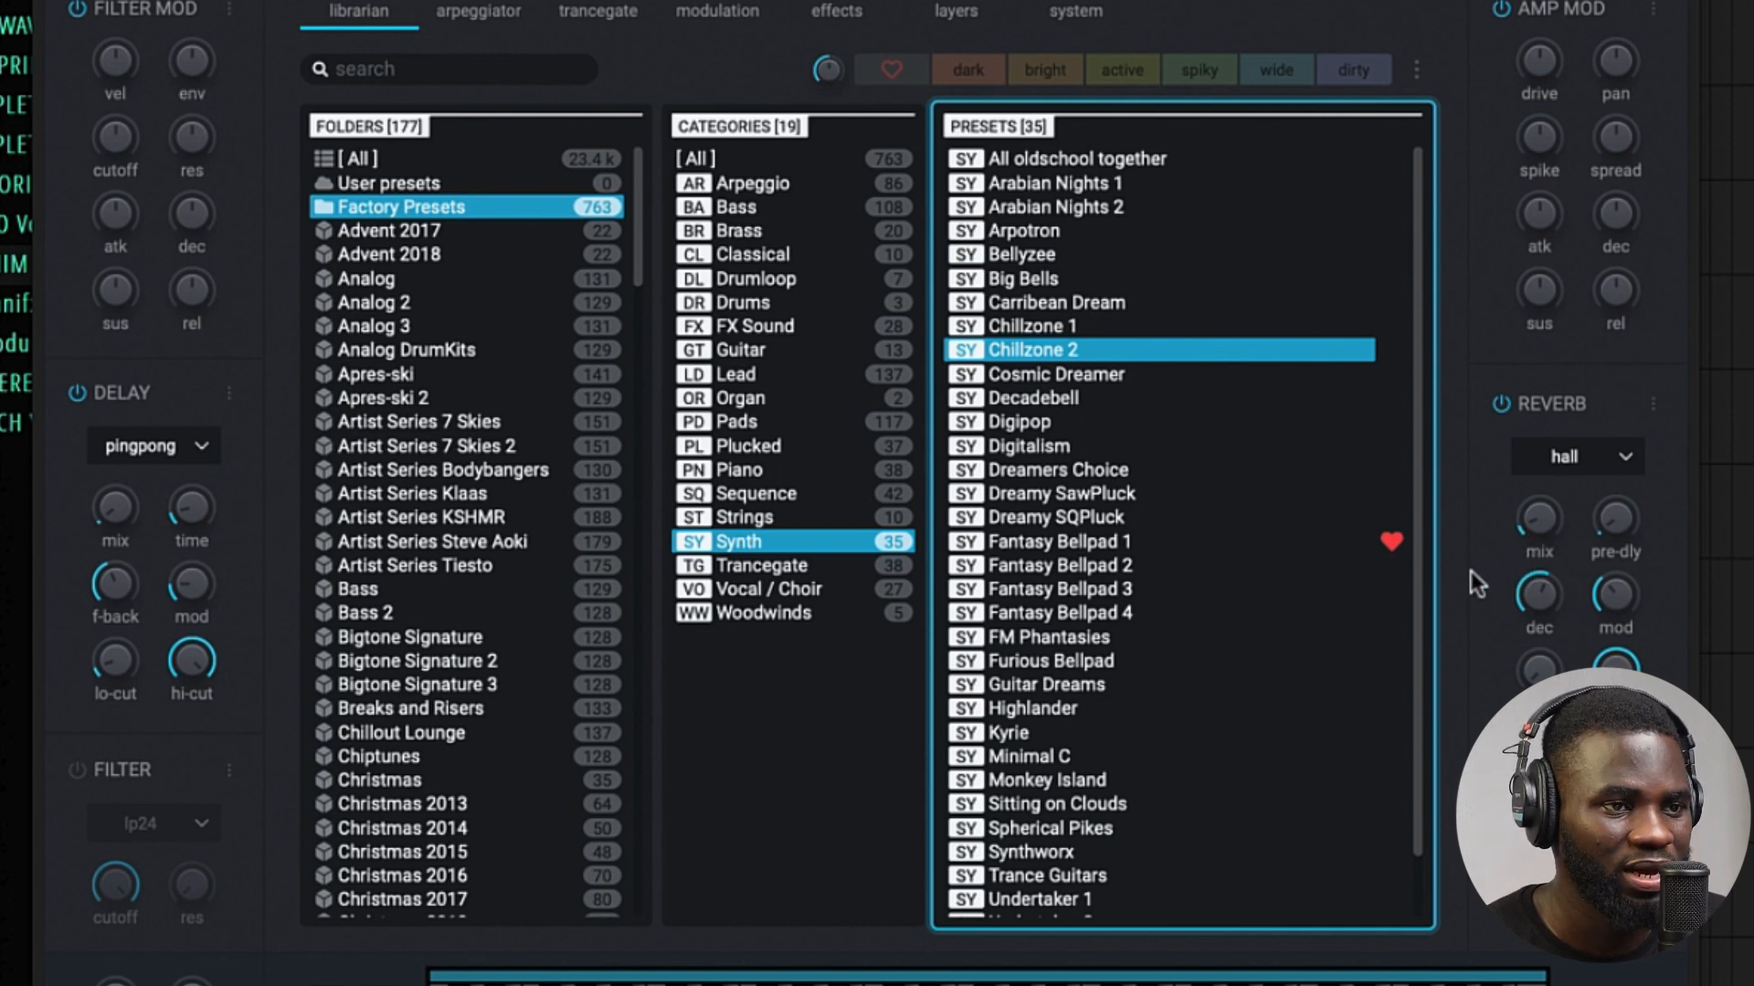
{"action": "mouse_move", "coordinate": [1530, 533]}
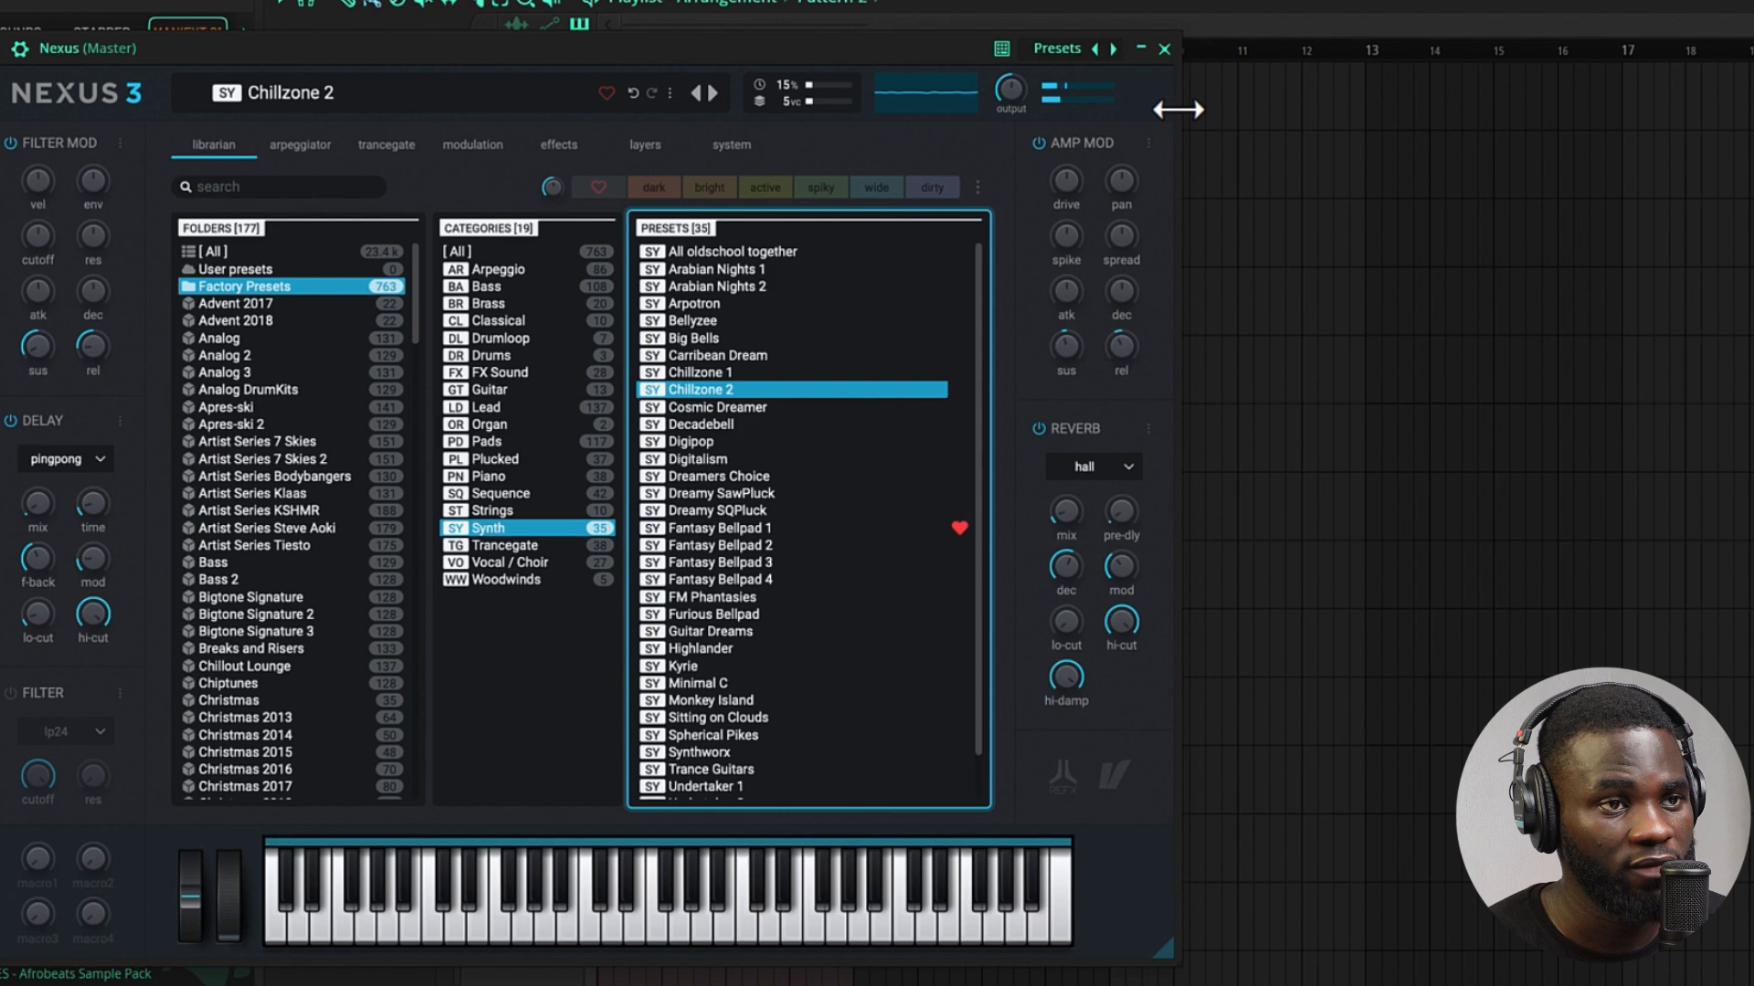
{"action": "left_click", "coordinate": [1164, 48]}
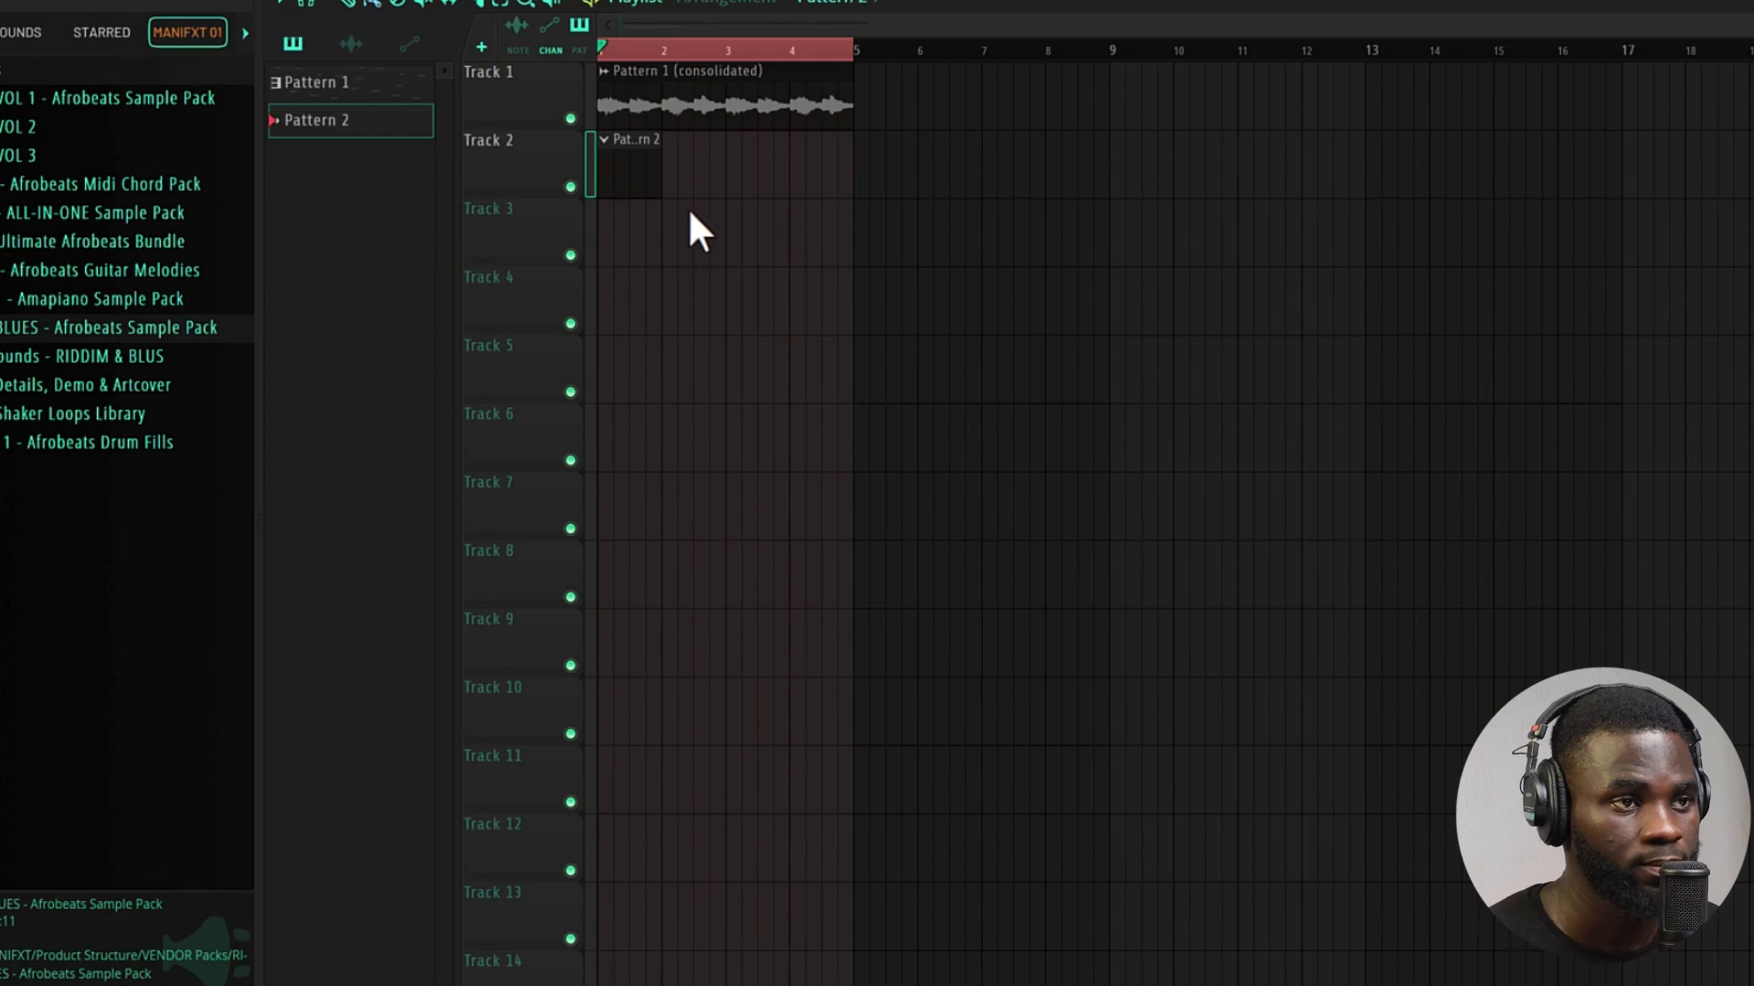
- Record four bars of Nexus chords into Pattern 2 over the guitar loop and open them in the piano roll
{"action": "key", "text": "space"}
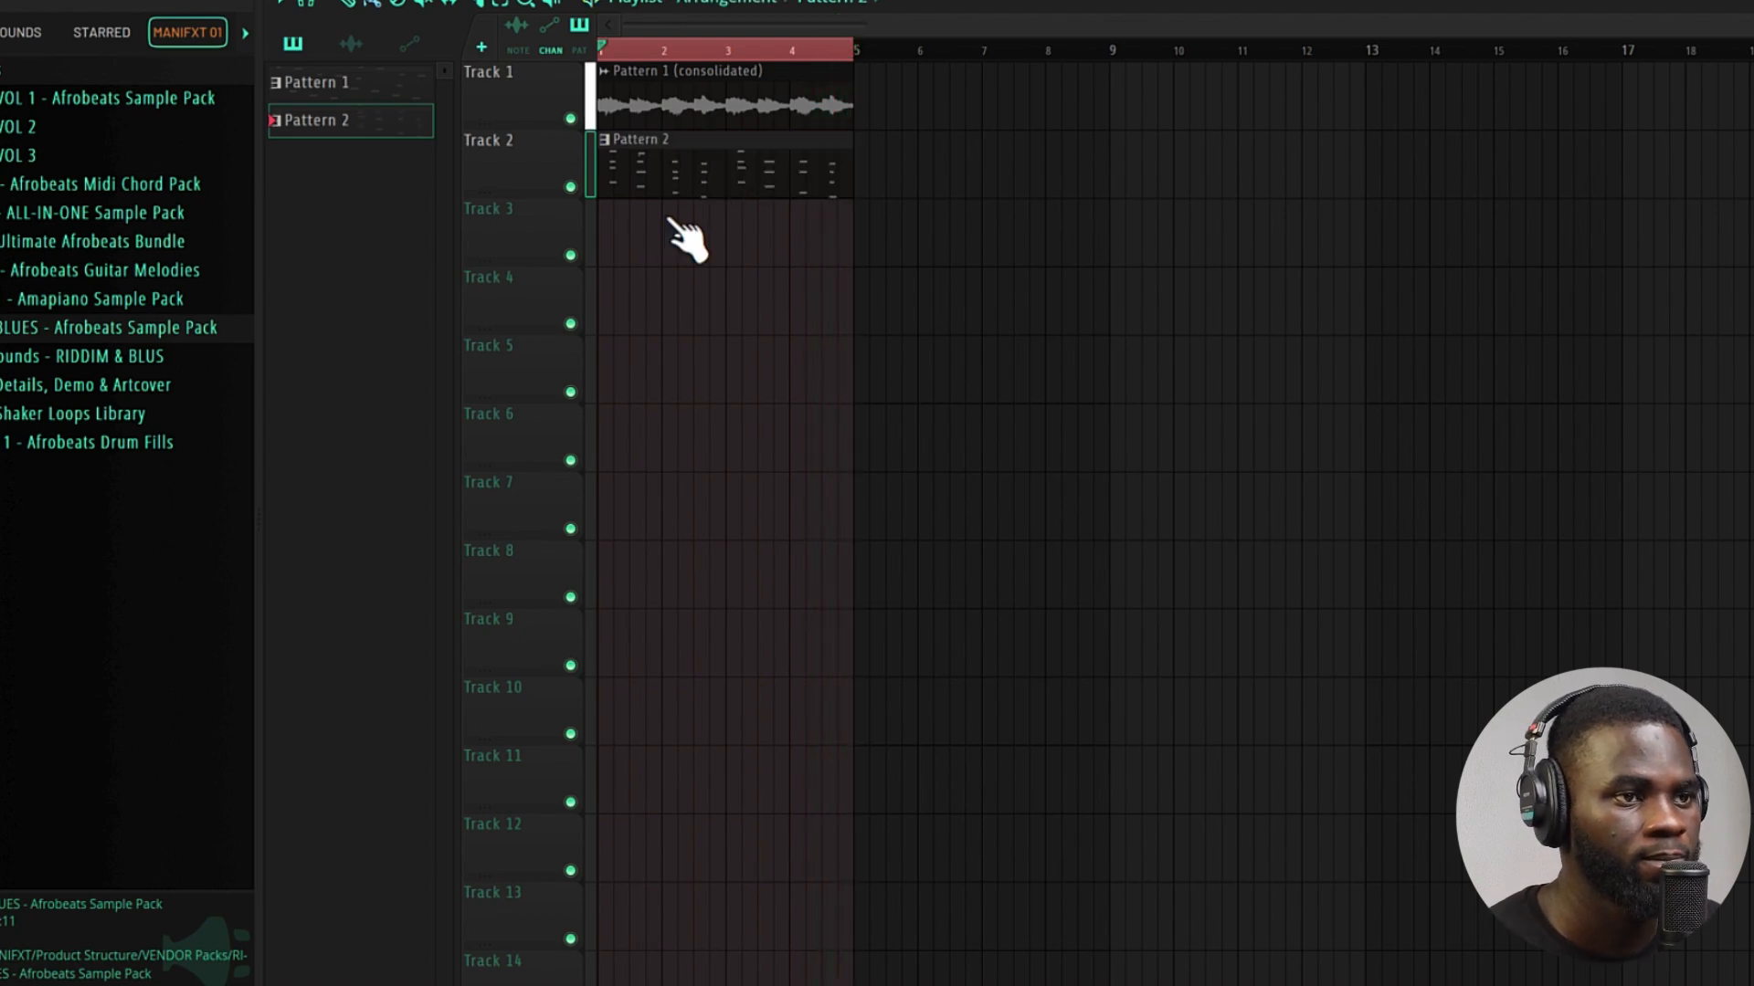
{"action": "key", "text": "space"}
{"action": "key", "text": "F7"}
{"action": "scroll", "coordinate": [521, 430], "scroll_direction": "up", "scroll_amount": 3}
{"action": "right_click", "coordinate": [509, 670]}
{"action": "scroll", "coordinate": [725, 658], "scroll_direction": "down", "scroll_amount": 5}
- Quantize all Pattern 2 notes with the snap at 1/4 beat and play the result
{"action": "key", "text": "ctrl+a"}
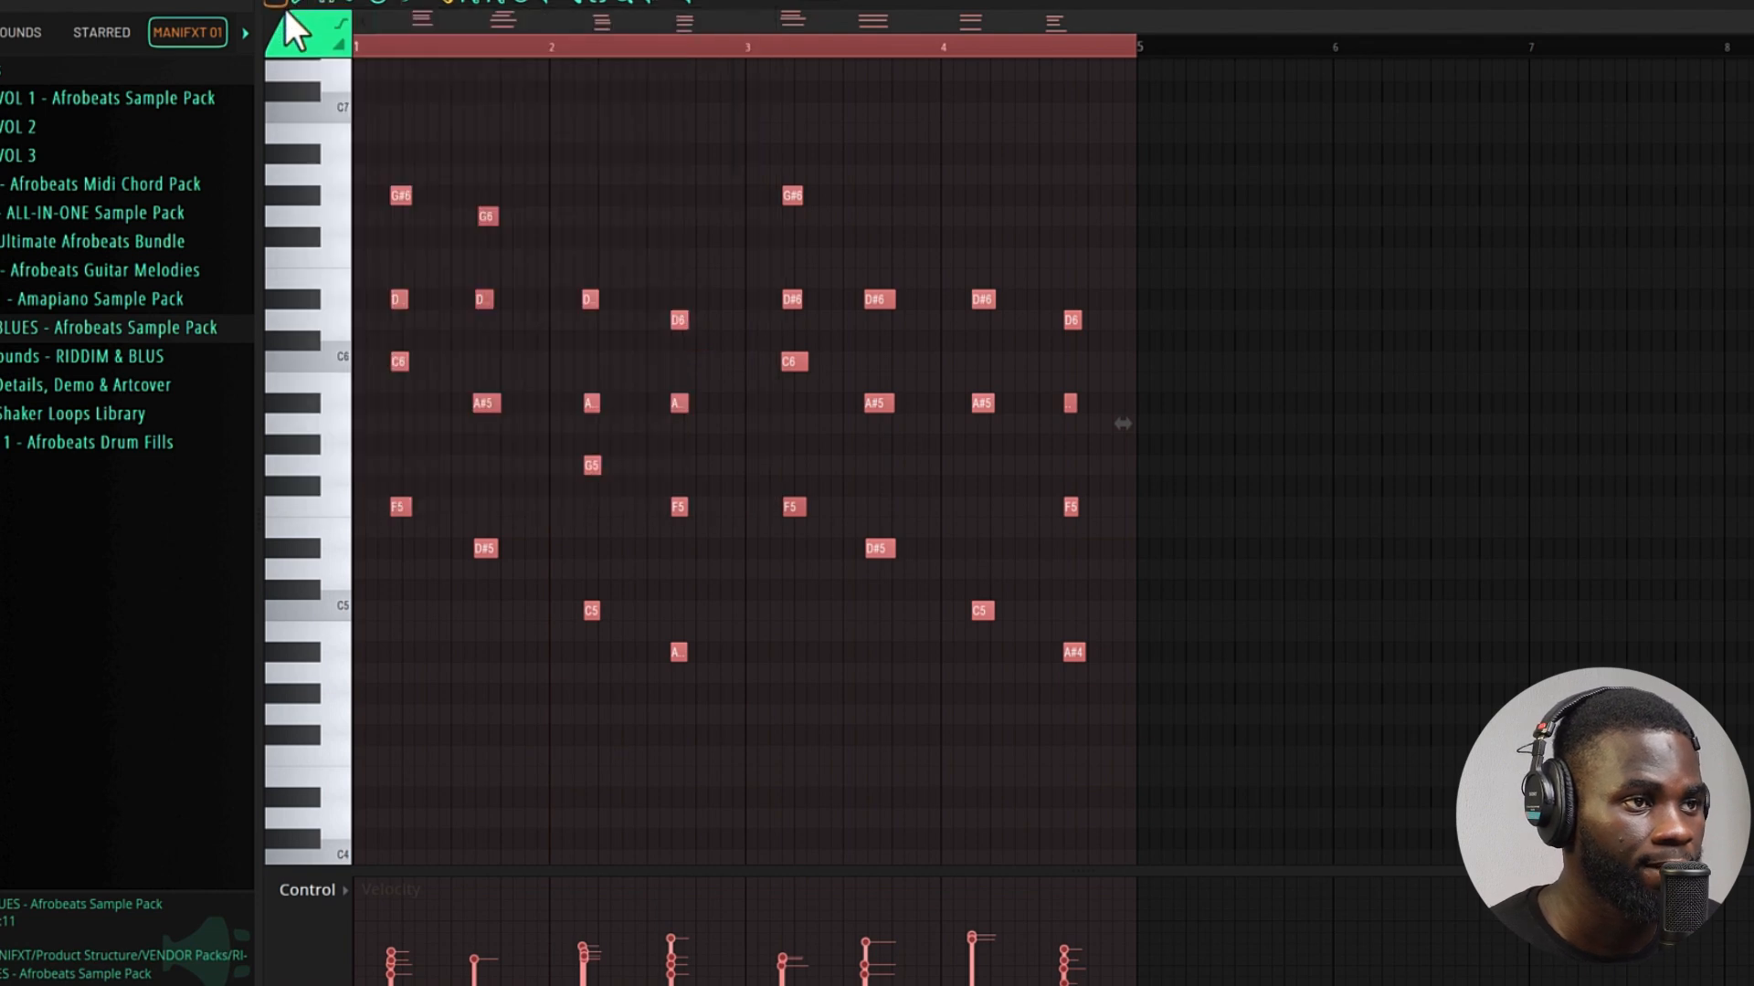
{"action": "left_click", "coordinate": [285, 4]}
{"action": "mouse_move", "coordinate": [310, 137]}
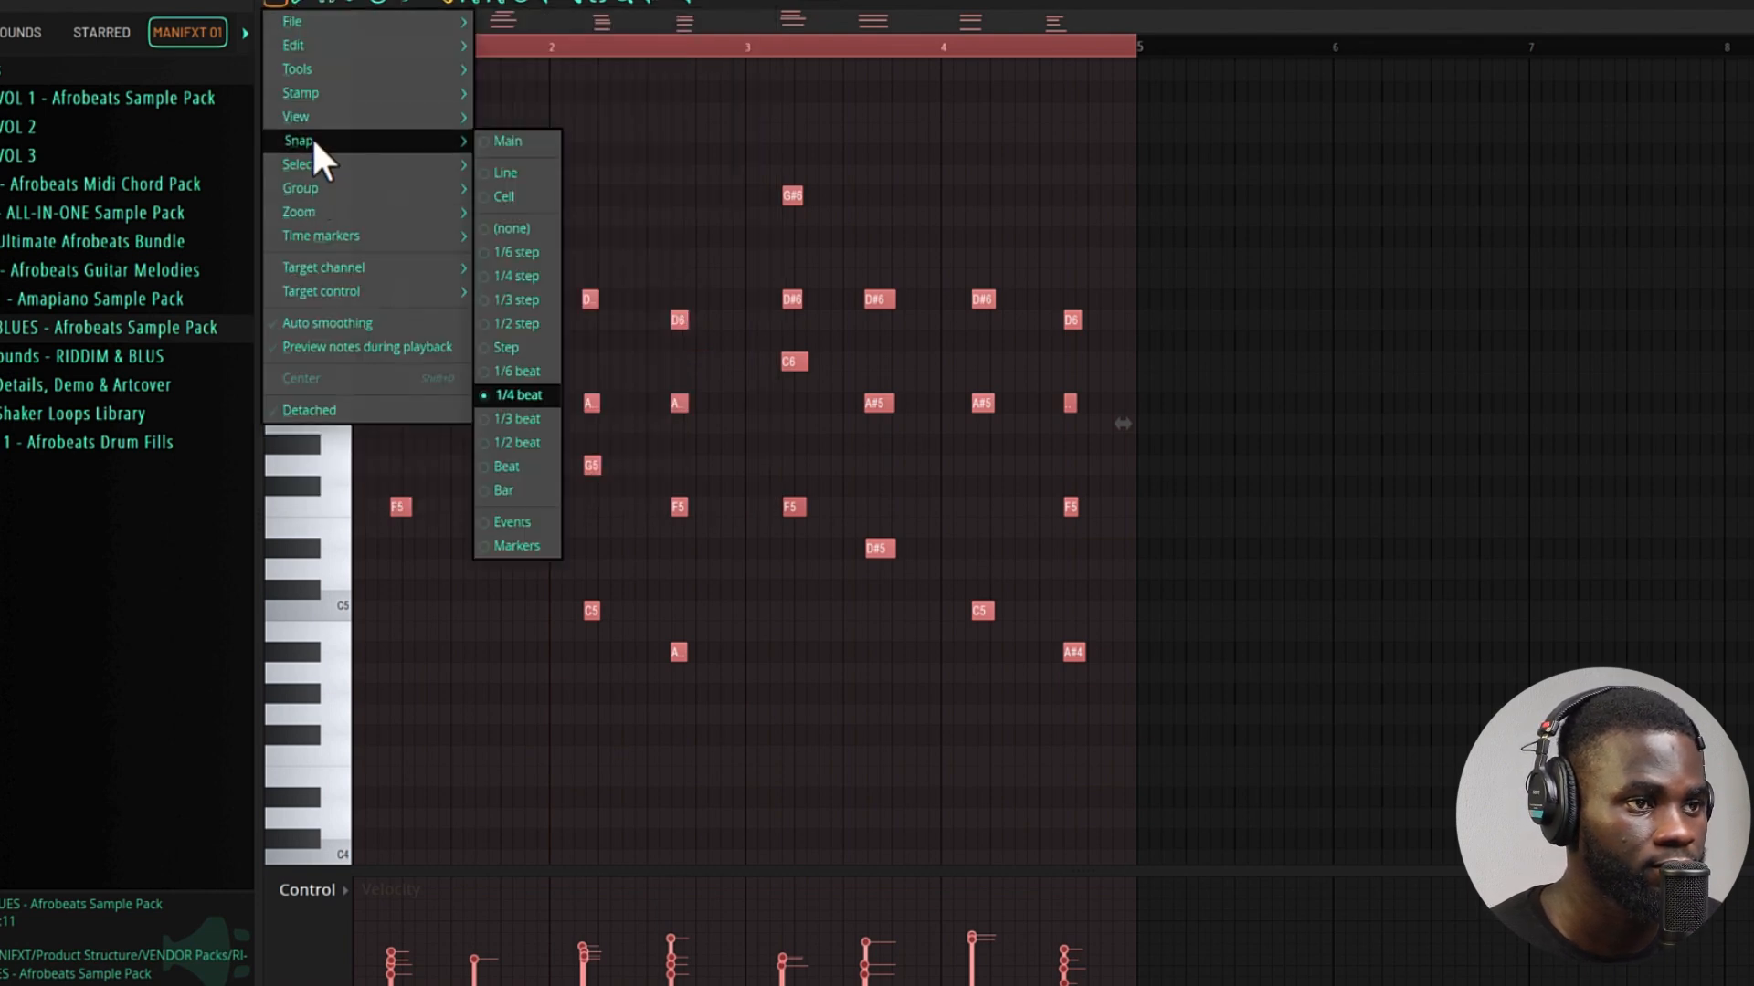
{"action": "left_click", "coordinate": [505, 397]}
{"action": "key", "text": "ctrl+q"}
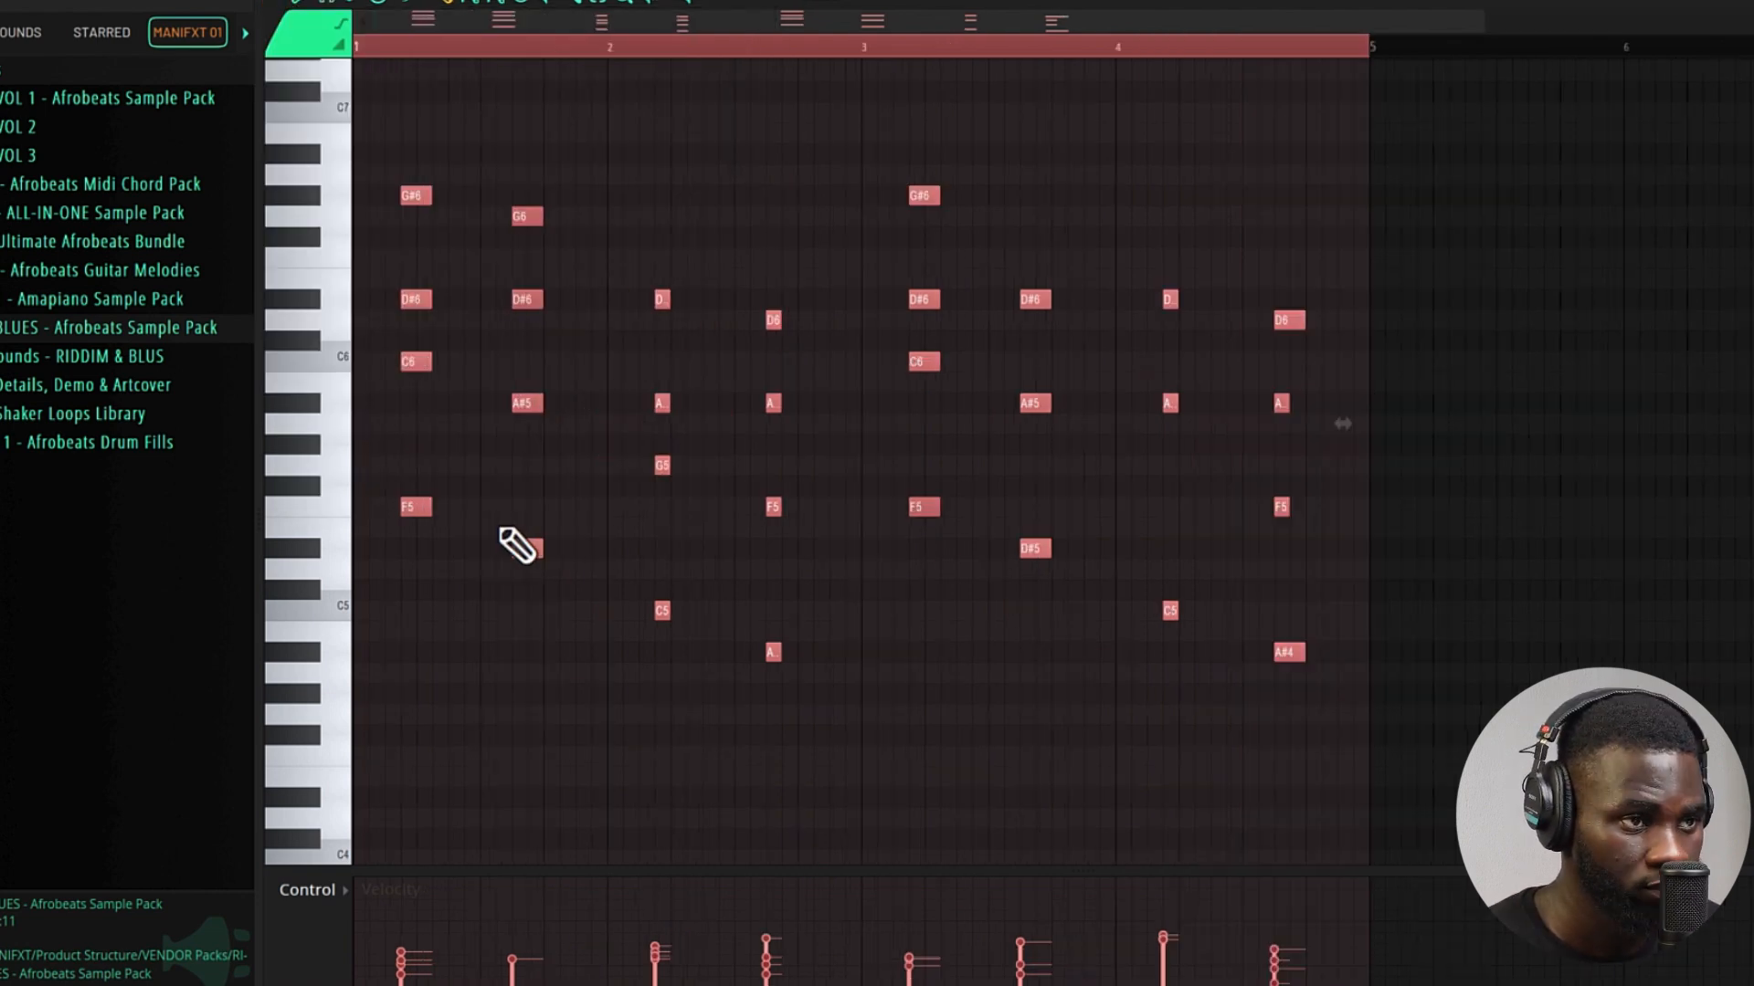
{"action": "key", "text": "space"}
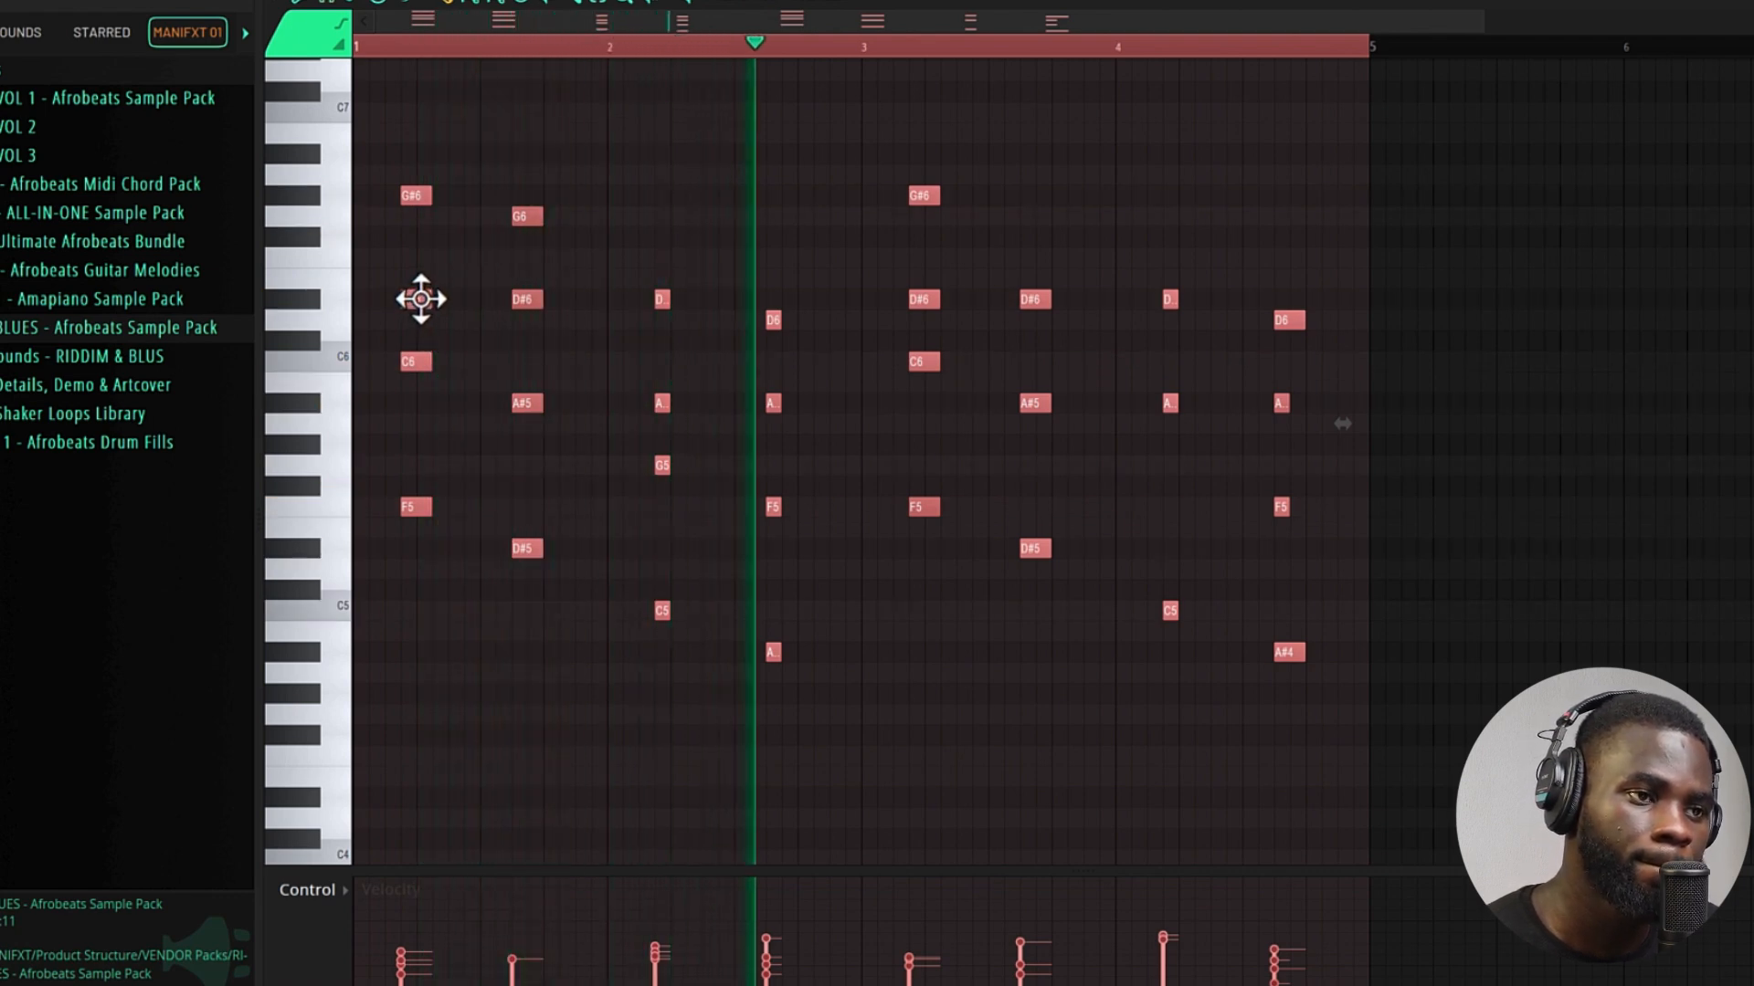
{"action": "key", "text": "space"}
- Shorten the longer Pattern 2 chord notes in bars 1, 3 and 4 to a quarter beat, matching the short ones
{"action": "left_click_drag", "start_coordinate": [575, 106], "coordinate": [380, 575]}
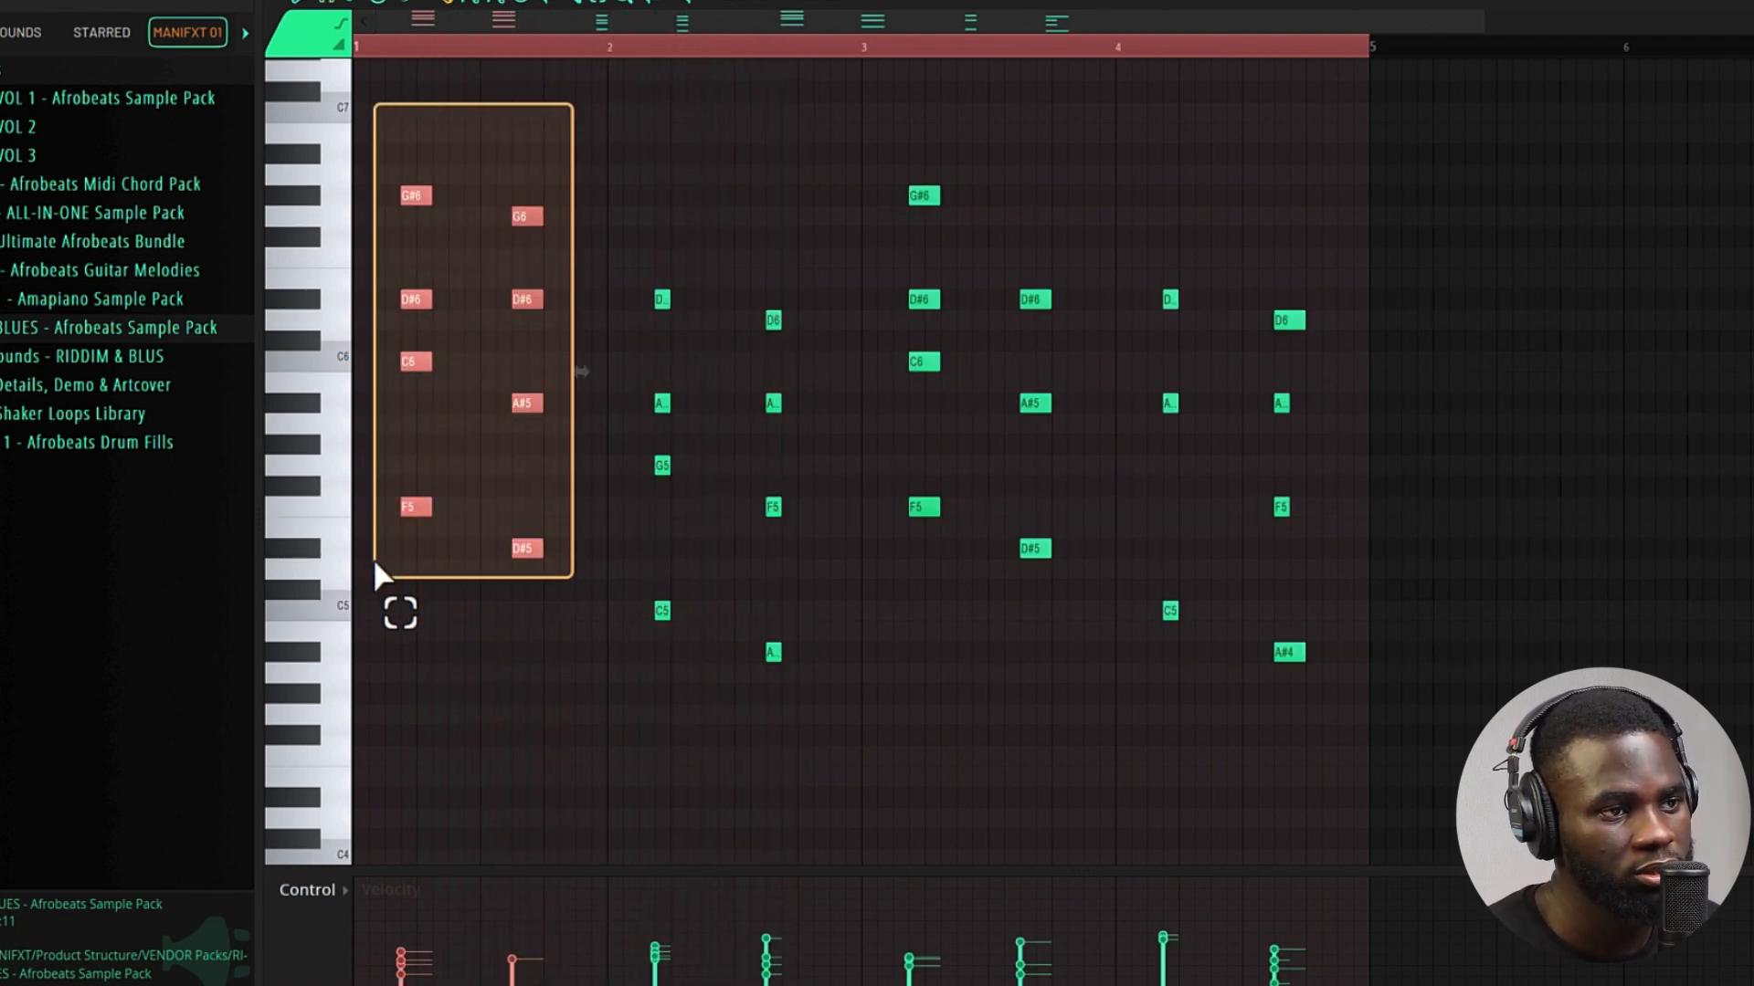
{"action": "left_click_drag", "start_coordinate": [545, 549], "coordinate": [517, 552]}
{"action": "left_click_drag", "start_coordinate": [906, 168], "coordinate": [1039, 557]}
{"action": "left_click_drag", "start_coordinate": [1286, 320], "coordinate": [1304, 326]}
{"action": "right_click", "coordinate": [1304, 326]}
{"action": "key", "text": "ctrl+z"}
{"action": "key", "text": "ctrl+z"}
{"action": "left_click_drag", "start_coordinate": [1307, 320], "coordinate": [1290, 321]}
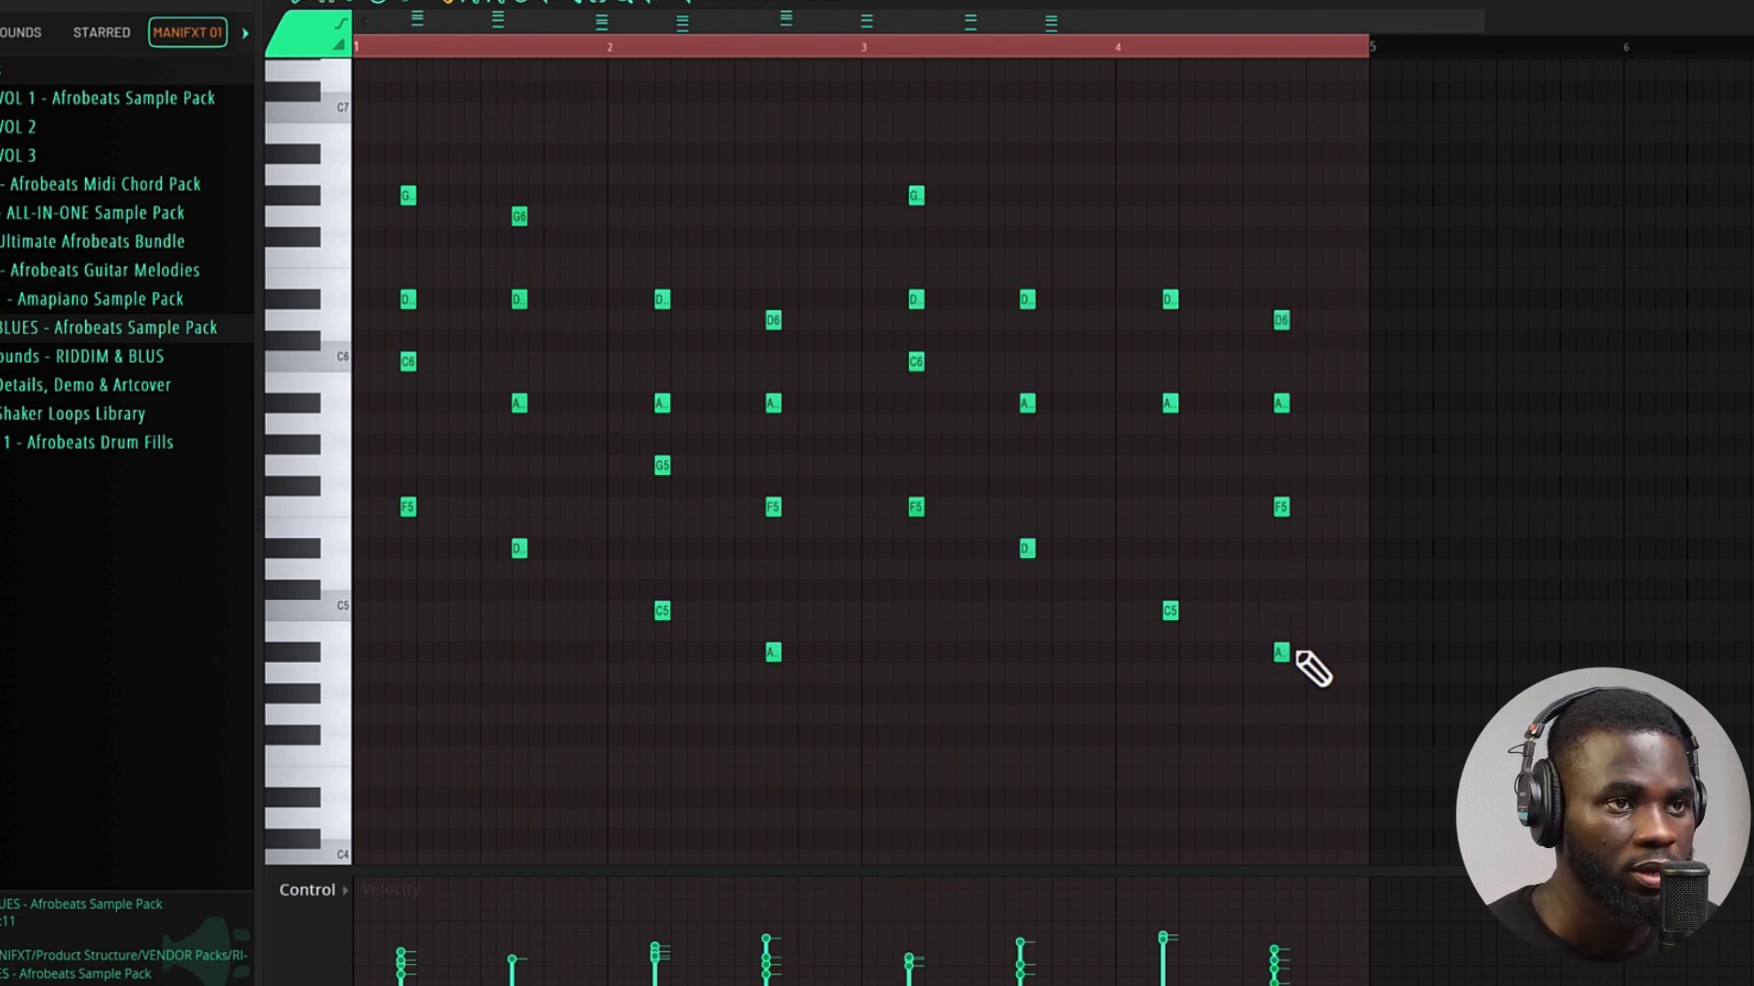
- Consolidate the Pattern 2 clip on Track 2 to audio and play it together with the guitar clip
{"action": "left_click", "coordinate": [1085, 4]}
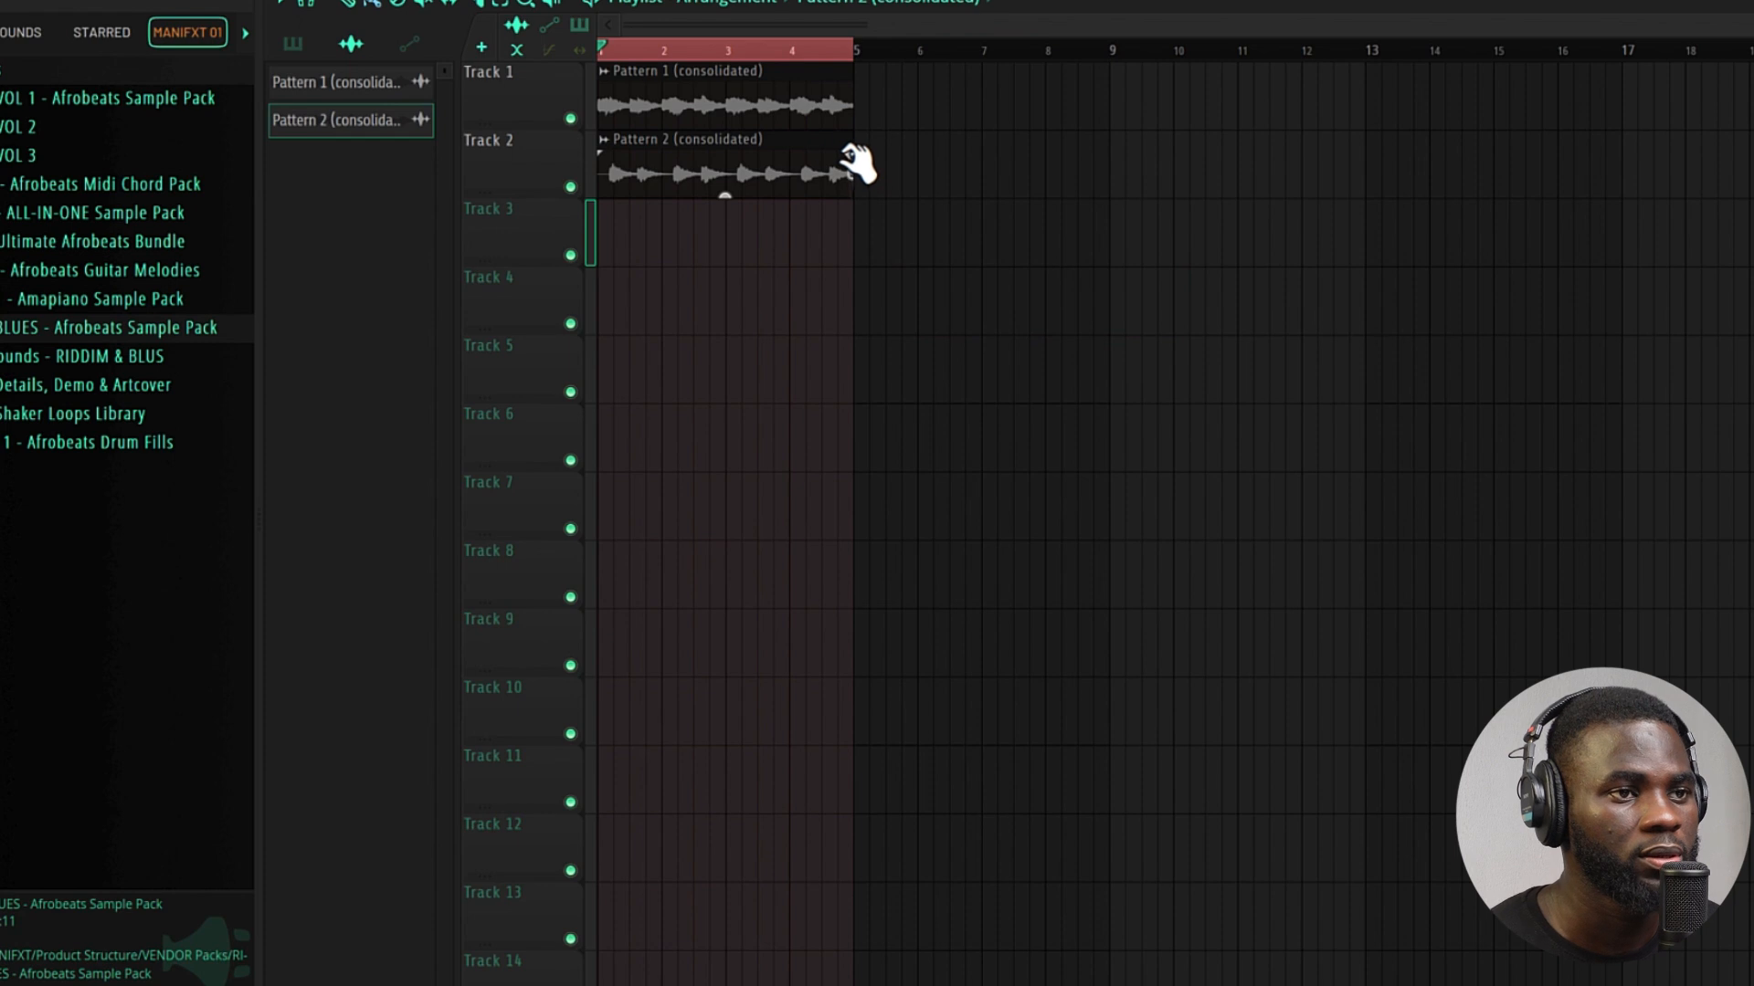
{"action": "key", "text": "space"}
{"action": "scroll", "coordinate": [639, 319], "scroll_direction": "up", "scroll_amount": 3}
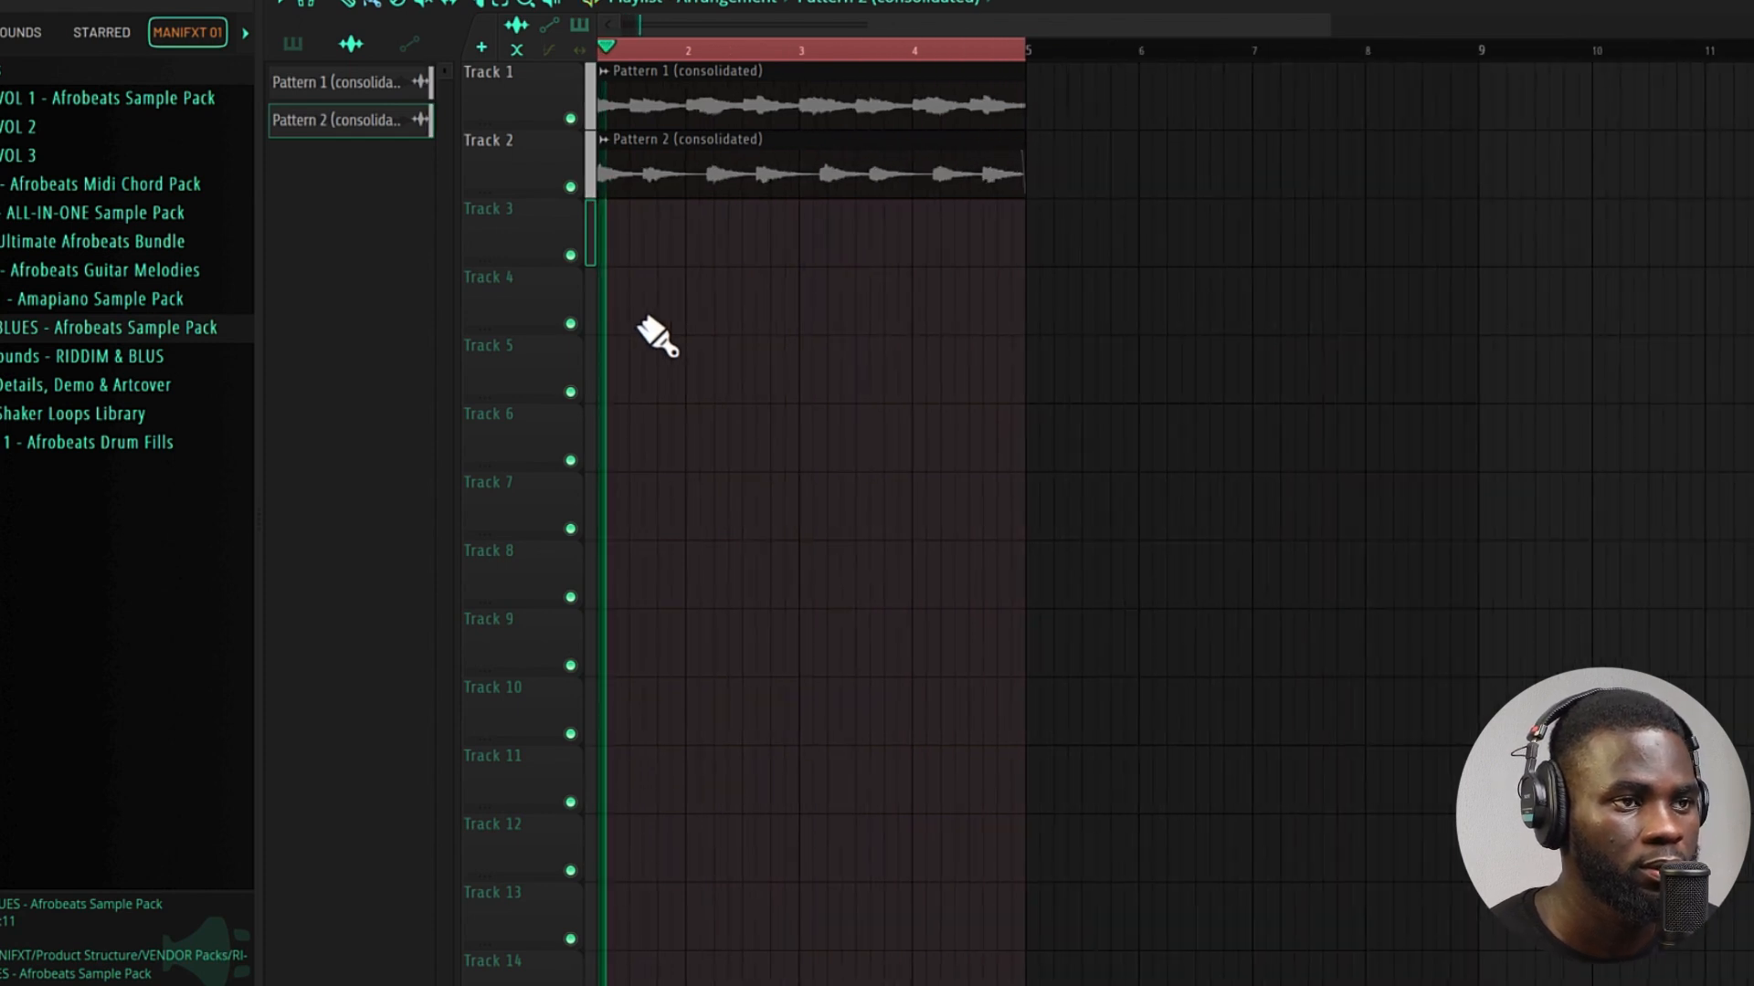
{"action": "scroll", "coordinate": [642, 323], "scroll_direction": "left", "scroll_amount": 1}
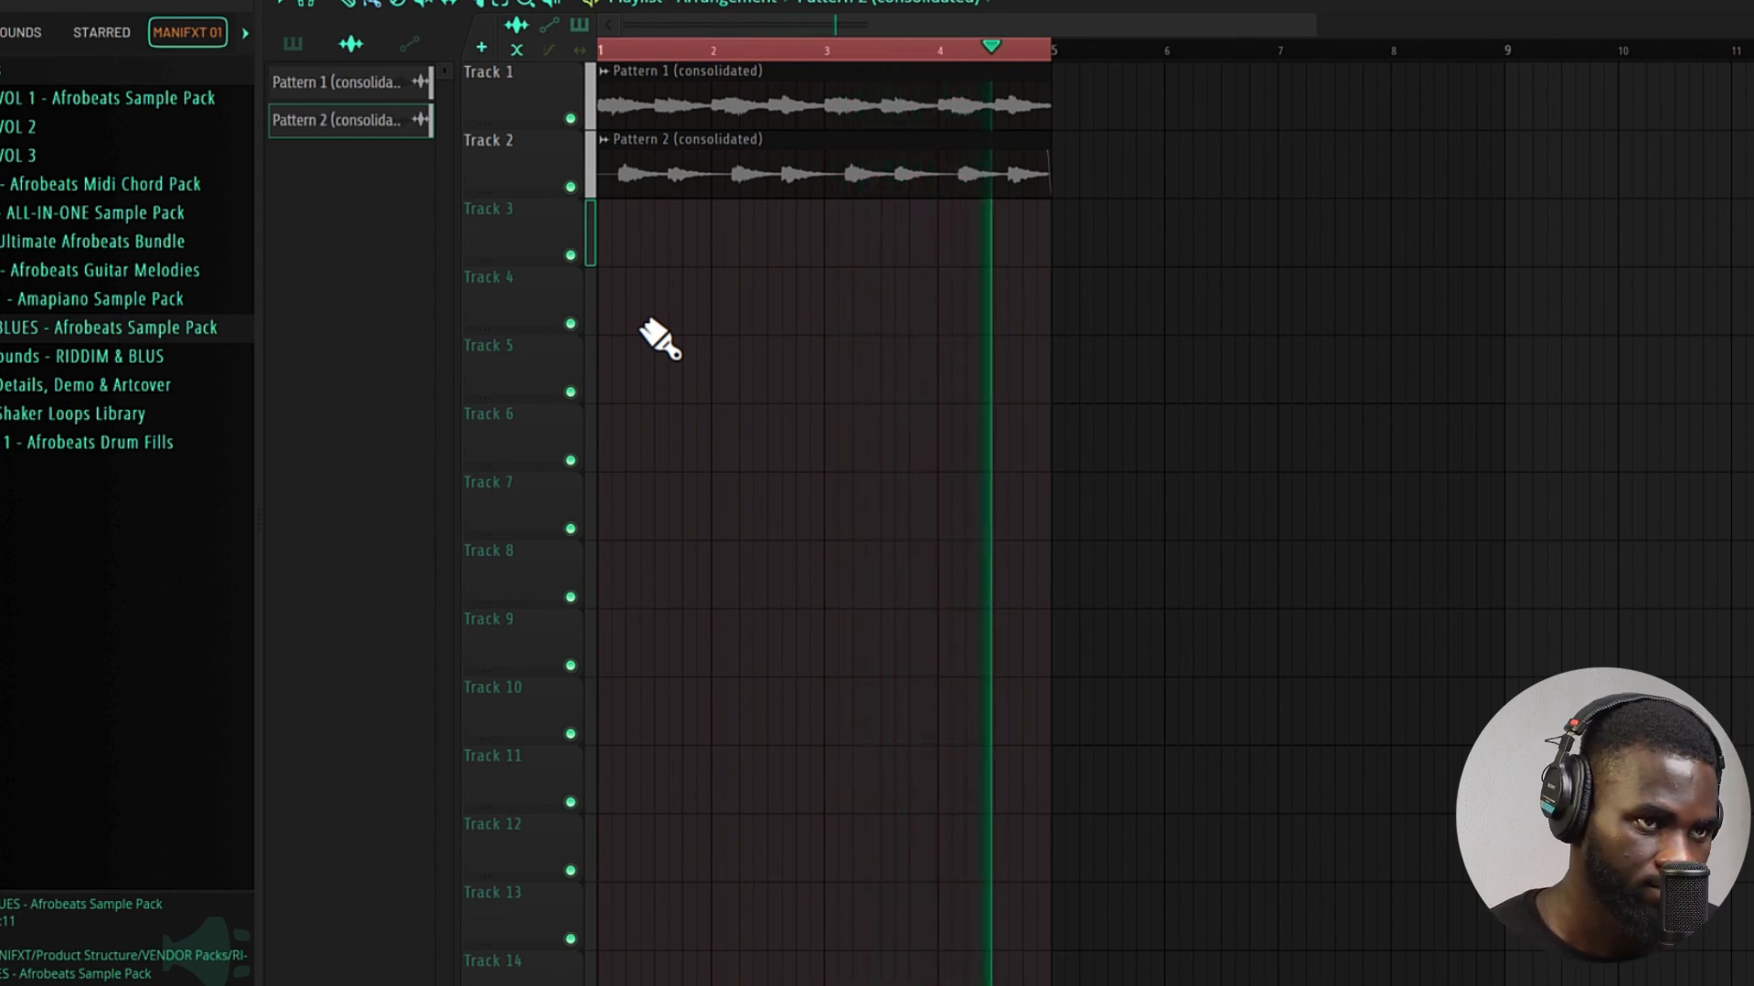
{"action": "key", "text": "space"}
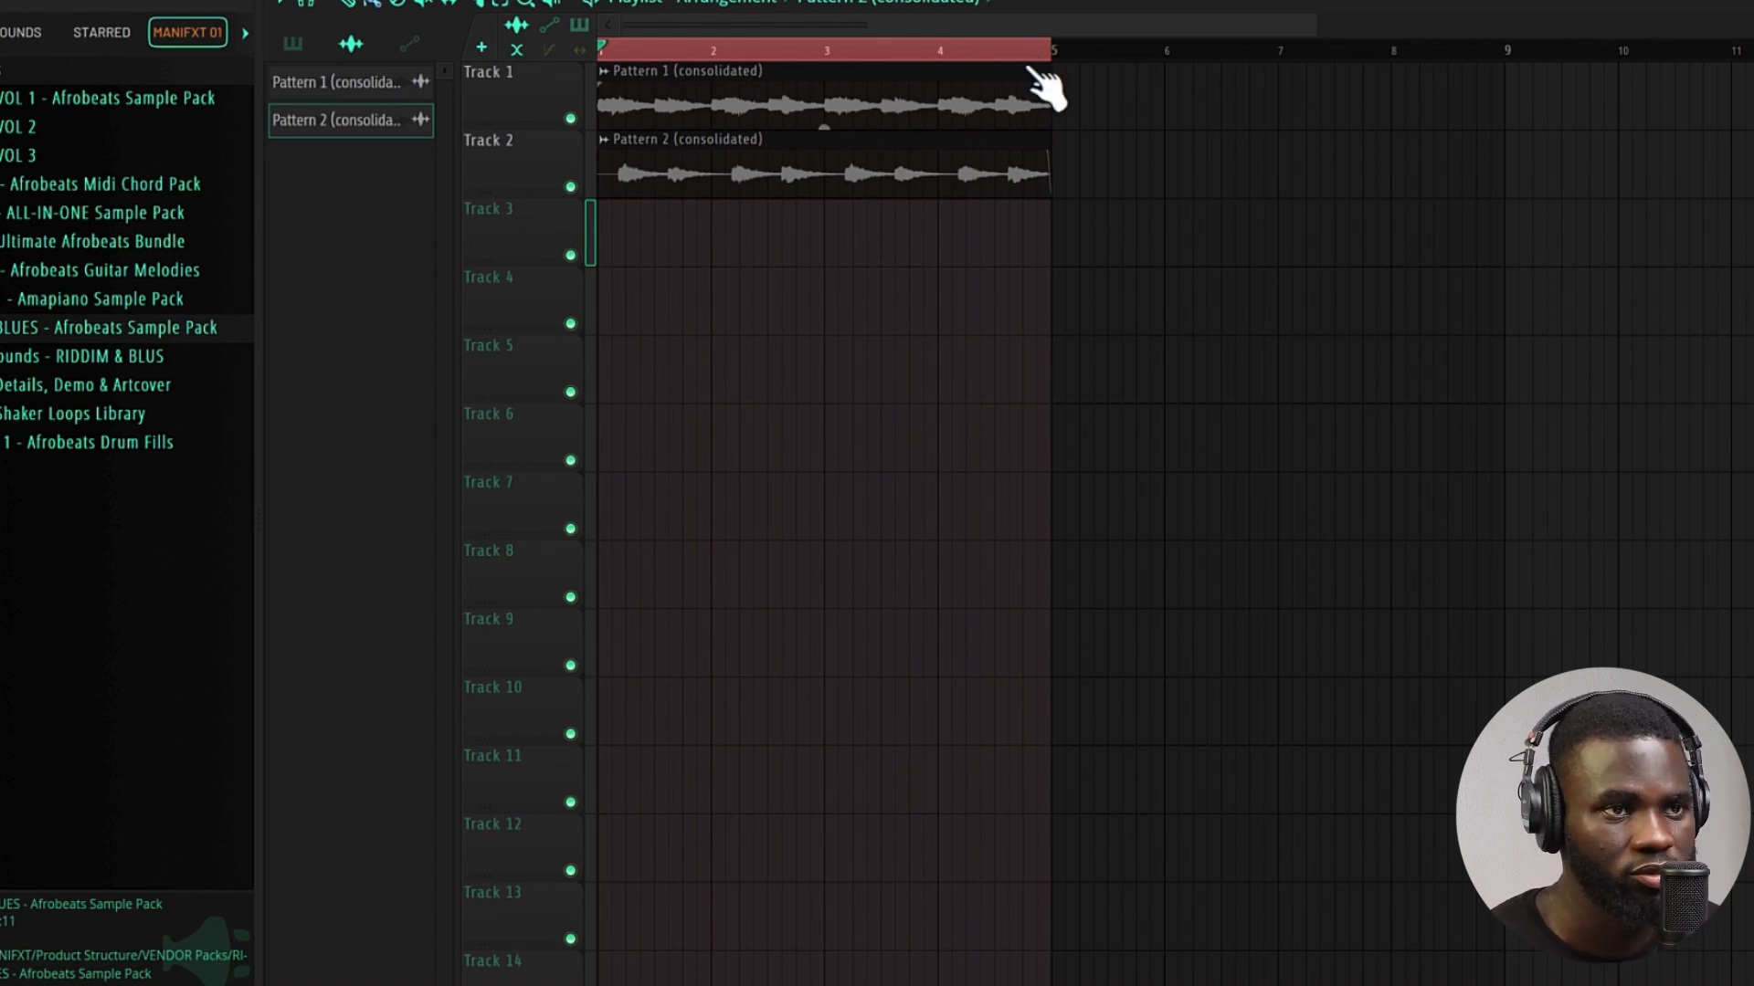
- Load F6-RTA Stereo into the first effect slot of the Pattern 2 (consolidated) mixer track
{"action": "left_click", "coordinate": [1171, 0]}
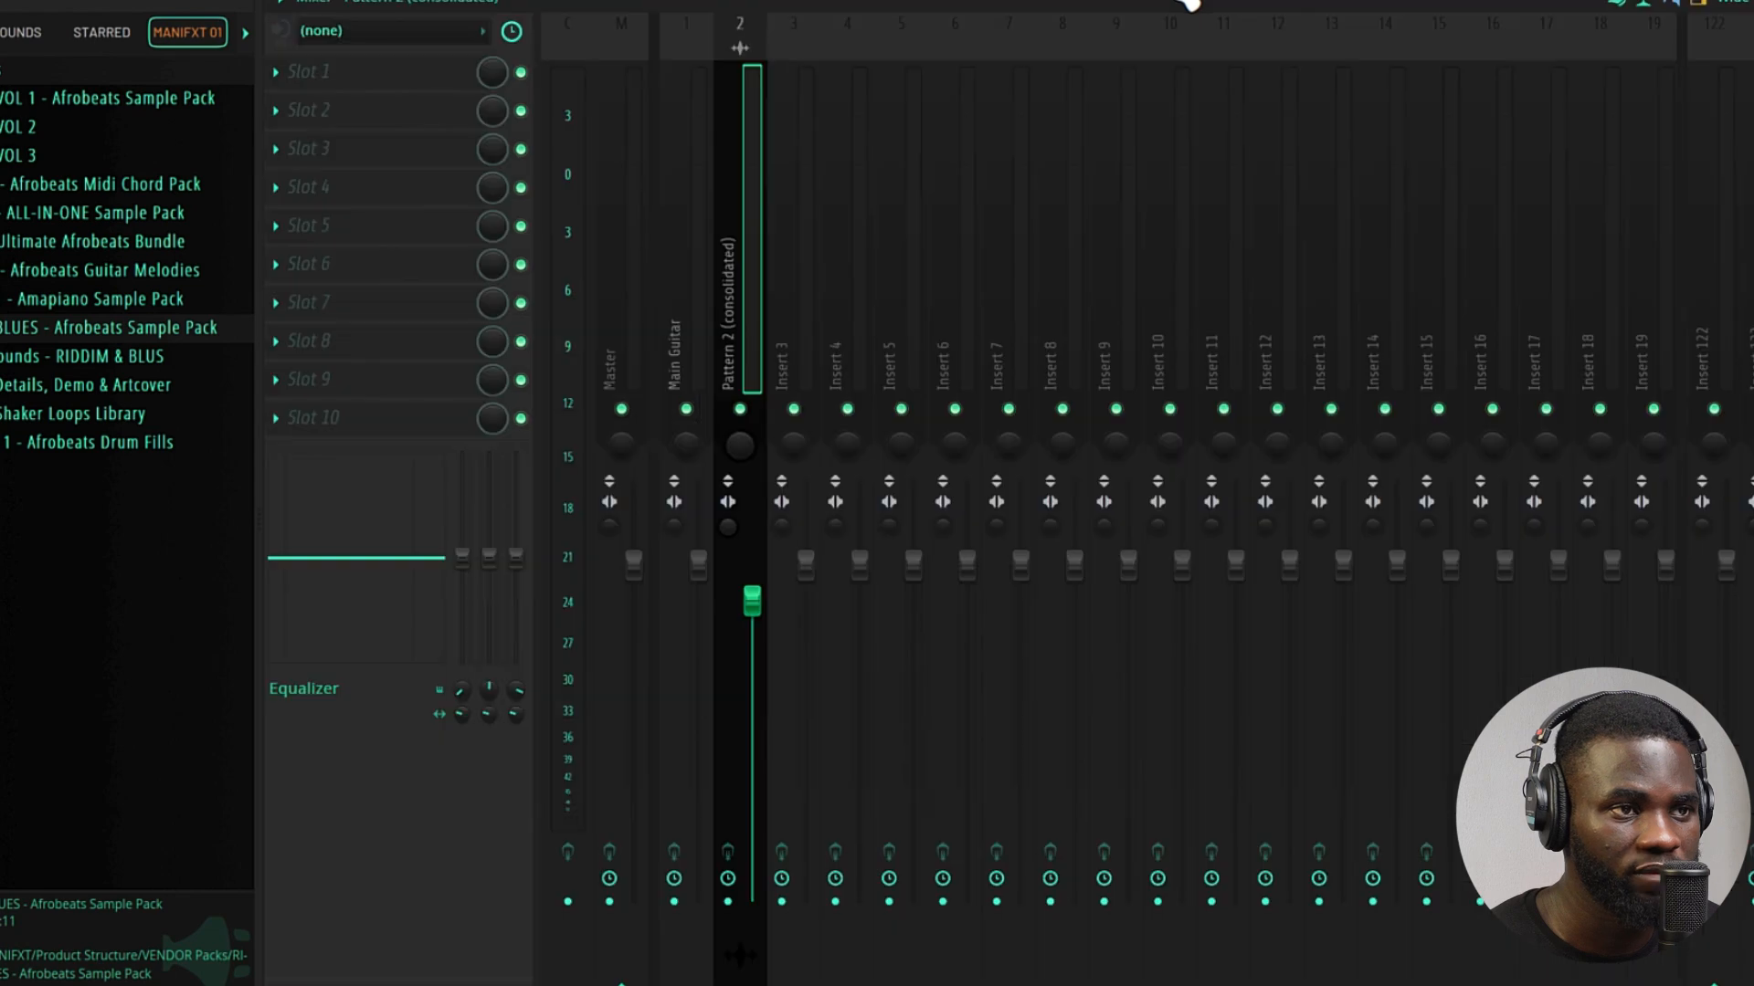
{"action": "left_click", "coordinate": [301, 77]}
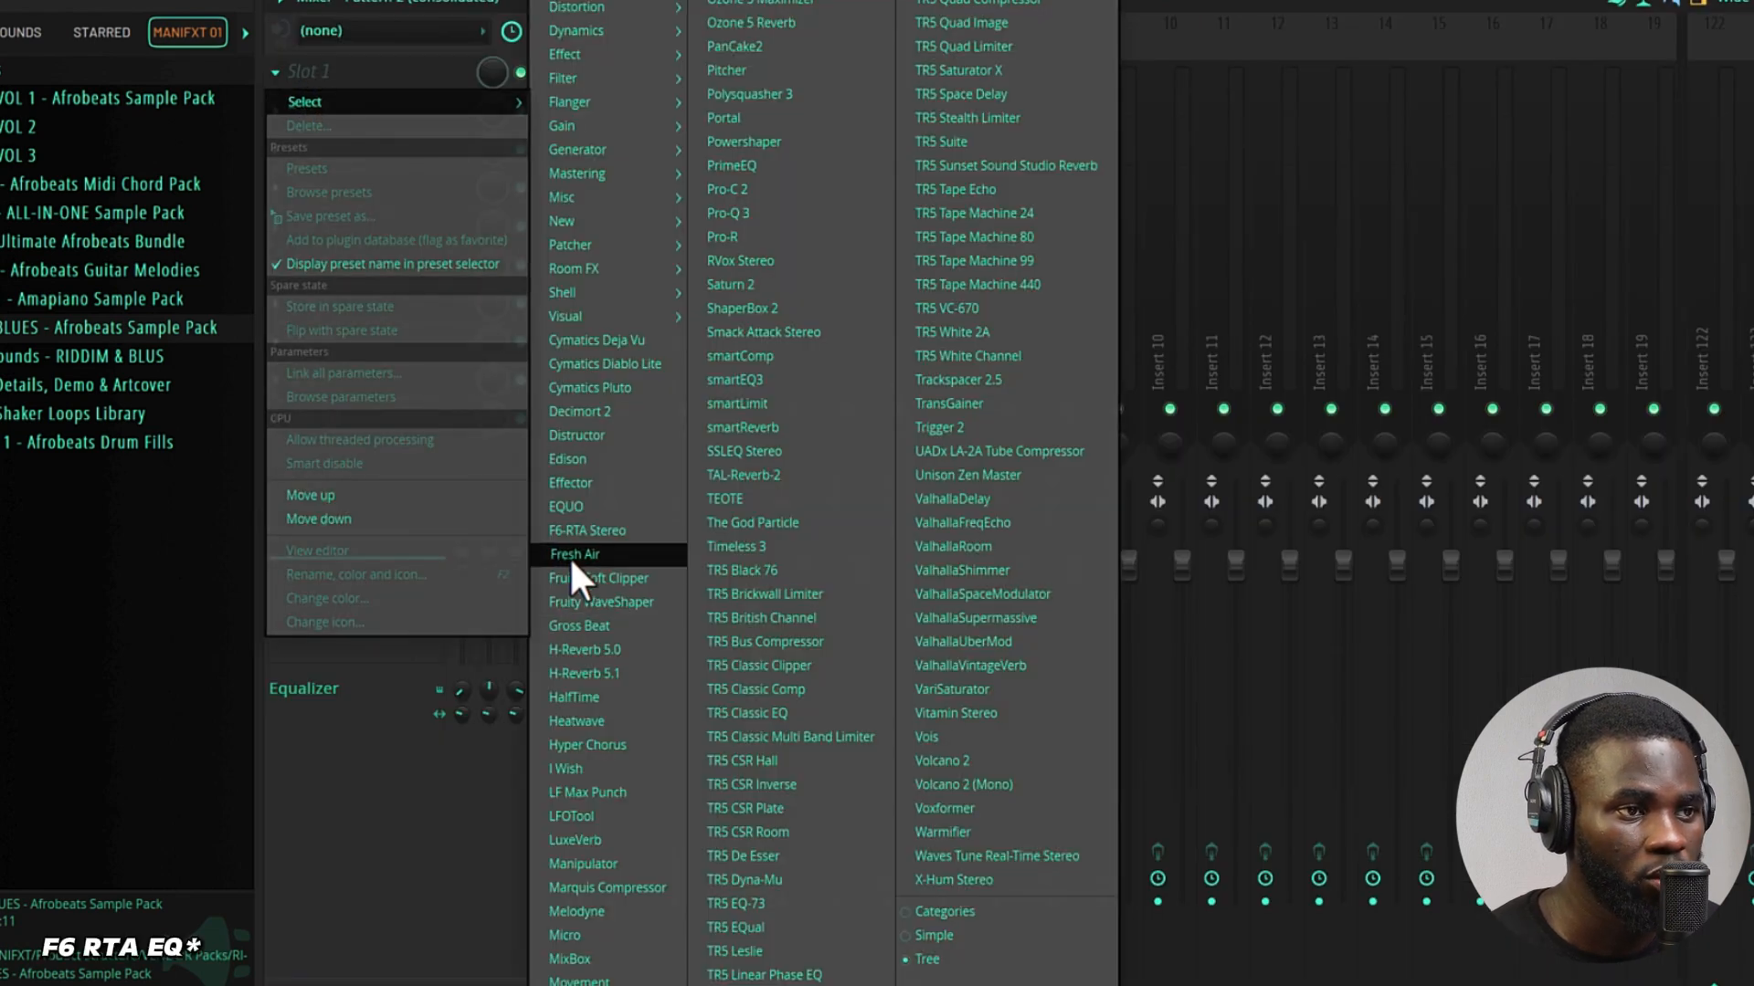
{"action": "left_click", "coordinate": [575, 530]}
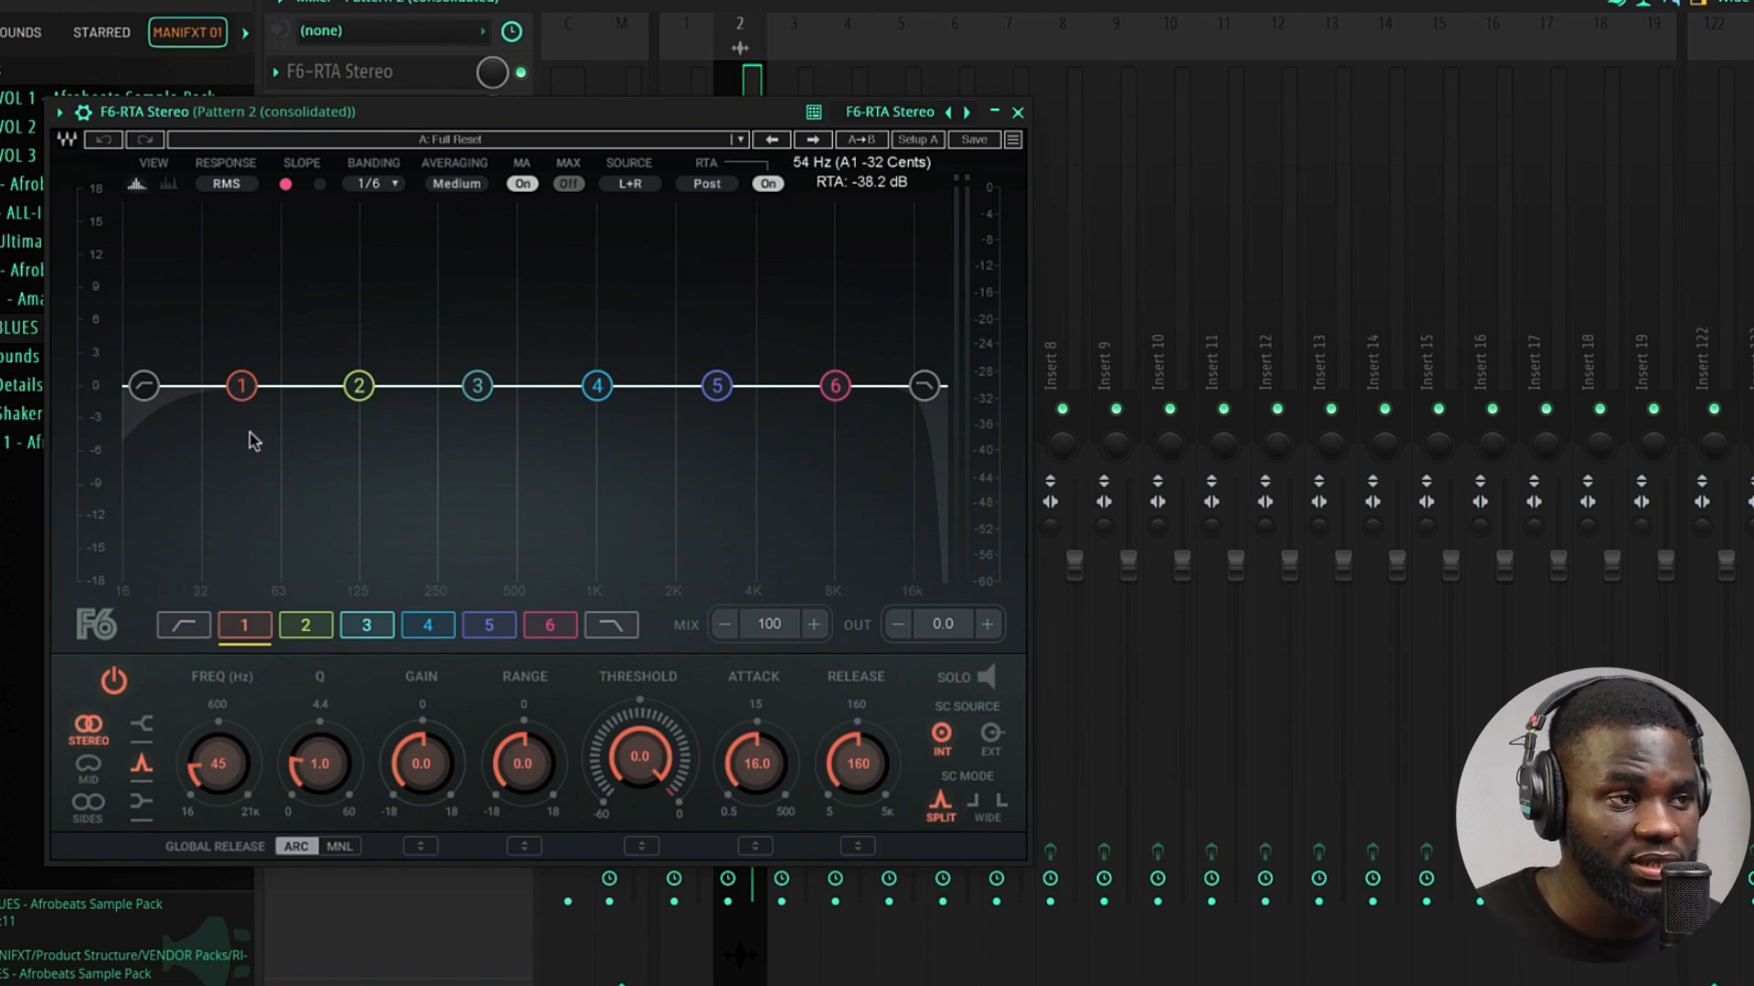
- Enable the F6 low-cut filter with a 24 dB/oct slope and raise its cutoff to just below band 2 during playback
{"action": "left_click_drag", "start_coordinate": [143, 385], "coordinate": [243, 385]}
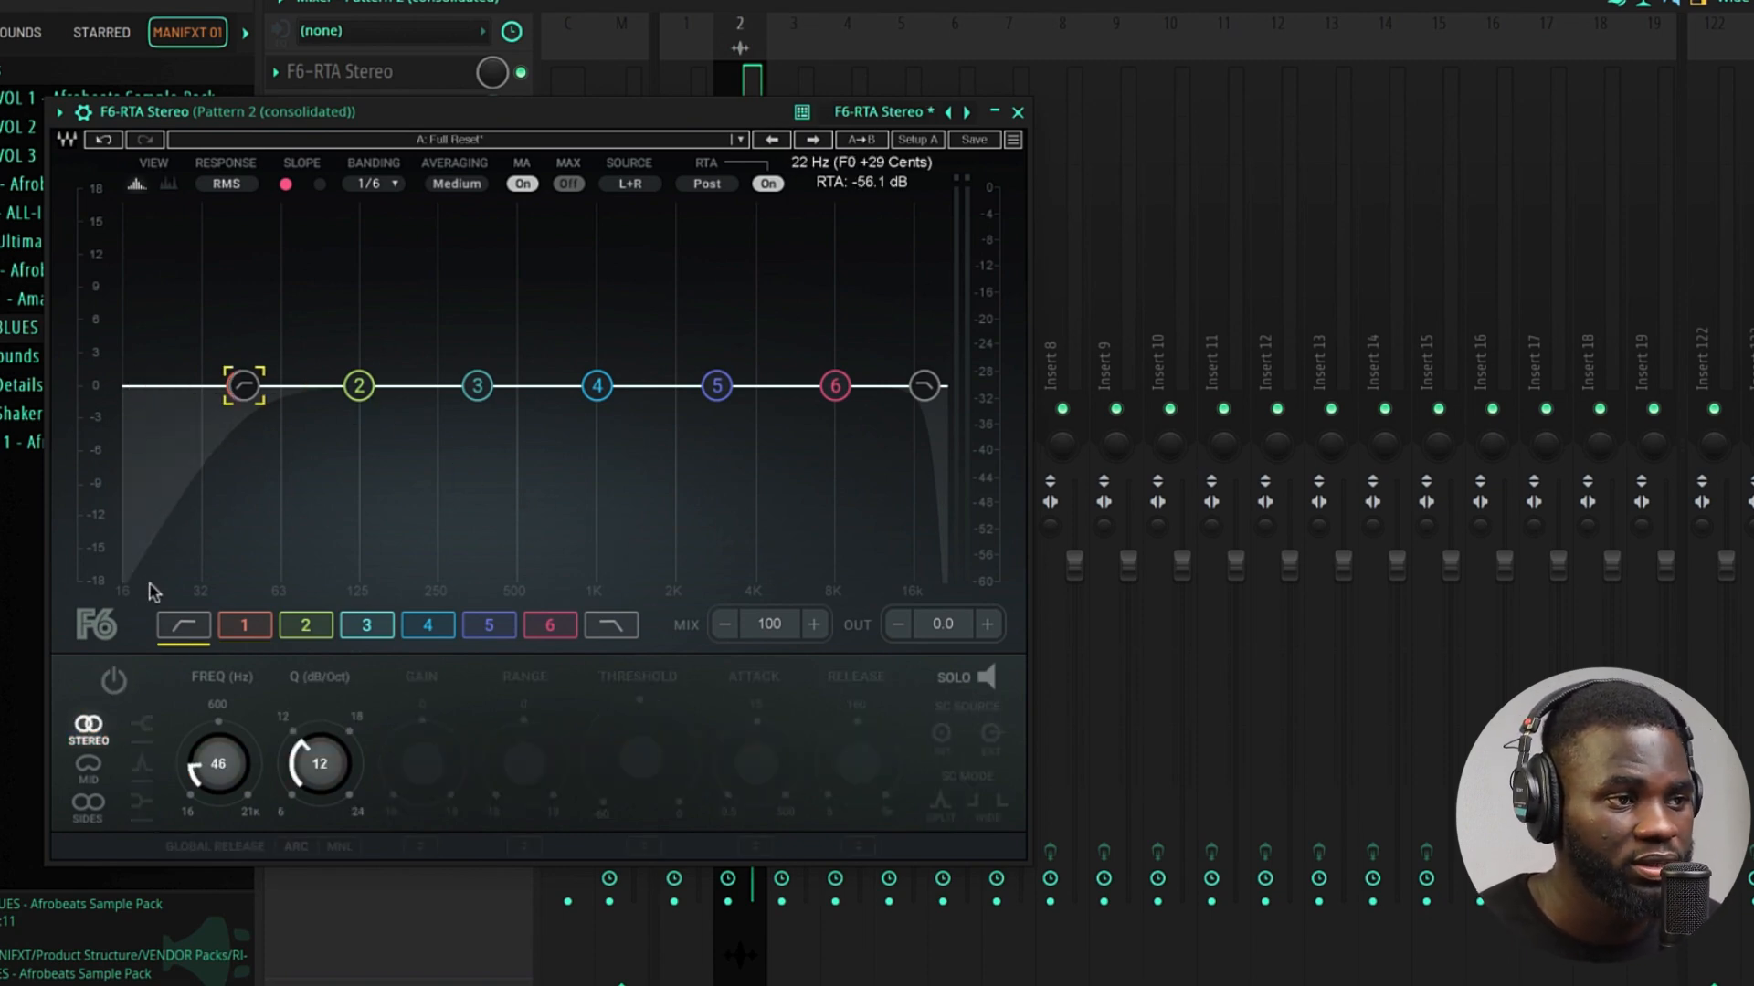
{"action": "left_click", "coordinate": [113, 680]}
{"action": "left_click_drag", "start_coordinate": [320, 763], "coordinate": [320, 713]}
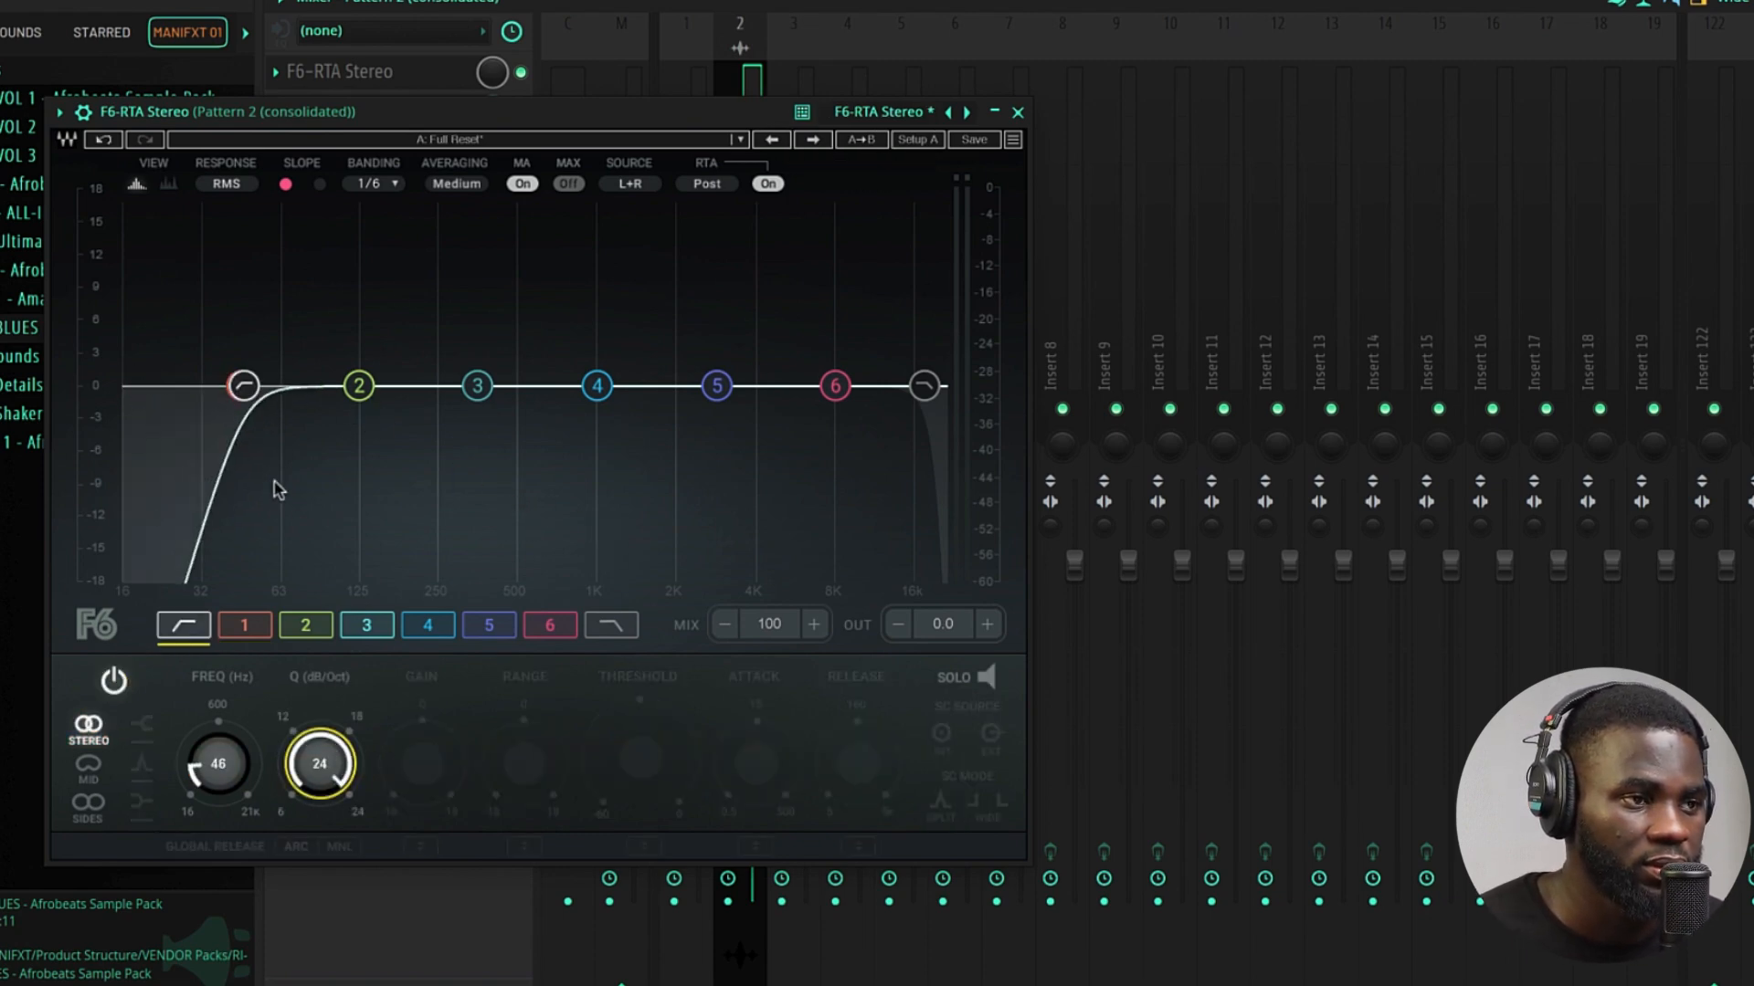
{"action": "key", "text": "space"}
{"action": "left_click_drag", "start_coordinate": [243, 385], "coordinate": [332, 386]}
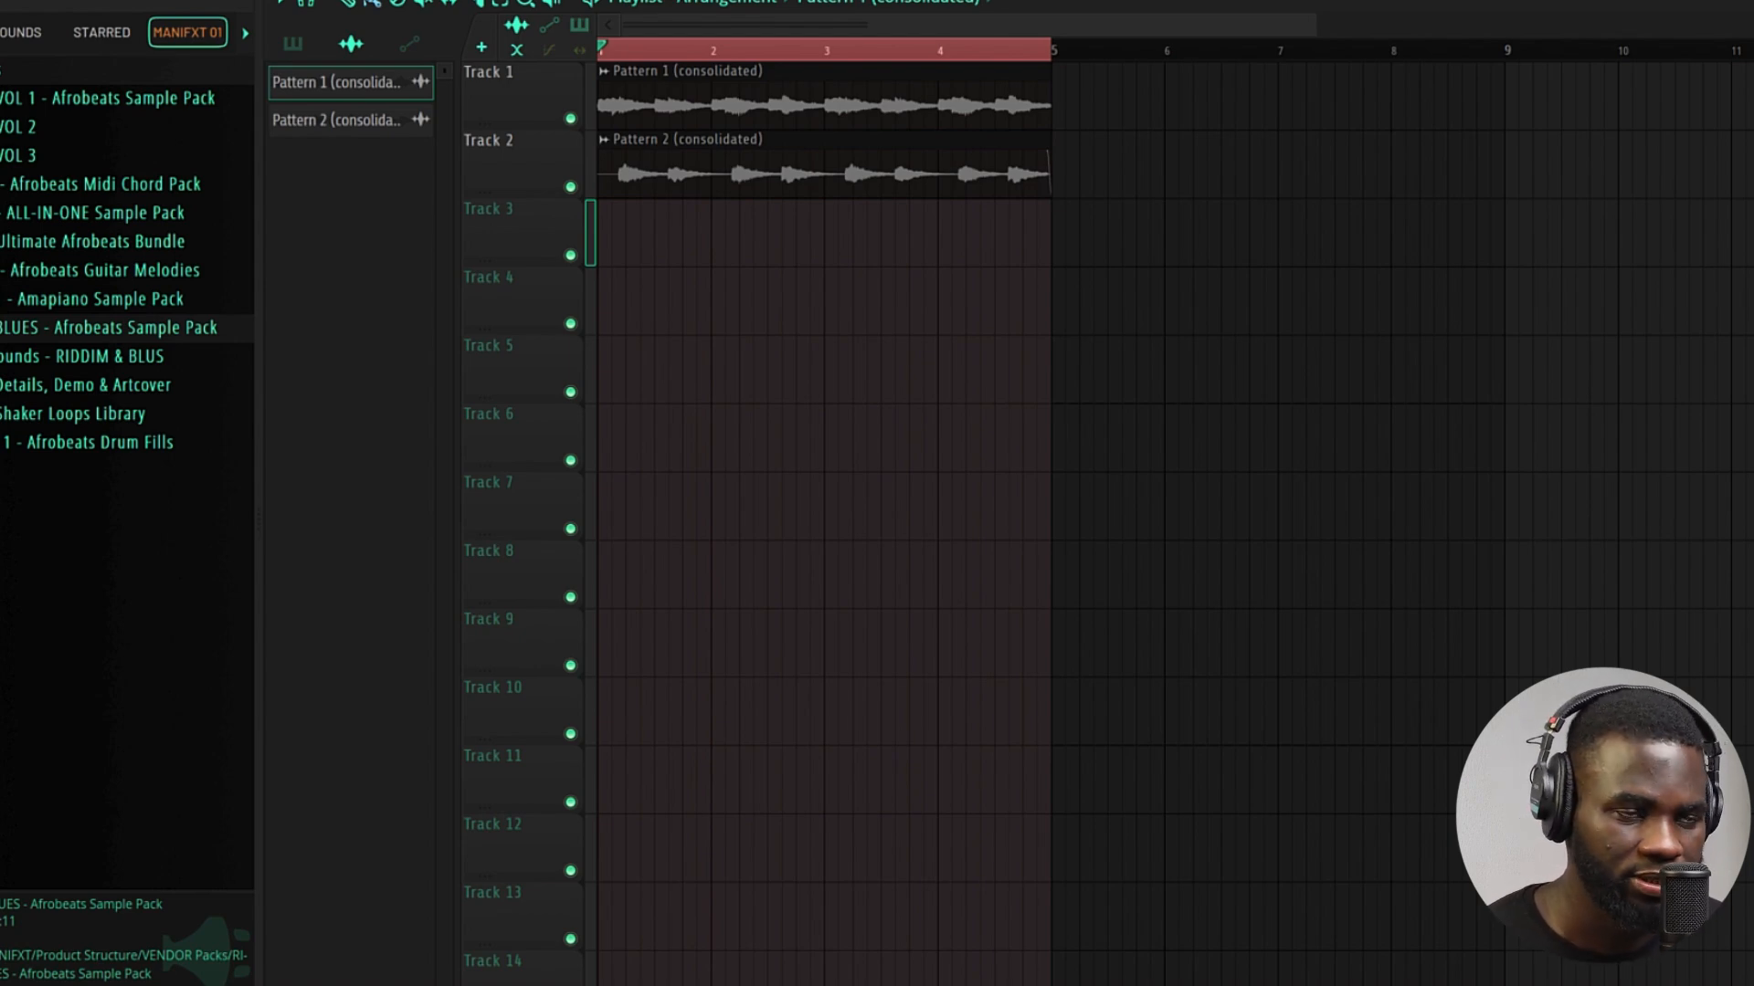
- Add a second Nexus channel and load the Warm Mutes B preset from the Guitar category of Factory Presets
{"action": "left_click", "coordinate": [1158, 0]}
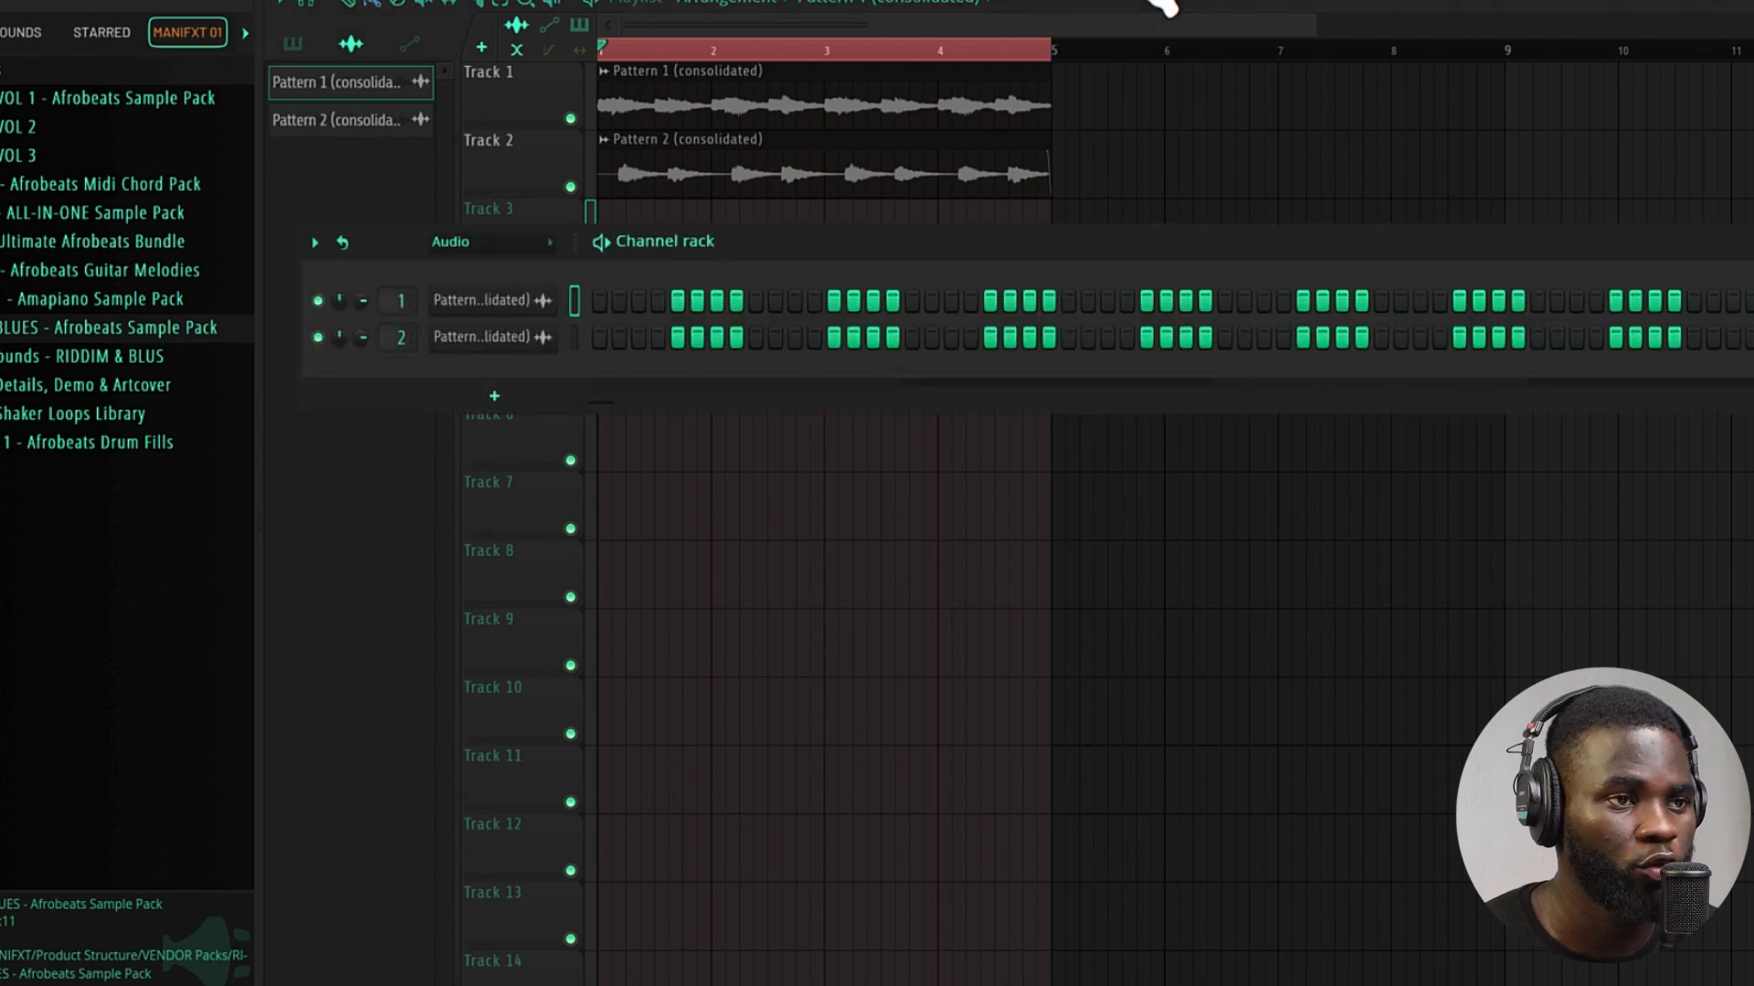
{"action": "left_click", "coordinate": [494, 395]}
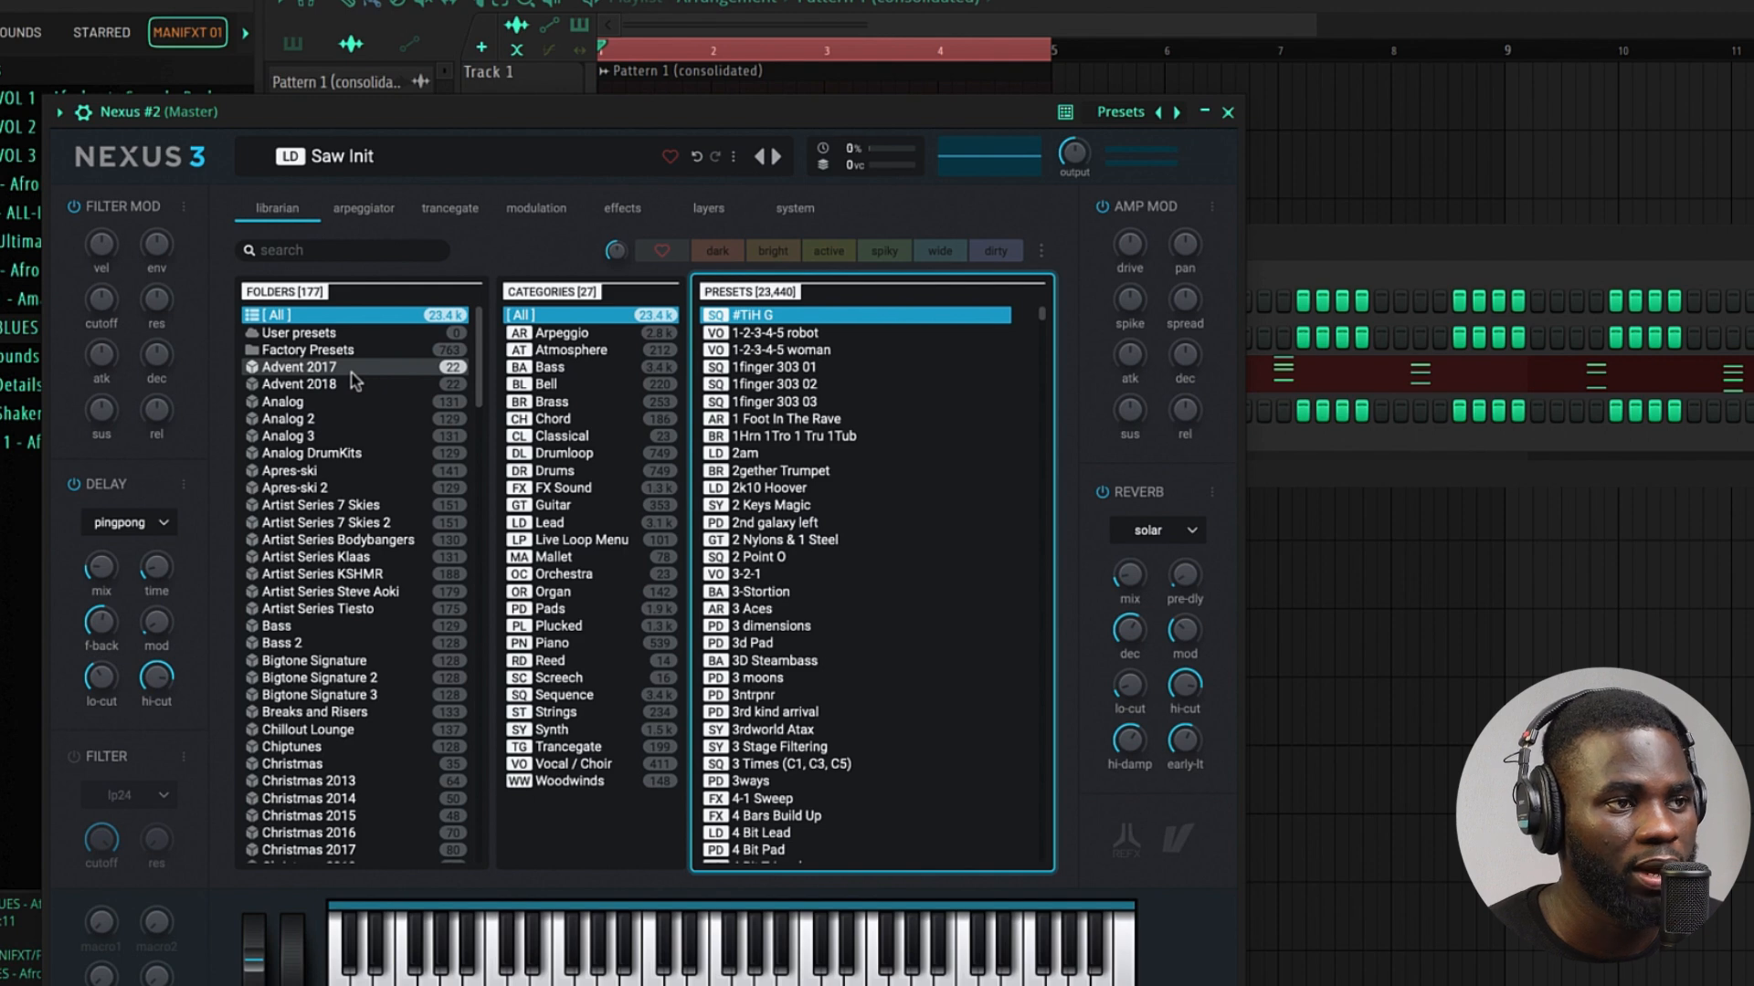
{"action": "left_click", "coordinate": [359, 351]}
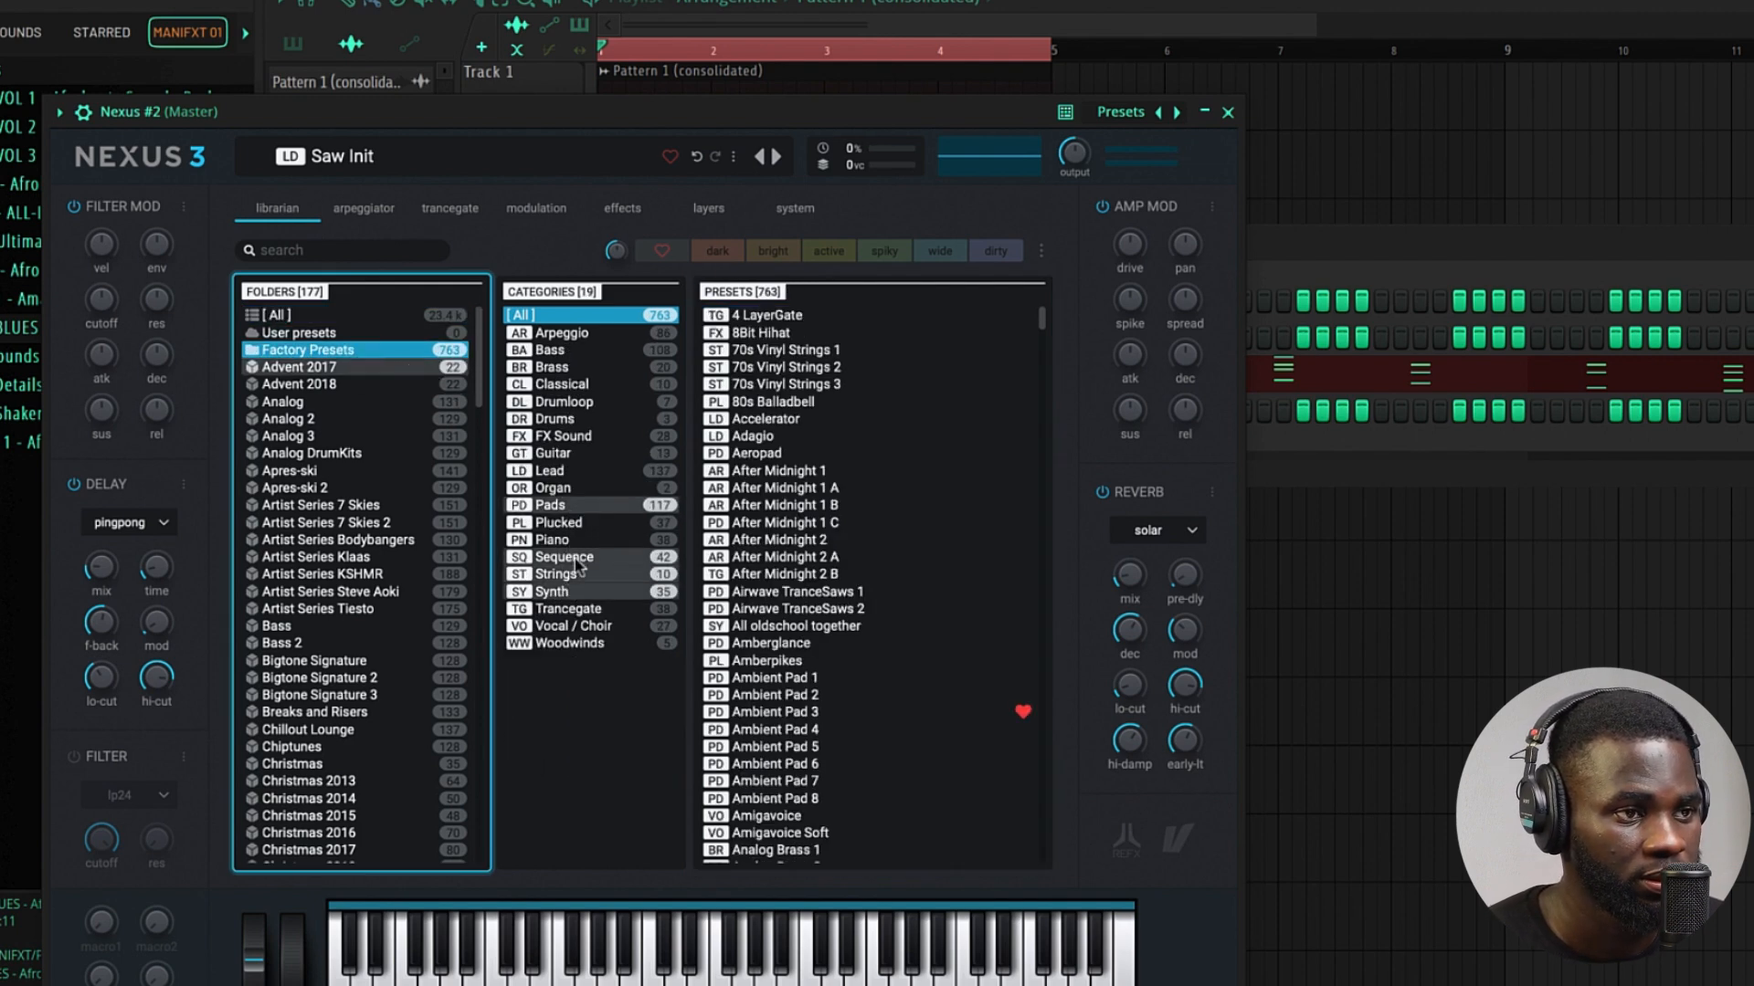
{"action": "left_click", "coordinate": [567, 455]}
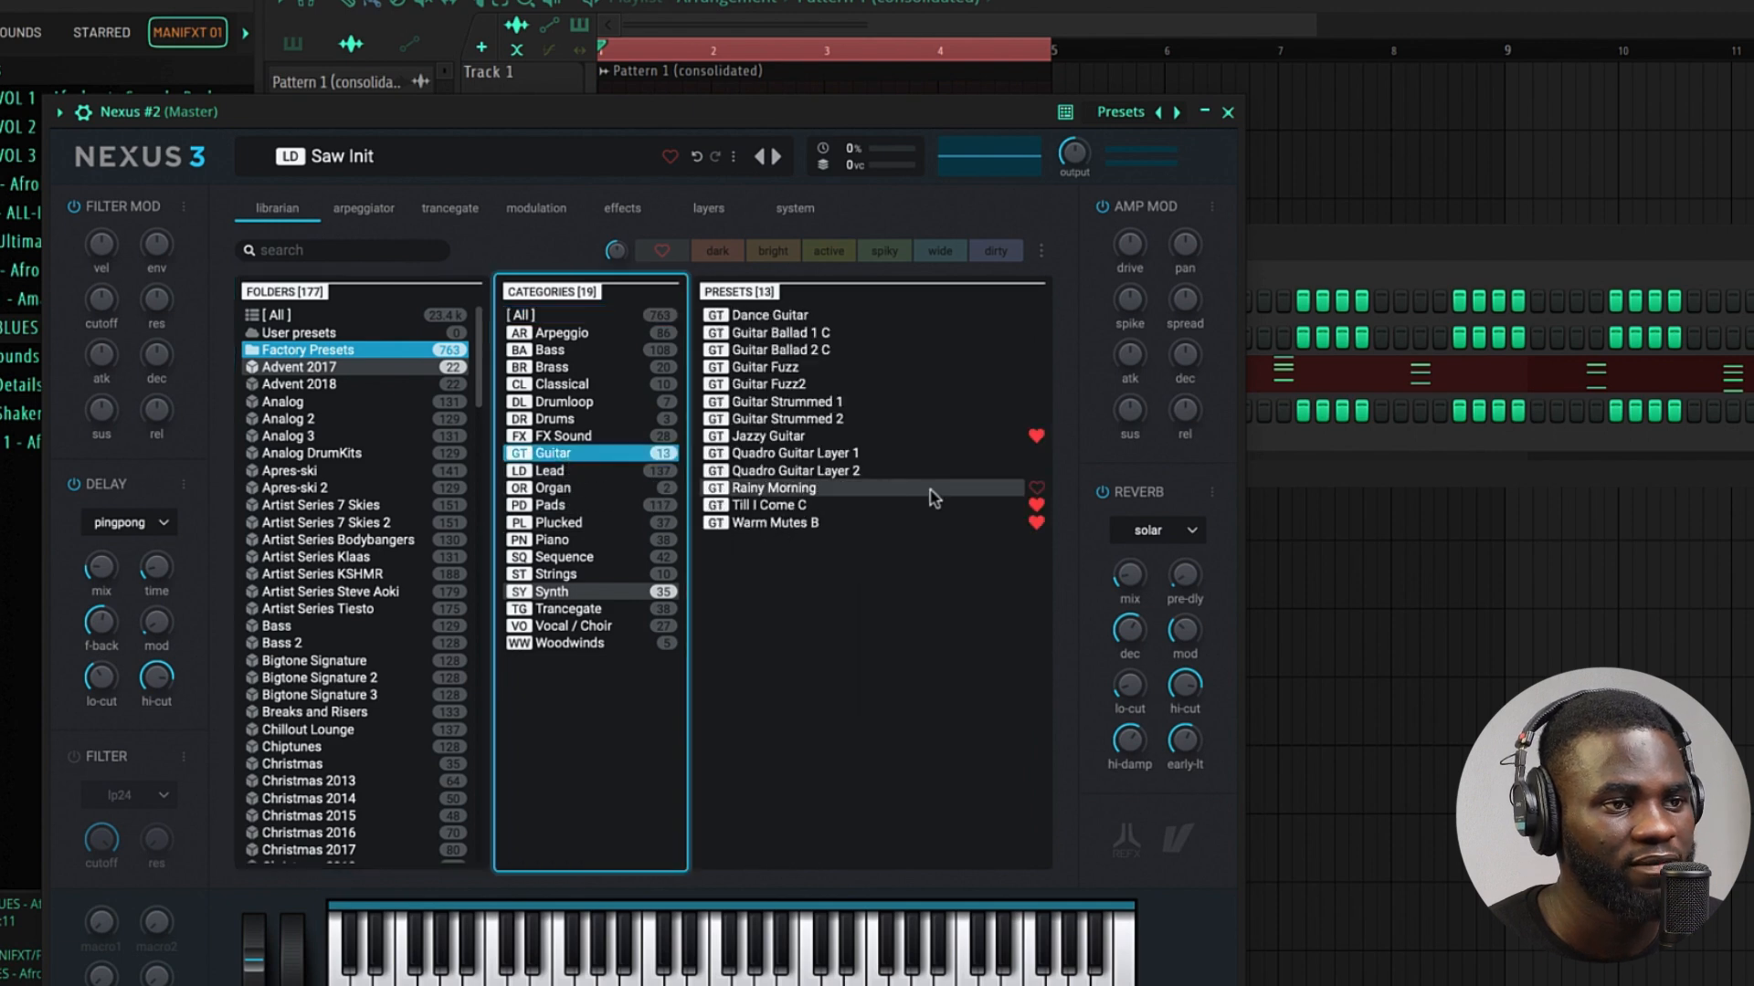
{"action": "left_click", "coordinate": [914, 536]}
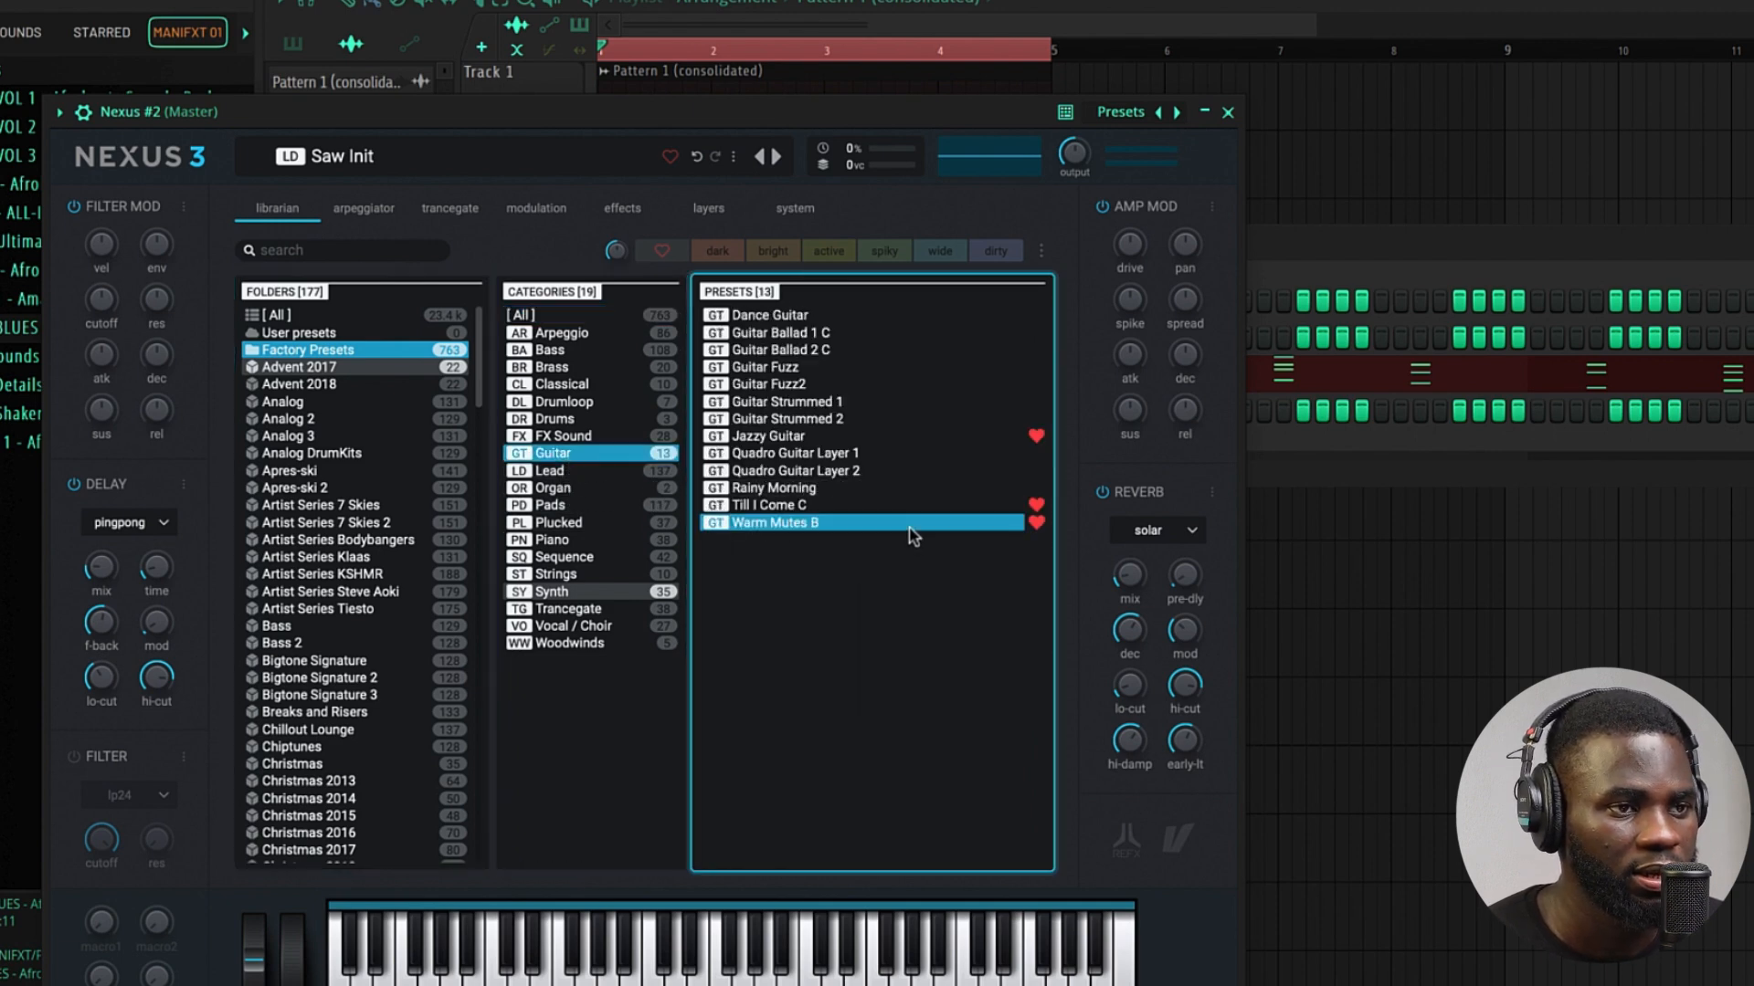
{"action": "left_click", "coordinate": [1228, 113]}
- Place Pattern 3 across the first four bars of Track 3 and open the piano roll for Nexus #2
{"action": "left_click", "coordinate": [946, 2]}
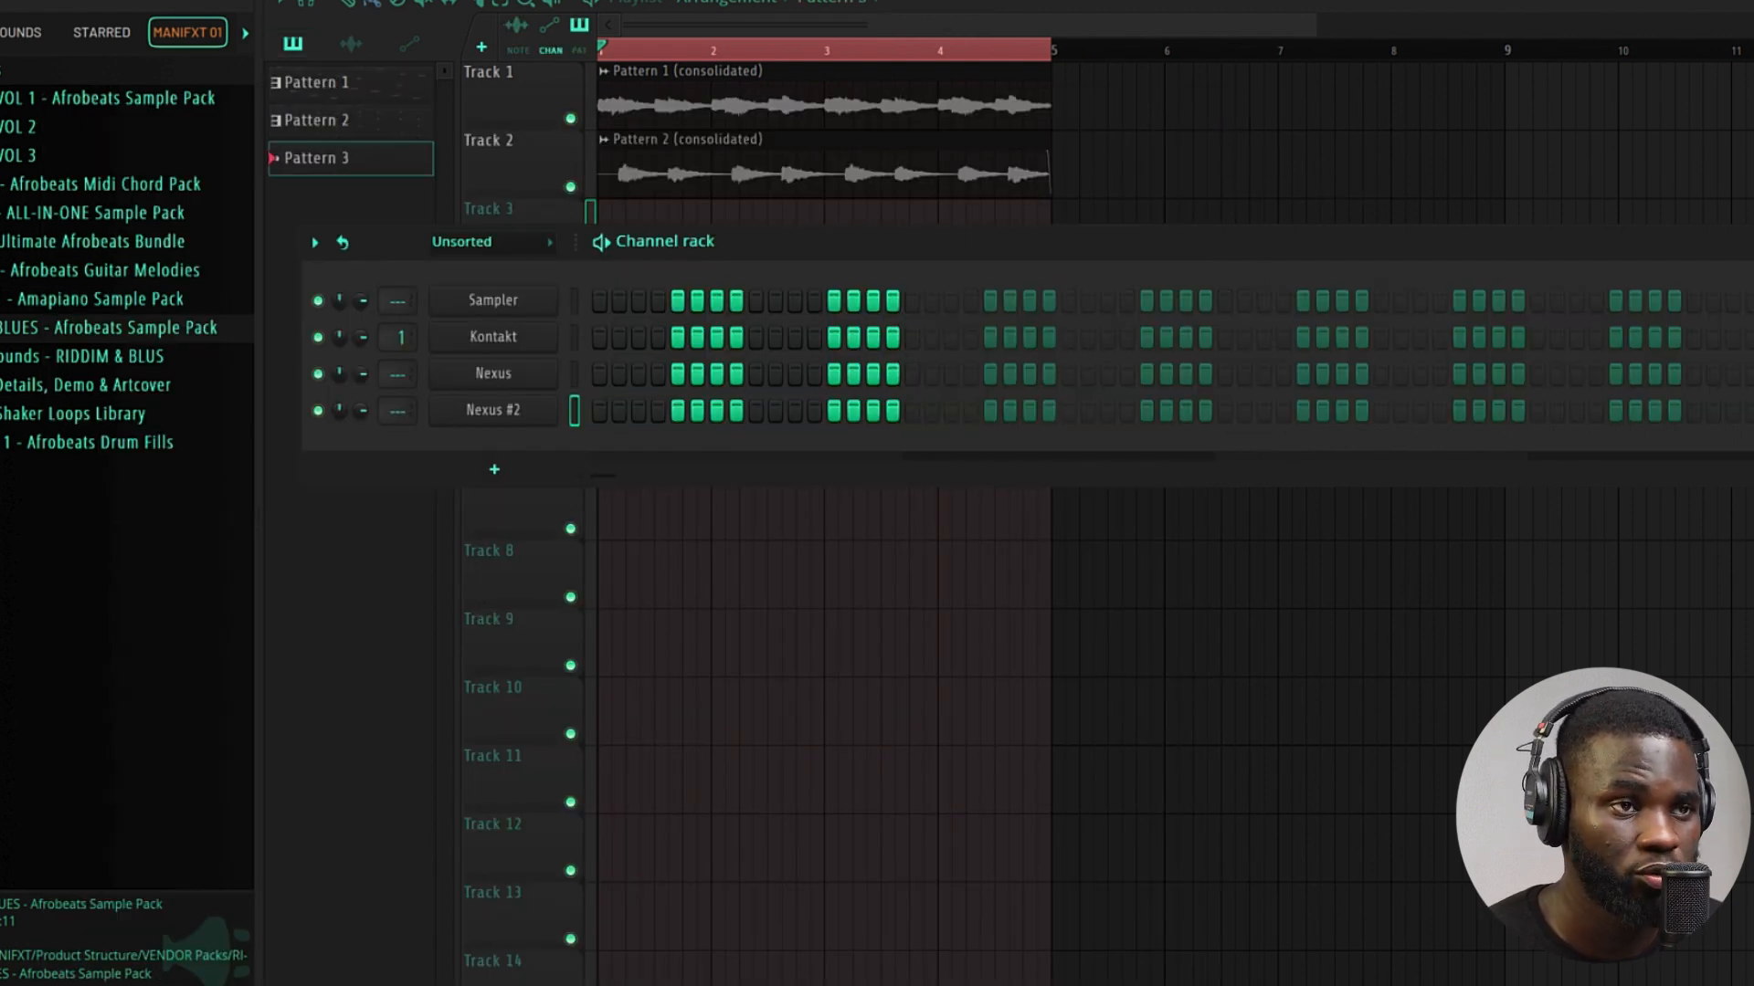
{"action": "mouse_move", "coordinate": [788, 630]}
{"action": "left_mouse_down"}
{"action": "mouse_move", "coordinate": [807, 661]}
{"action": "mouse_move", "coordinate": [647, 165]}
{"action": "mouse_move", "coordinate": [639, 233]}
{"action": "mouse_move", "coordinate": [1096, 266]}
{"action": "mouse_move", "coordinate": [1049, 268]}
{"action": "left_mouse_up"}
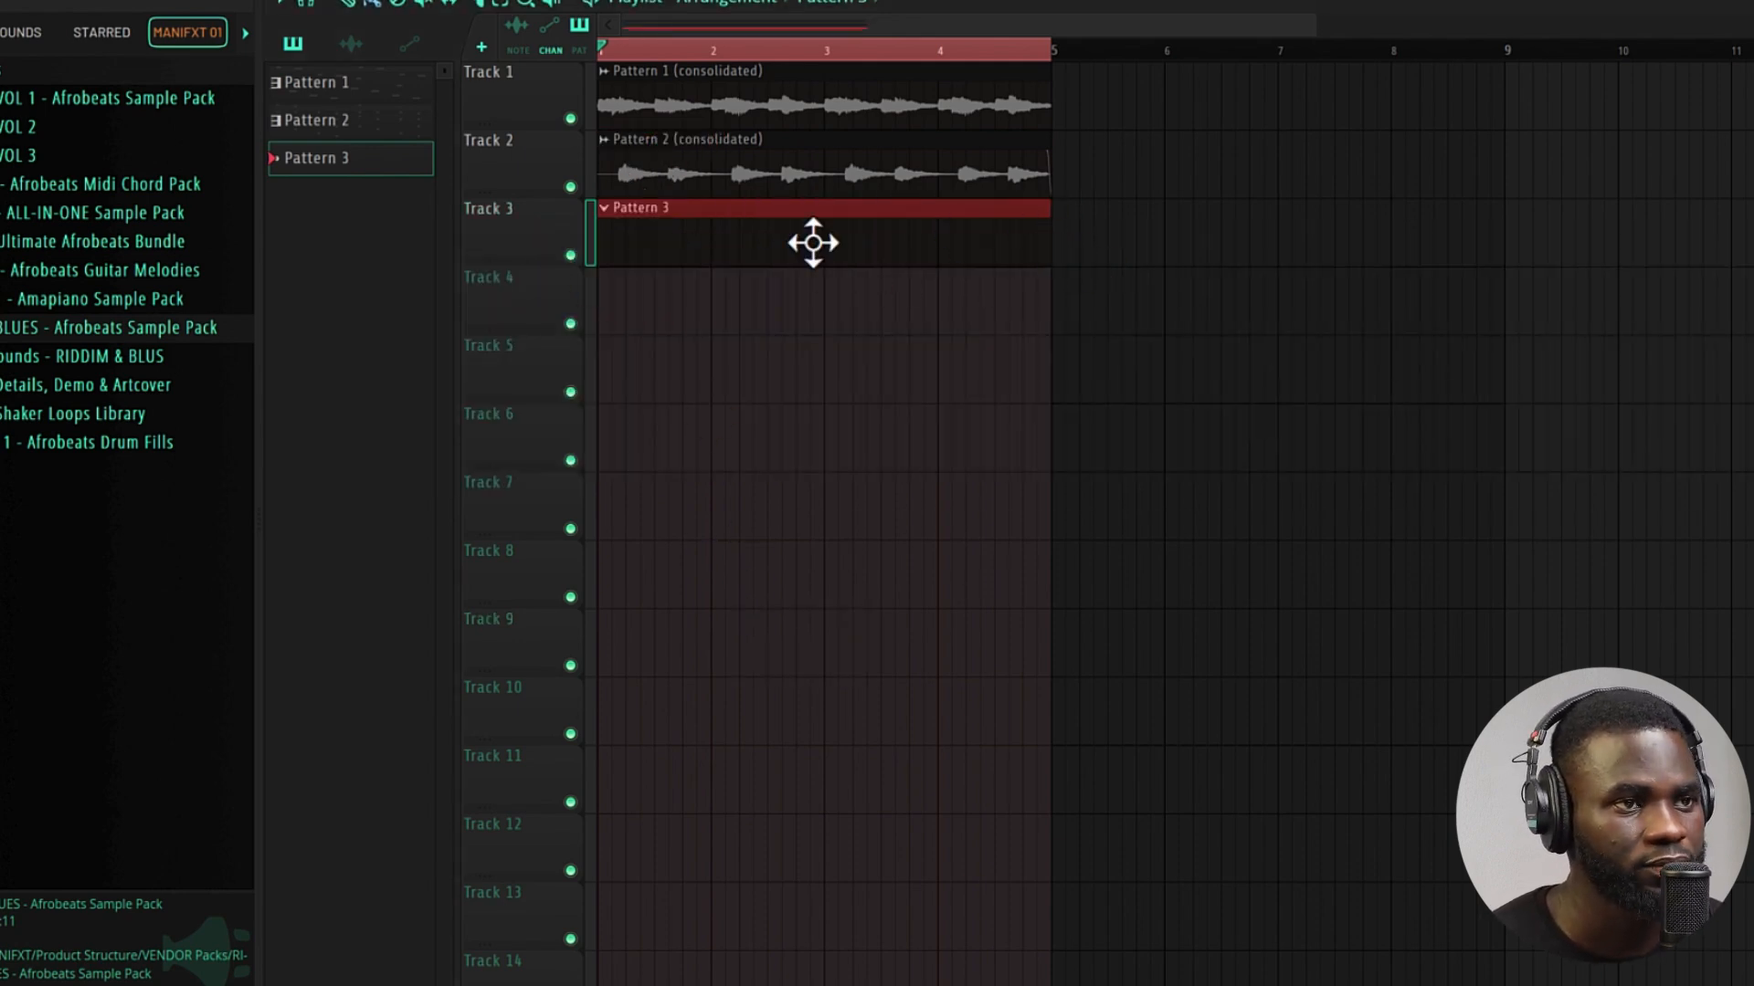
{"action": "left_click", "coordinate": [1122, 2]}
{"action": "scroll", "coordinate": [343, 473], "scroll_direction": "up", "scroll_amount": 3}
- Try out opening notes for the muted guitar melody in Pattern 3 and play them
{"action": "left_click", "coordinate": [324, 517]}
{"action": "left_click", "coordinate": [331, 540]}
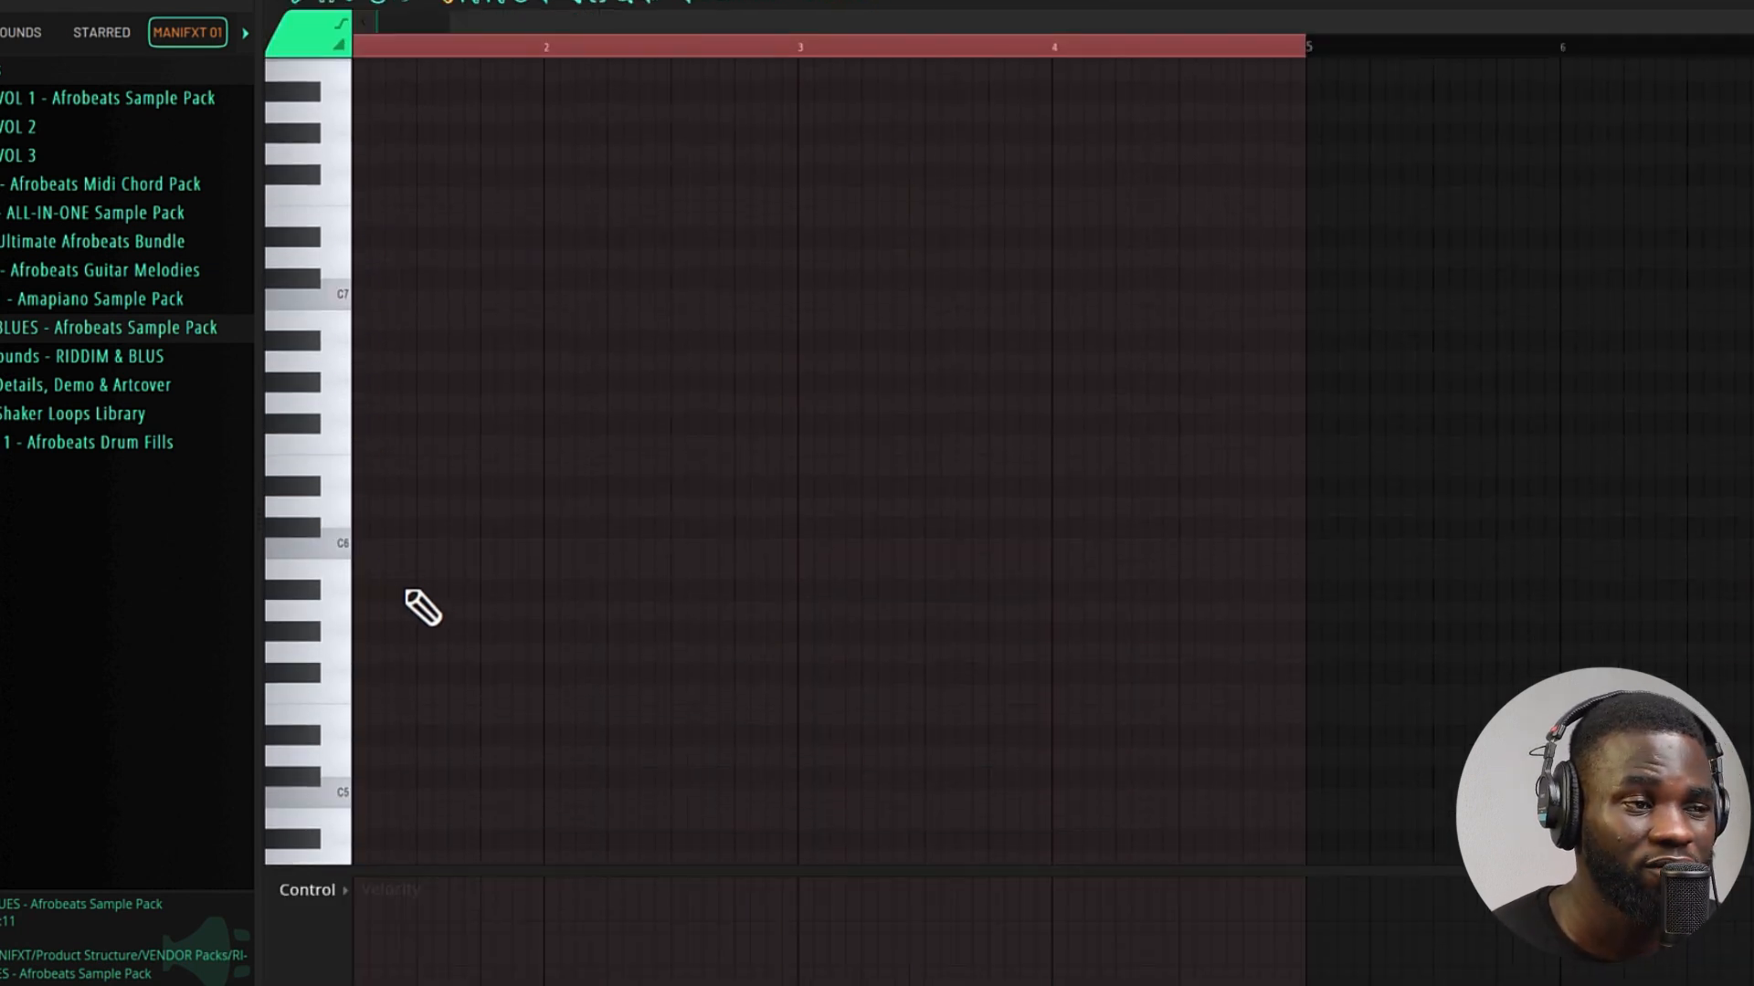
{"action": "left_click", "coordinate": [393, 566]}
{"action": "left_click_drag", "start_coordinate": [388, 562], "coordinate": [308, 570]}
{"action": "right_click", "coordinate": [363, 571]}
{"action": "key", "text": "space"}
{"action": "scroll", "coordinate": [372, 664], "scroll_direction": "down", "scroll_amount": 2}
{"action": "key", "text": "space"}
{"action": "left_click", "coordinate": [363, 736]}
{"action": "left_click_drag", "start_coordinate": [368, 736], "coordinate": [400, 740]}
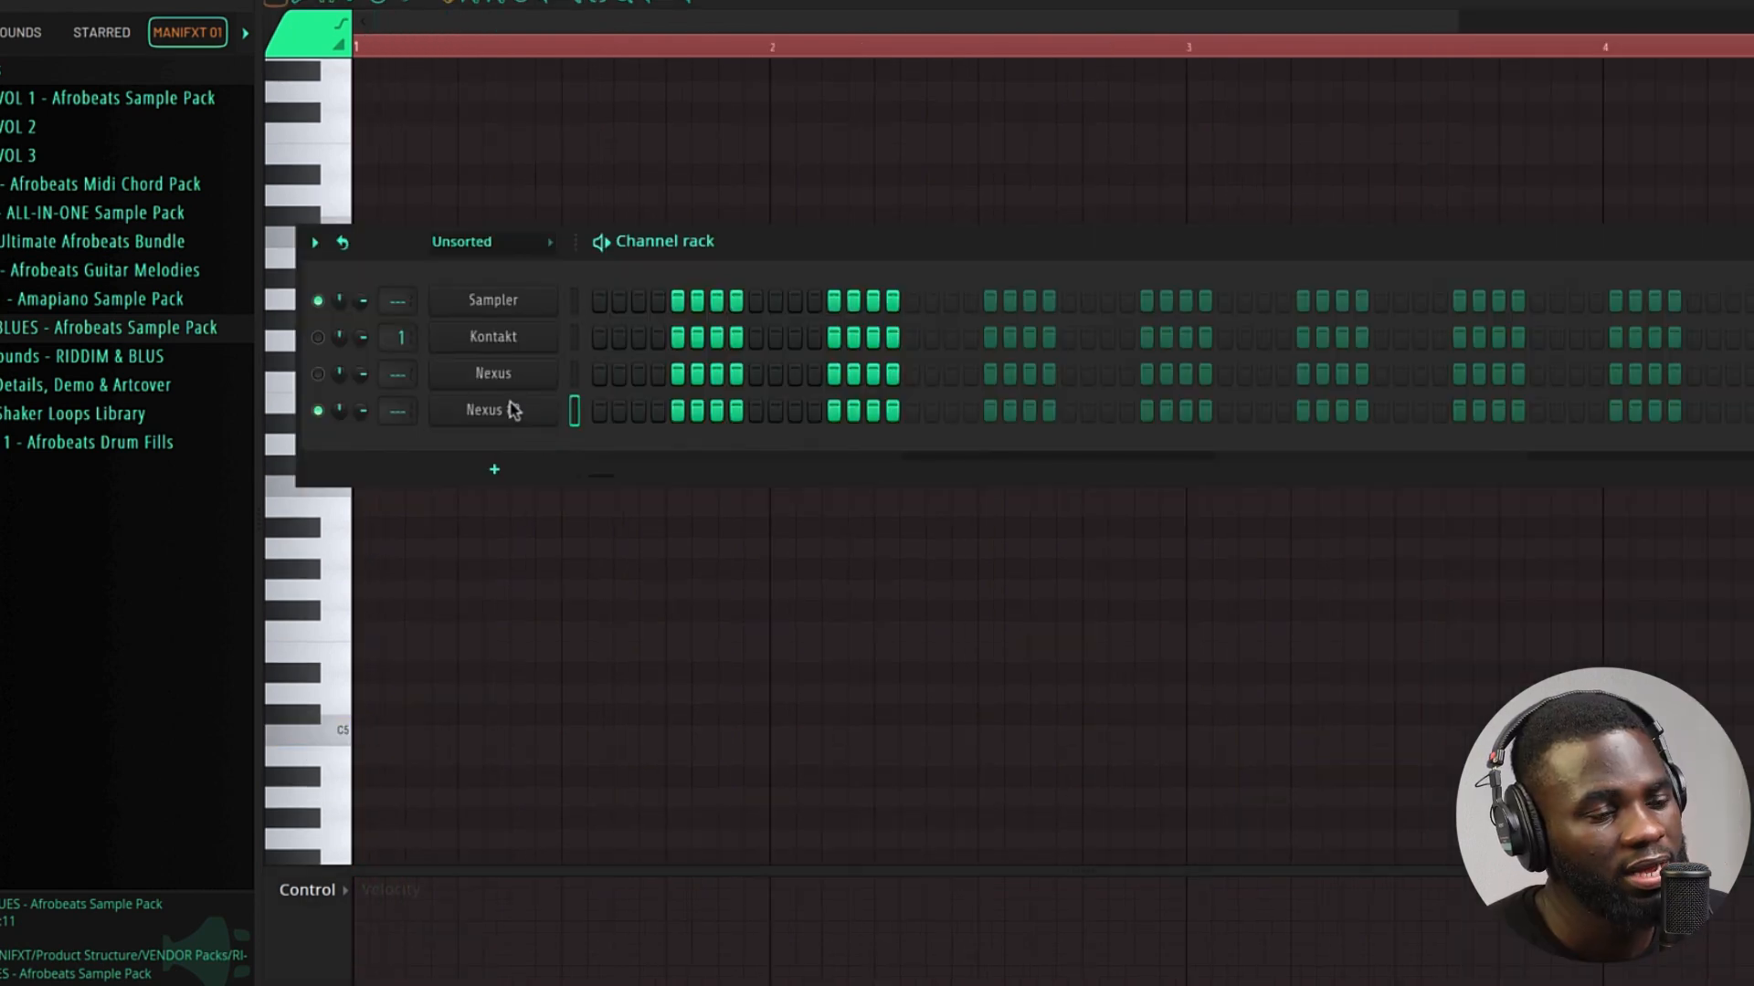
- Reopen Nexus #2 and turn its delay mix all the way down
{"action": "left_click", "coordinate": [513, 410]}
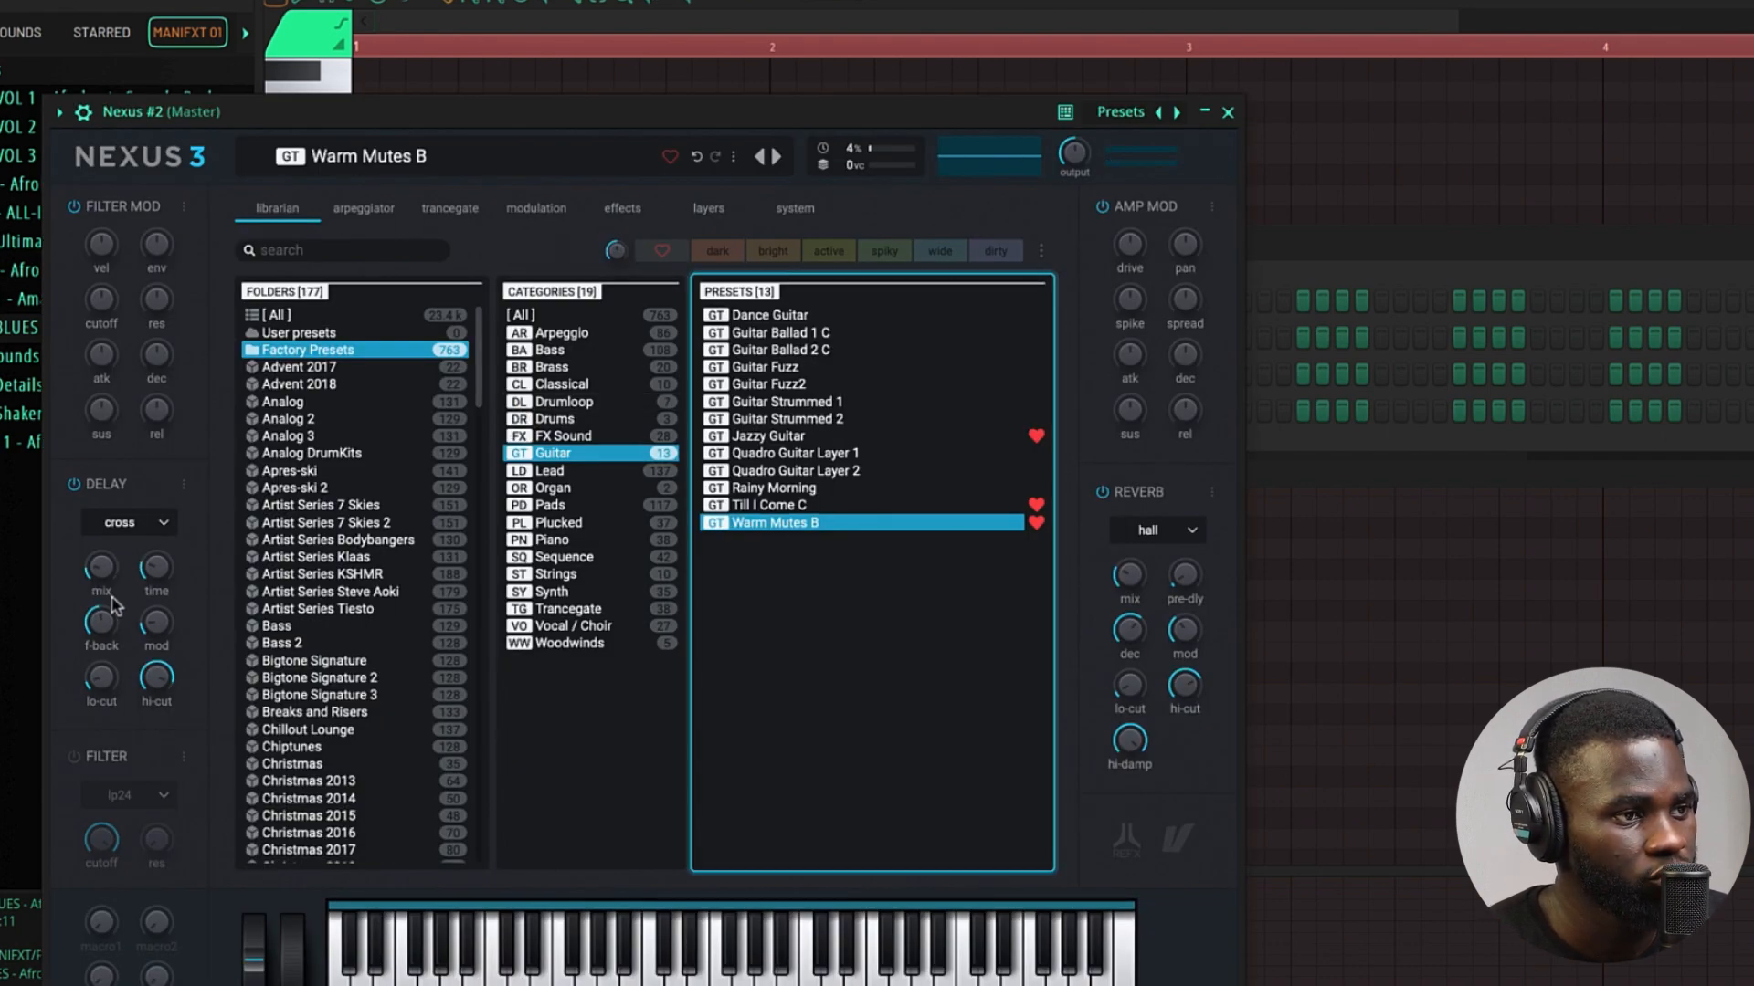
{"action": "left_click_drag", "start_coordinate": [107, 576], "coordinate": [101, 658]}
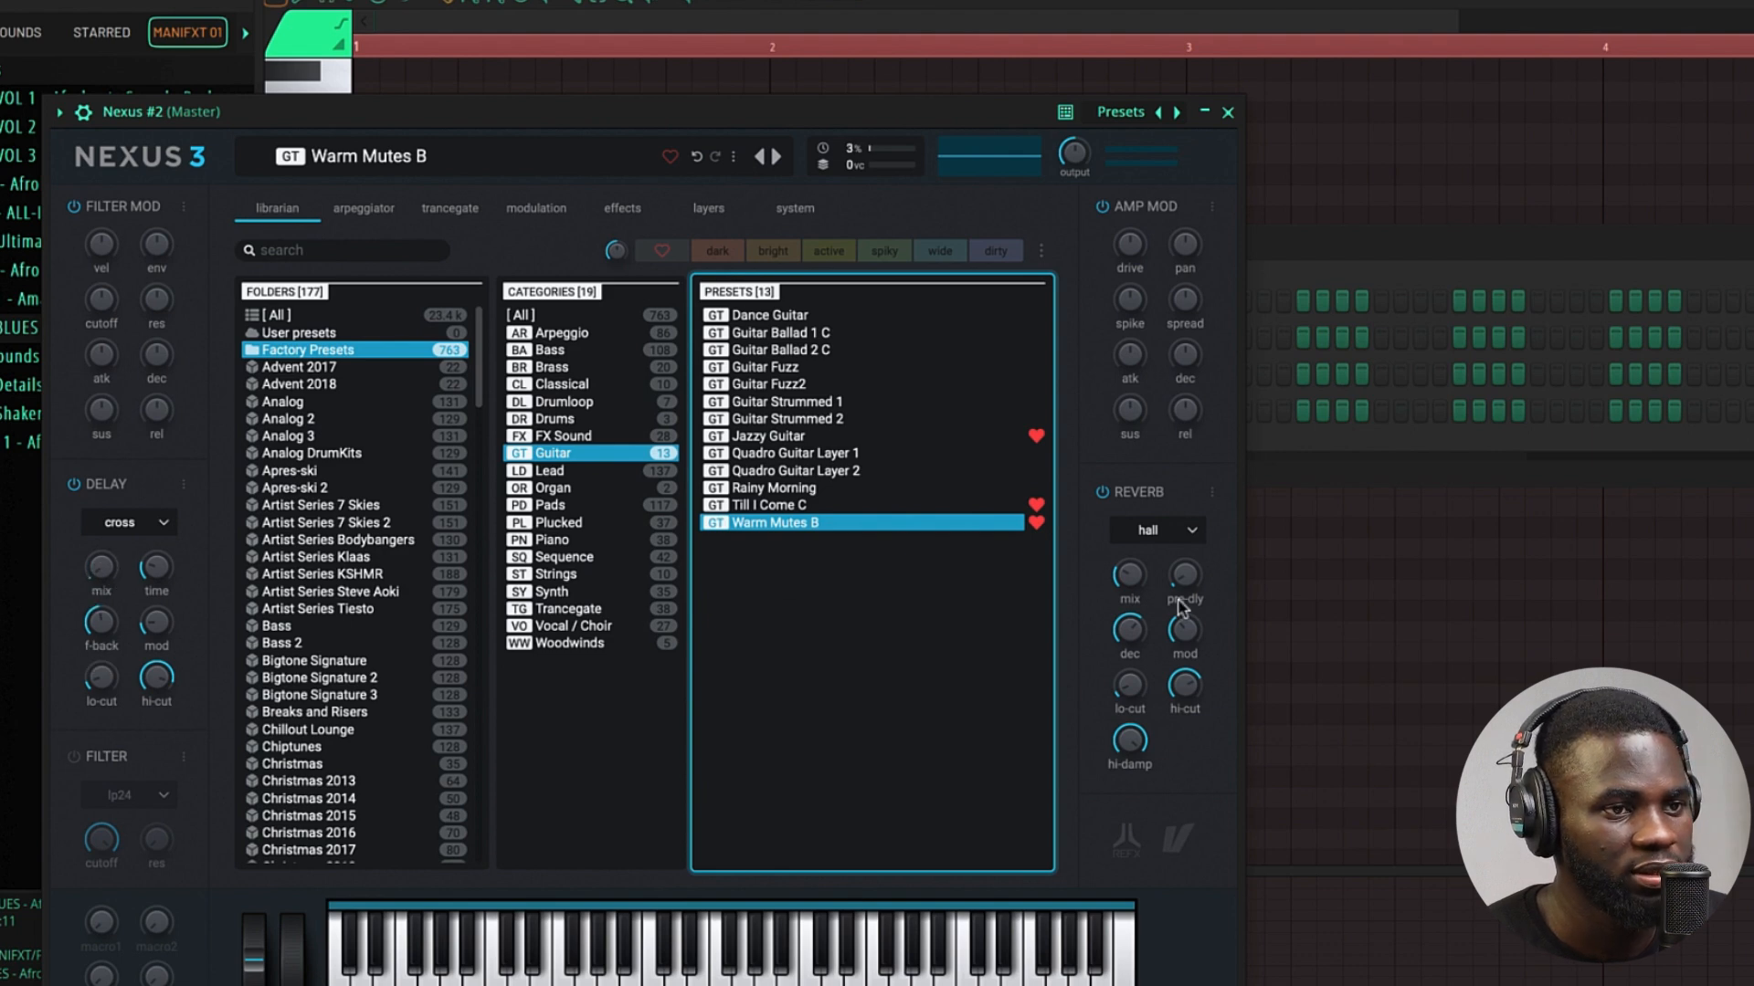
- Turn down the reverb mix on Nexus #2 and return to the empty Pattern 3 piano roll
{"action": "left_click_drag", "start_coordinate": [1134, 578], "coordinate": [1131, 601]}
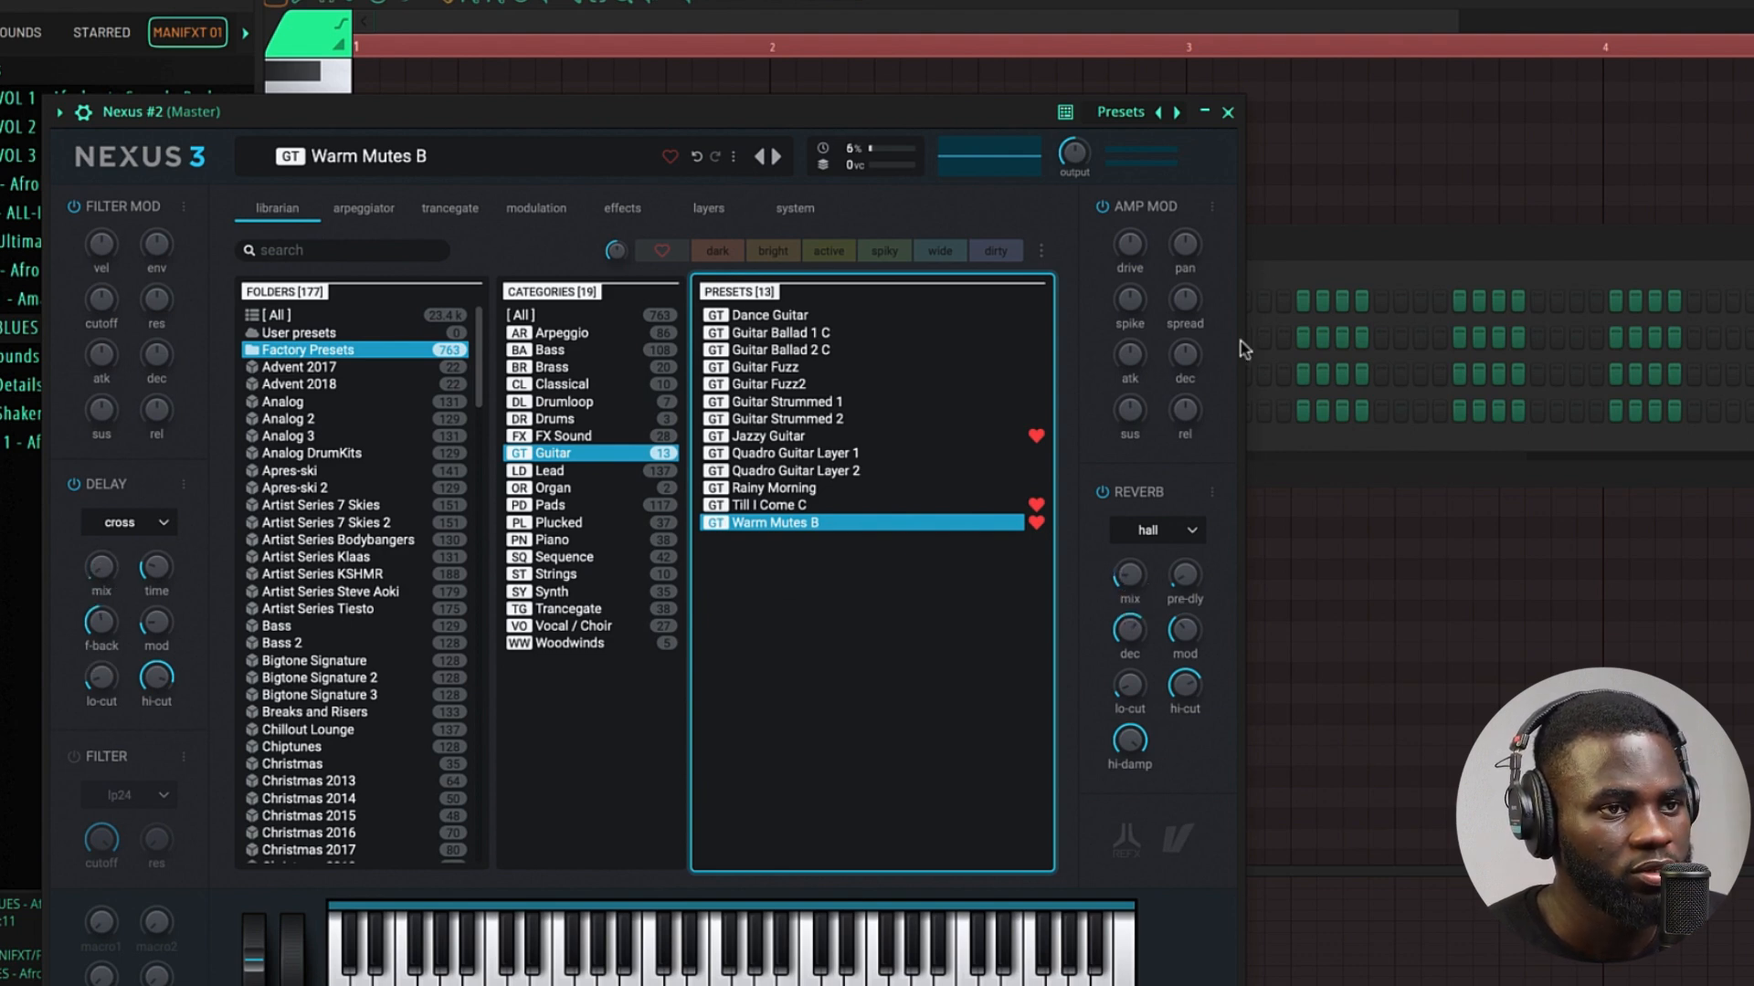
{"action": "left_click", "coordinate": [1227, 113]}
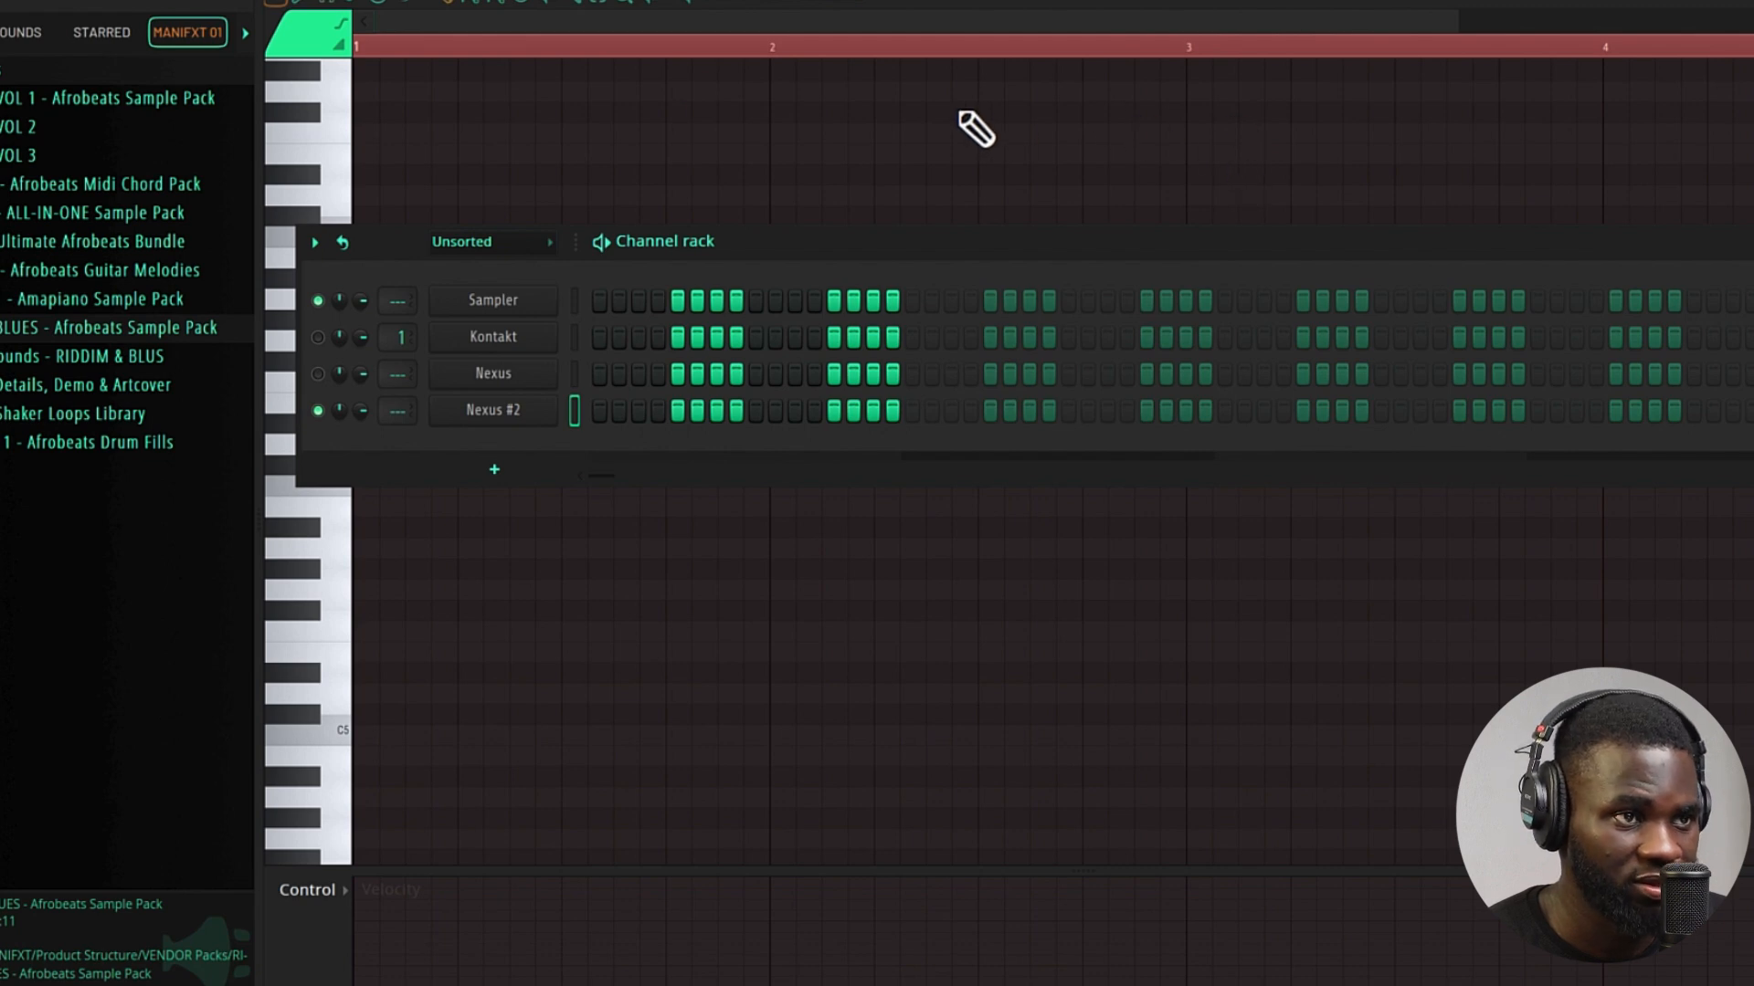
{"action": "left_click", "coordinate": [619, 25]}
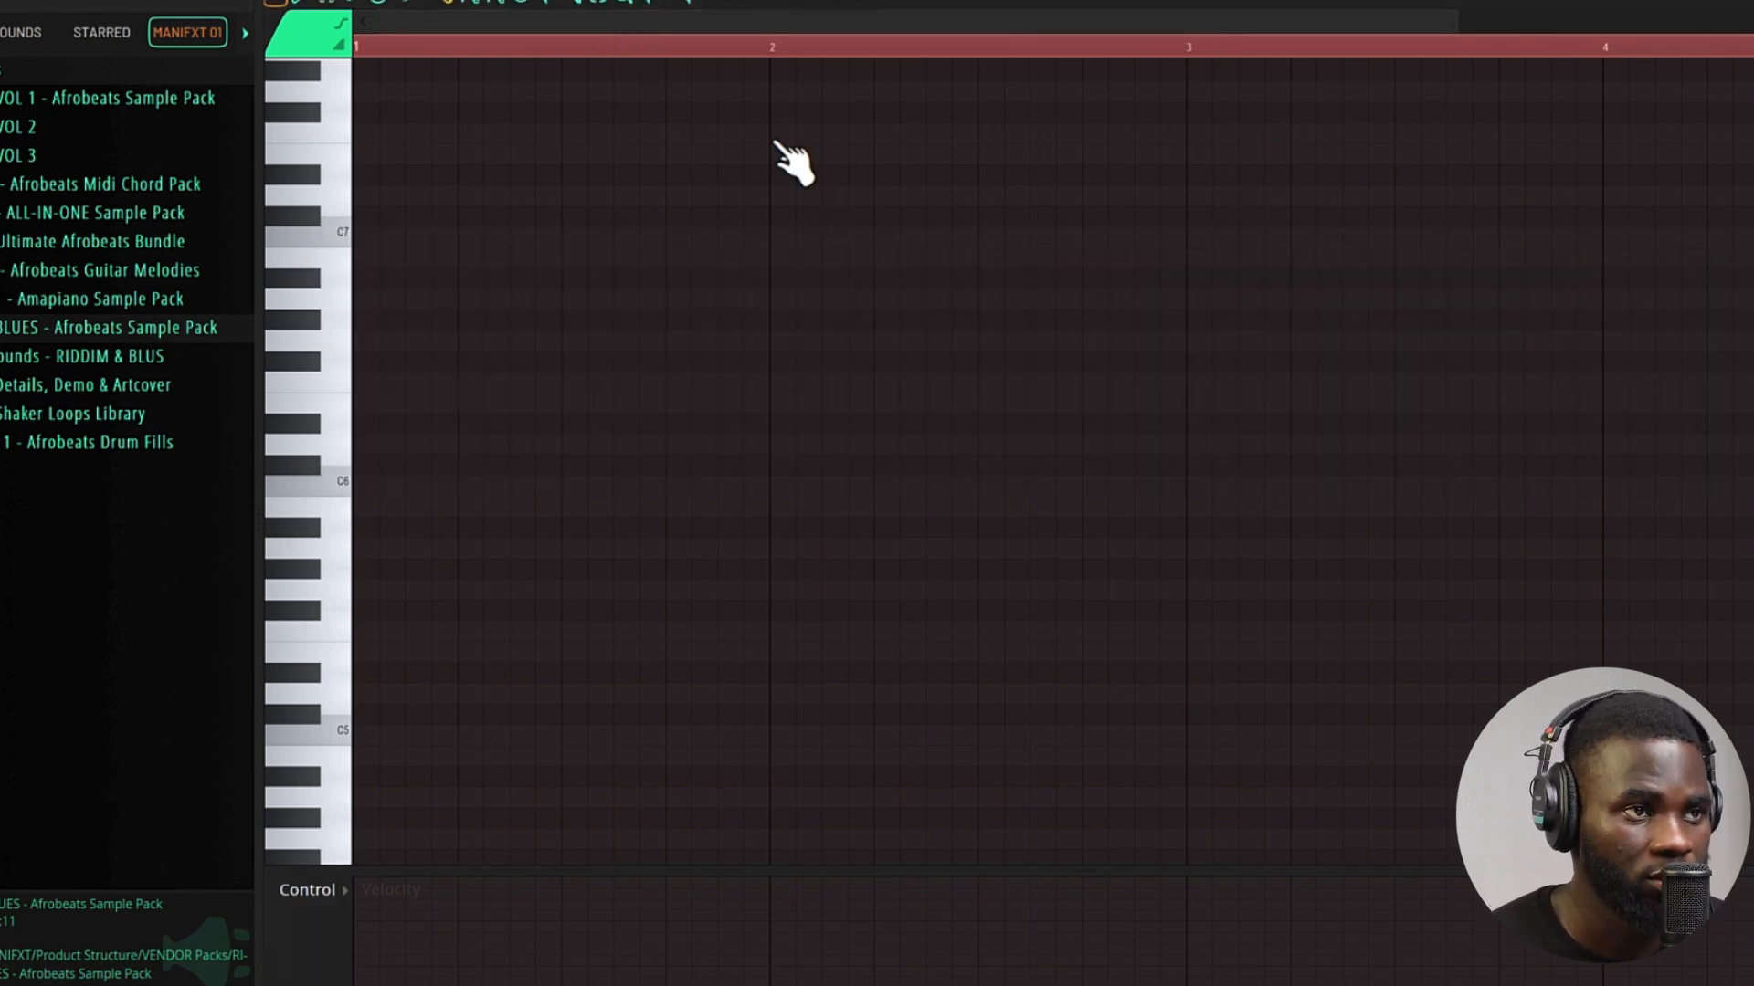
- Record a four-bar muted guitar melody, starting with the rising notes F5, C6, F6 and G#6, into Pattern 3
{"action": "key", "text": "r"}
{"action": "left_click", "coordinate": [808, 599]}
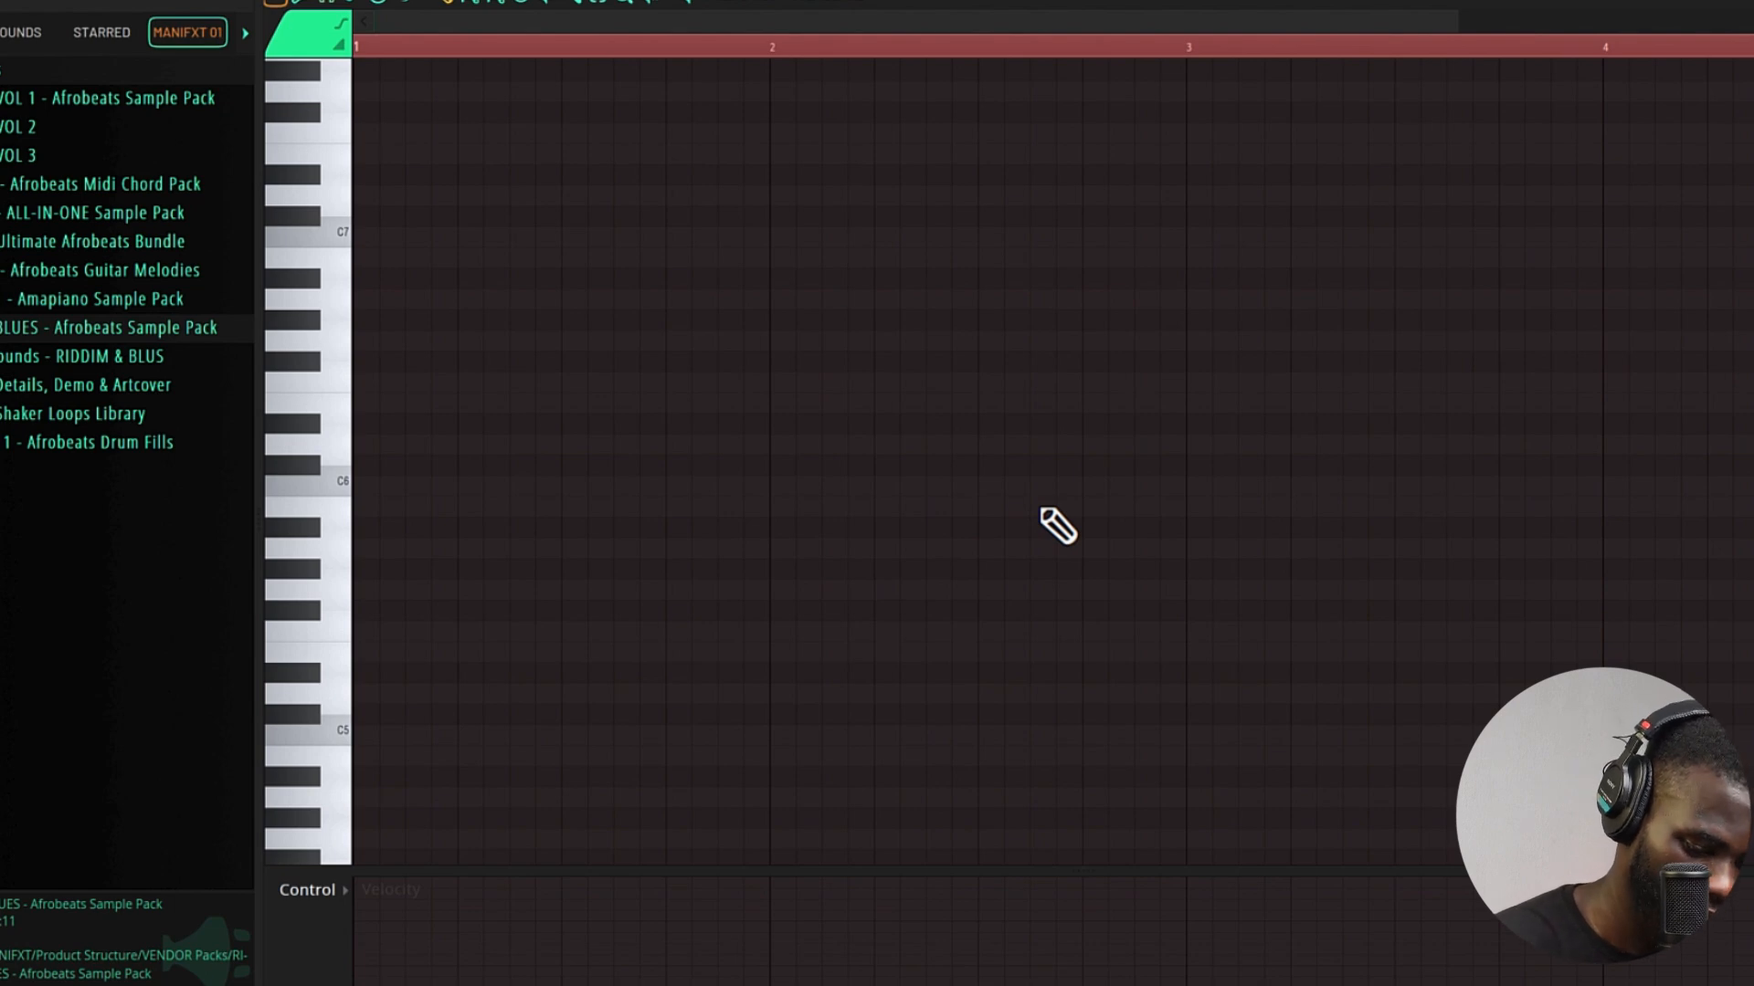
{"action": "key", "text": "space"}
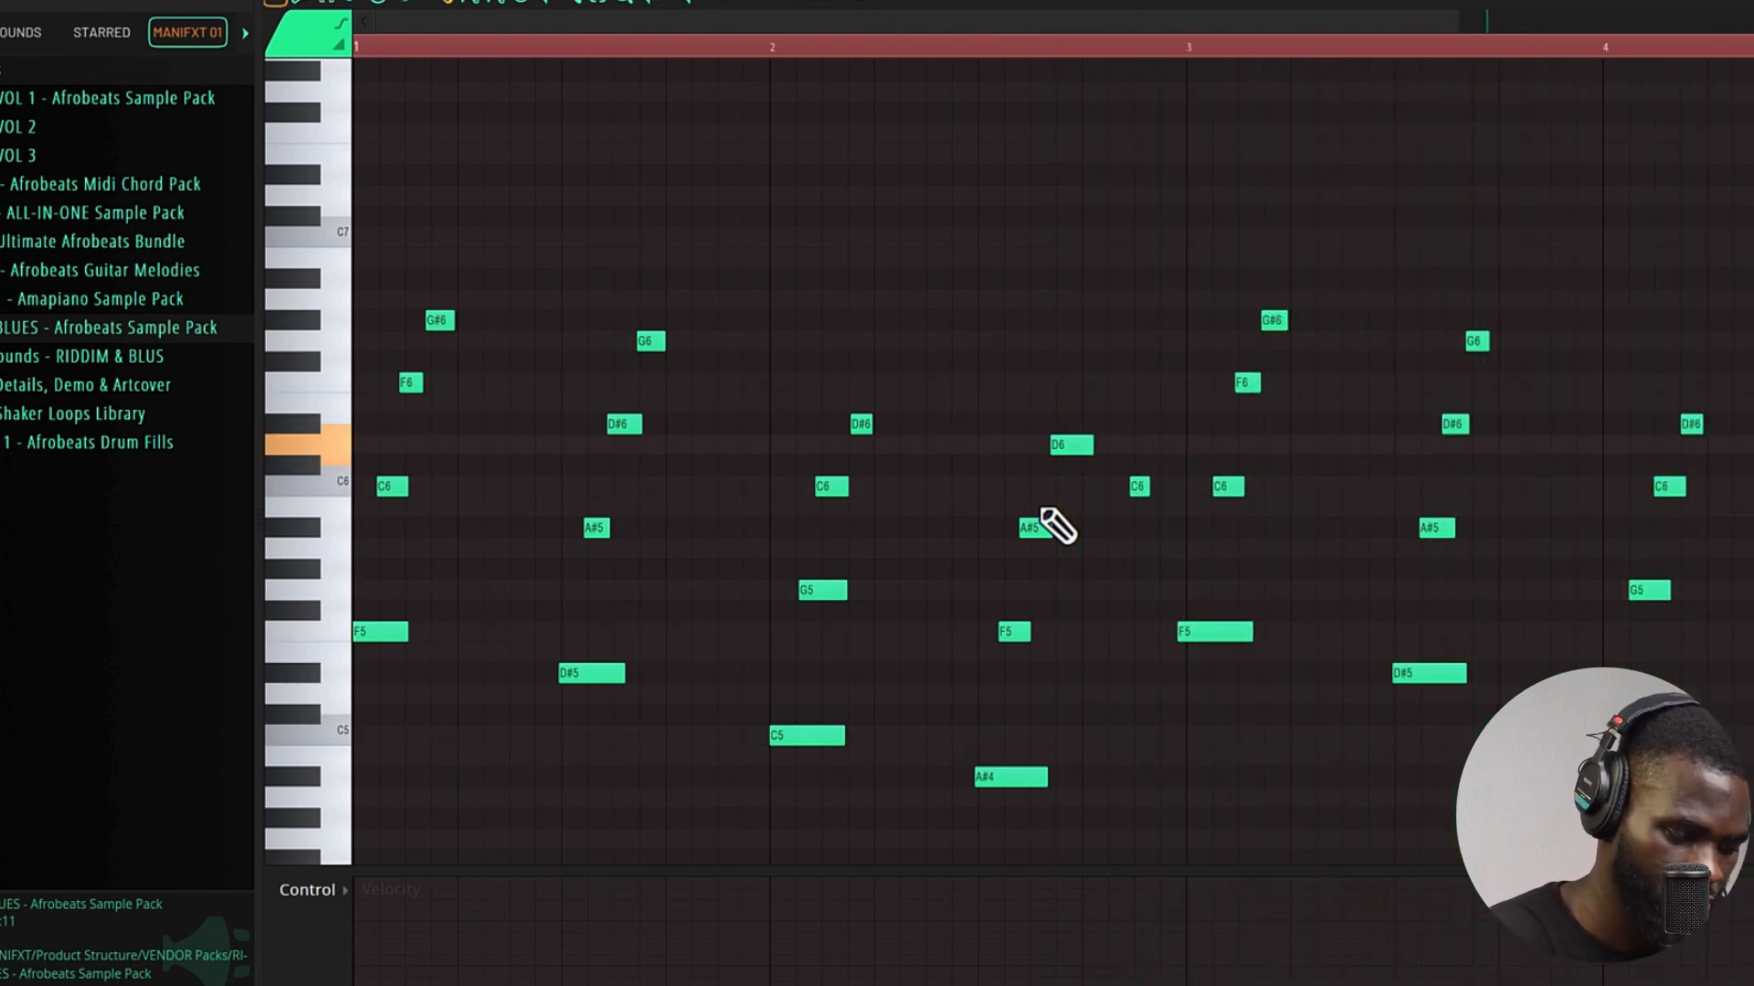
{"action": "key", "text": "space"}
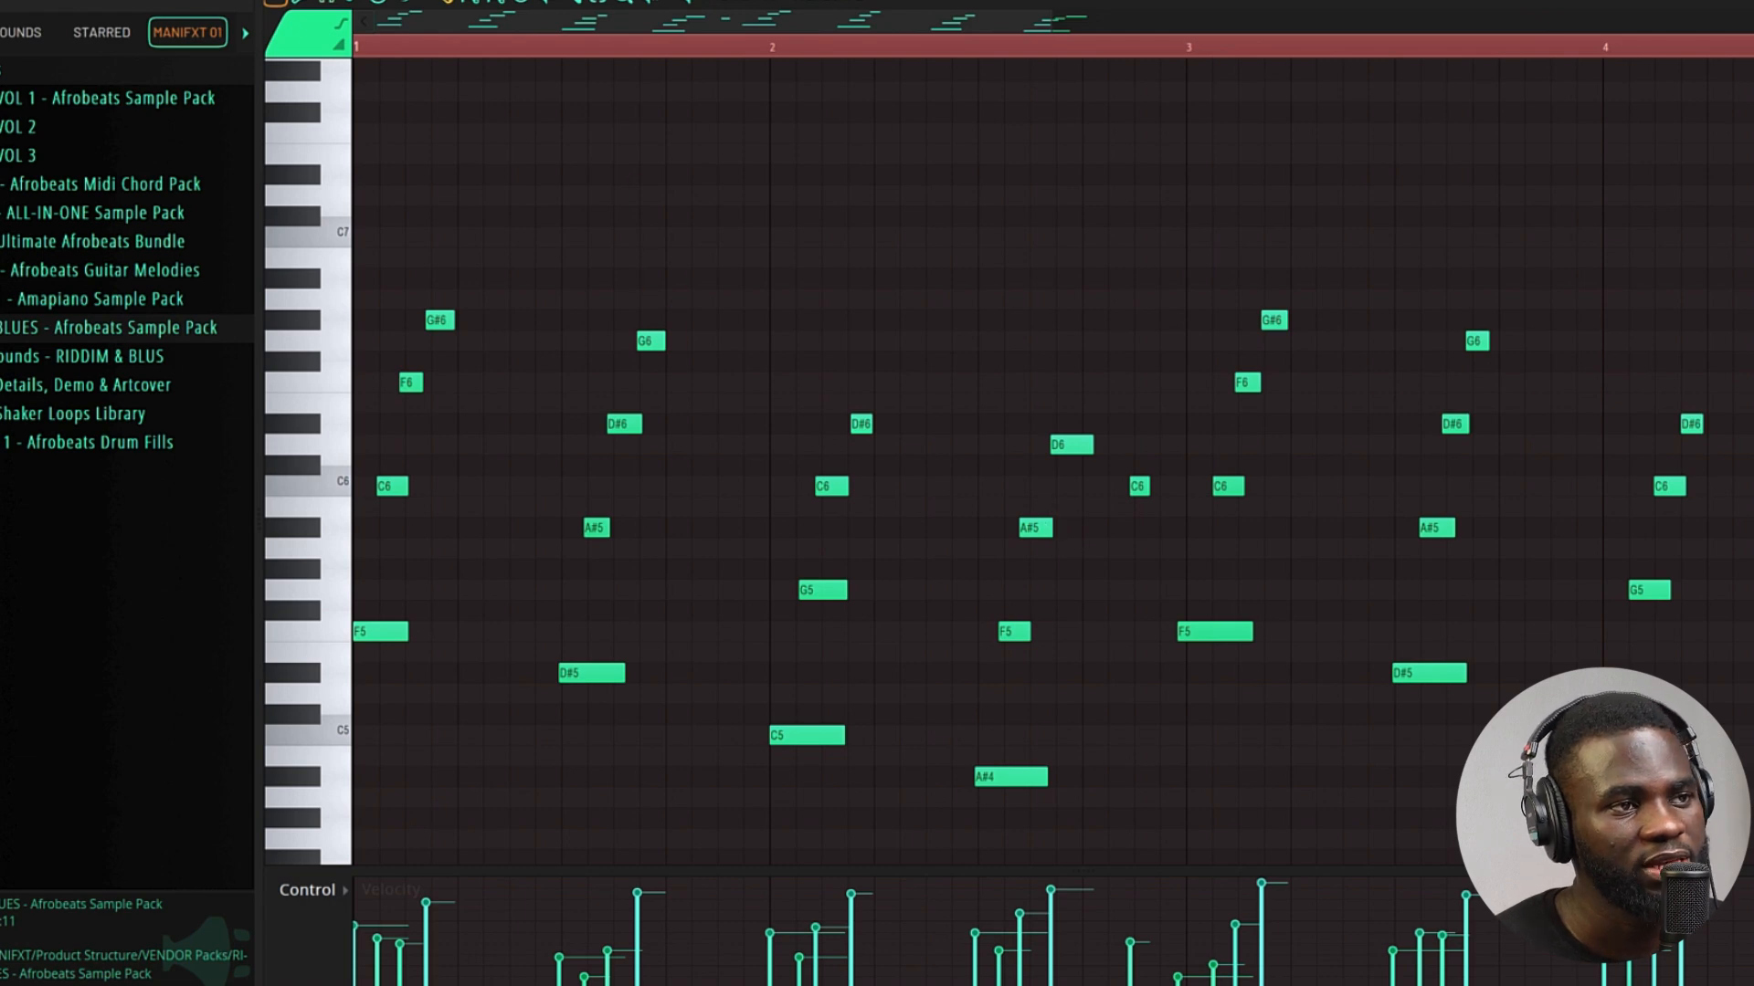
- Quantize all the recorded melody notes and play them back
{"action": "key", "text": "ctrl+a"}
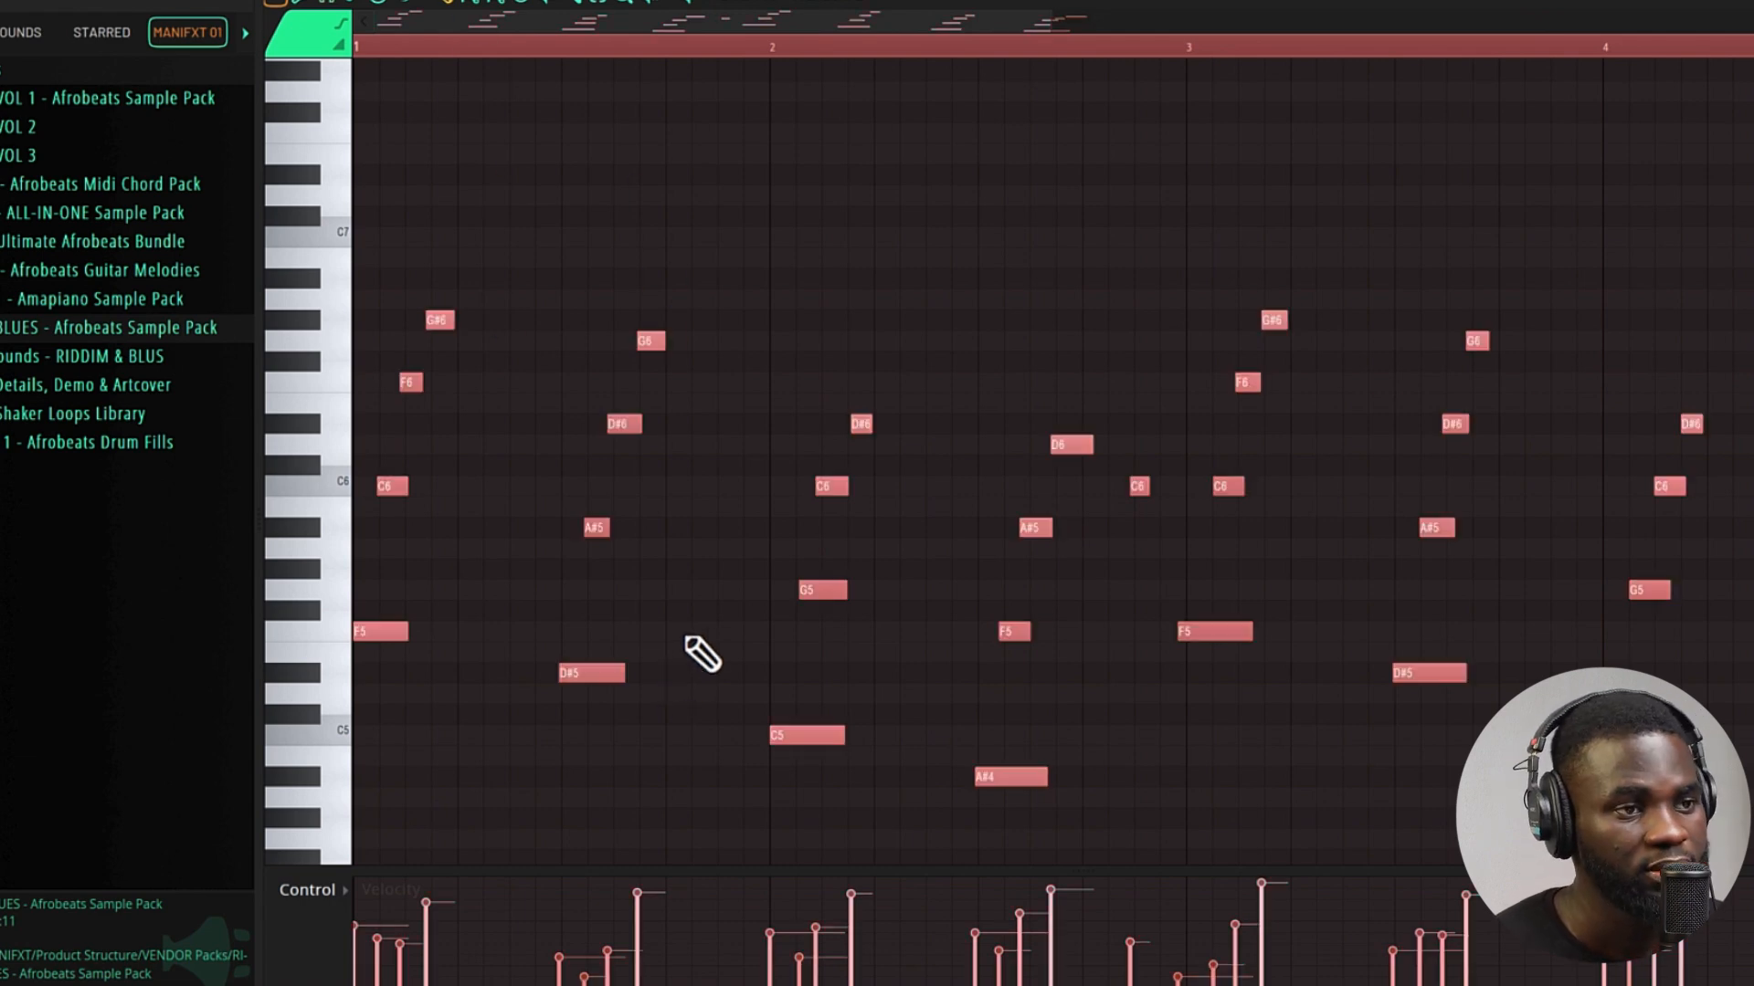
{"action": "scroll", "coordinate": [708, 655], "scroll_direction": "down", "scroll_amount": 1}
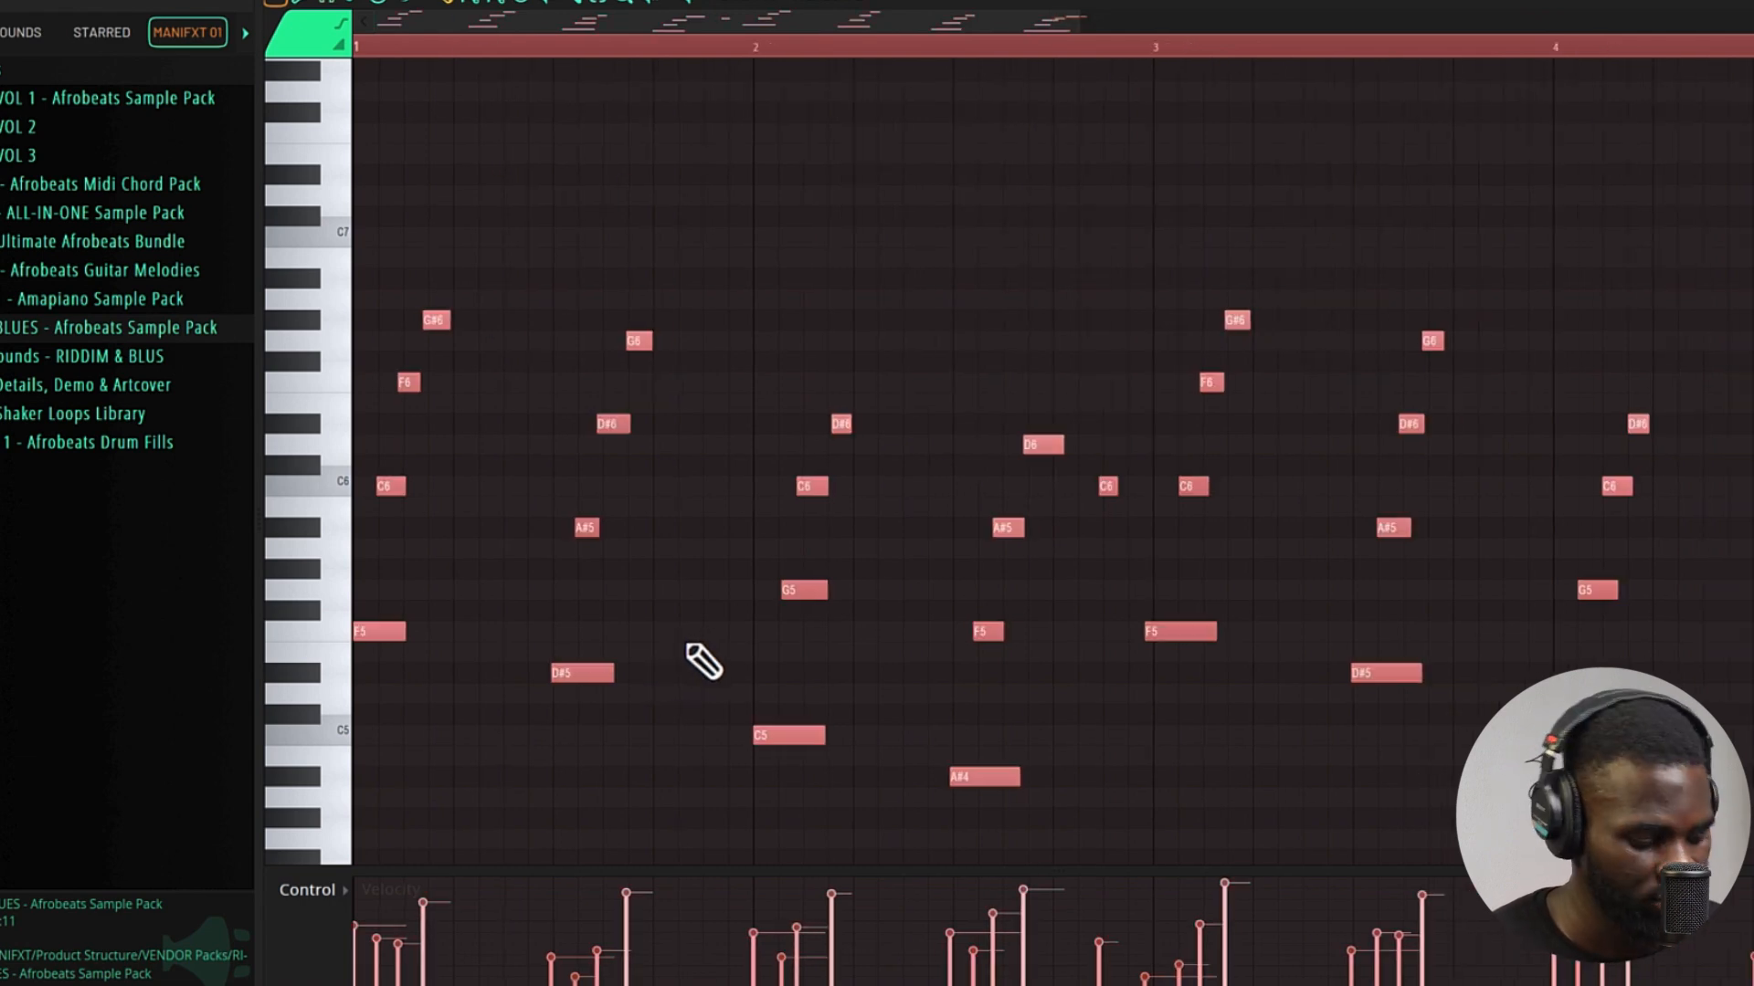
{"action": "key", "text": "alt+q"}
{"action": "key", "text": "space"}
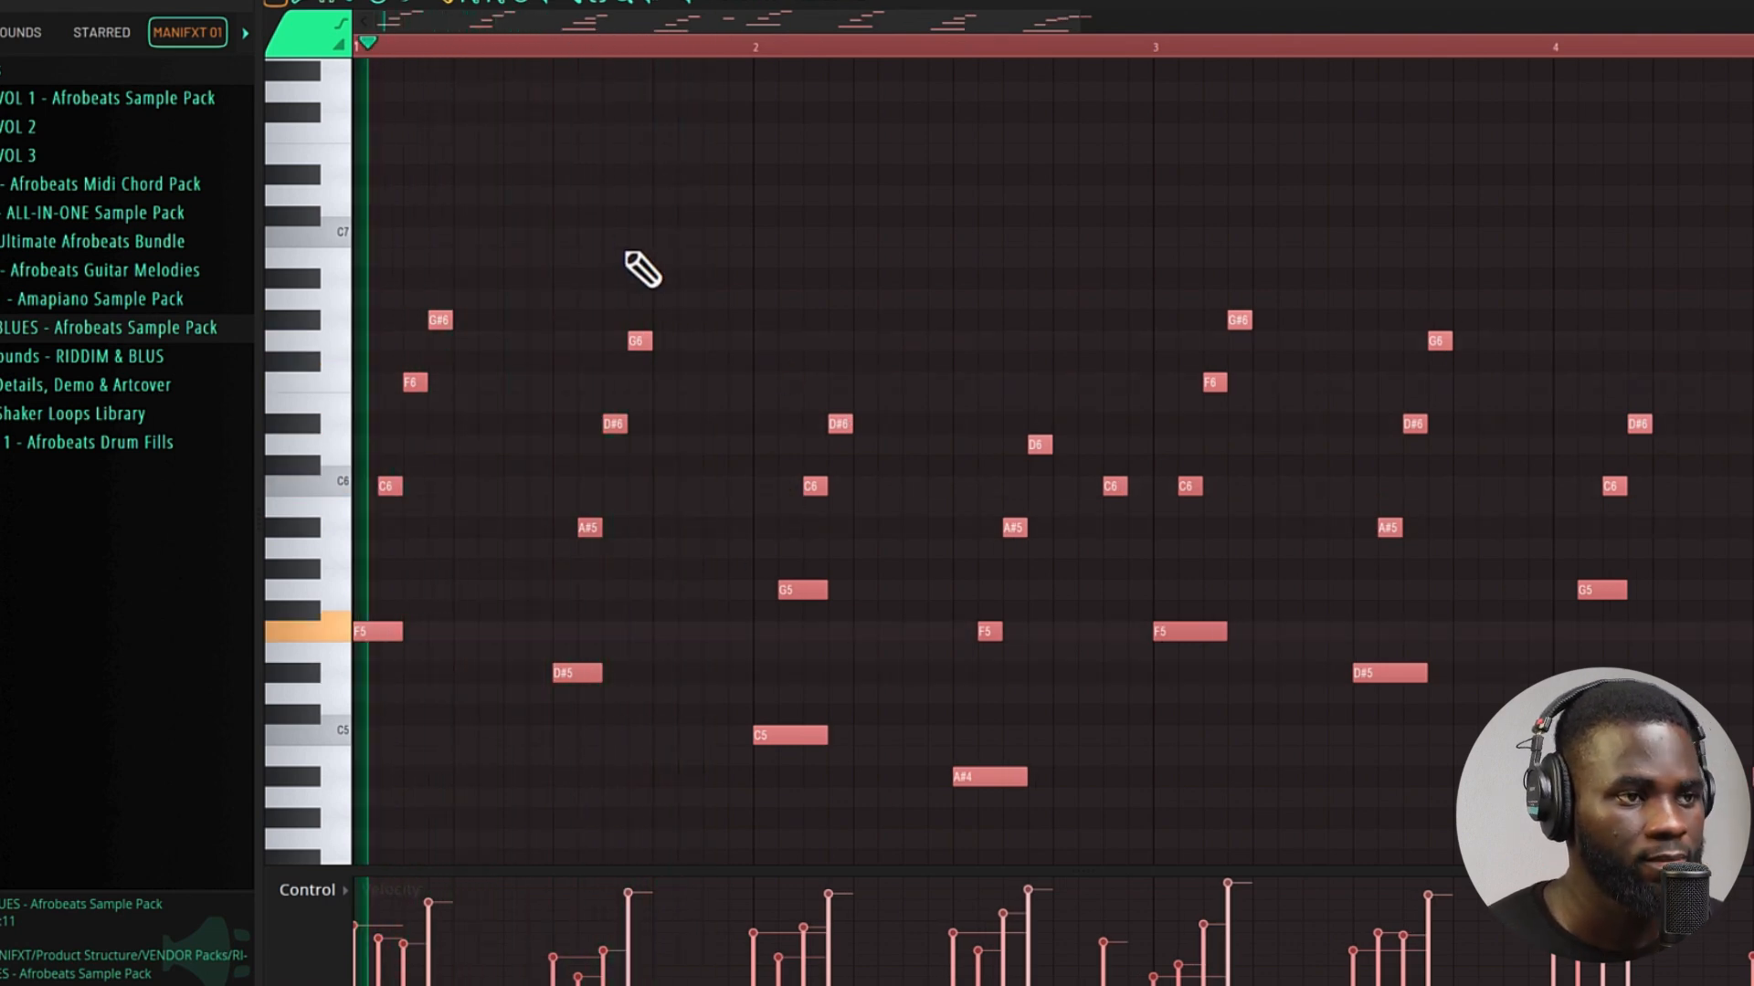
{"action": "scroll", "coordinate": [438, 349], "scroll_direction": "up", "scroll_amount": 2}
{"action": "key", "text": "space"}
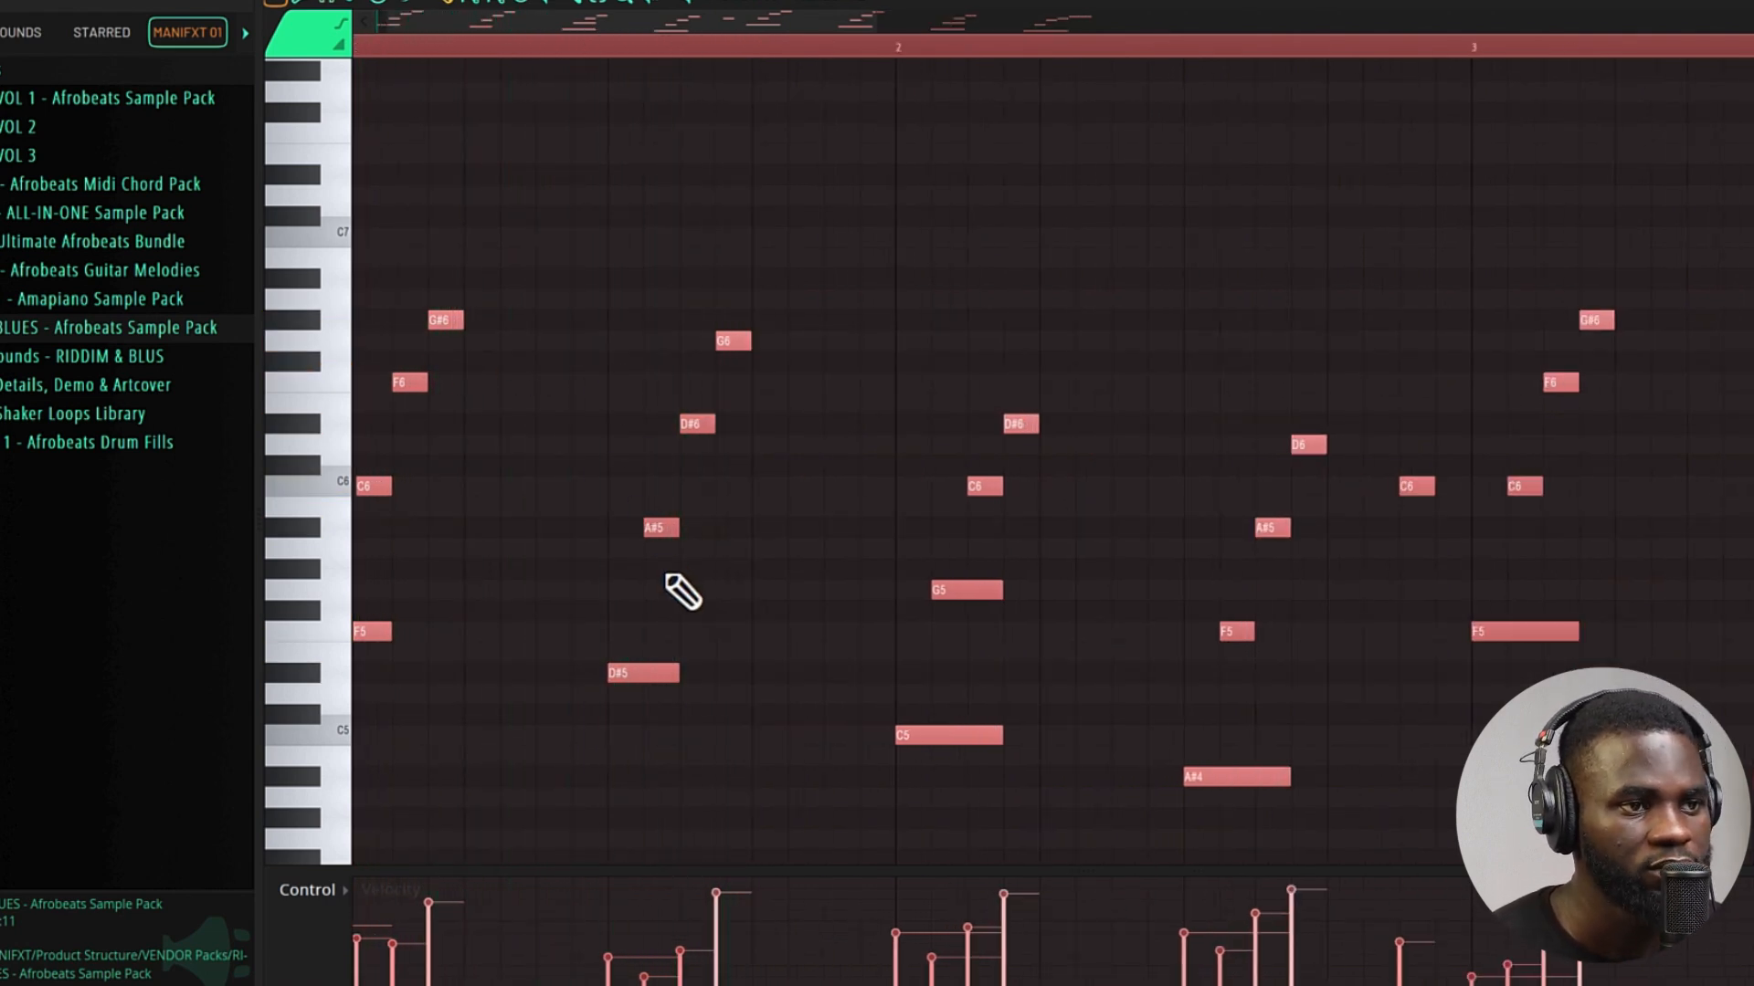
- Remove the A#5 and D#6 notes from bar 1 and place a longer G6 directly after the D#5
{"action": "key", "text": "alt+x"}
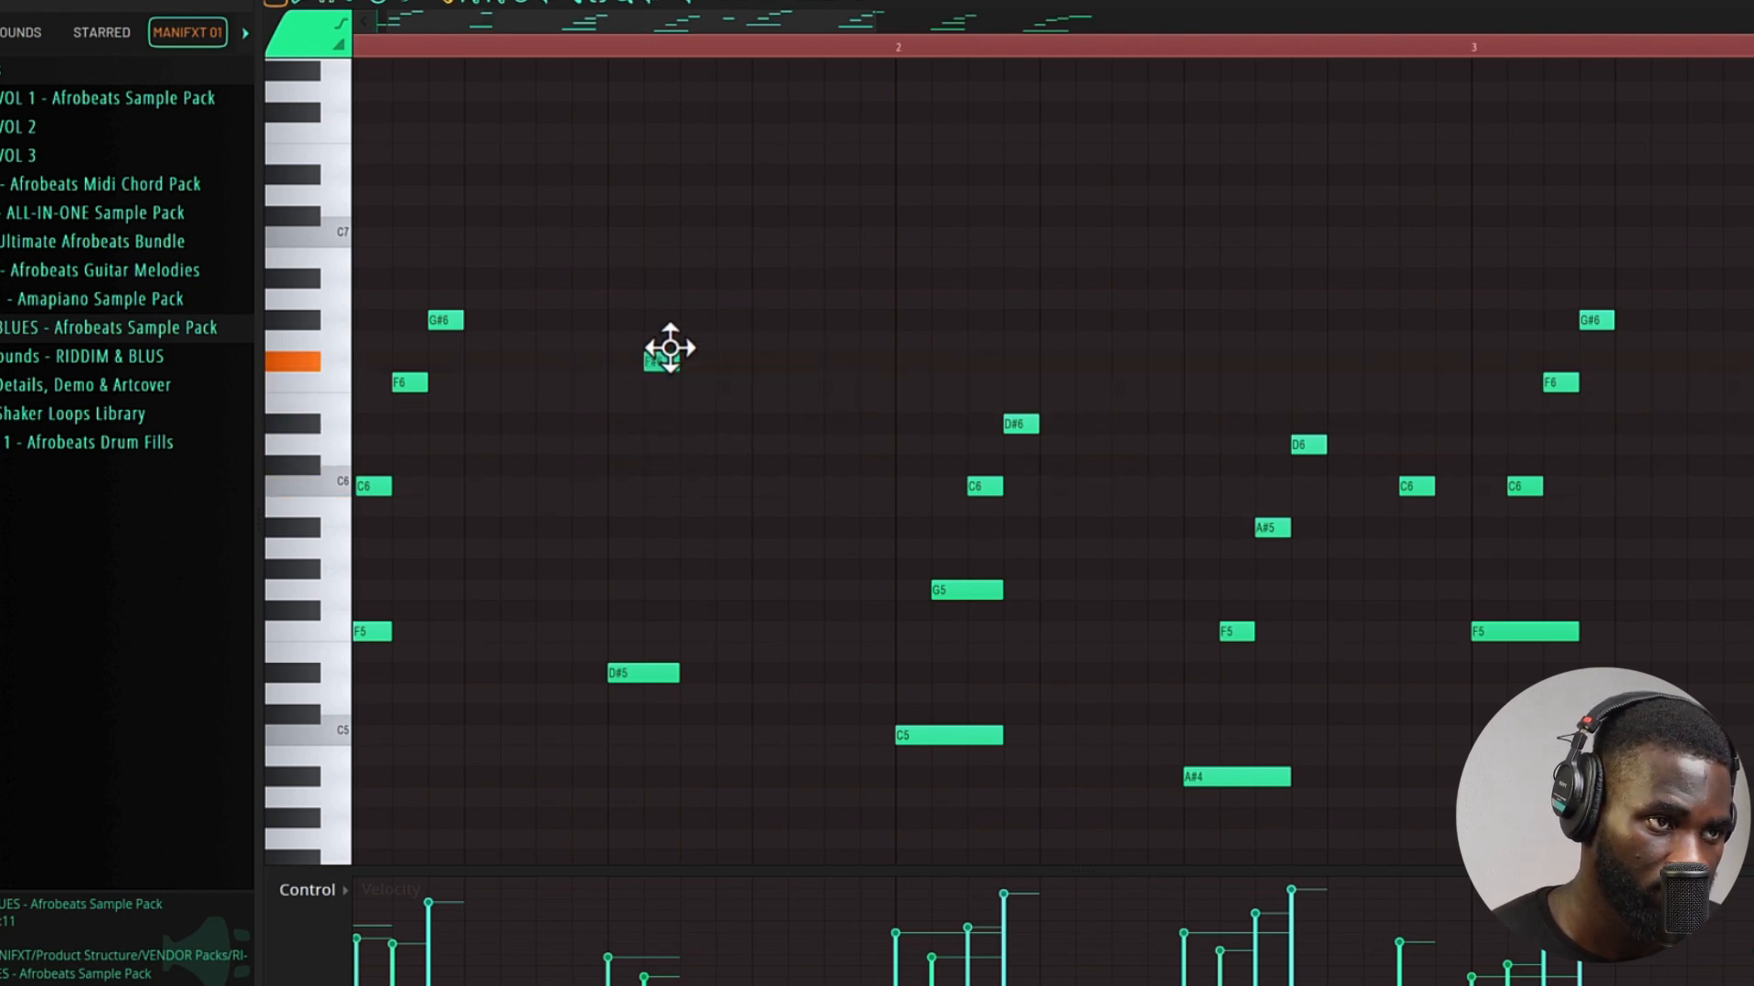
{"action": "key", "text": "space"}
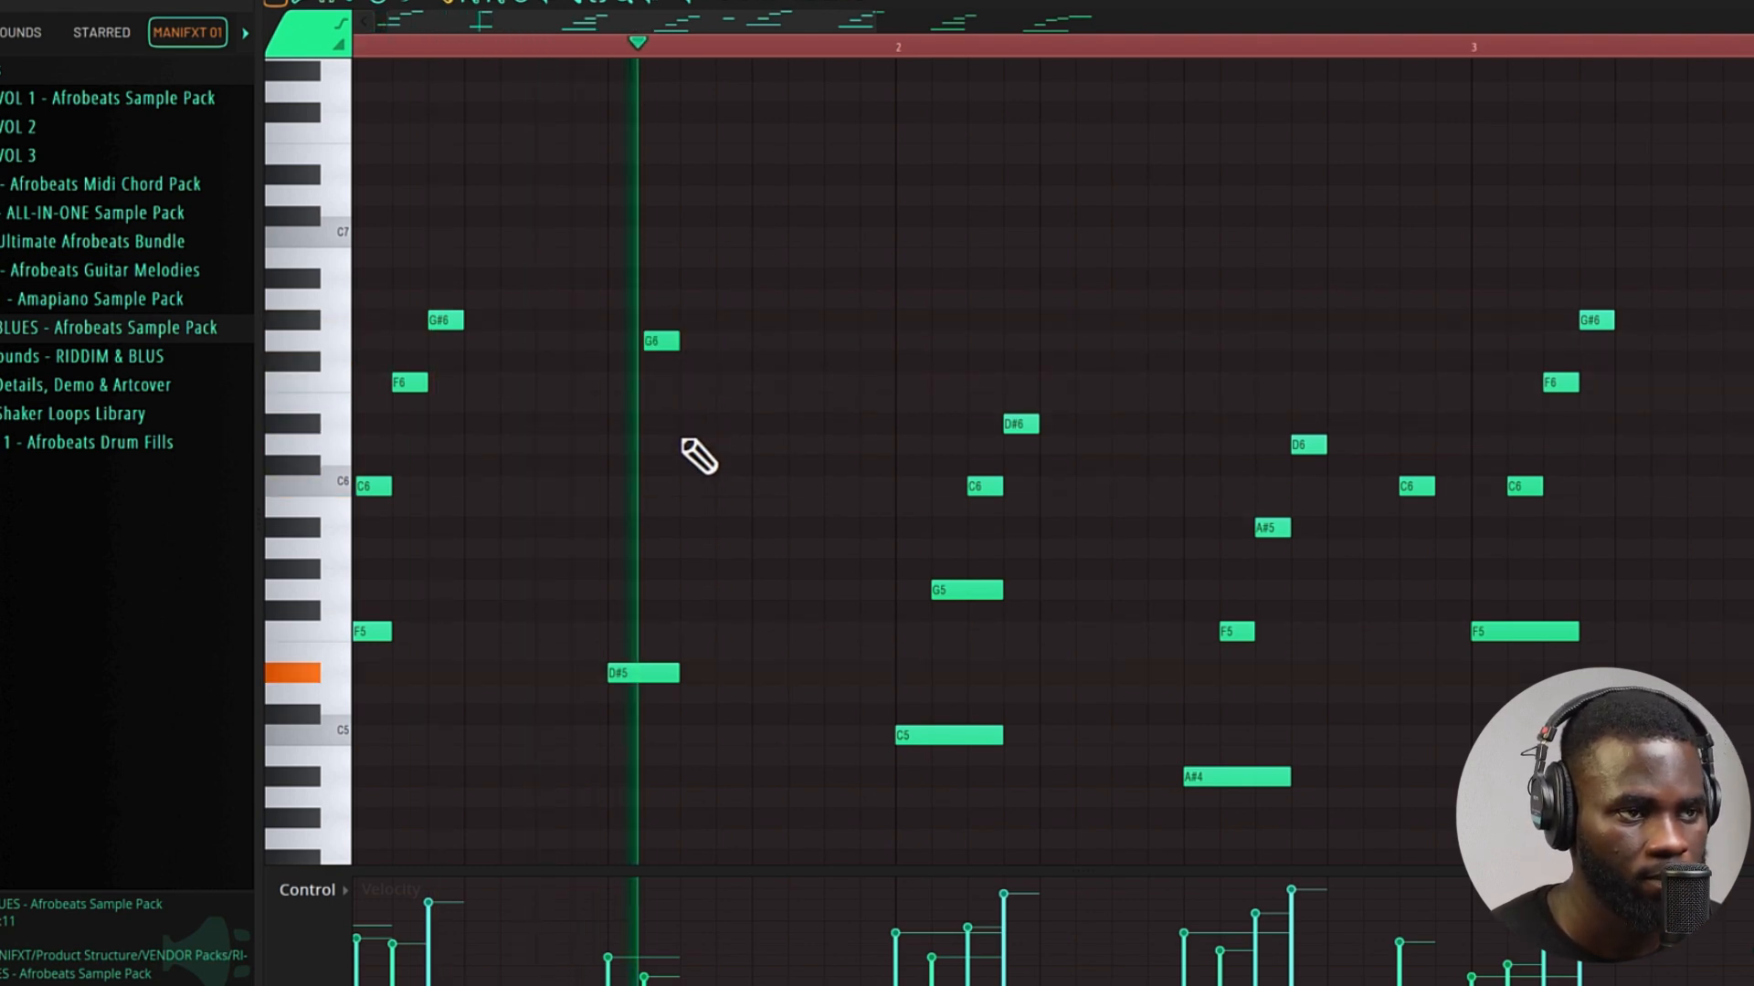
{"action": "left_click_drag", "start_coordinate": [665, 344], "coordinate": [763, 341]}
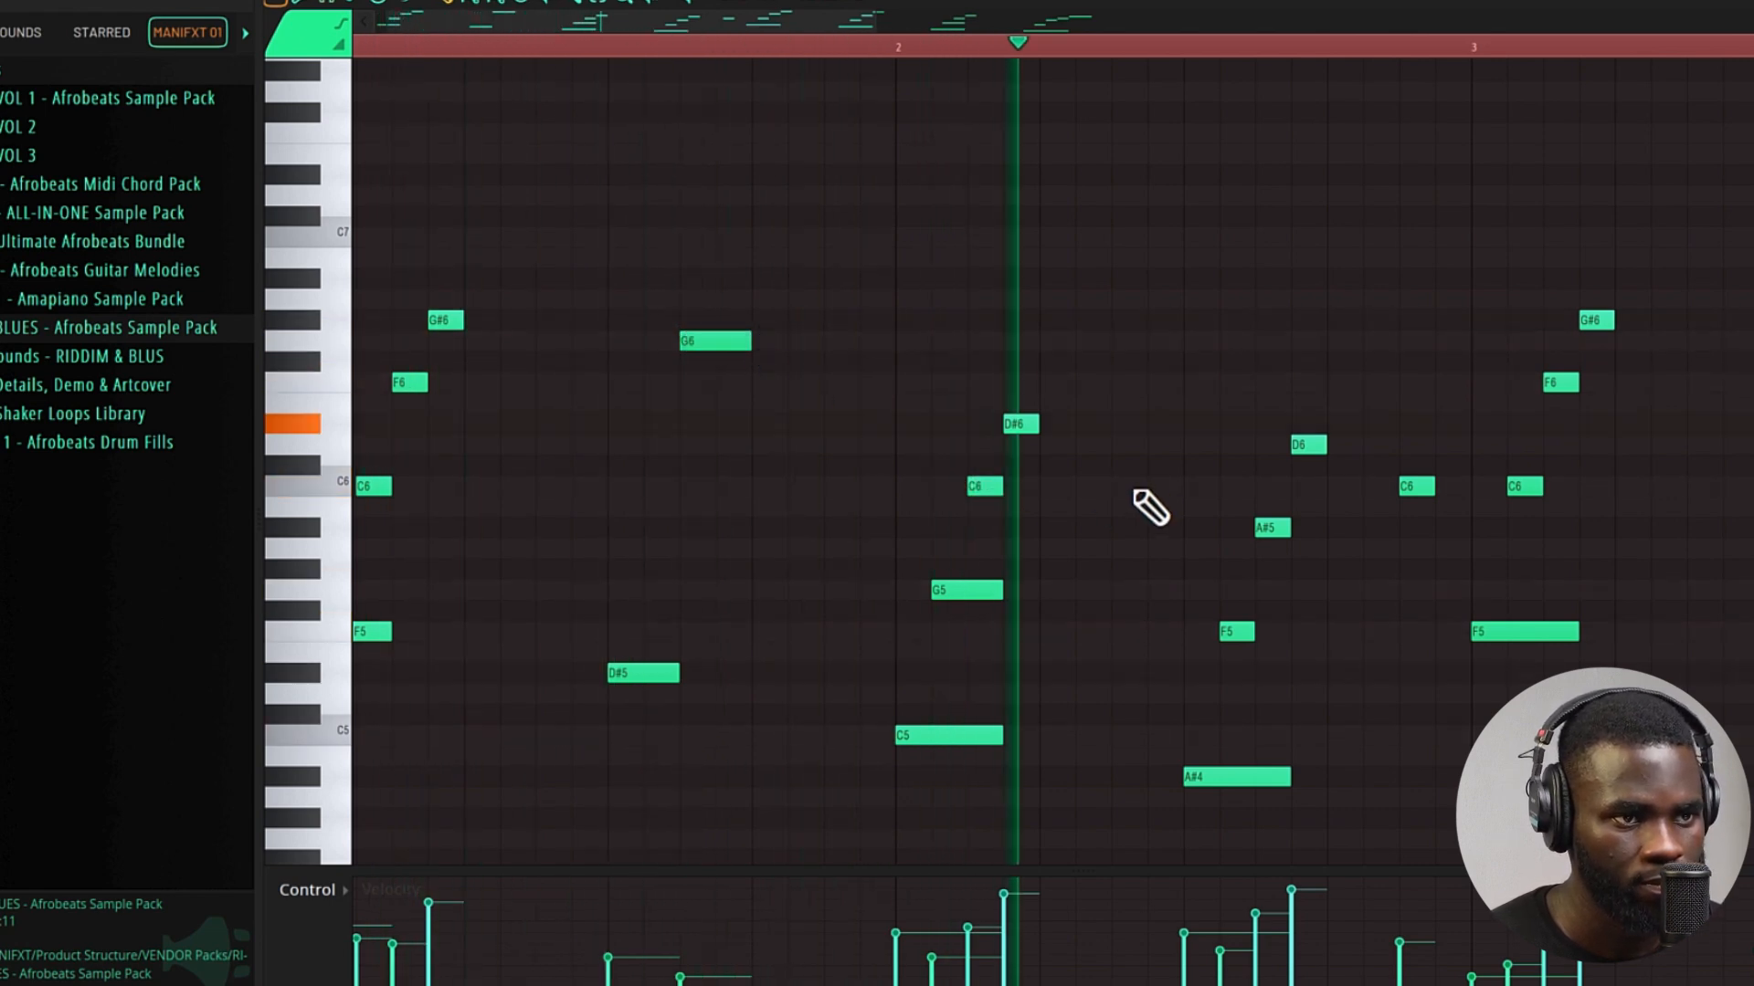
{"action": "key", "text": "space"}
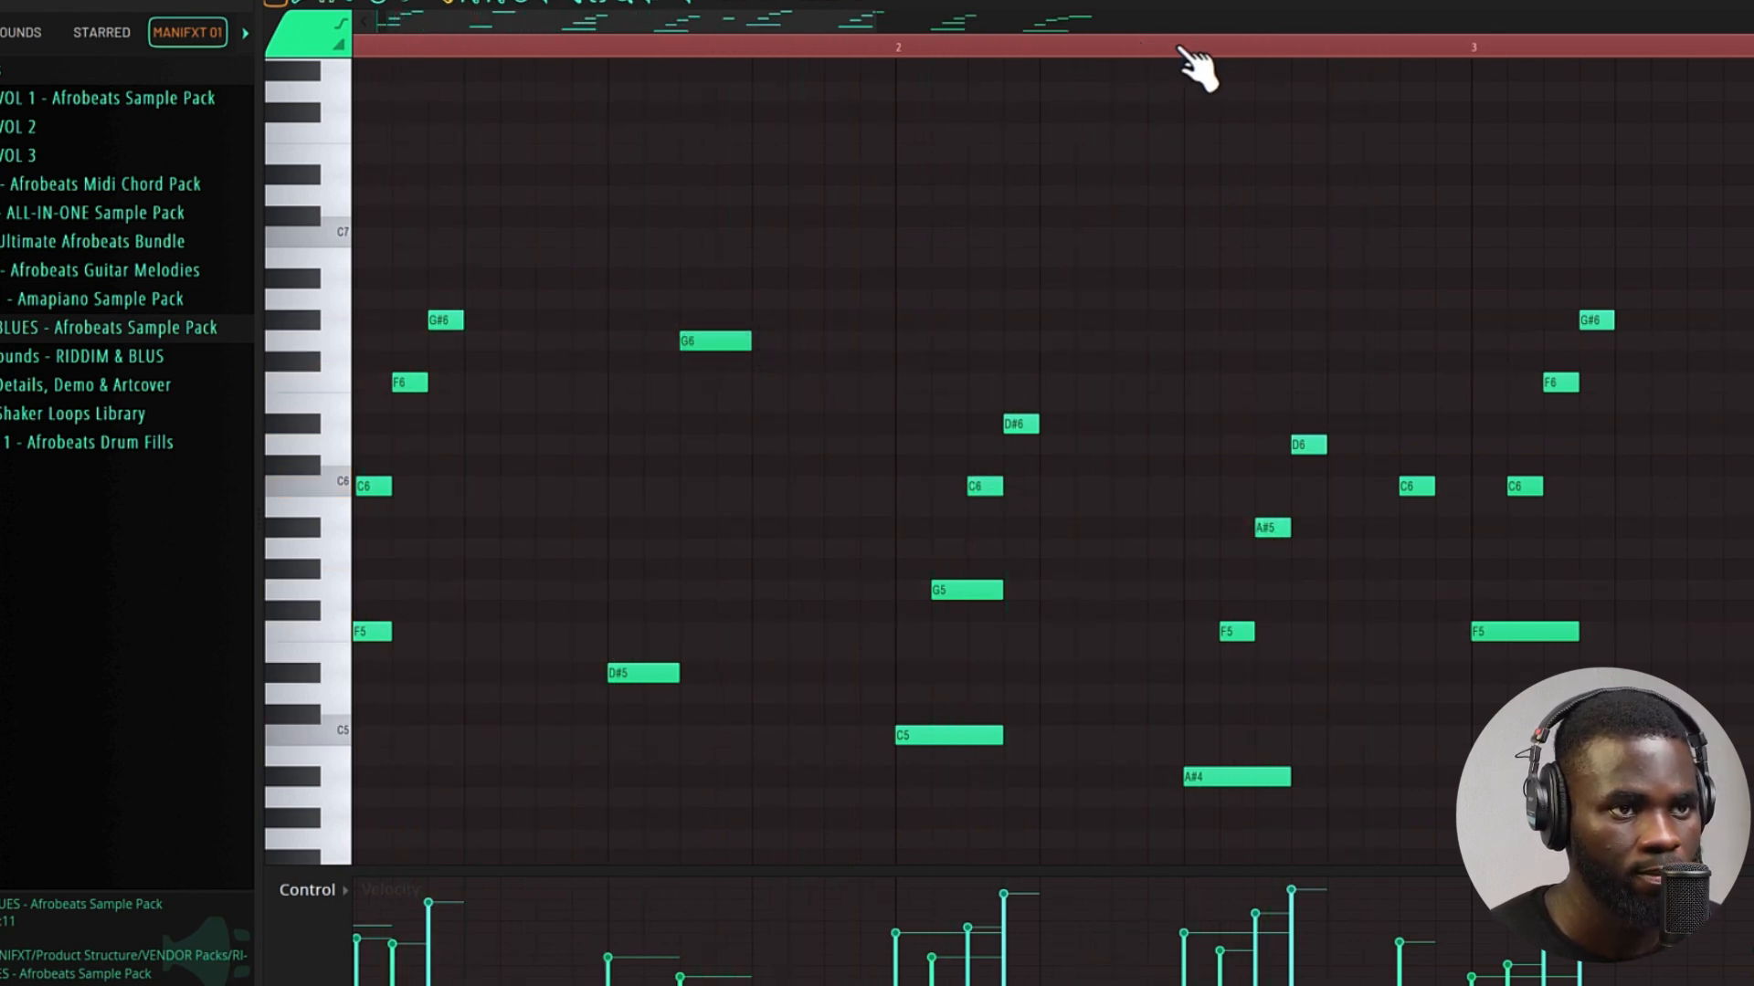
- Delete the F5 and A#5 in the second half of bar 2, and start the D6 earlier with a longer length
{"action": "key", "text": "space"}
{"action": "mouse_move", "coordinate": [1306, 444]}
{"action": "left_mouse_down"}
{"action": "mouse_move", "coordinate": [1225, 442]}
{"action": "mouse_move", "coordinate": [1326, 444]}
{"action": "left_mouse_up"}
{"action": "key", "text": "space"}
{"action": "key", "text": "space"}
{"action": "right_click", "coordinate": [1279, 529]}
{"action": "right_click", "coordinate": [1240, 633]}
{"action": "key", "text": "space"}
{"action": "key", "text": "space"}
{"action": "key", "text": "space"}
{"action": "key", "text": "space"}
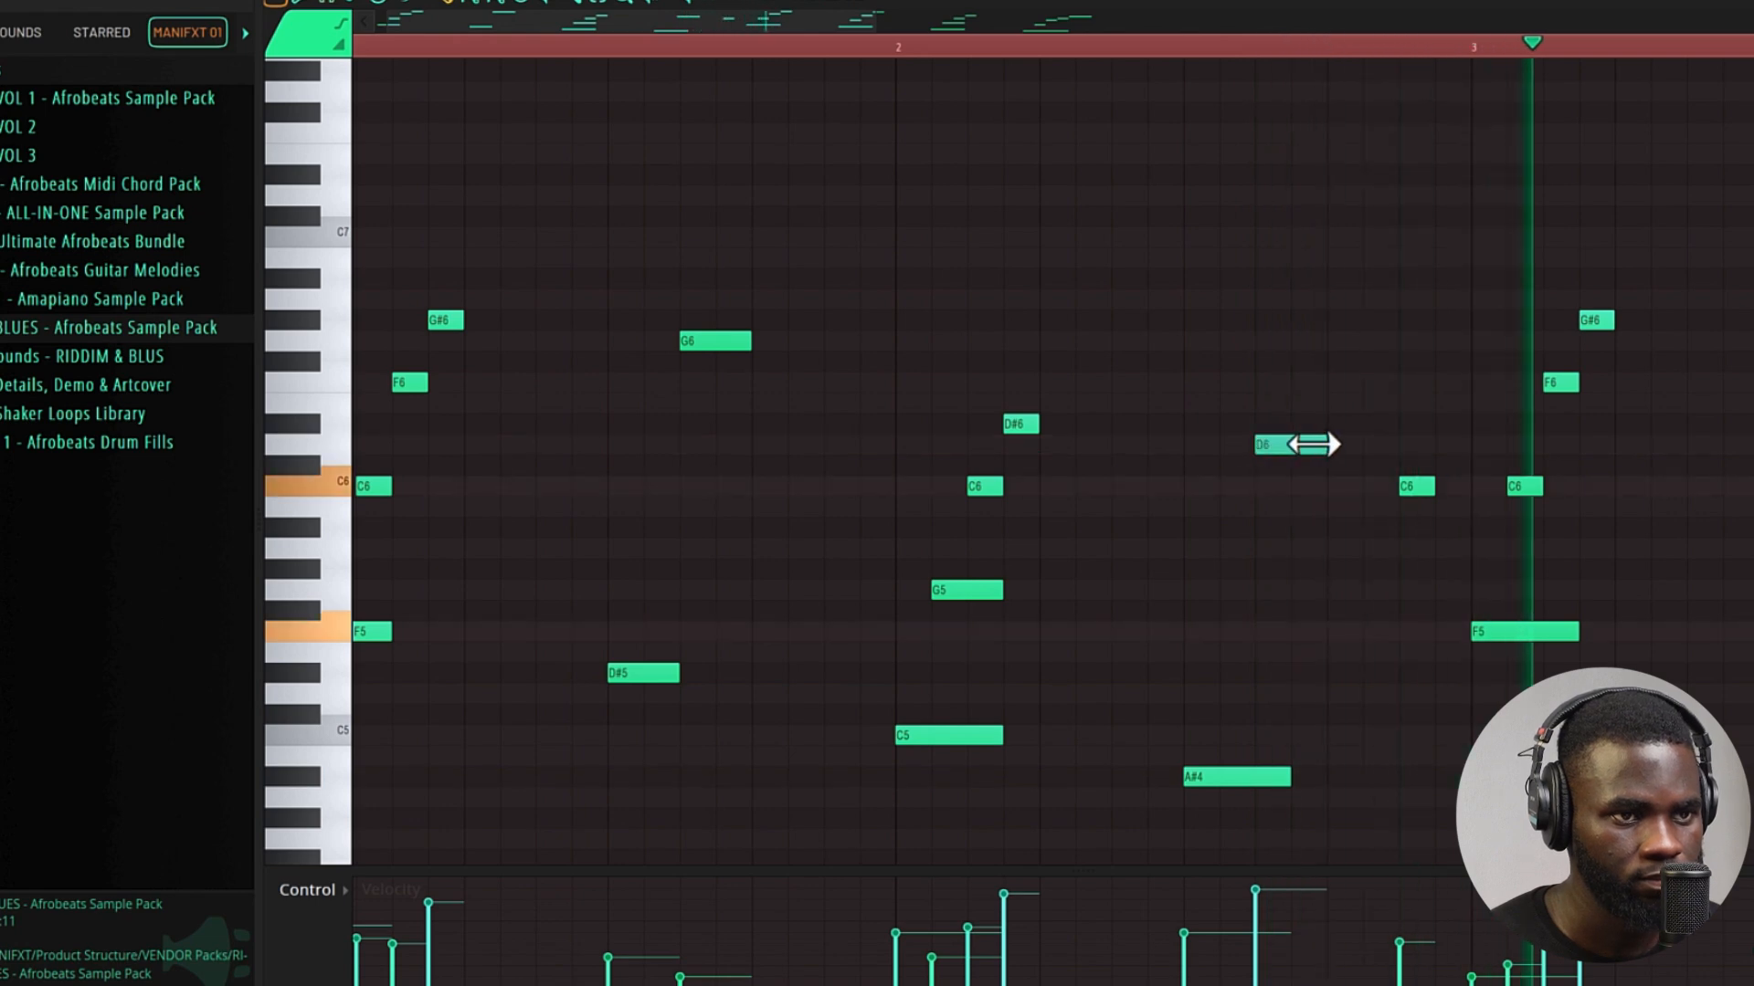
- Raise the C6 at the end of bar 2 to F6 and add a D#6 right after it
{"action": "scroll", "coordinate": [1248, 475], "scroll_direction": "right", "scroll_amount": 5}
{"action": "key", "text": "space"}
{"action": "key", "text": "space"}
{"action": "left_click", "coordinate": [801, 46]}
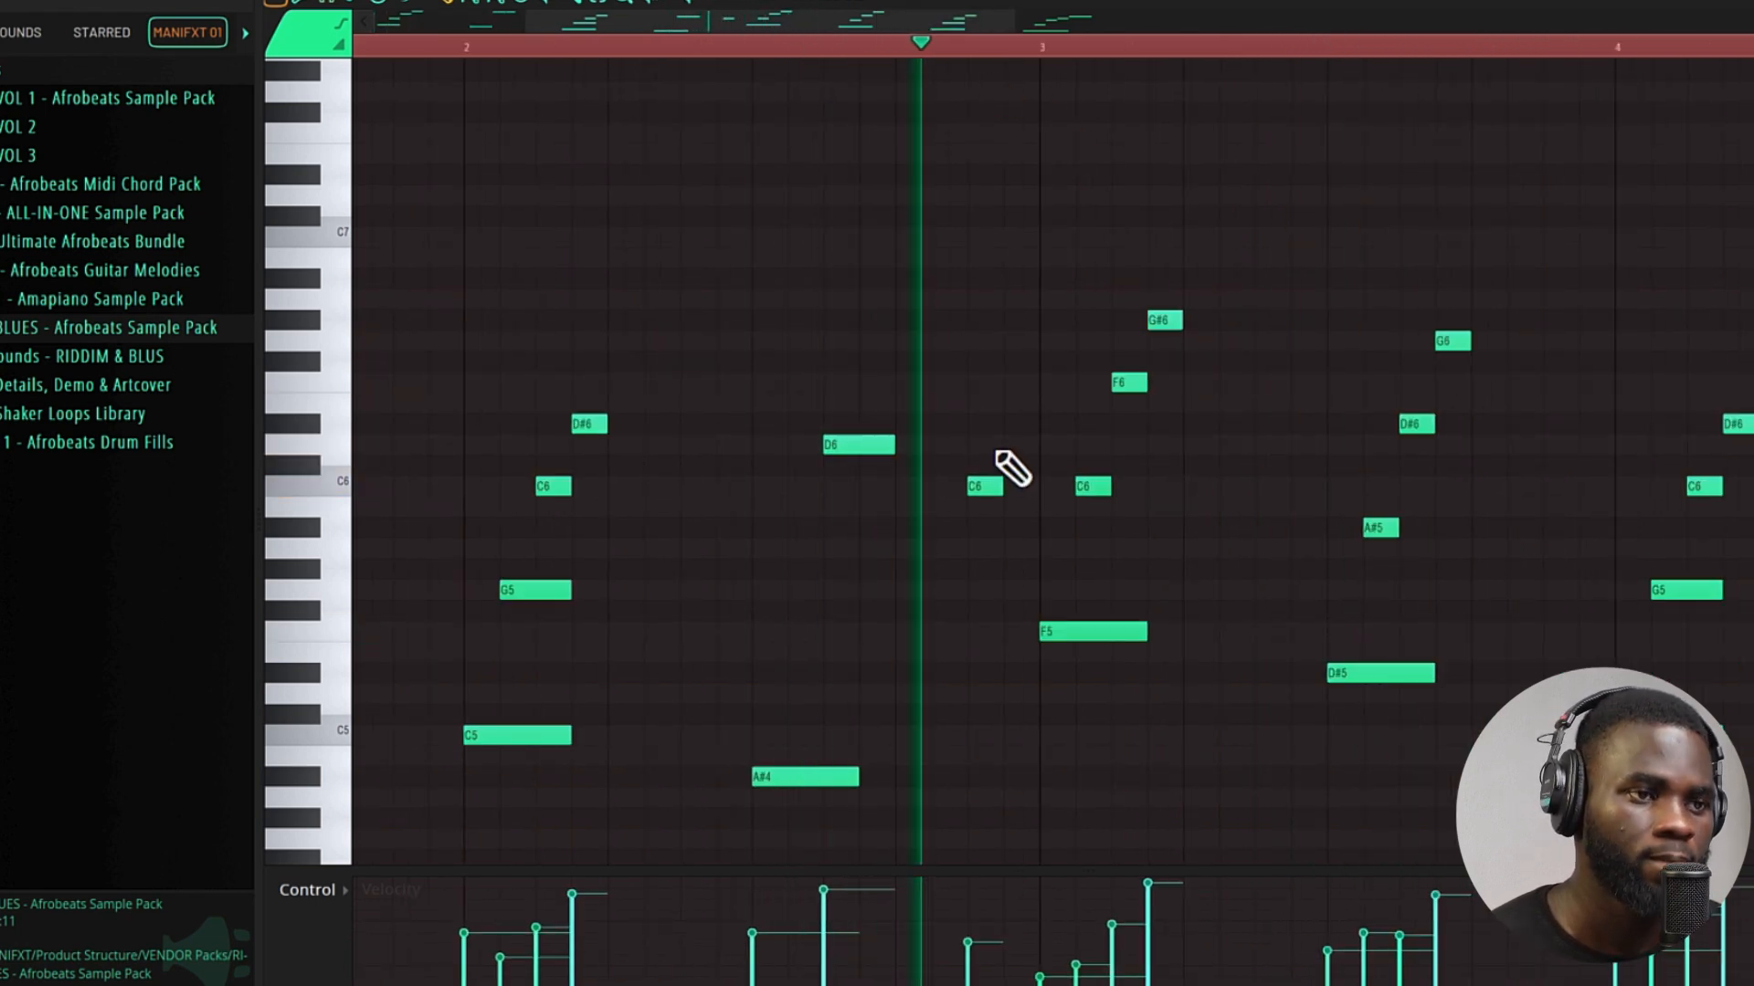
{"action": "scroll", "coordinate": [991, 498], "scroll_direction": "up", "scroll_amount": 1}
{"action": "key", "text": "space"}
{"action": "scroll", "coordinate": [991, 498], "scroll_direction": "up", "scroll_amount": 1}
{"action": "left_click_drag", "start_coordinate": [965, 483], "coordinate": [964, 369]}
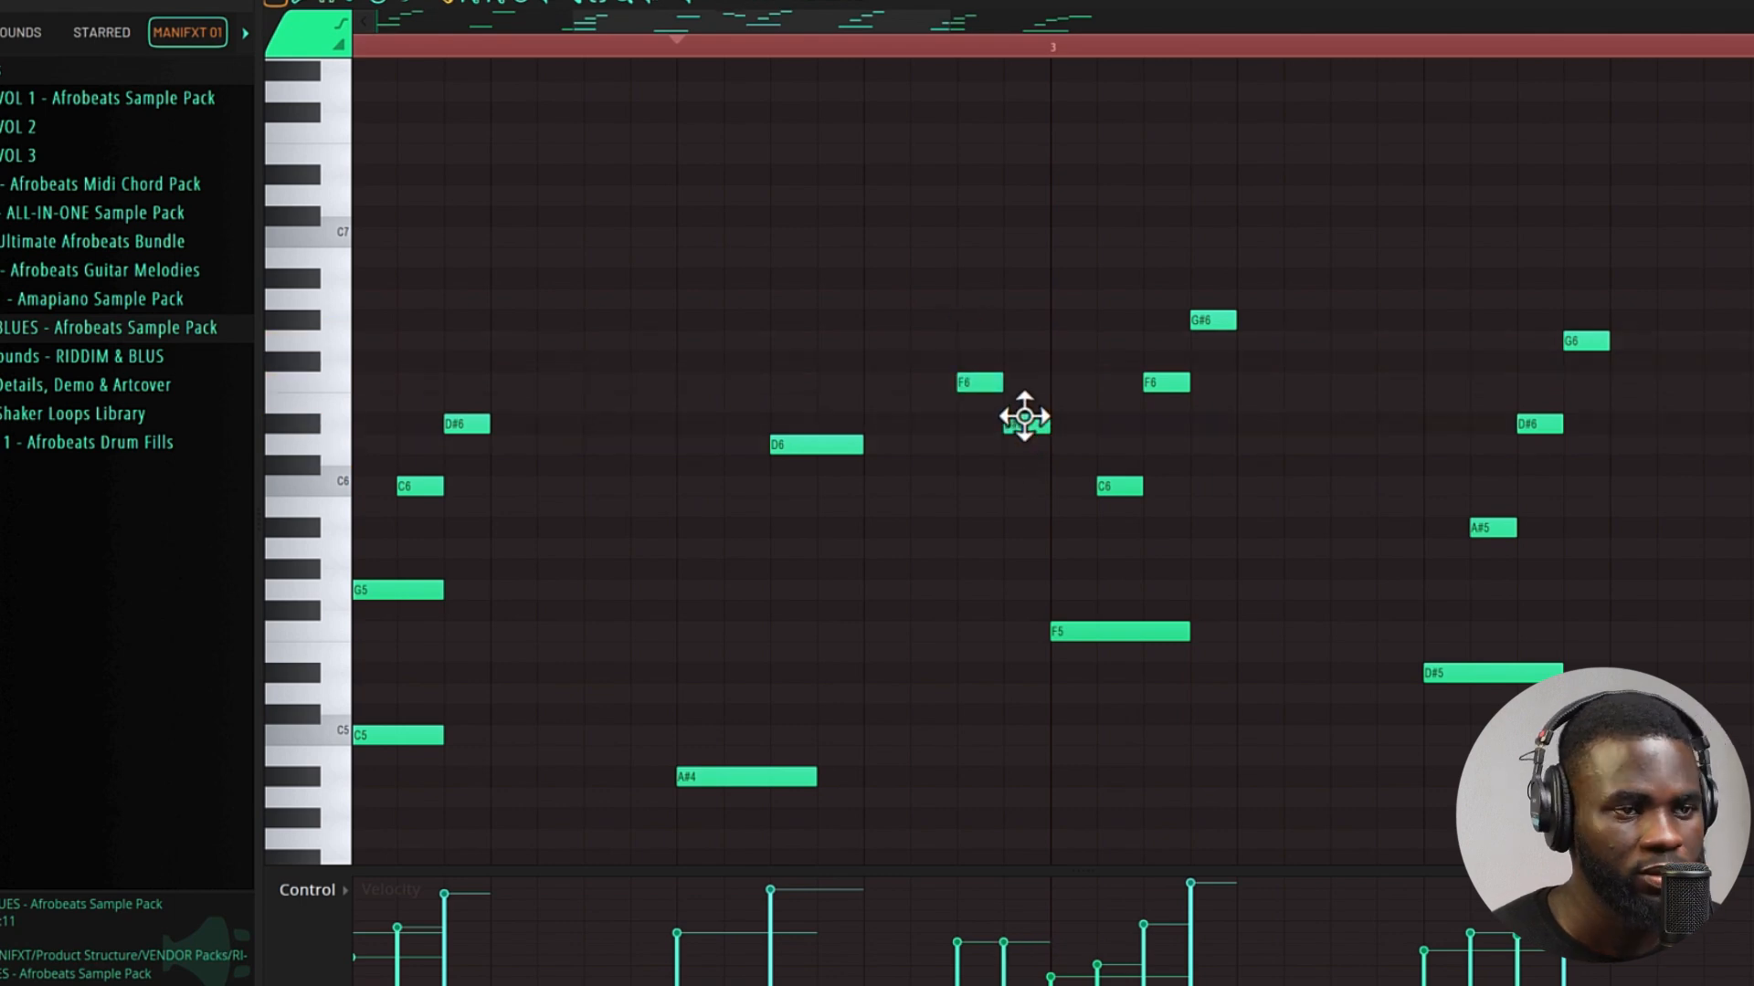
{"action": "key", "text": "space"}
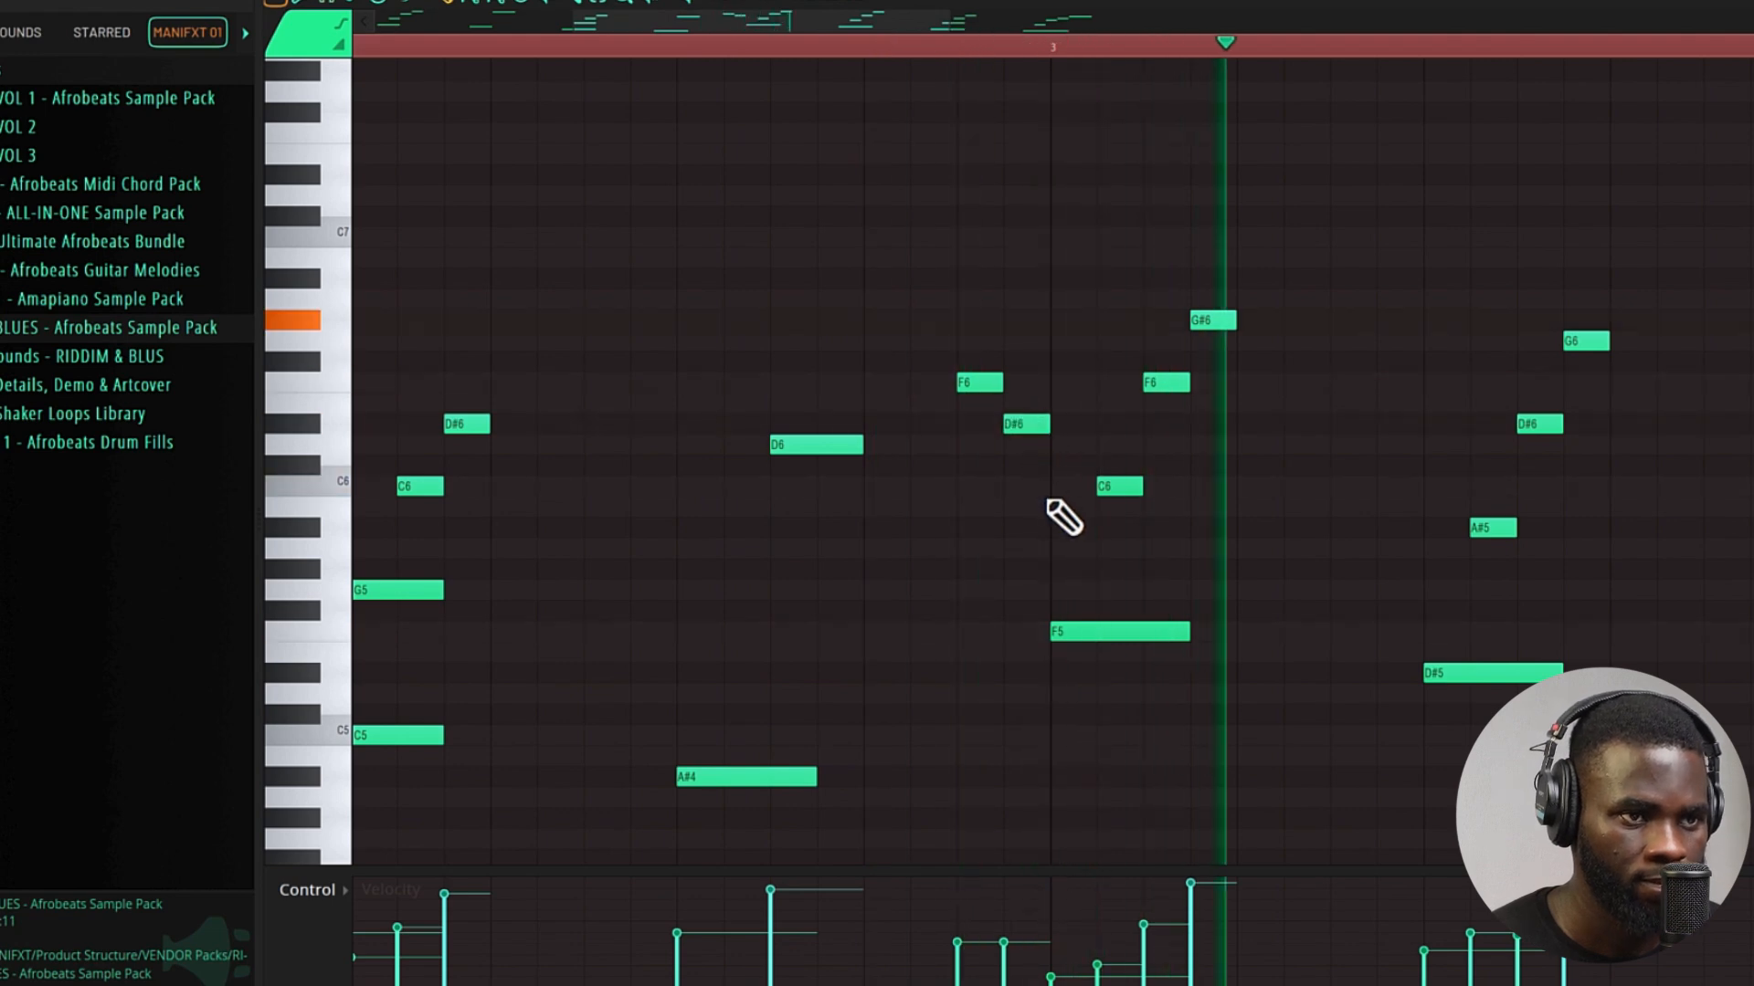
{"action": "key", "text": "space"}
{"action": "key", "text": "space"}
- Replace the notes in bars 3 and 4 with a copy of the edited first two bars
{"action": "scroll", "coordinate": [1104, 540], "scroll_direction": "down", "scroll_amount": 2}
{"action": "key", "text": "space"}
{"action": "left_click_drag", "start_coordinate": [1732, 228], "coordinate": [1674, 471]}
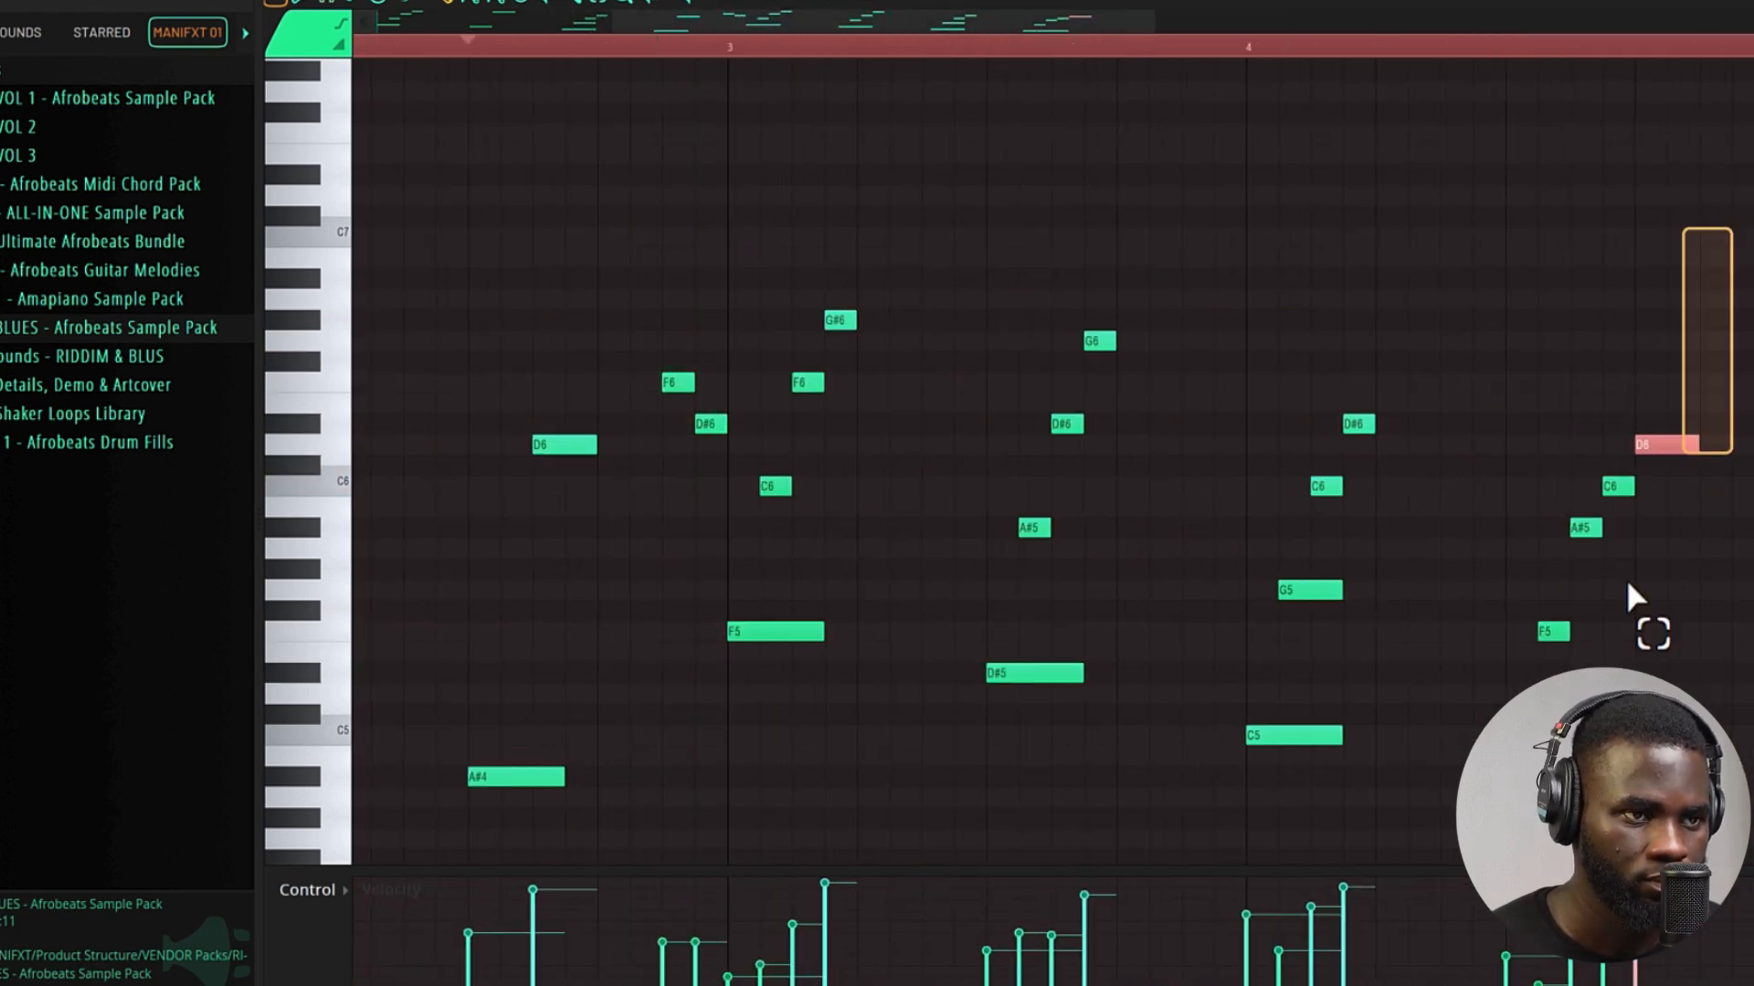
{"action": "left_click_drag", "start_coordinate": [1673, 471], "coordinate": [1331, 759]}
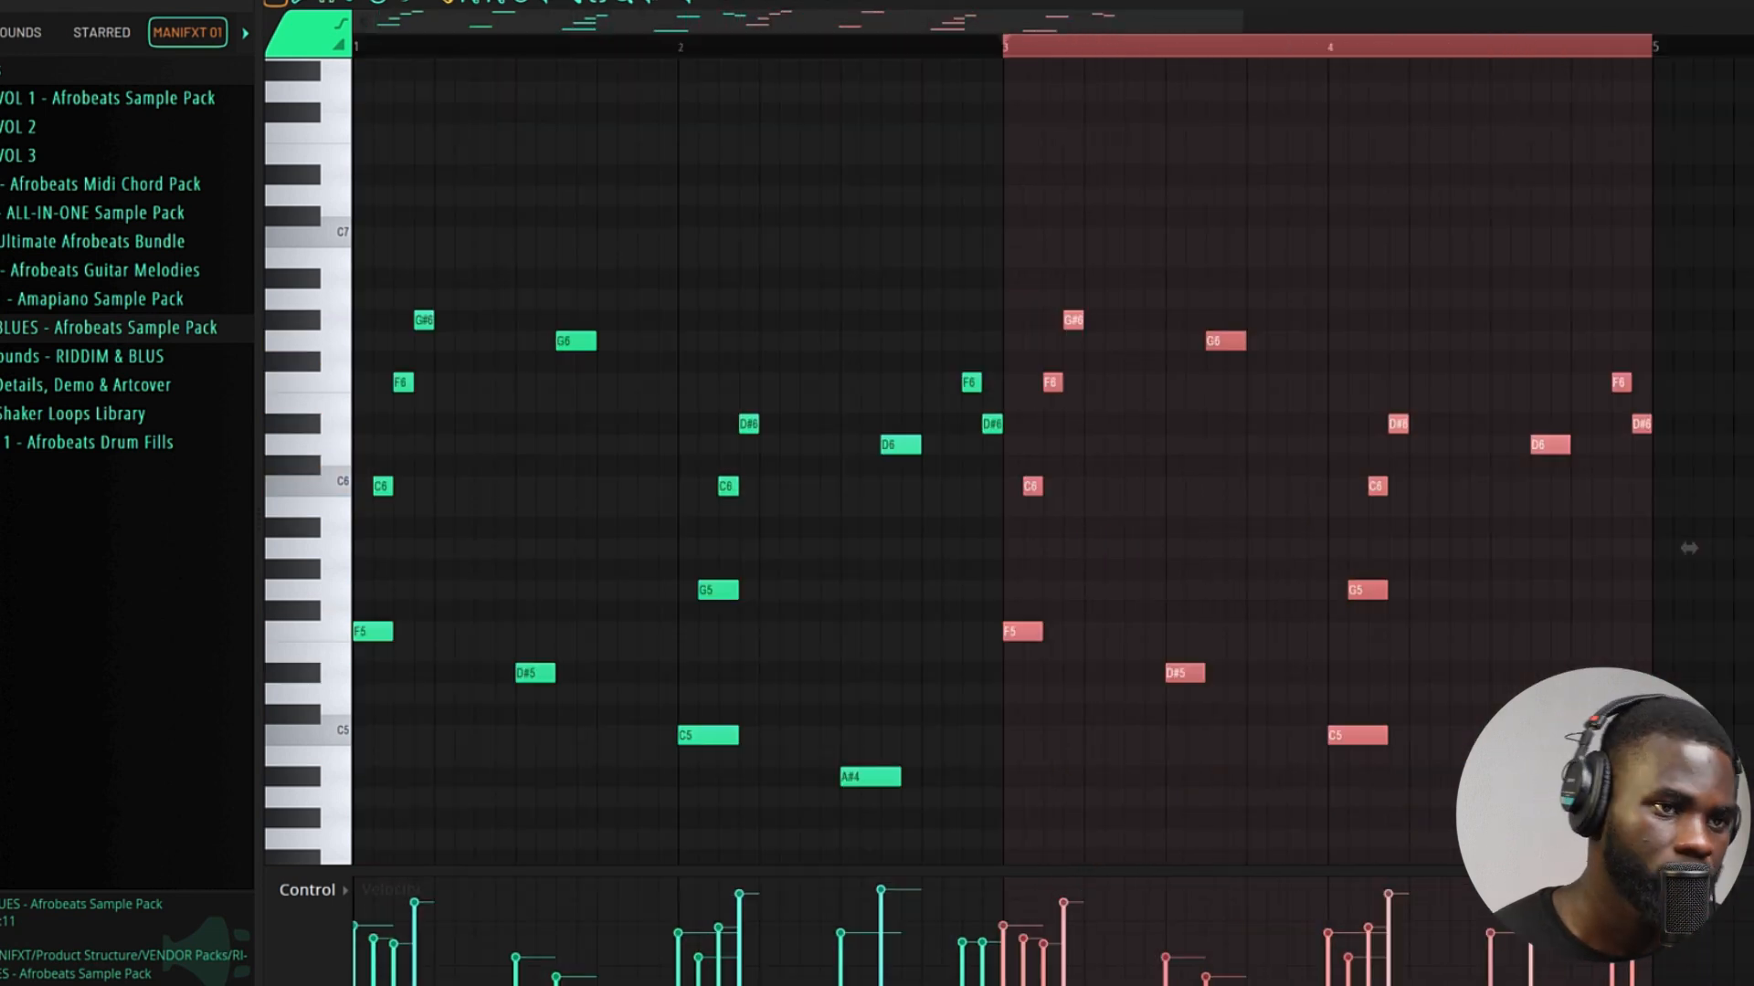
{"action": "key", "text": "space"}
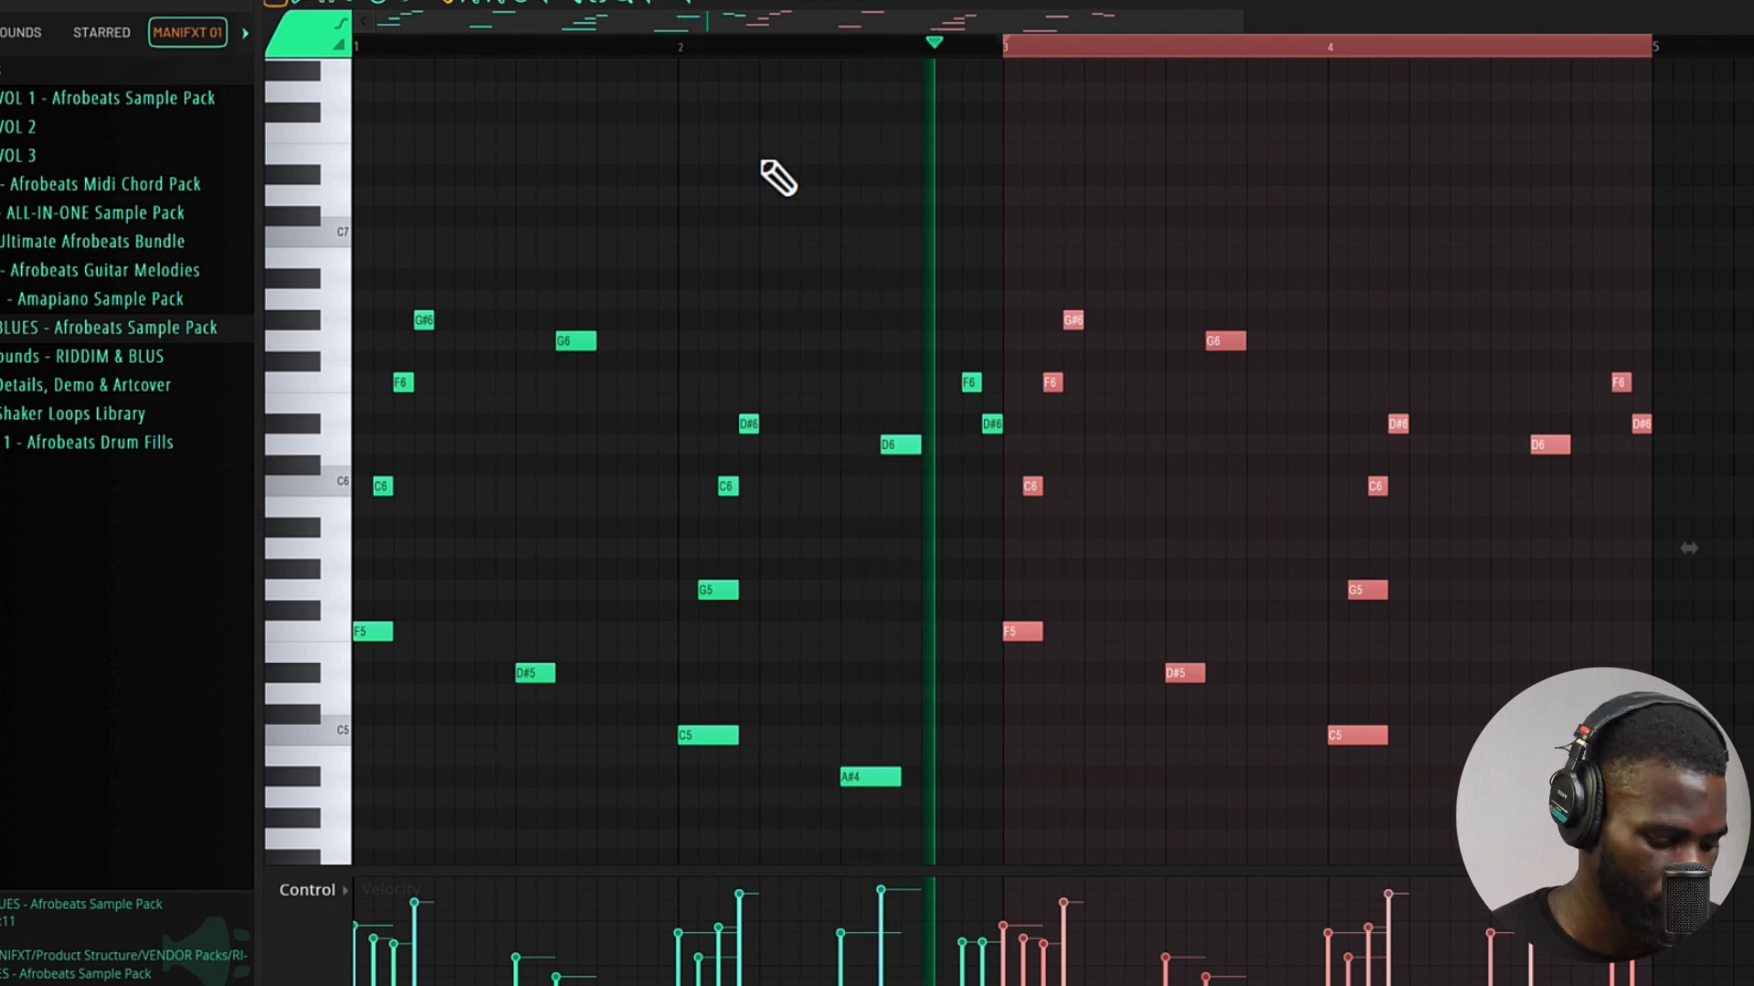
{"action": "key", "text": "ctrl+a"}
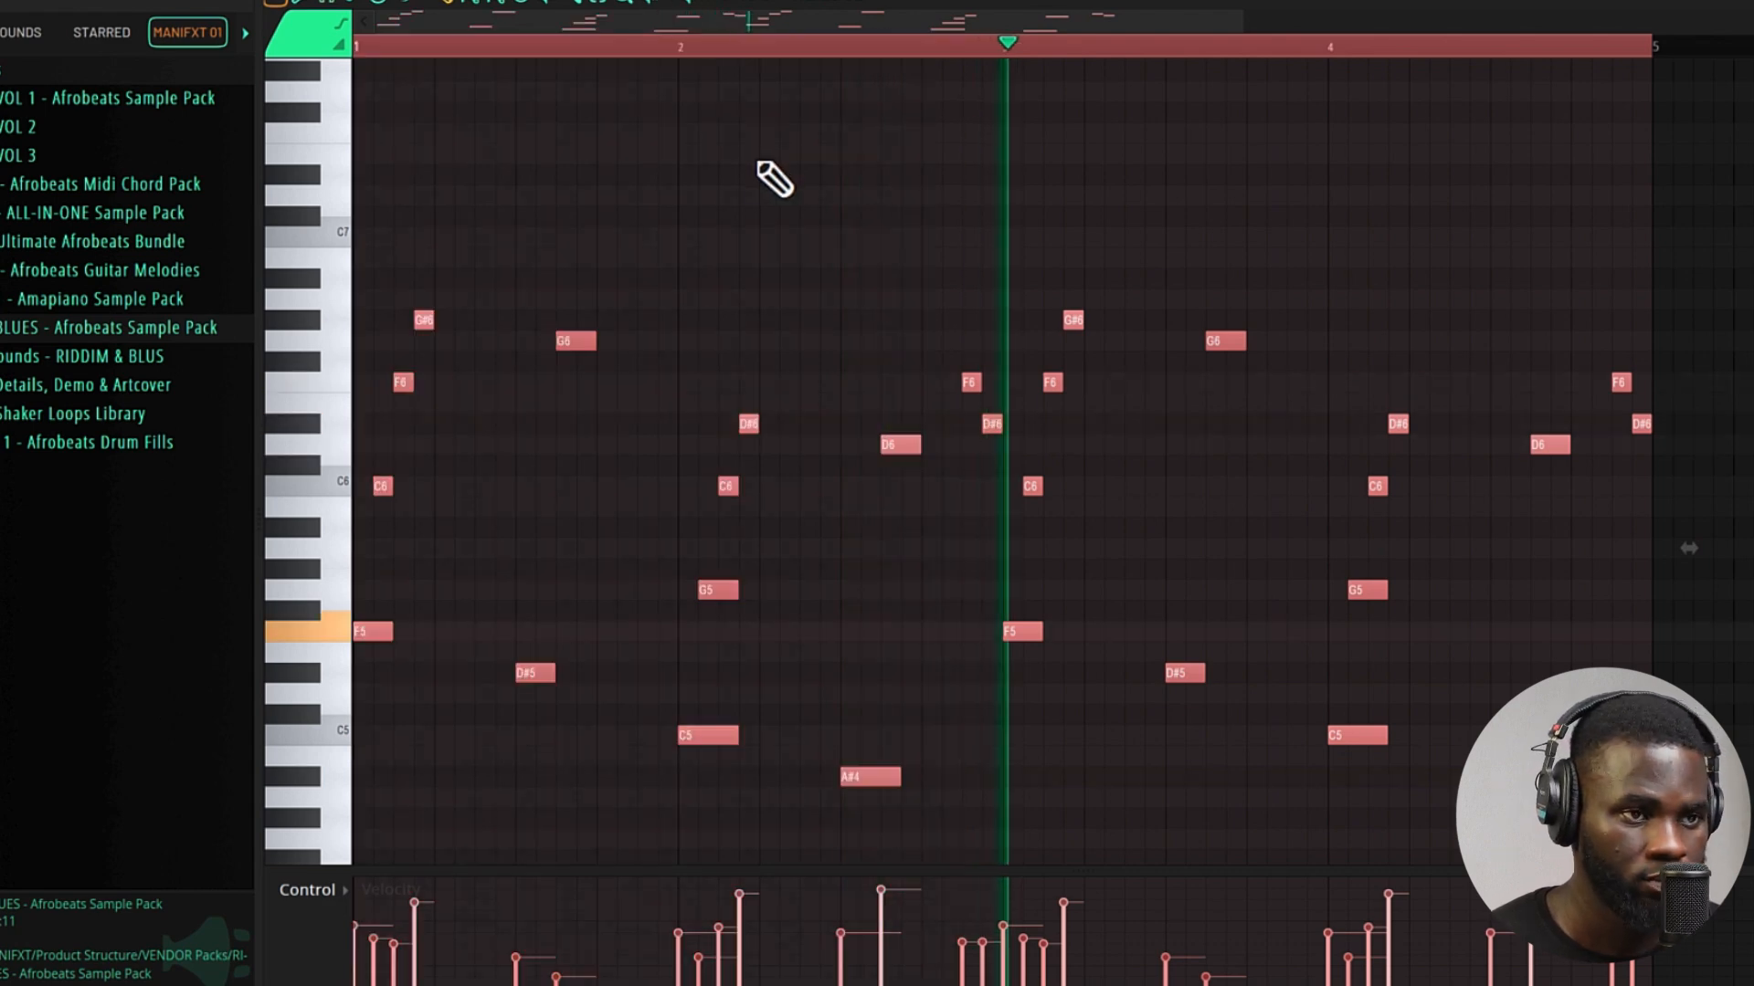
- Raise the D#6 just before bar 3 to G6 and play the melody through bar 4
{"action": "key", "text": "space"}
{"action": "scroll", "coordinate": [951, 294], "scroll_direction": "up", "scroll_amount": 3}
{"action": "key", "text": "space"}
{"action": "left_click", "coordinate": [957, 302]}
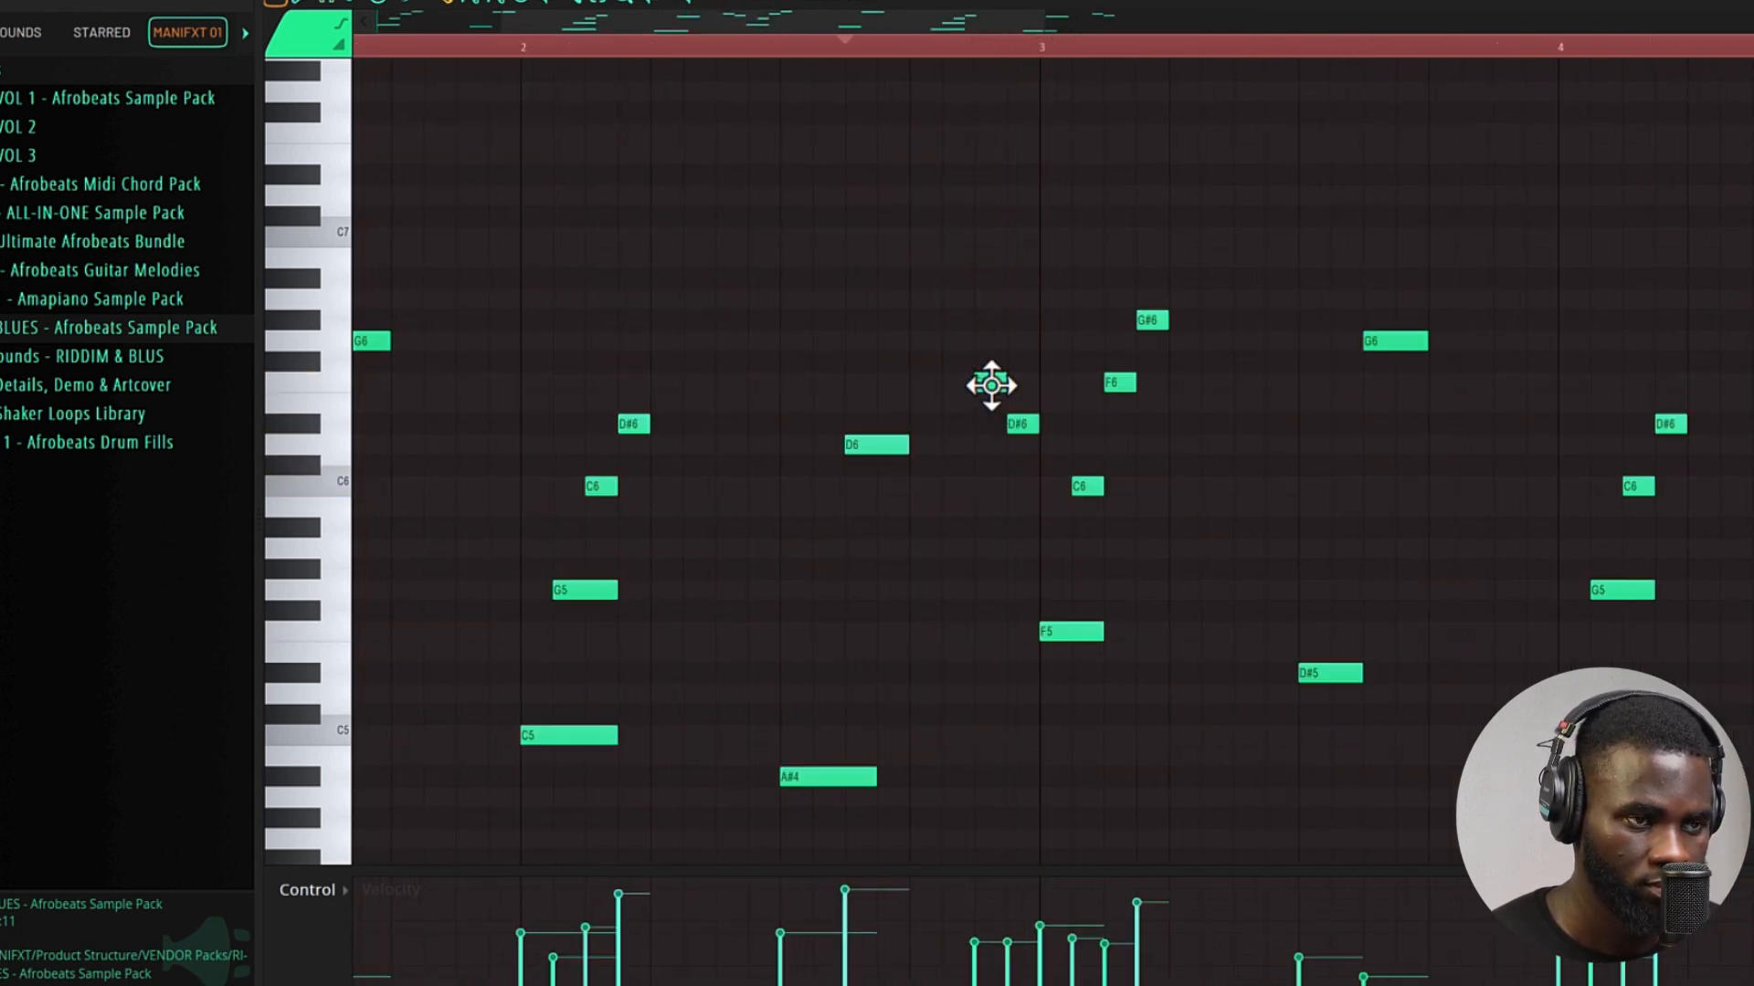
{"action": "key", "text": "space"}
{"action": "key", "text": "space"}
{"action": "left_click", "coordinate": [991, 385]}
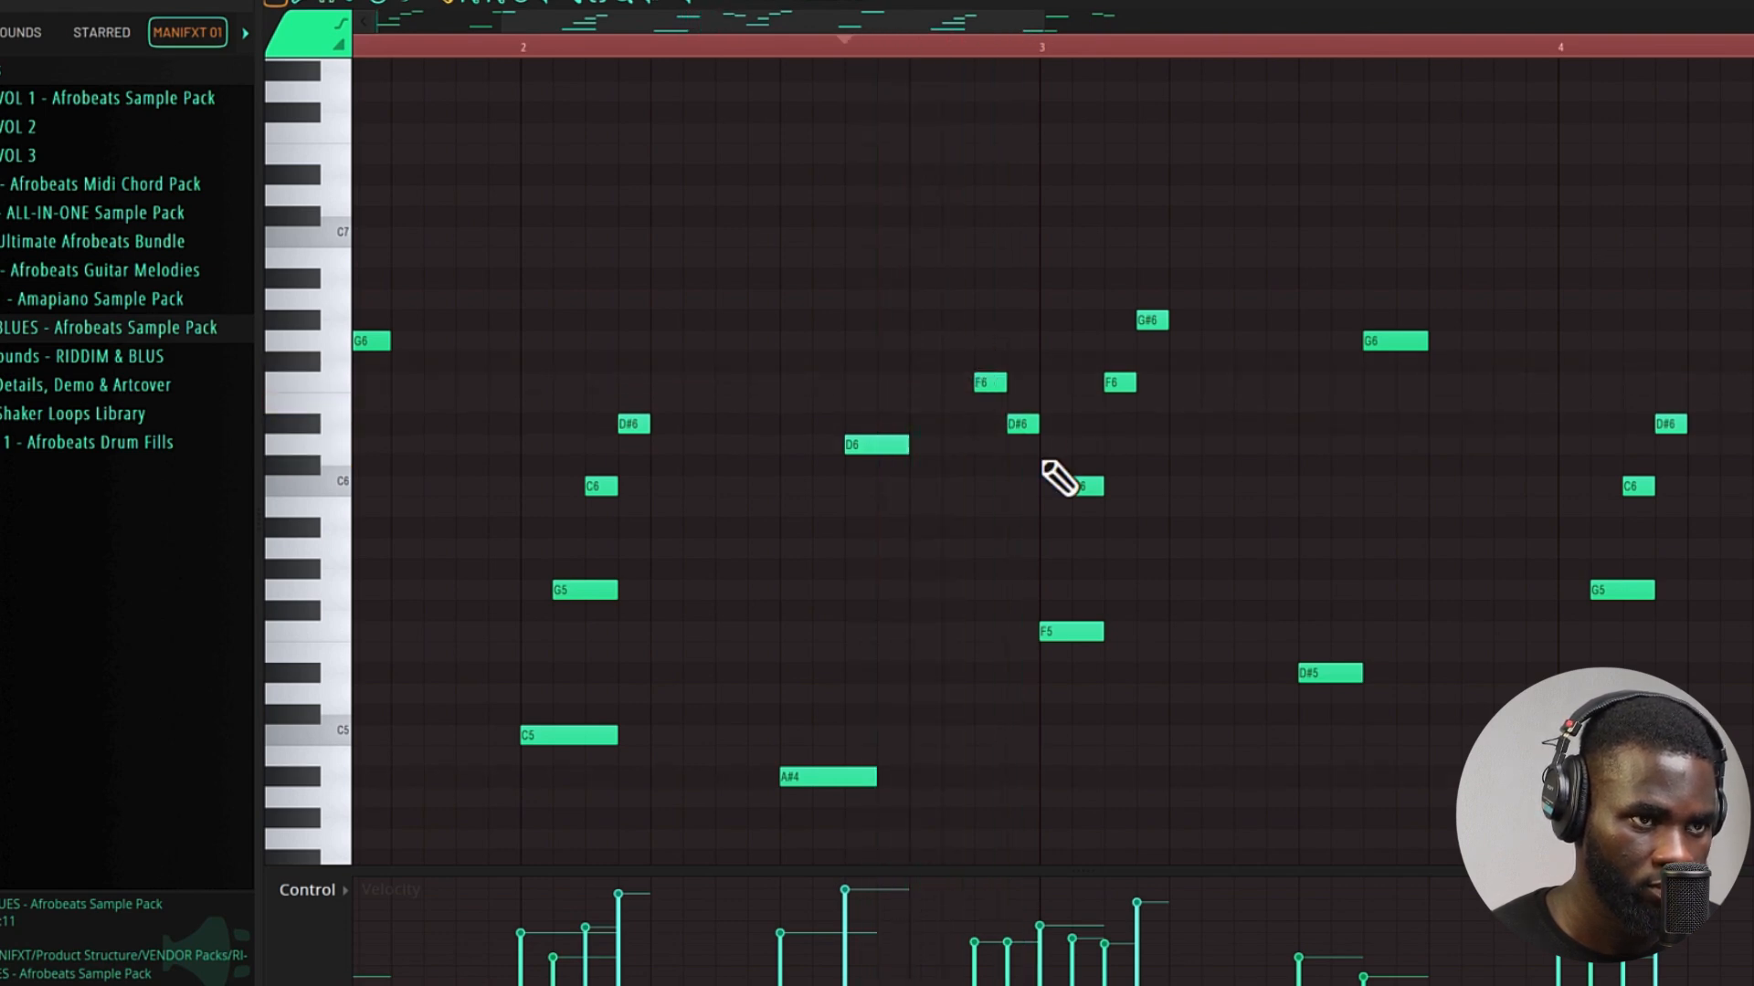
{"action": "key", "text": "space"}
{"action": "key", "text": "space"}
{"action": "left_click", "coordinate": [1018, 341]}
{"action": "key", "text": "space"}
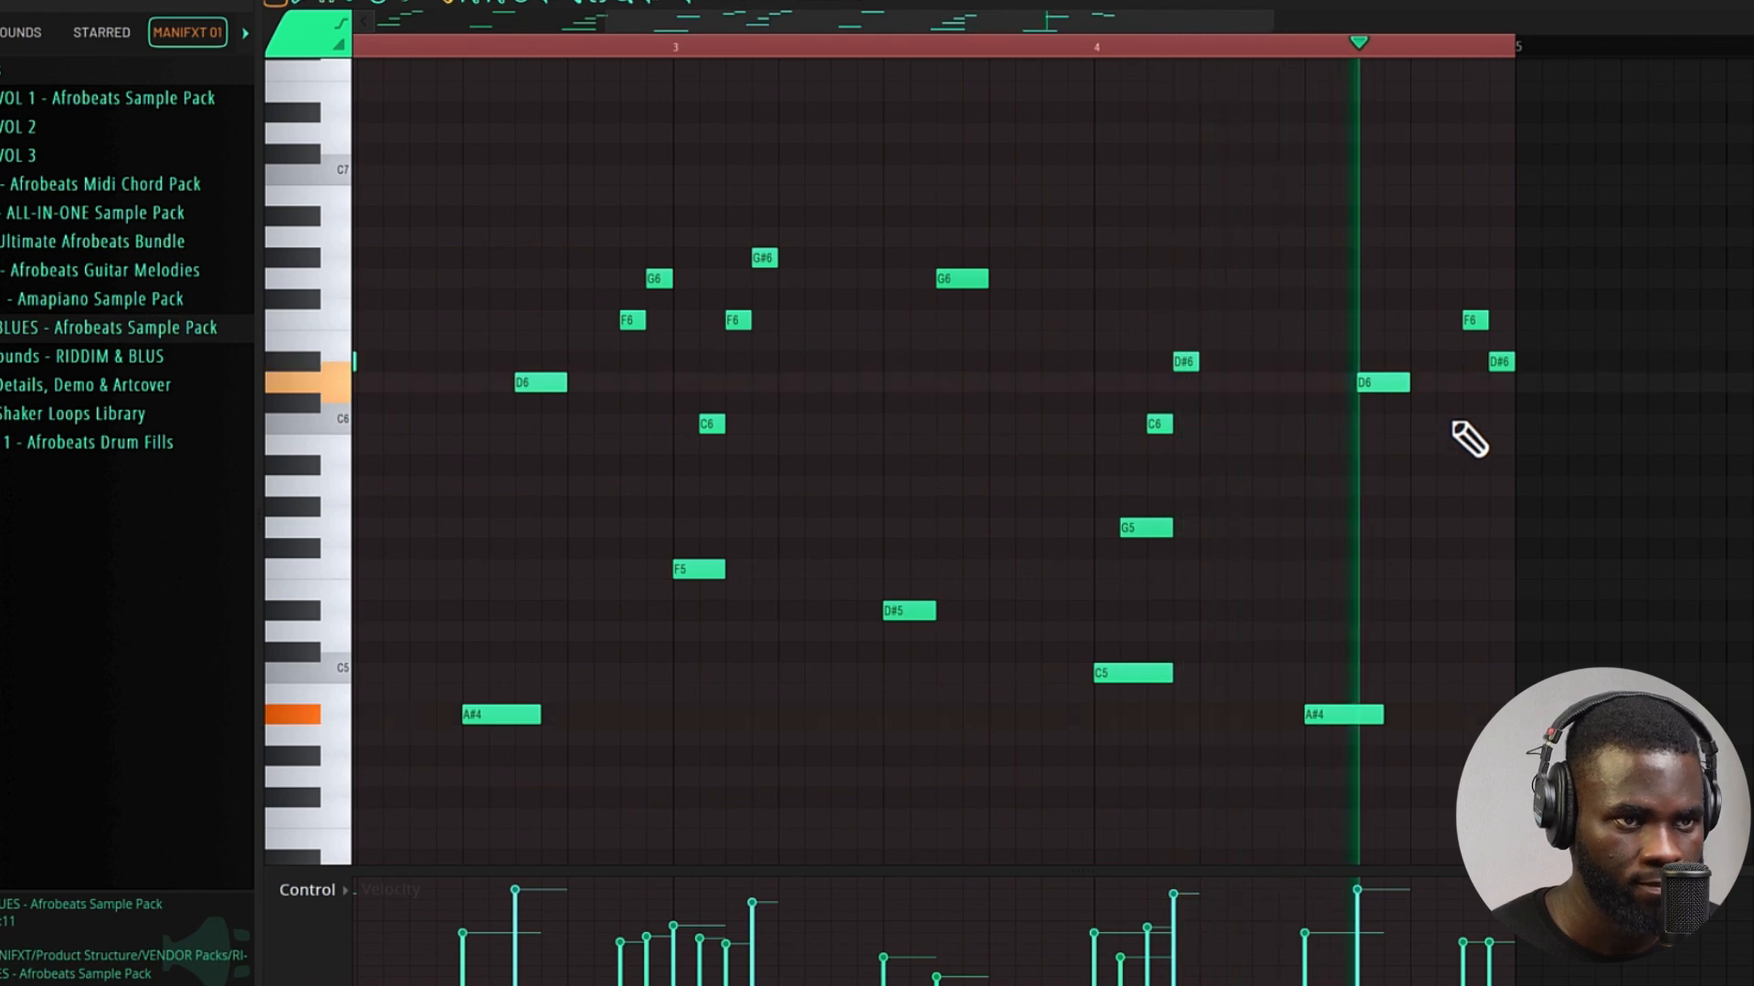
{"action": "left_click", "coordinate": [1358, 46]}
{"action": "scroll", "coordinate": [1459, 431], "scroll_direction": "up", "scroll_amount": 2}
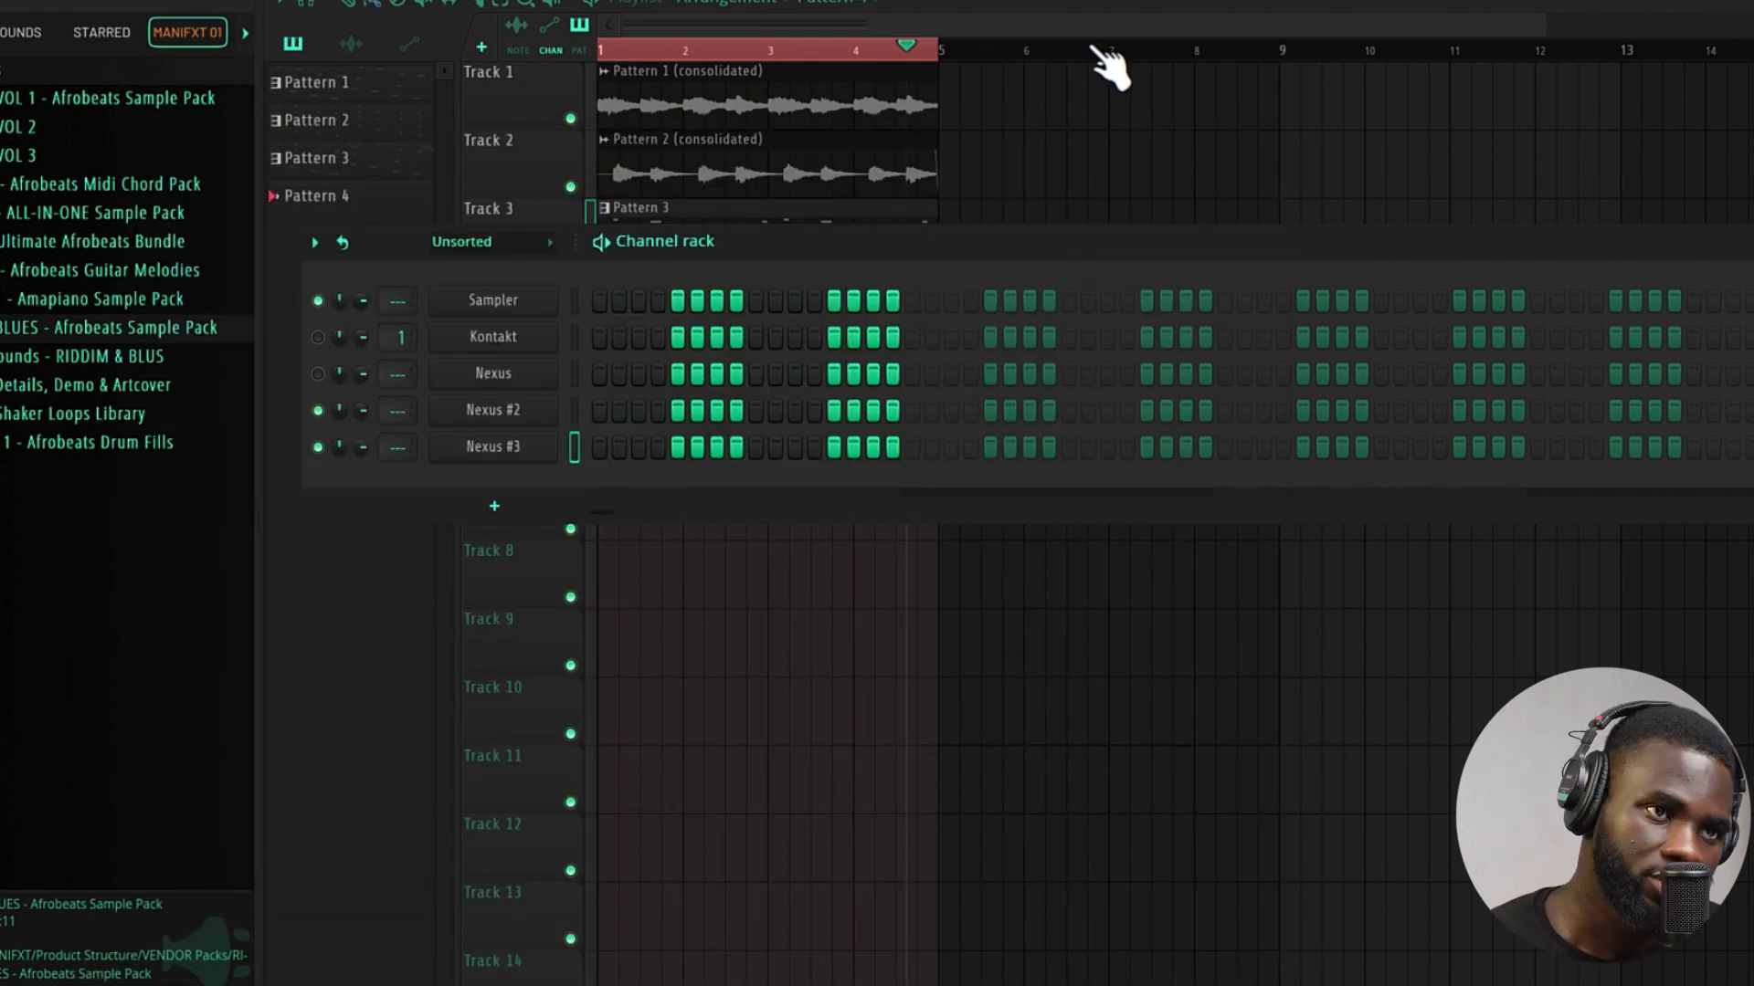
- Play the three layers in the playlist, unmute and select the Kontakt channel, and play the loop again
{"action": "key", "text": "F6"}
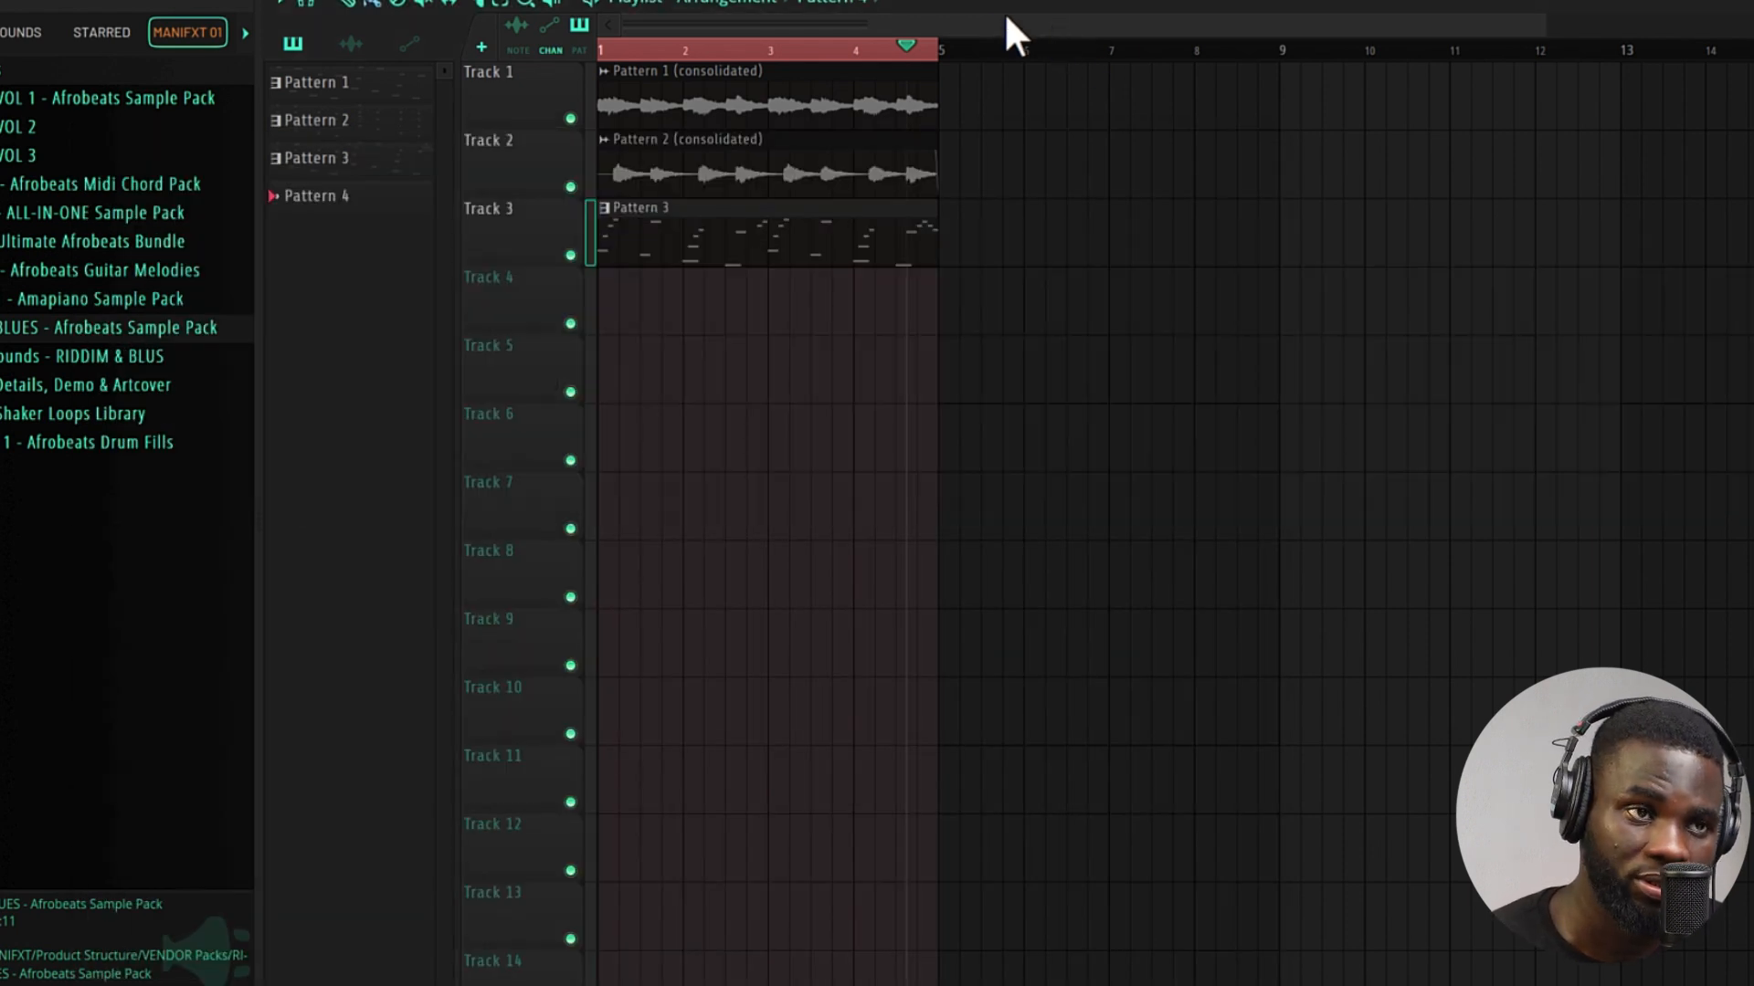
{"action": "key", "text": "space"}
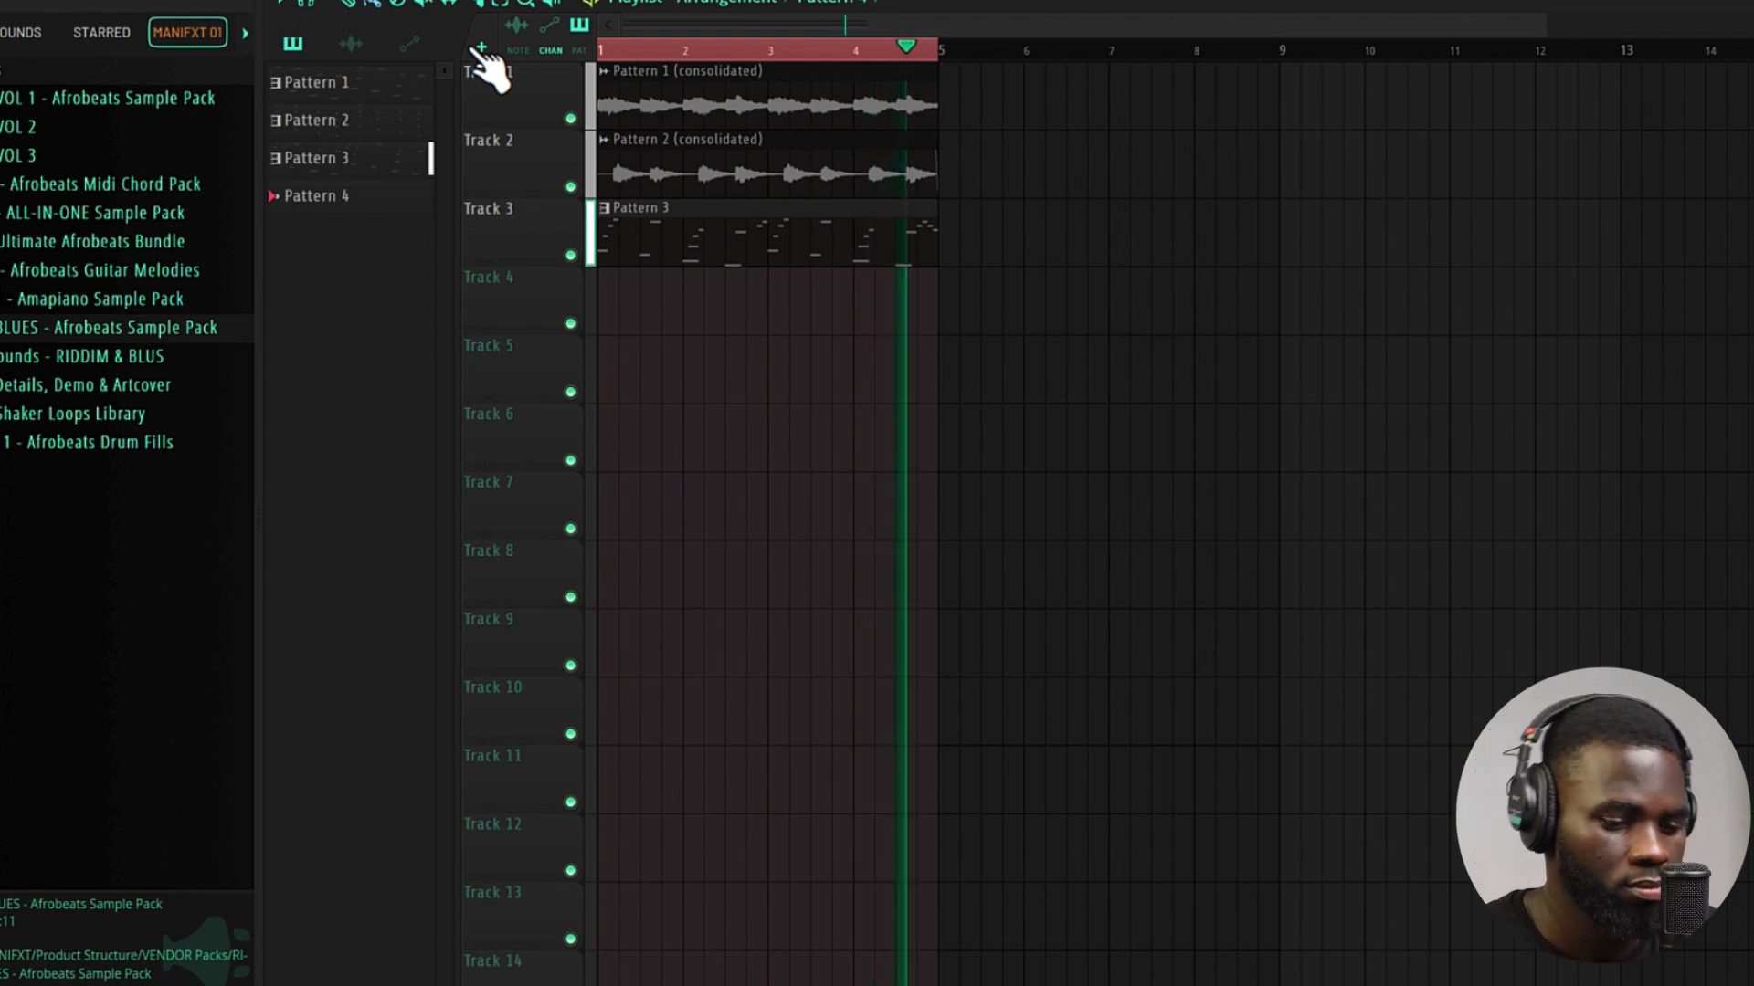
{"action": "key", "text": "F6"}
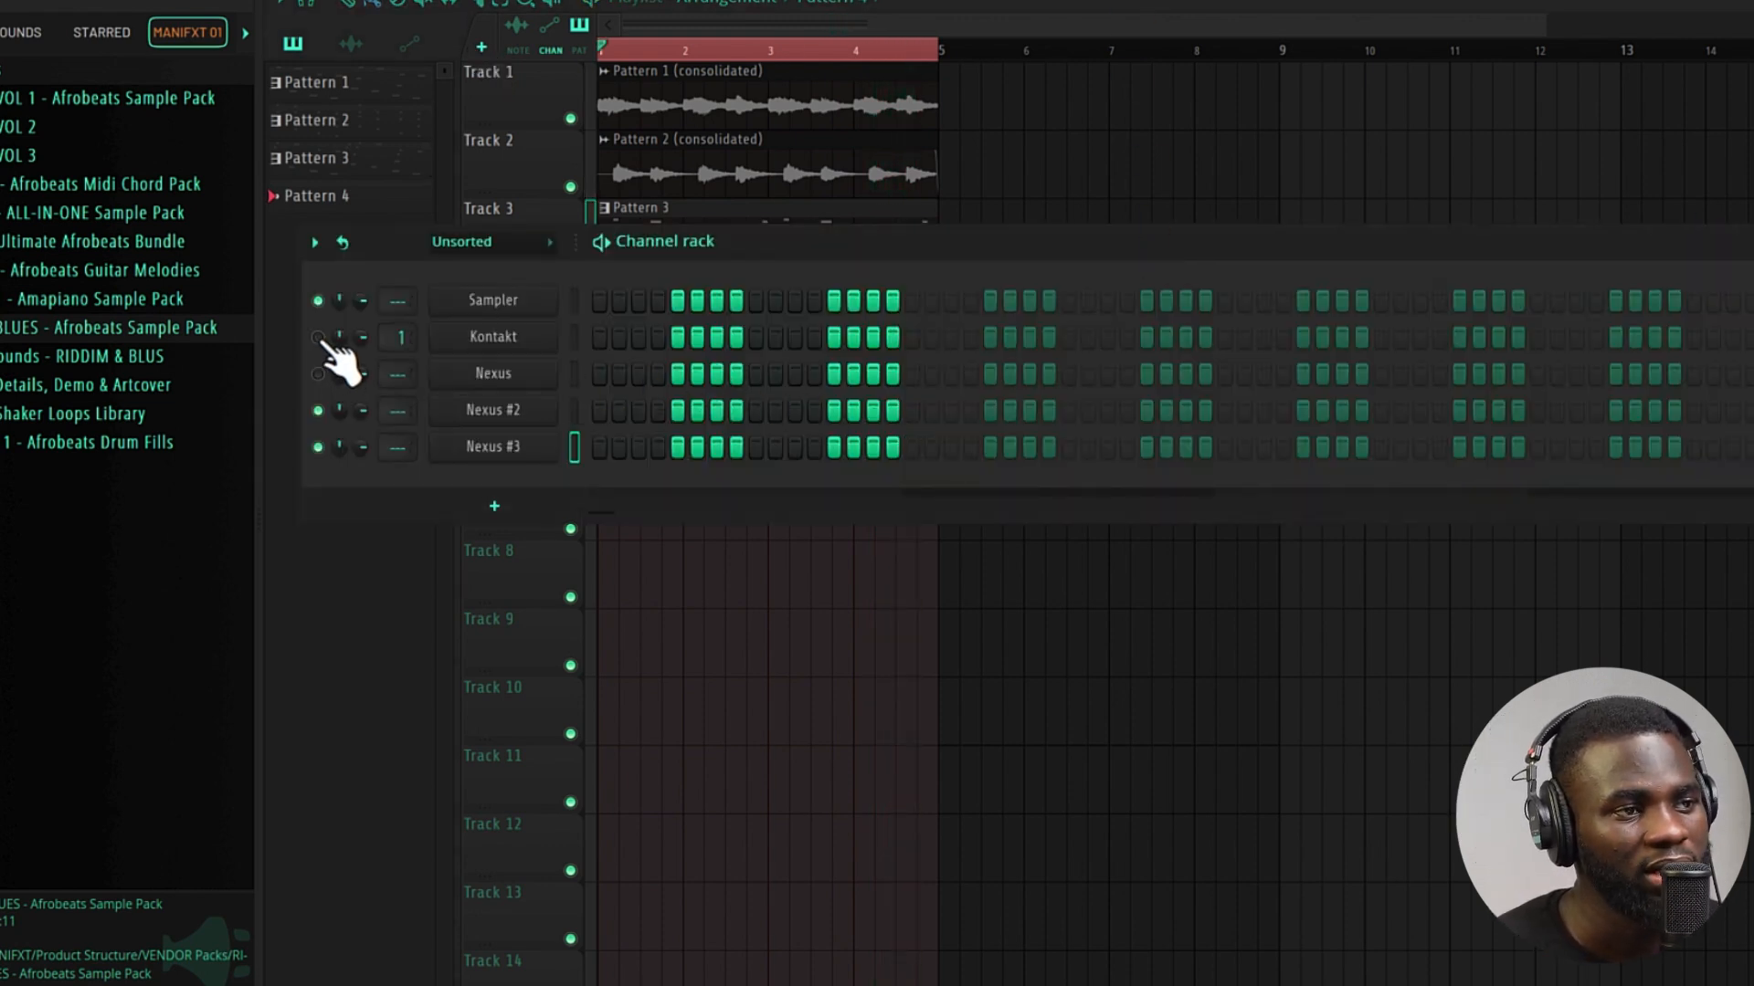
{"action": "left_click", "coordinate": [573, 336]}
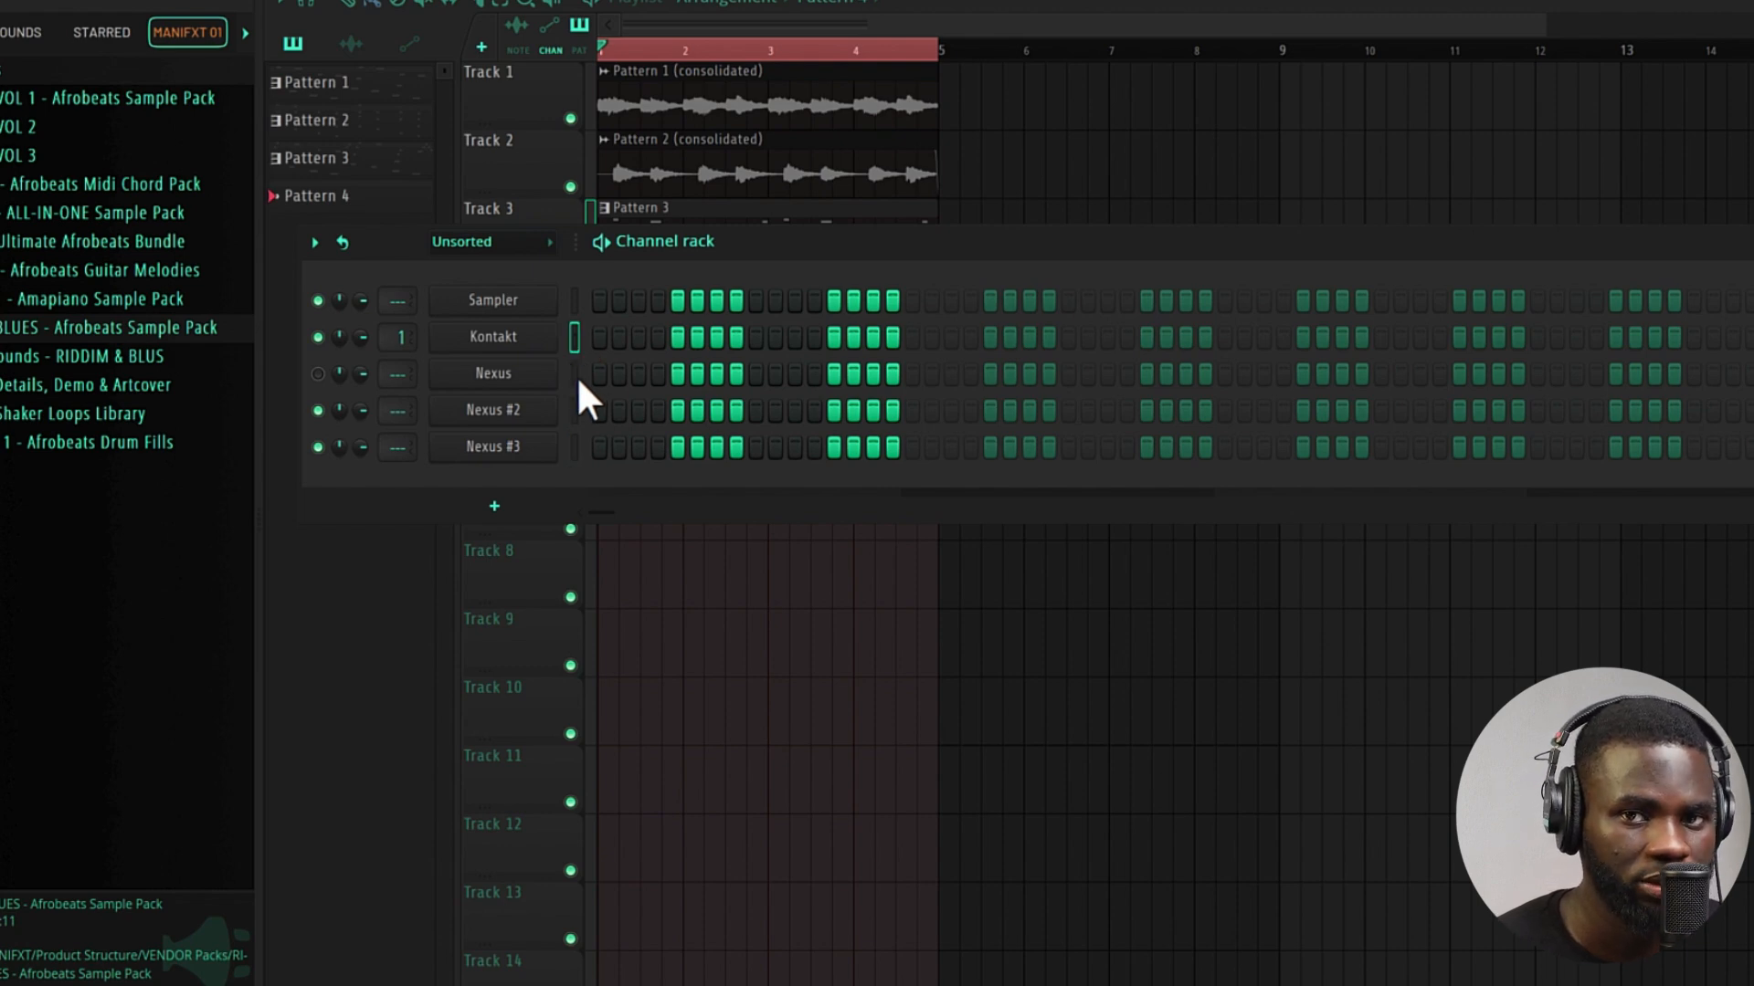
{"action": "key", "text": "space"}
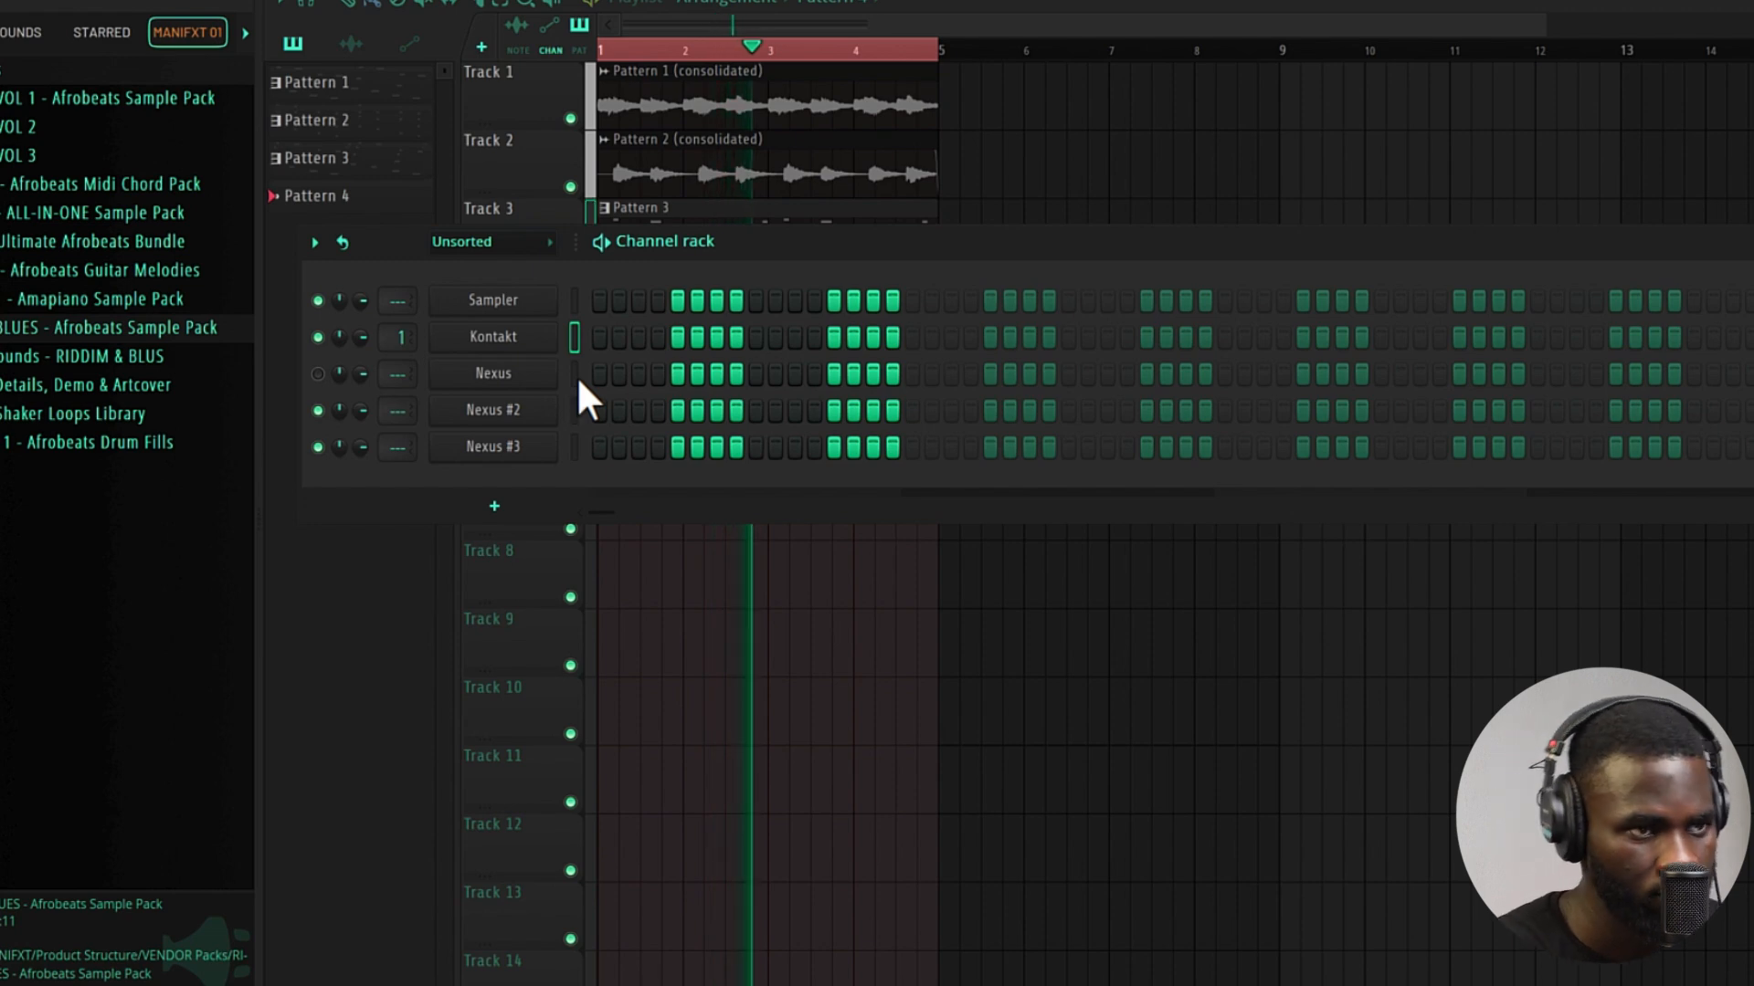
- Switch off ValhallaVintageVerb on mixer Insert 122, delete the Sampler channel and return to the playlist
{"action": "key", "text": "F9"}
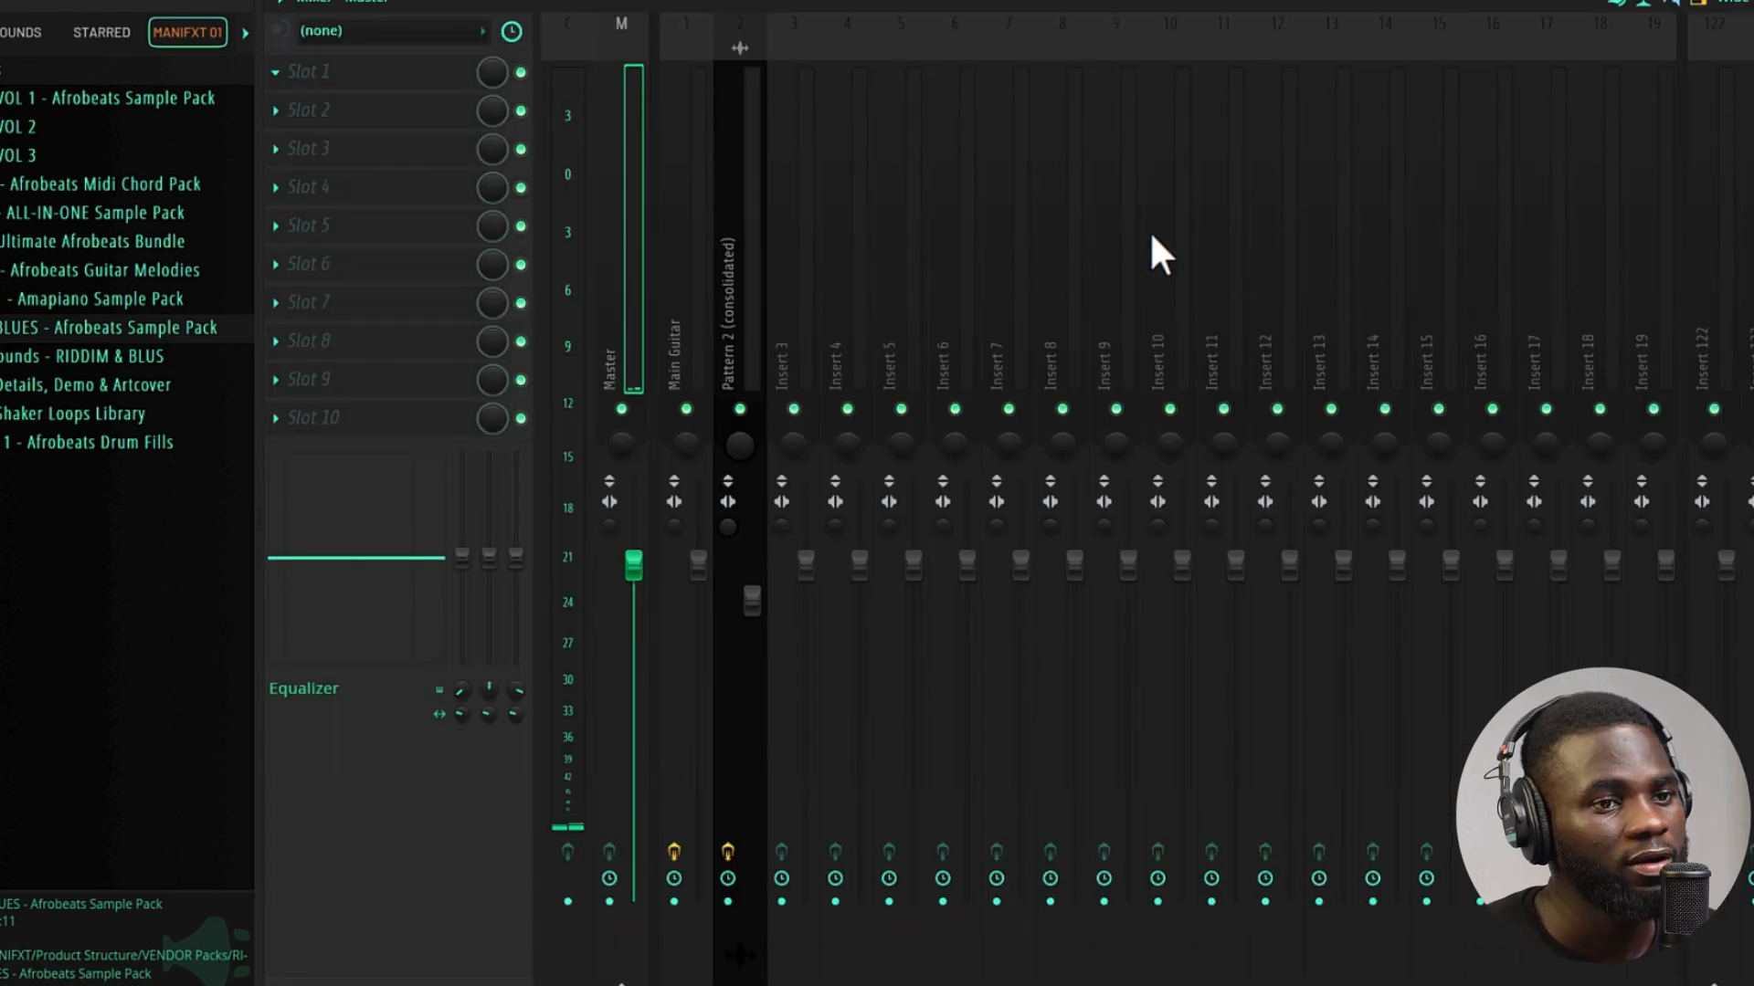
{"action": "left_click", "coordinate": [1729, 249]}
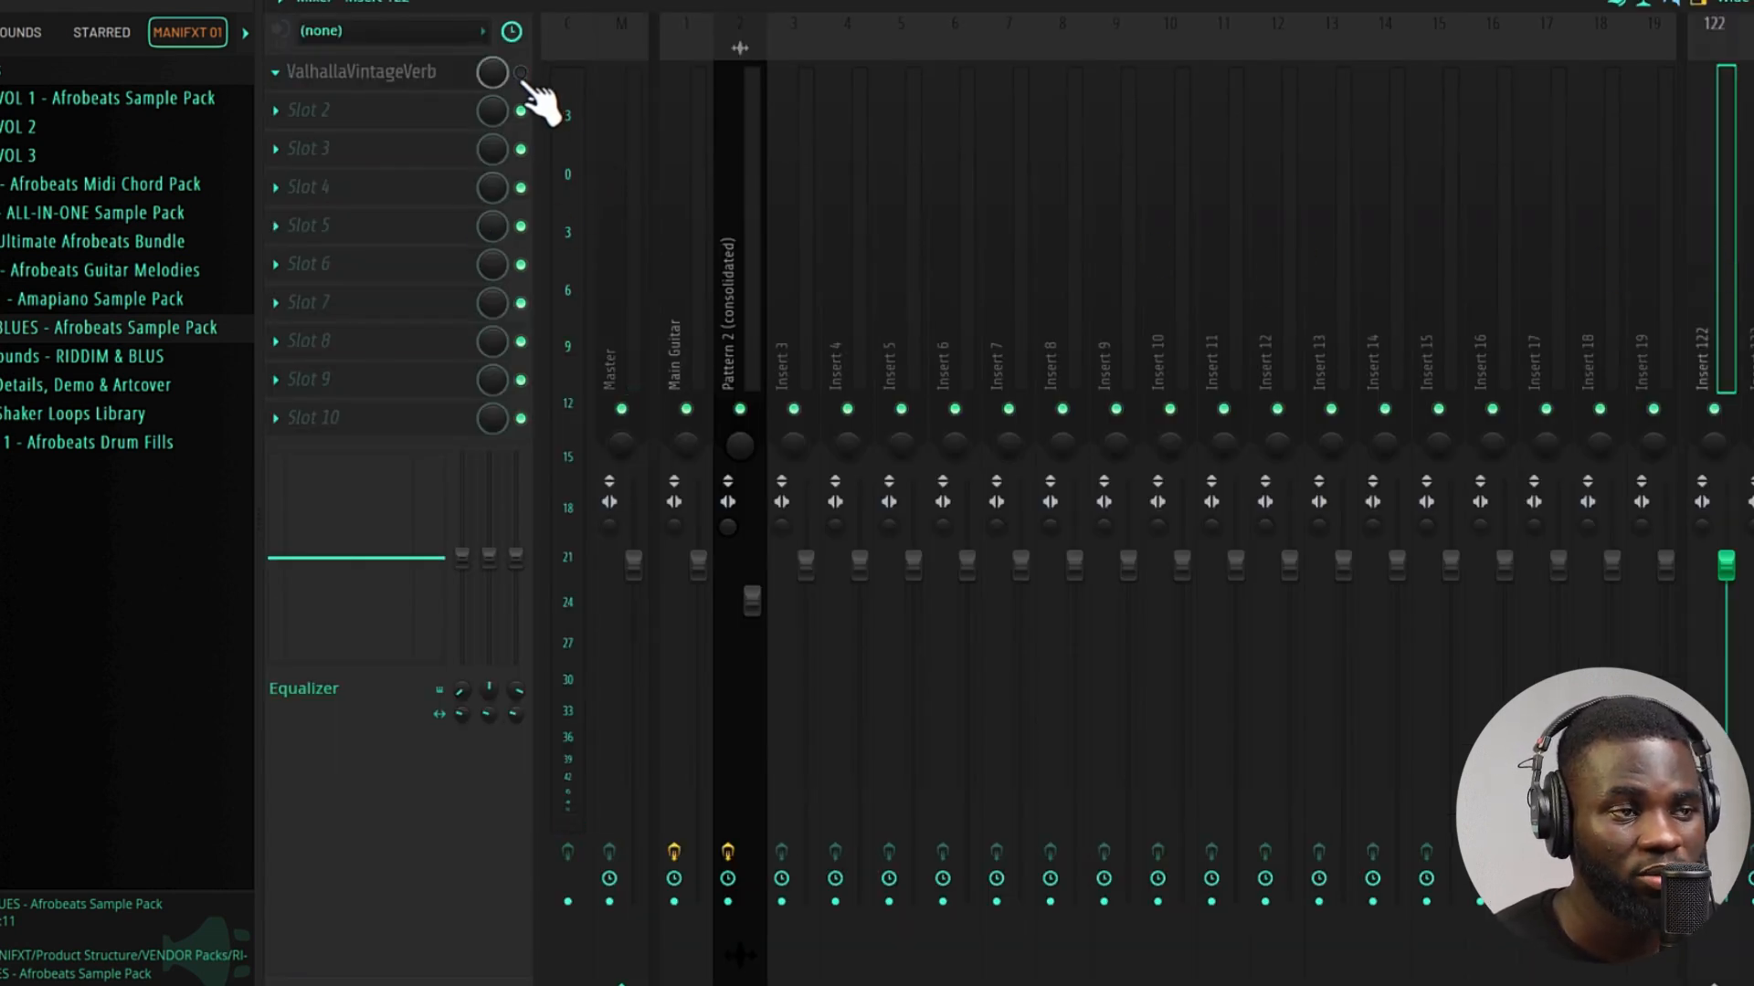
{"action": "key", "text": "F9"}
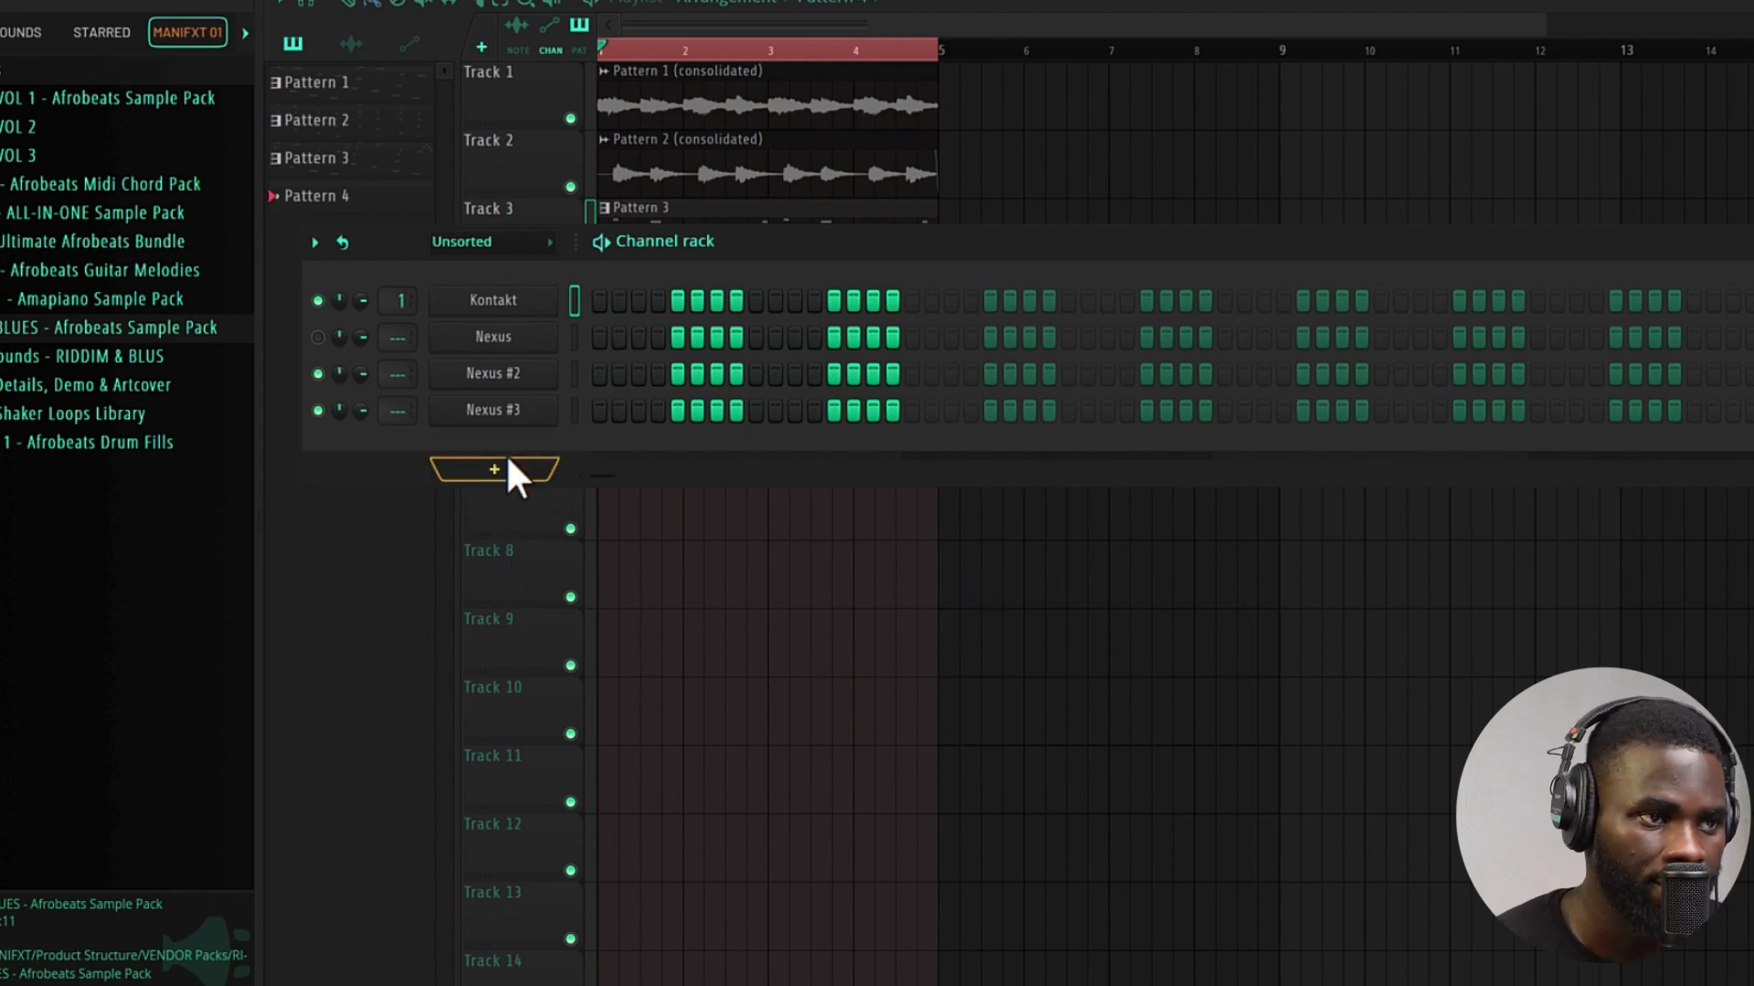
{"action": "key", "text": "F6"}
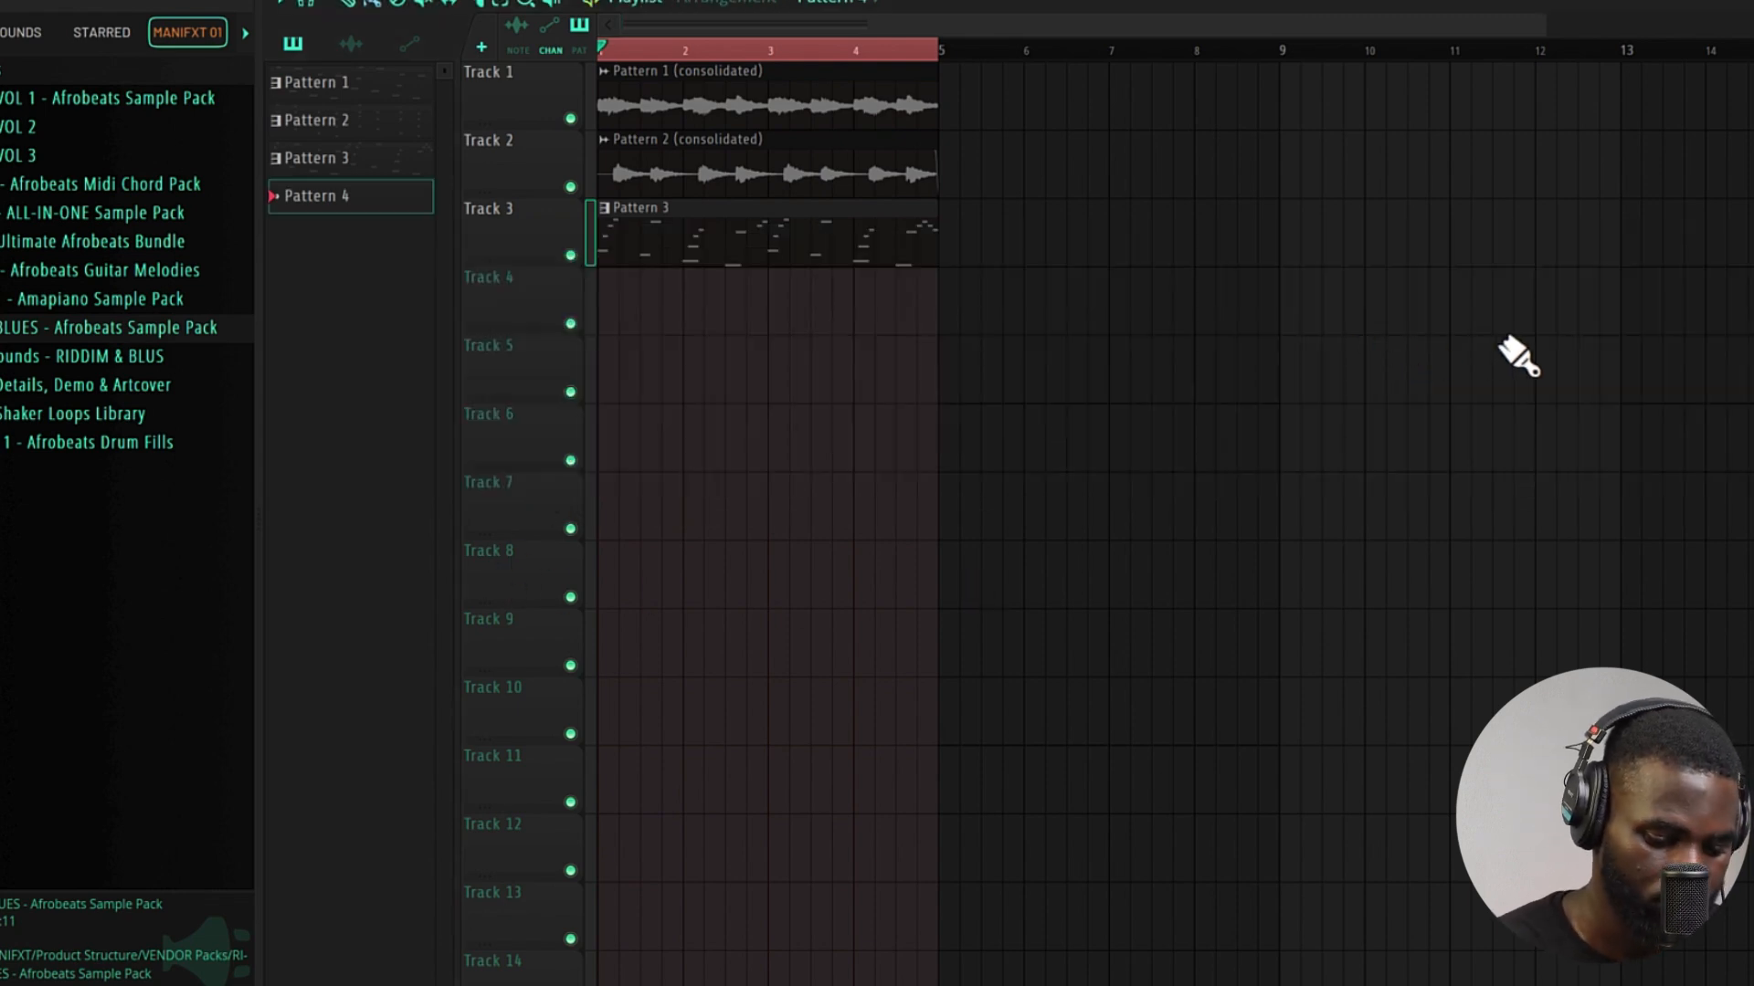
- Play the playlist loop and add a TRITON instrument channel to the channel rack
{"action": "key", "text": "space"}
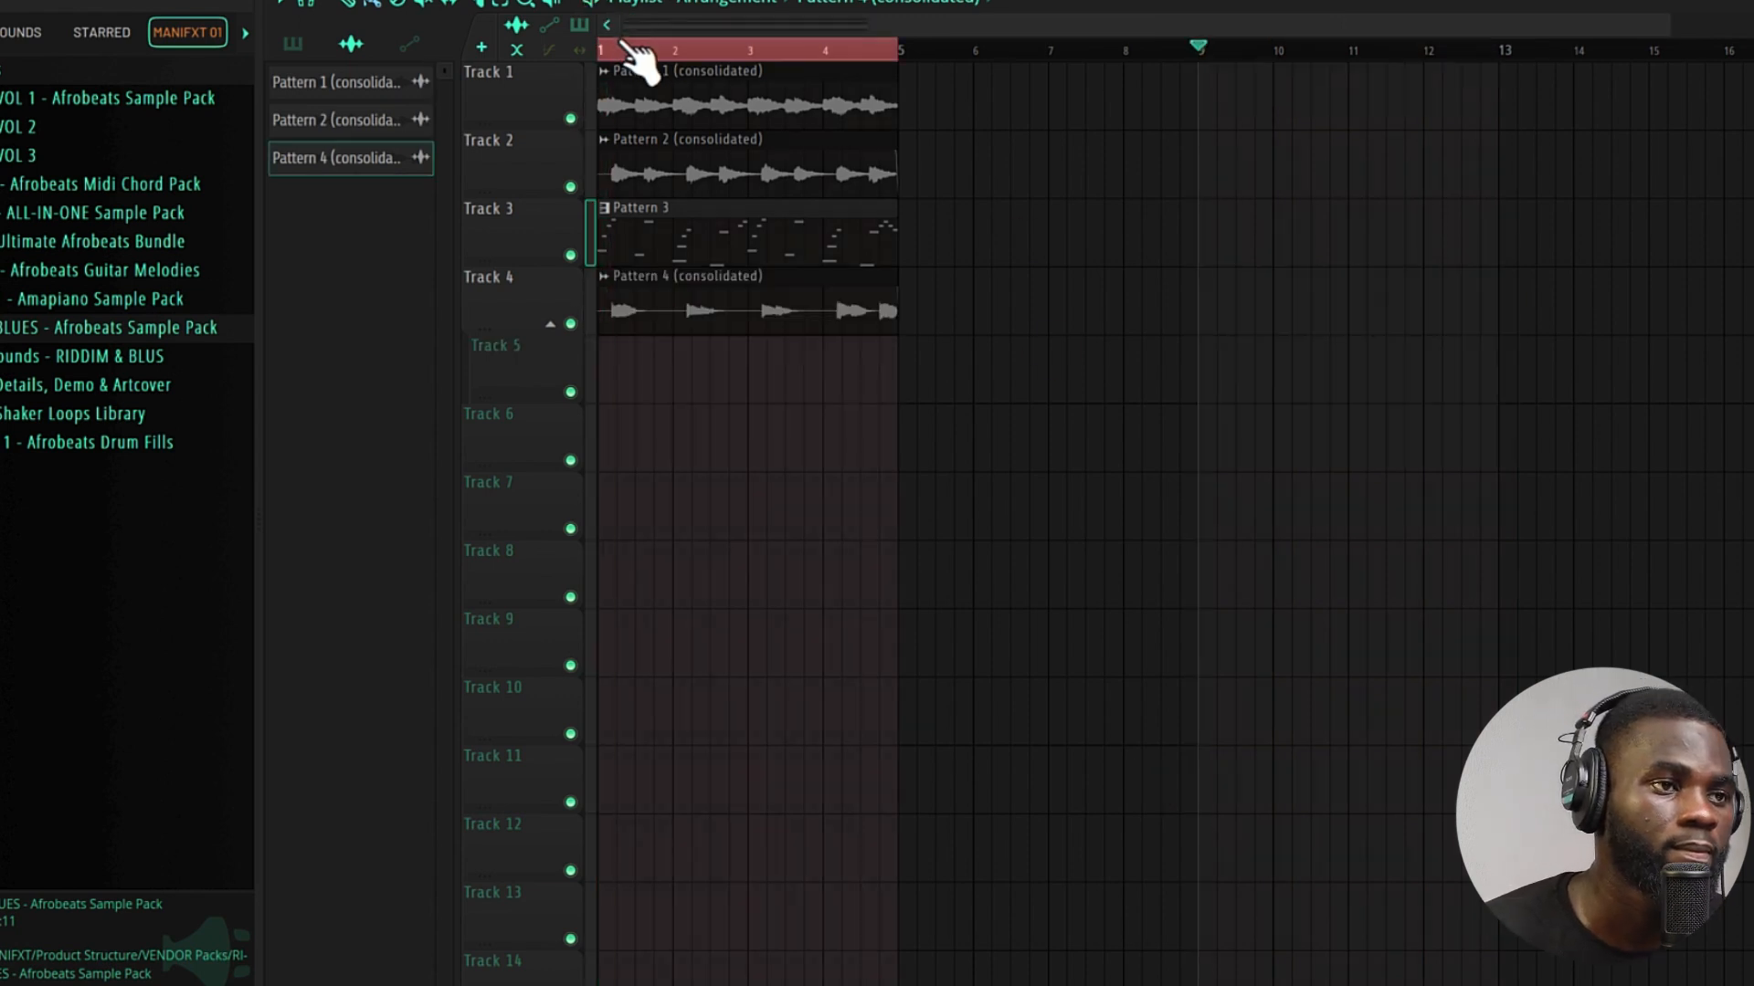
{"action": "key", "text": "space"}
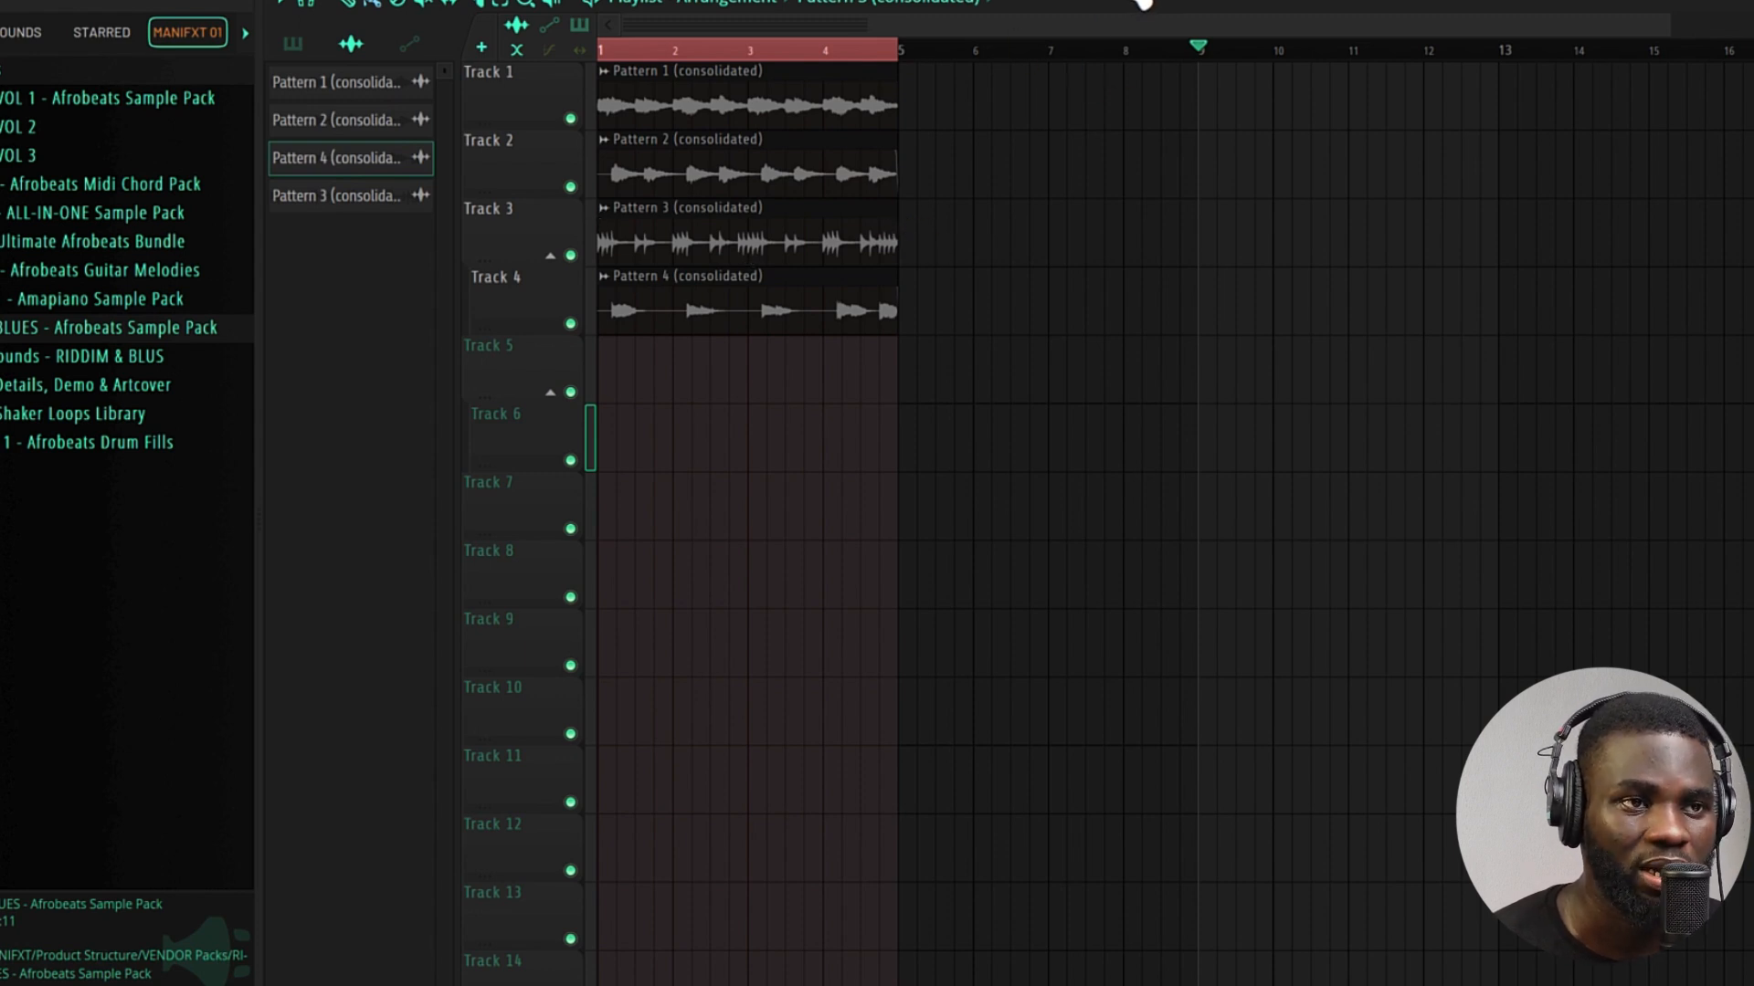
{"action": "key", "text": "F6"}
{"action": "left_click", "coordinate": [495, 469]}
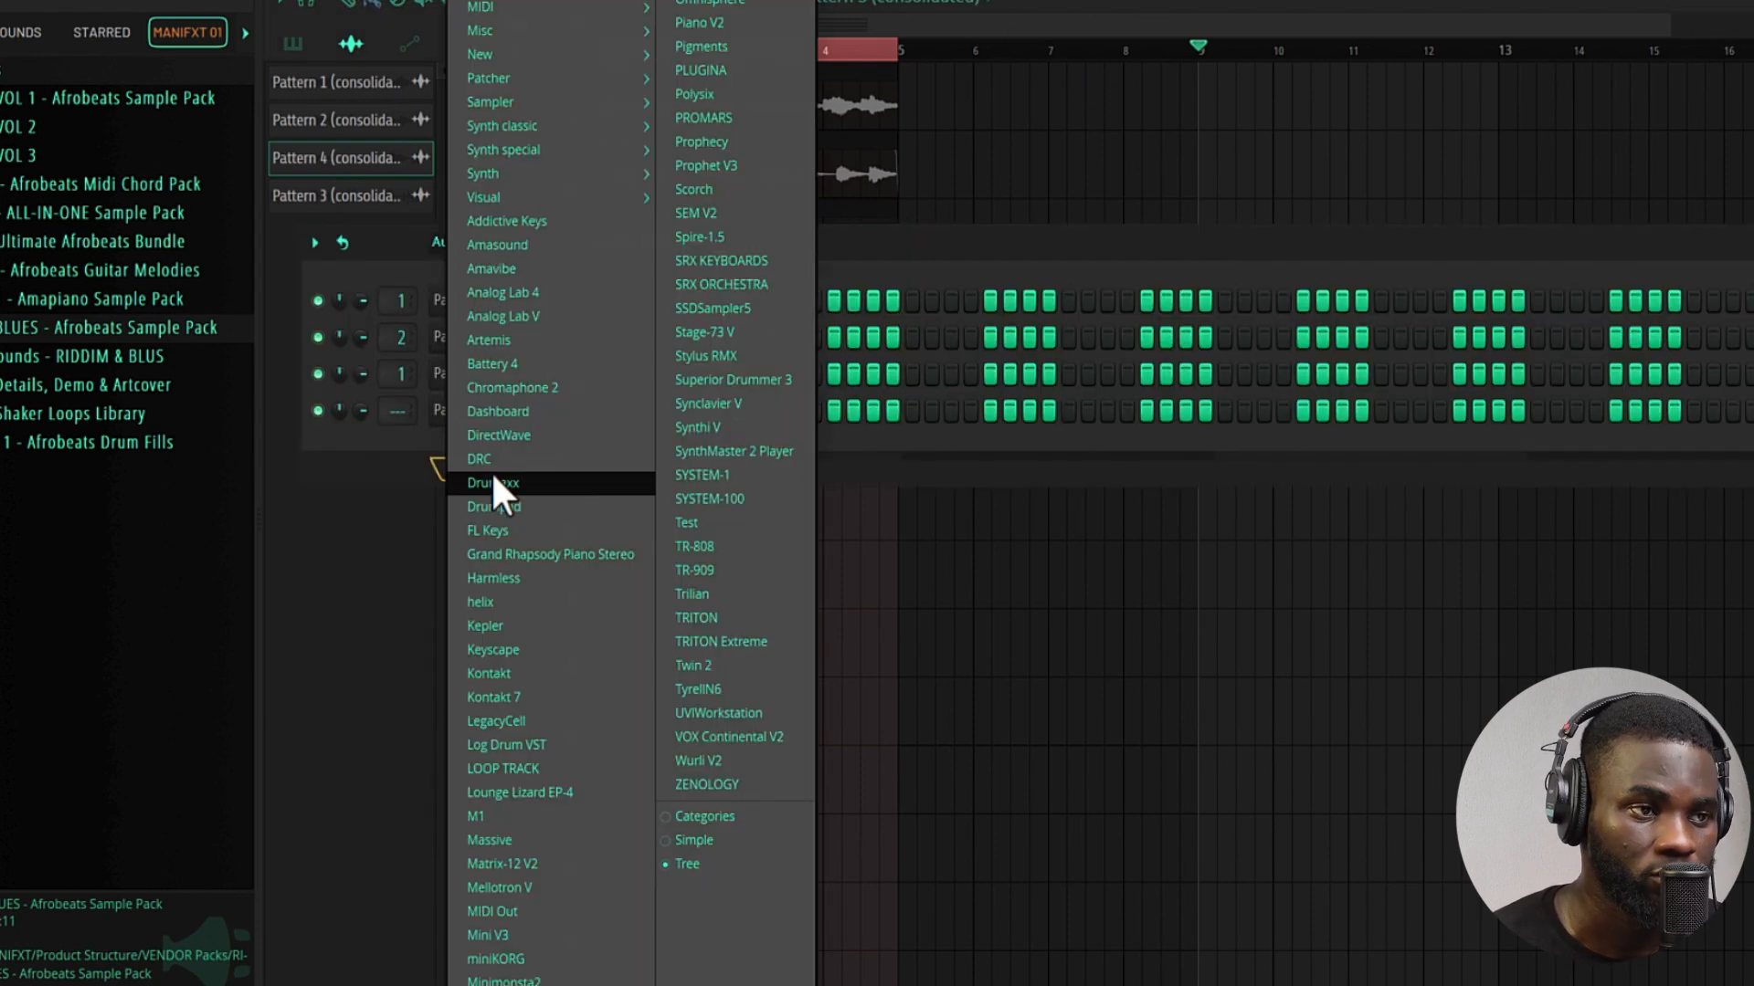
{"action": "left_click", "coordinate": [596, 934]}
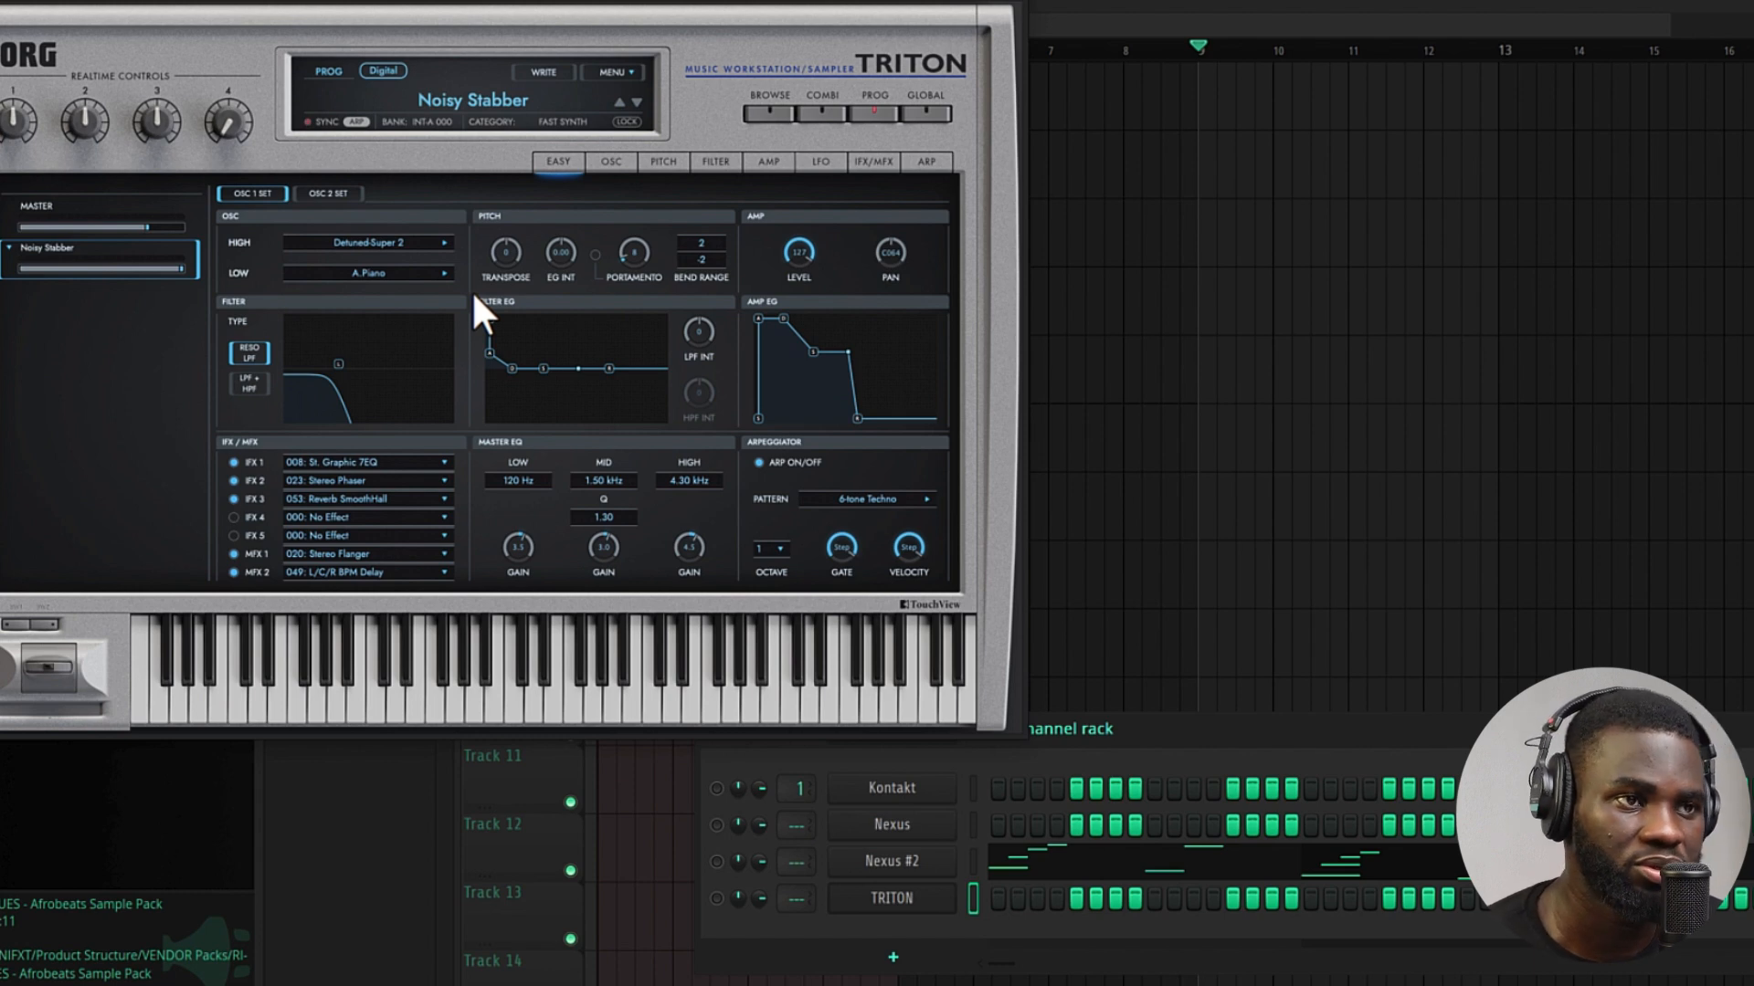
- Load the Nasty Bass program from TRITON's bass category and close the instrument
{"action": "left_click", "coordinate": [770, 114]}
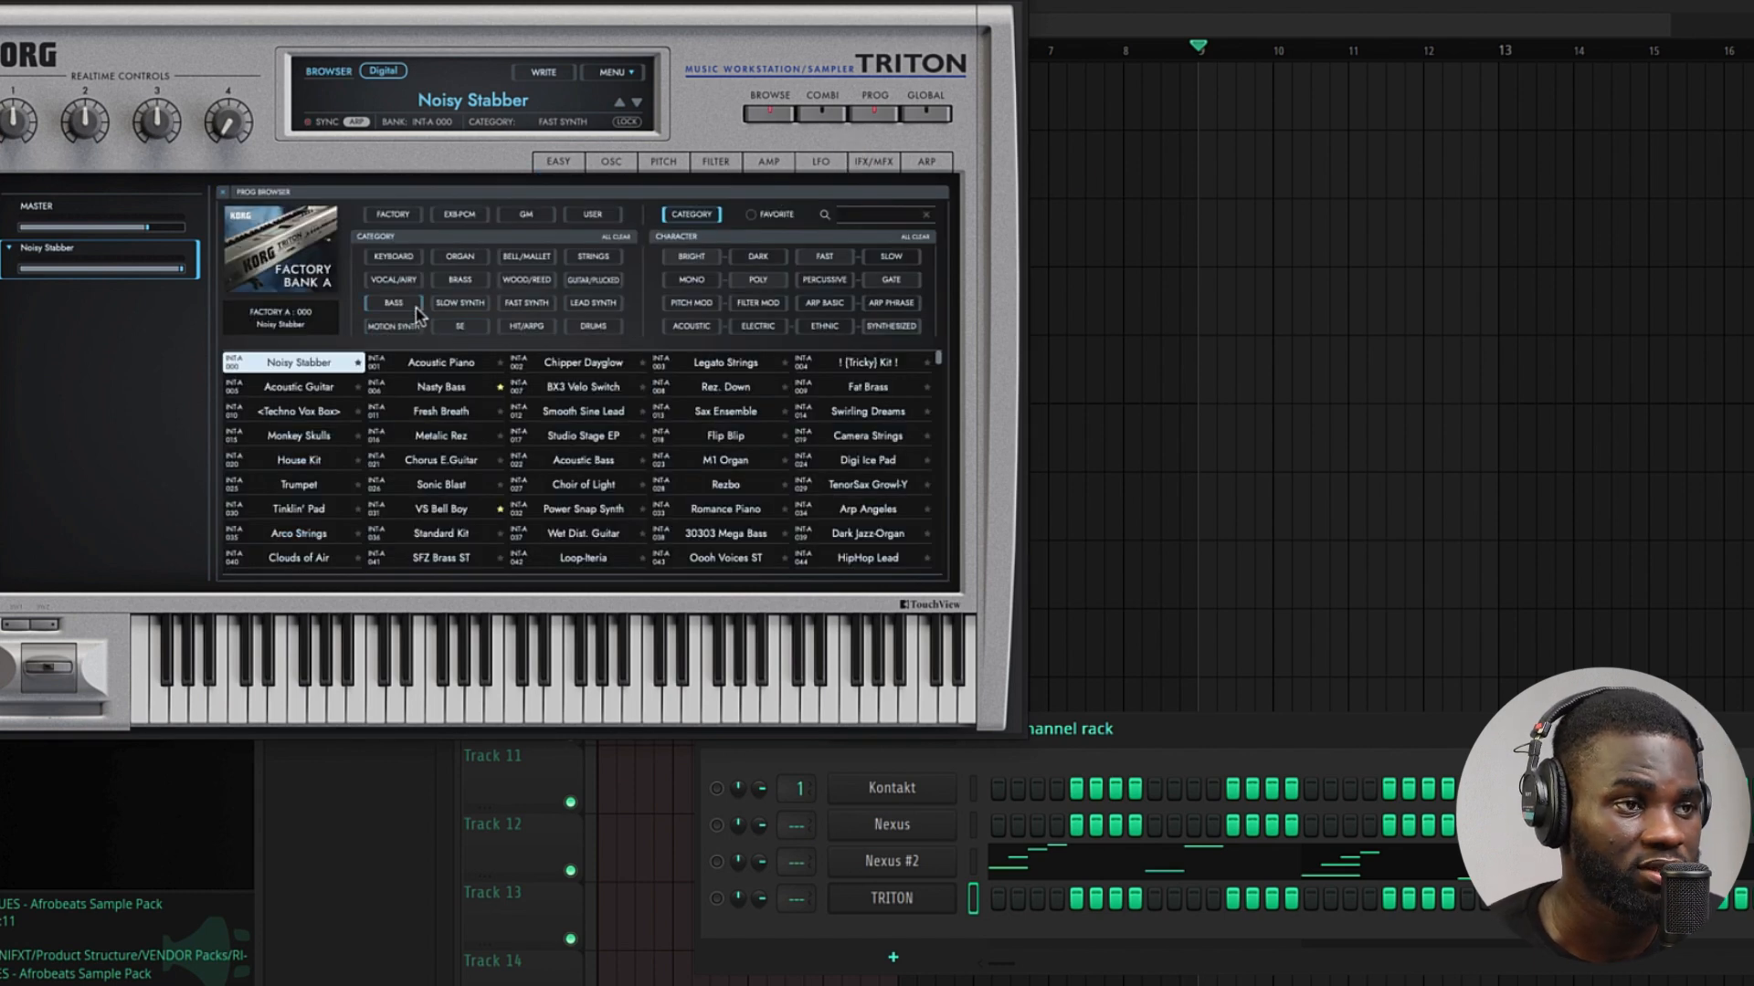
{"action": "left_click", "coordinate": [414, 310]}
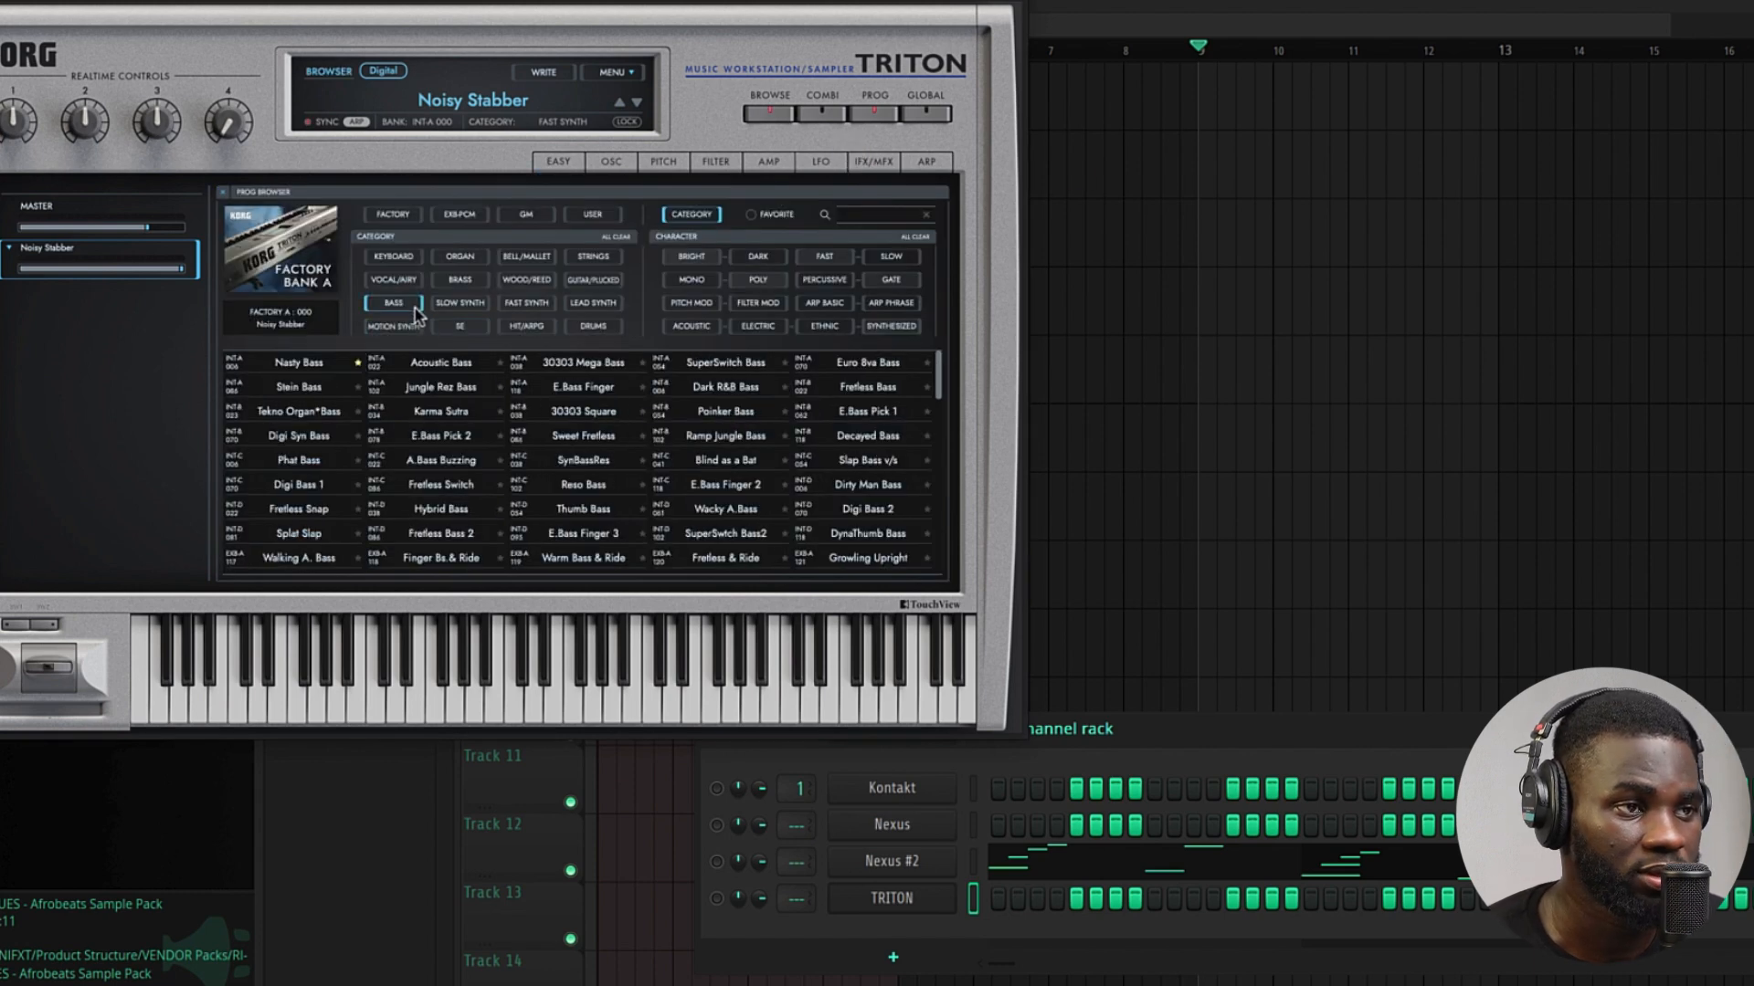
{"action": "left_click", "coordinate": [331, 364]}
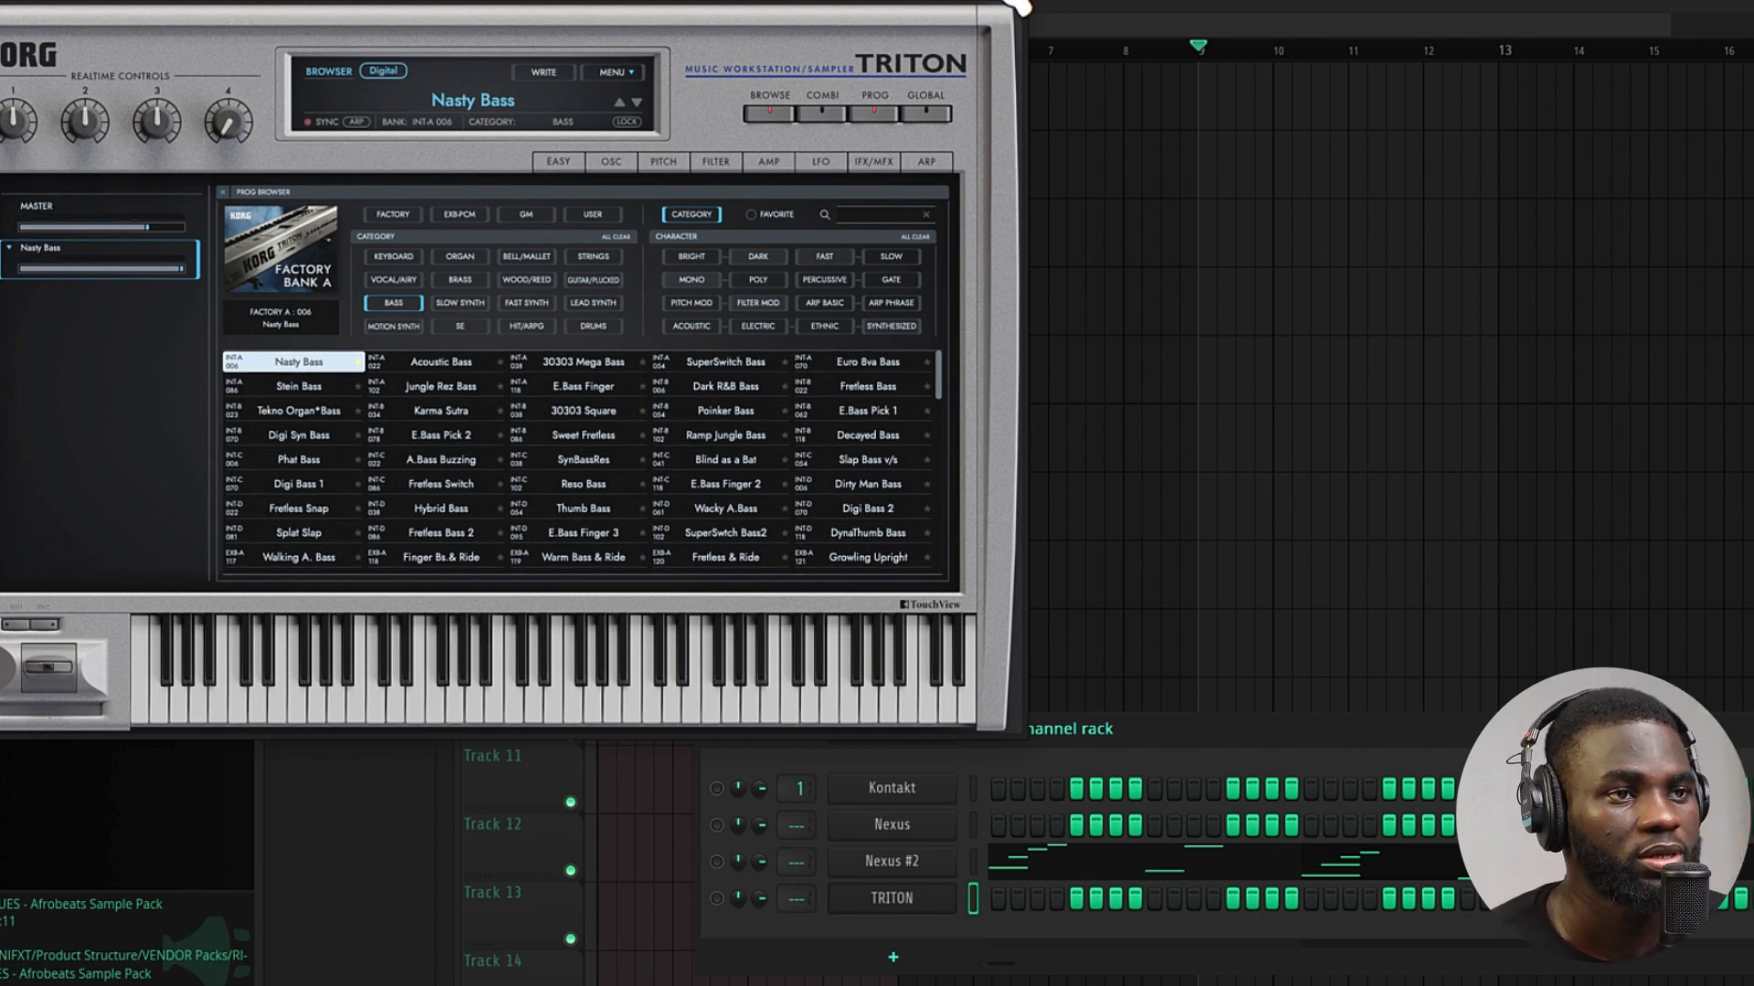
{"action": "key", "text": "Escape"}
- Create the empty Pattern 5 and place it at bar 1 of Track 5
{"action": "key", "text": "KP_Add"}
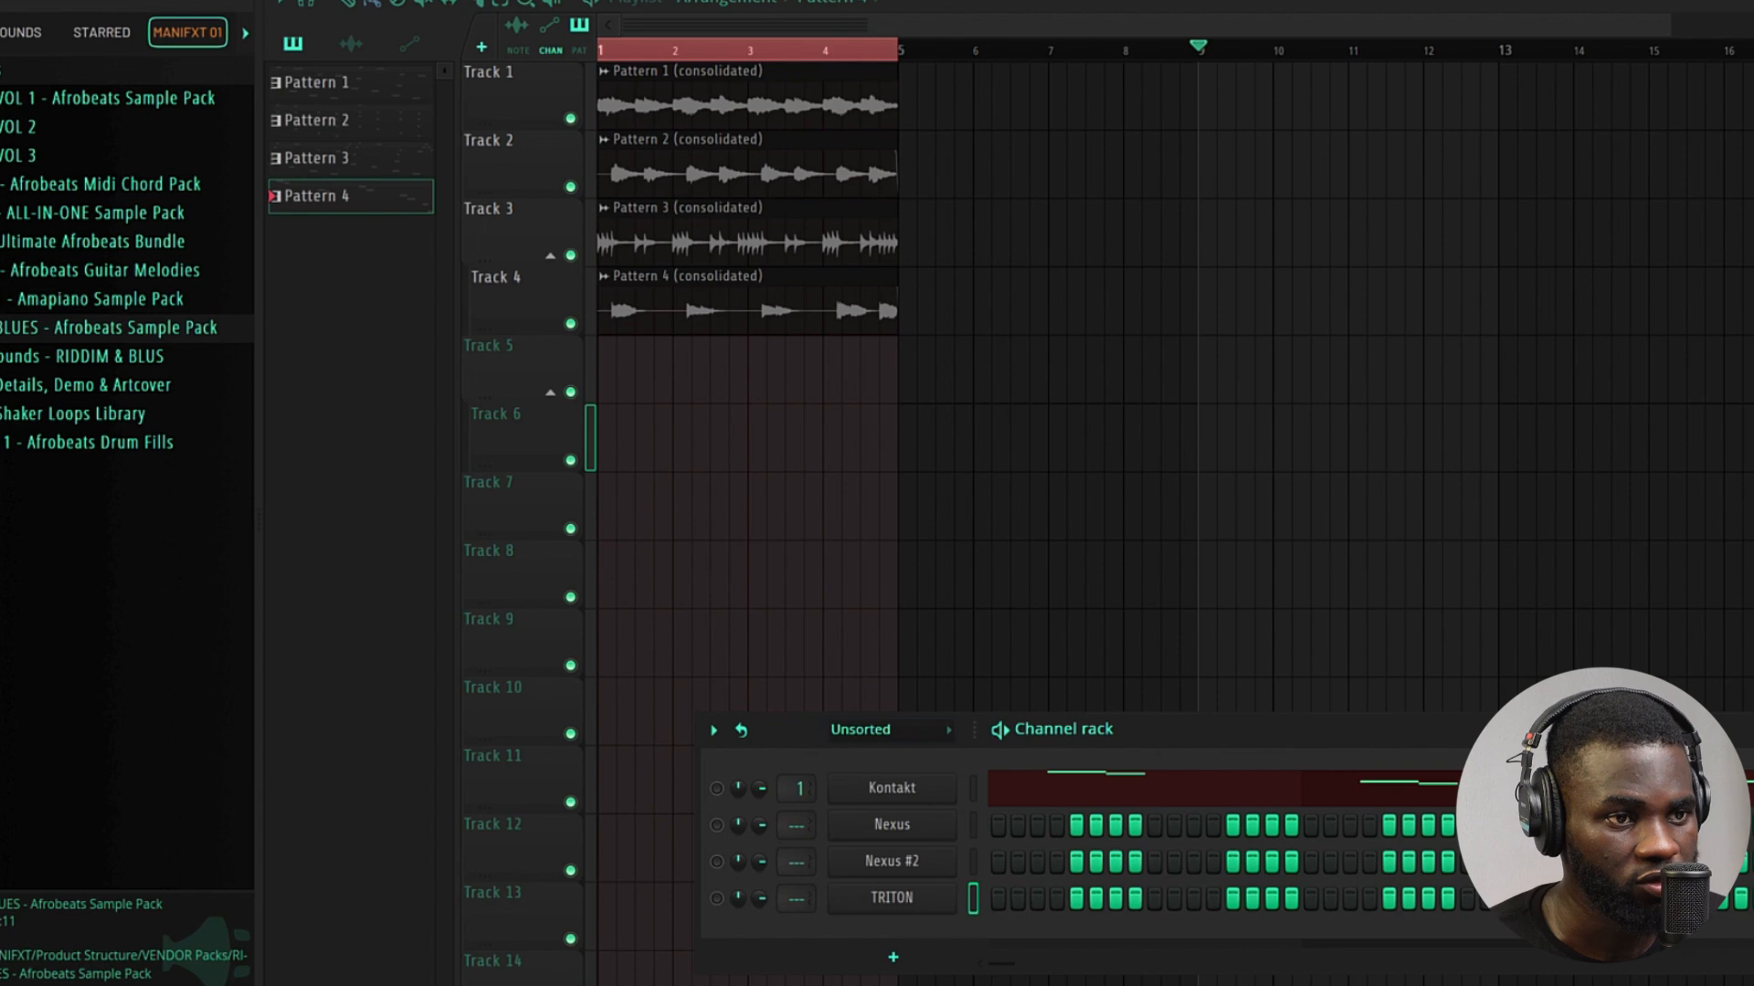
{"action": "key", "text": "KP_Add"}
{"action": "left_click_drag", "start_coordinate": [1265, 702], "coordinate": [1250, 440]}
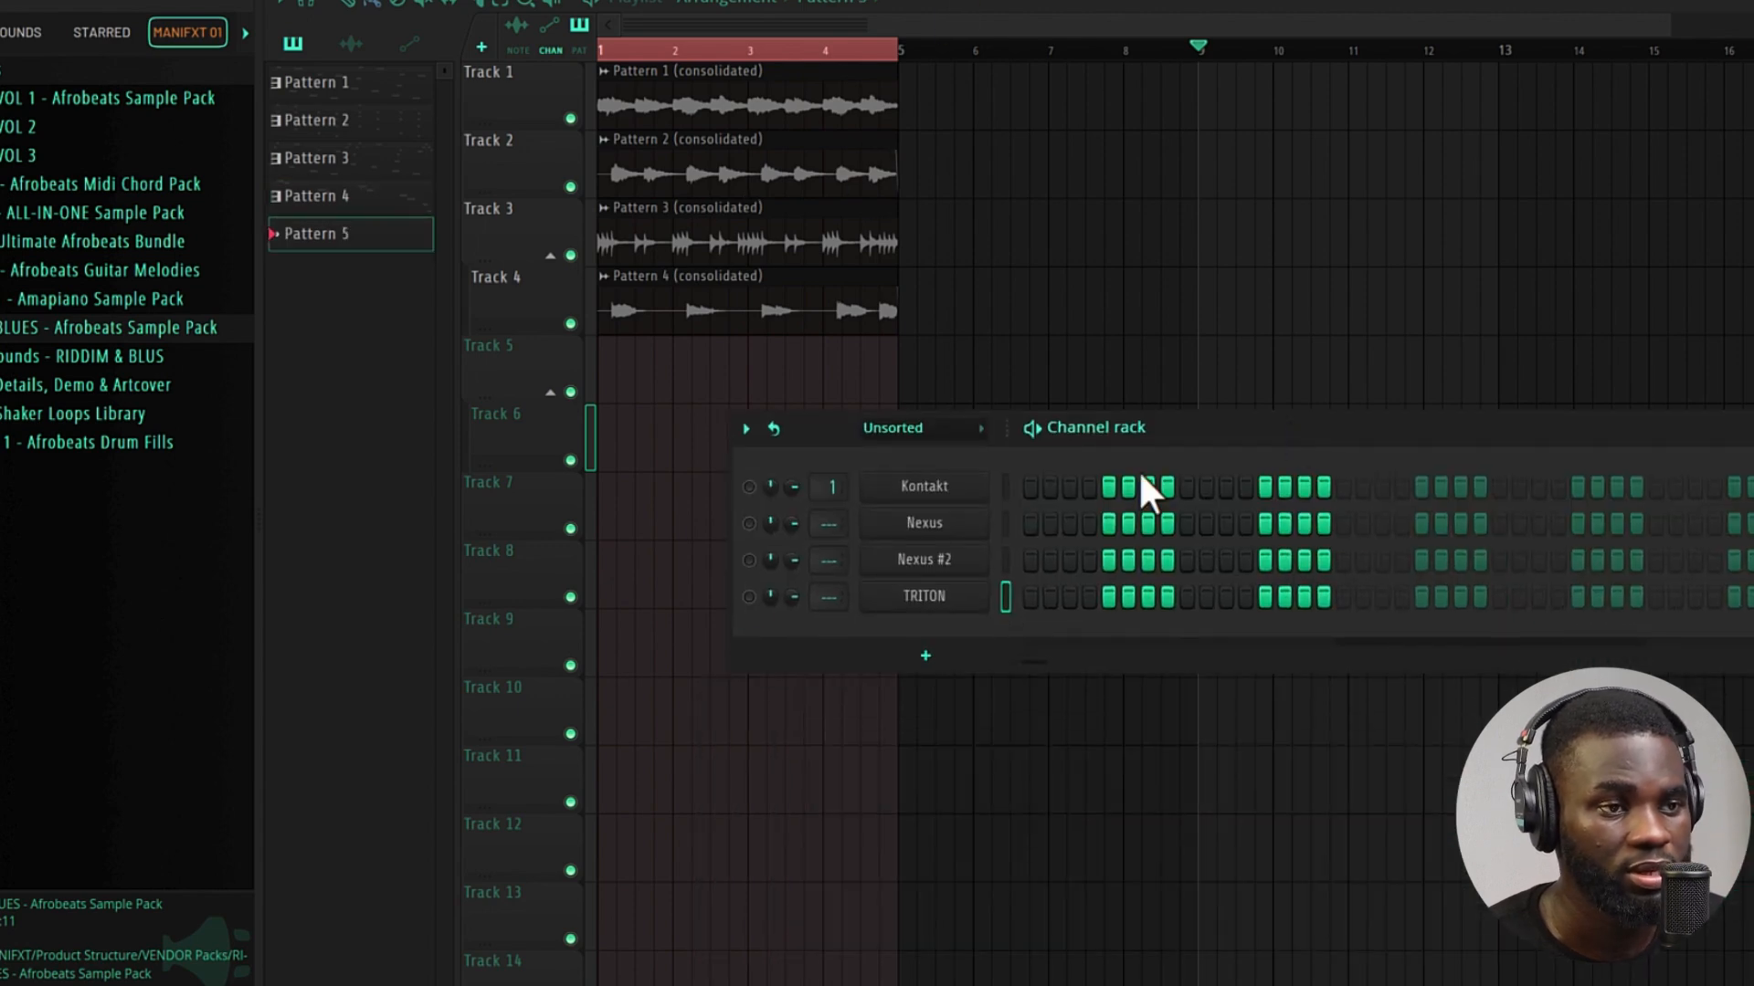
{"action": "left_click", "coordinate": [767, 781]}
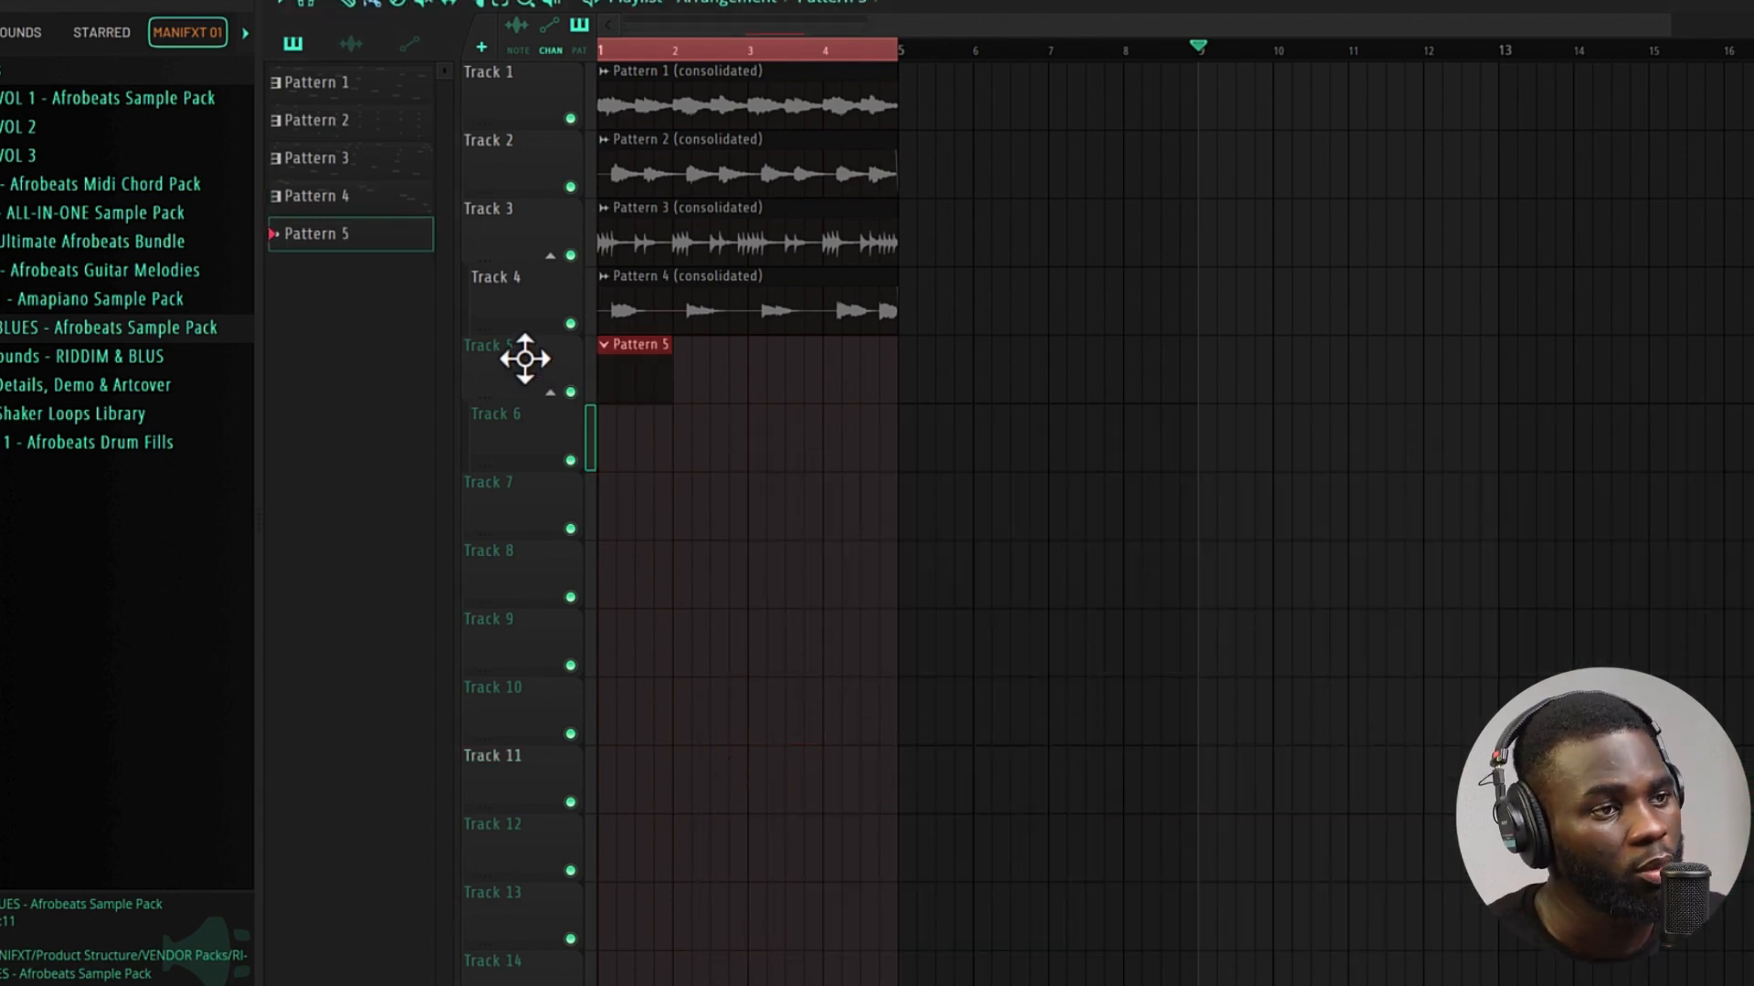
- Enter half-bar bass notes F3 and D#3 in bar 1 and play them
{"action": "left_click_drag", "start_coordinate": [381, 631], "coordinate": [658, 677]}
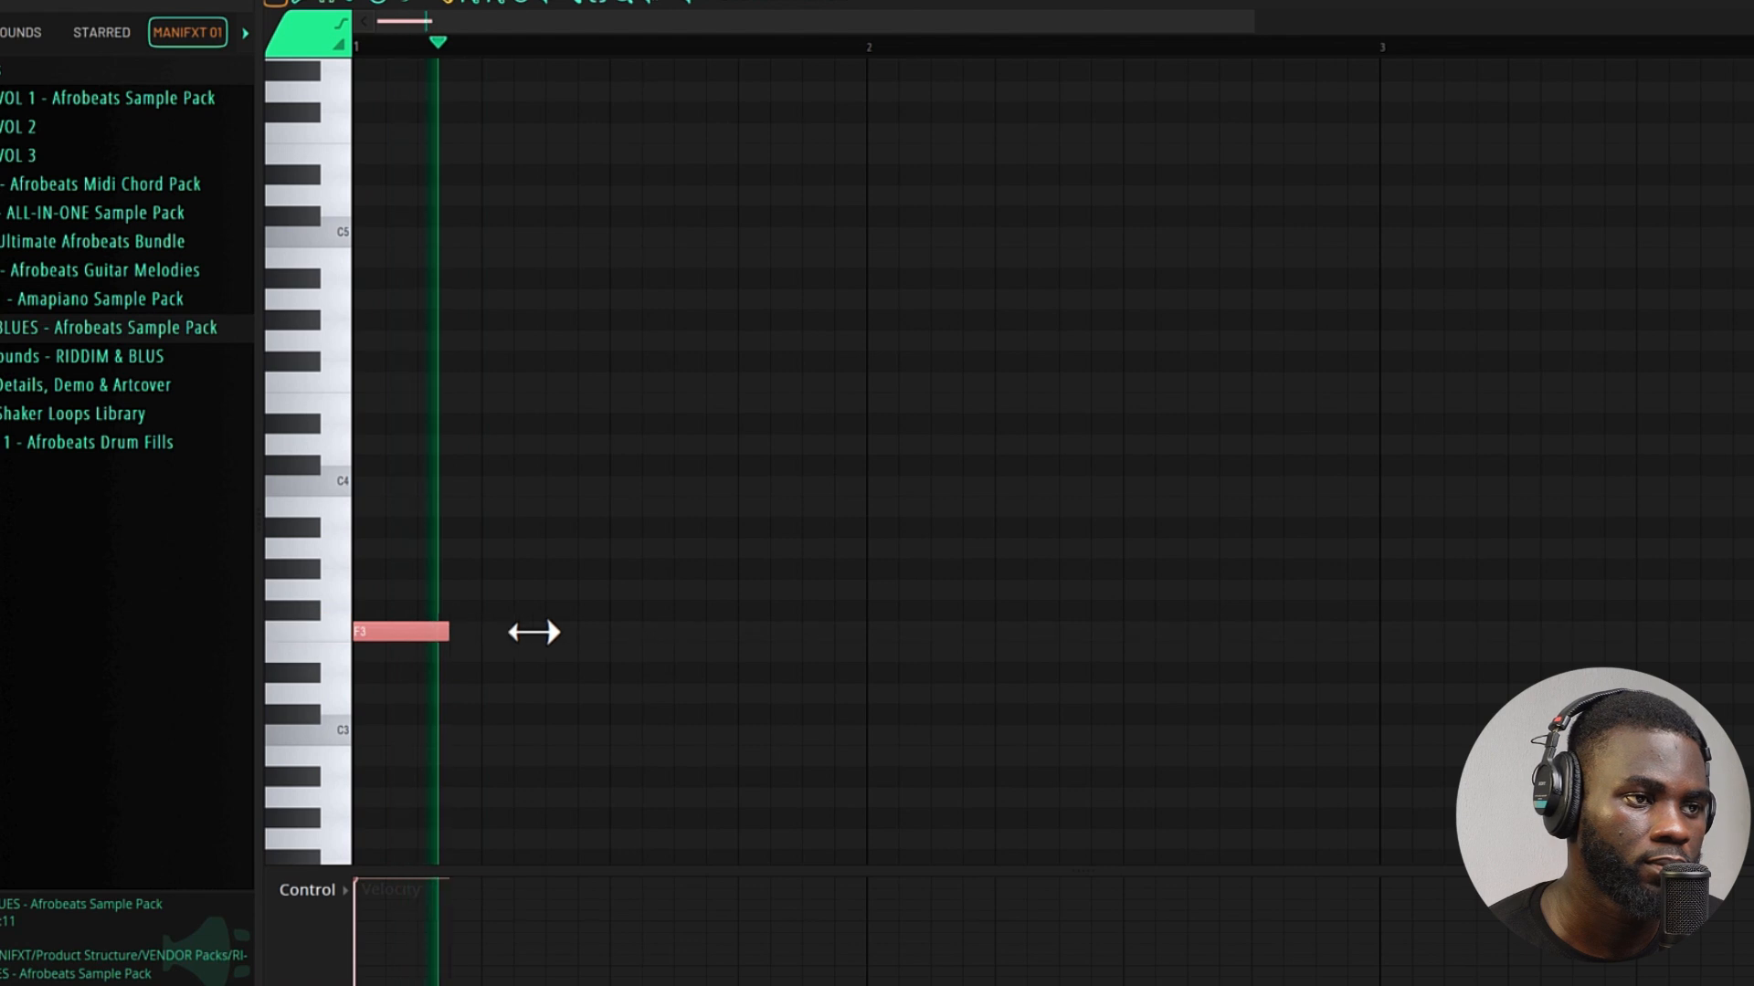
{"action": "key", "text": "space"}
{"action": "left_click", "coordinate": [633, 676]}
{"action": "key", "text": "space"}
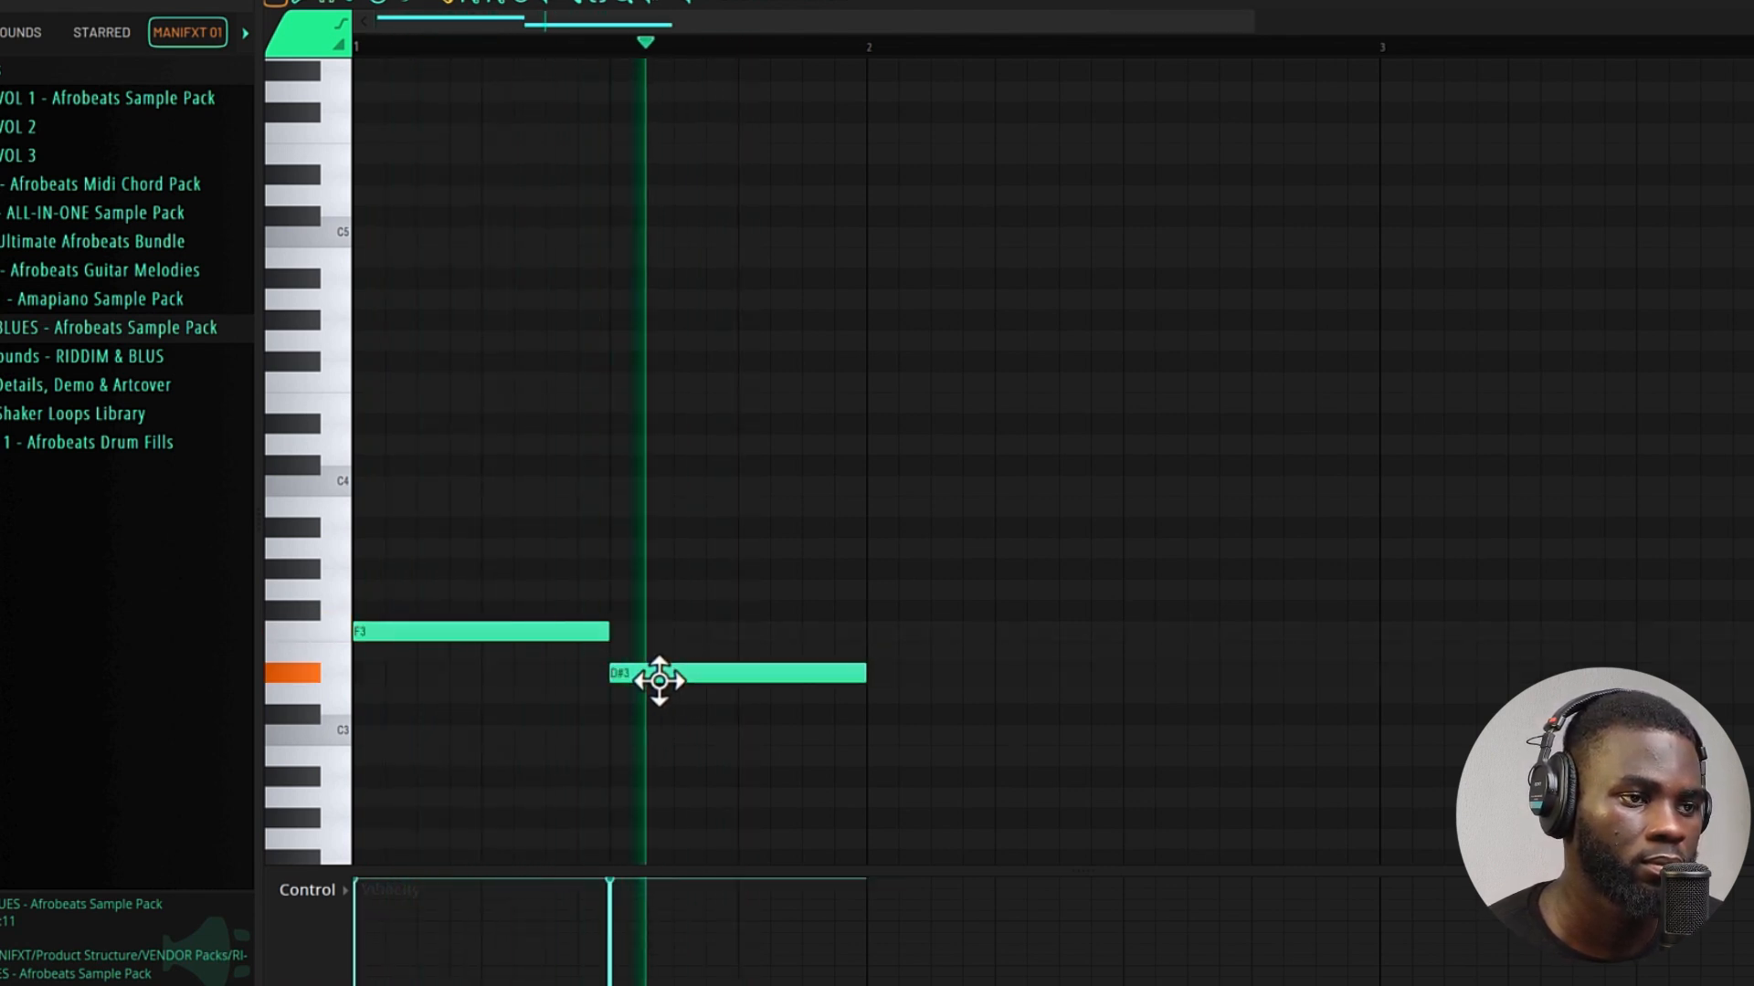
- Select the F3 and D#3 notes and lower their velocity with level scaling
{"action": "left_click_drag", "start_coordinate": [427, 599], "coordinate": [670, 704]}
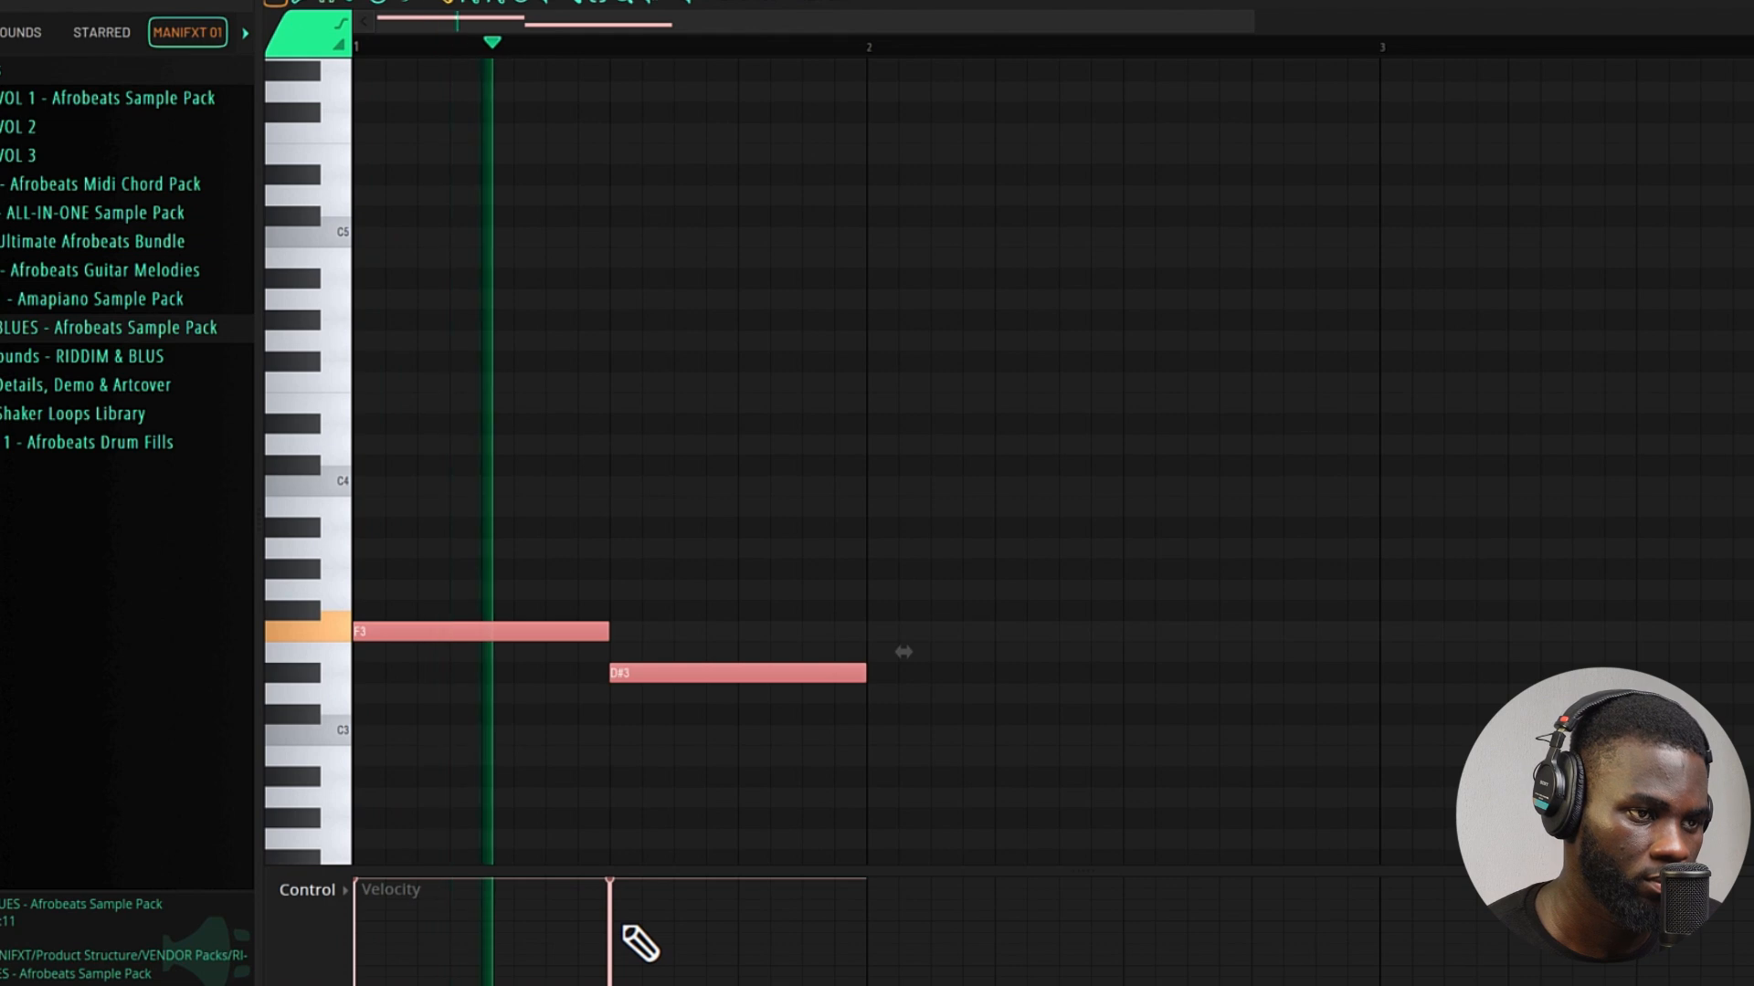
{"action": "key", "text": "alt+x"}
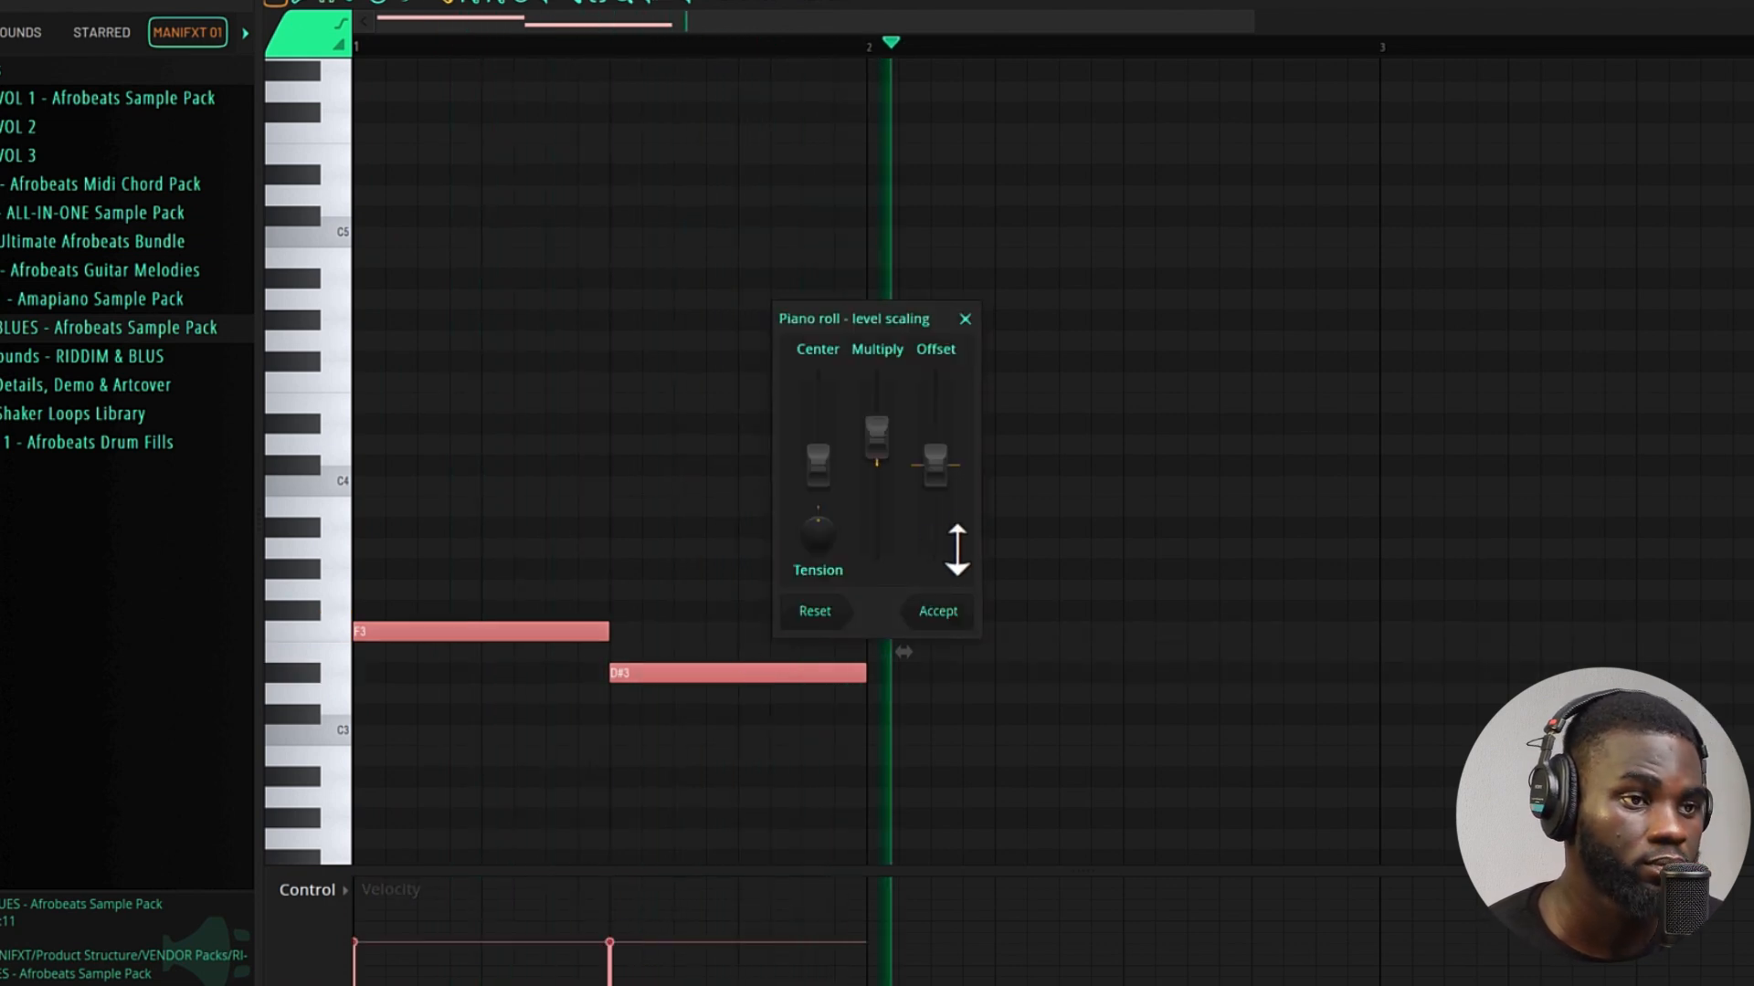
{"action": "left_click", "coordinate": [948, 614]}
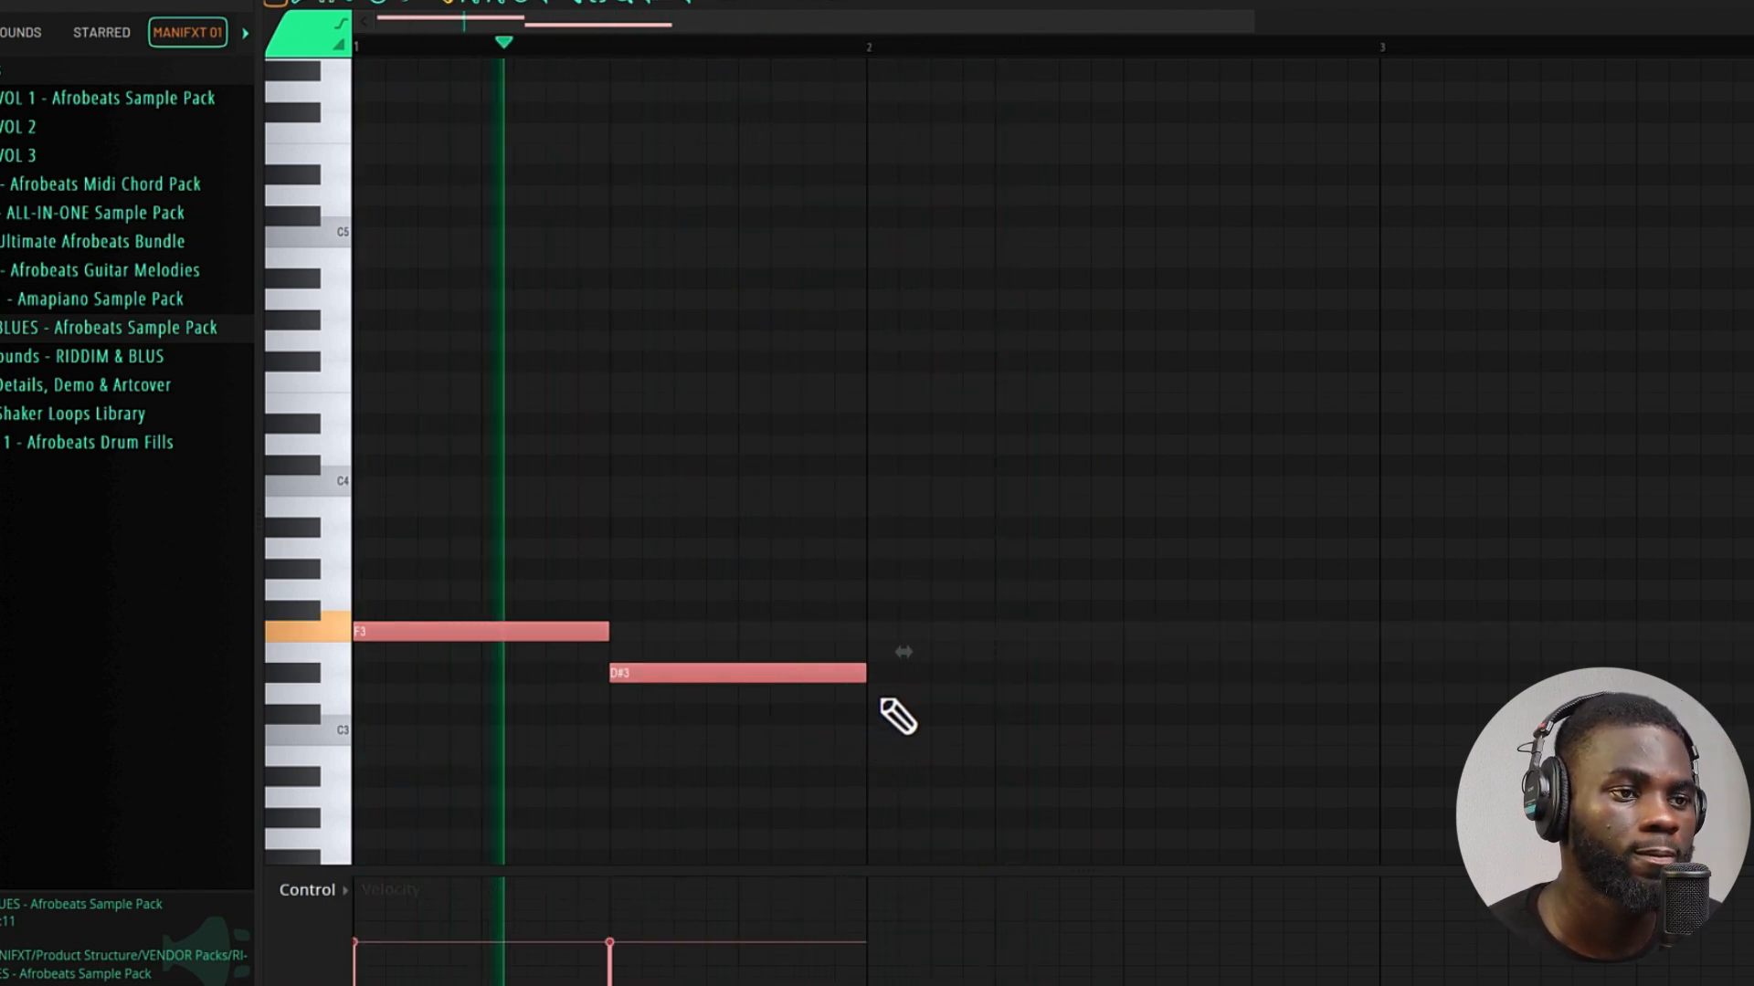
- Add half-bar bass notes C3 and A#2 in bar 2 and play the bass line
{"action": "left_click_drag", "start_coordinate": [872, 776], "coordinate": [881, 718]}
{"action": "left_click_drag", "start_coordinate": [1109, 774], "coordinate": [1126, 767]}
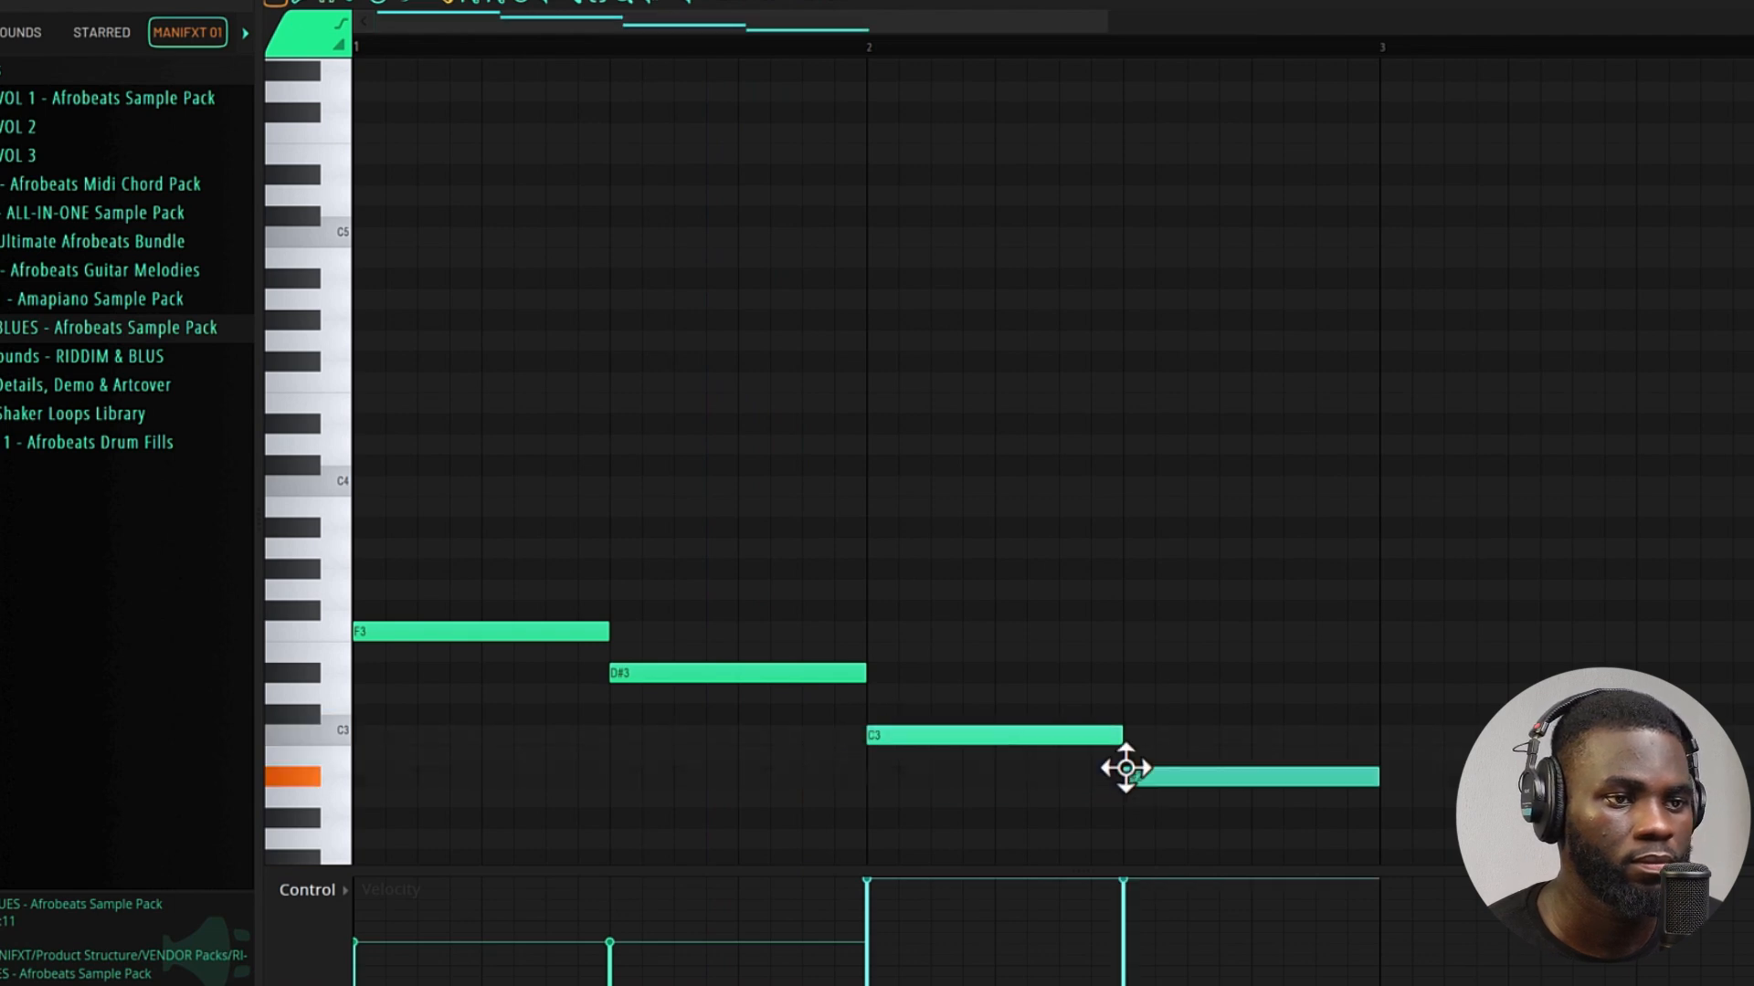
{"action": "key", "text": "space"}
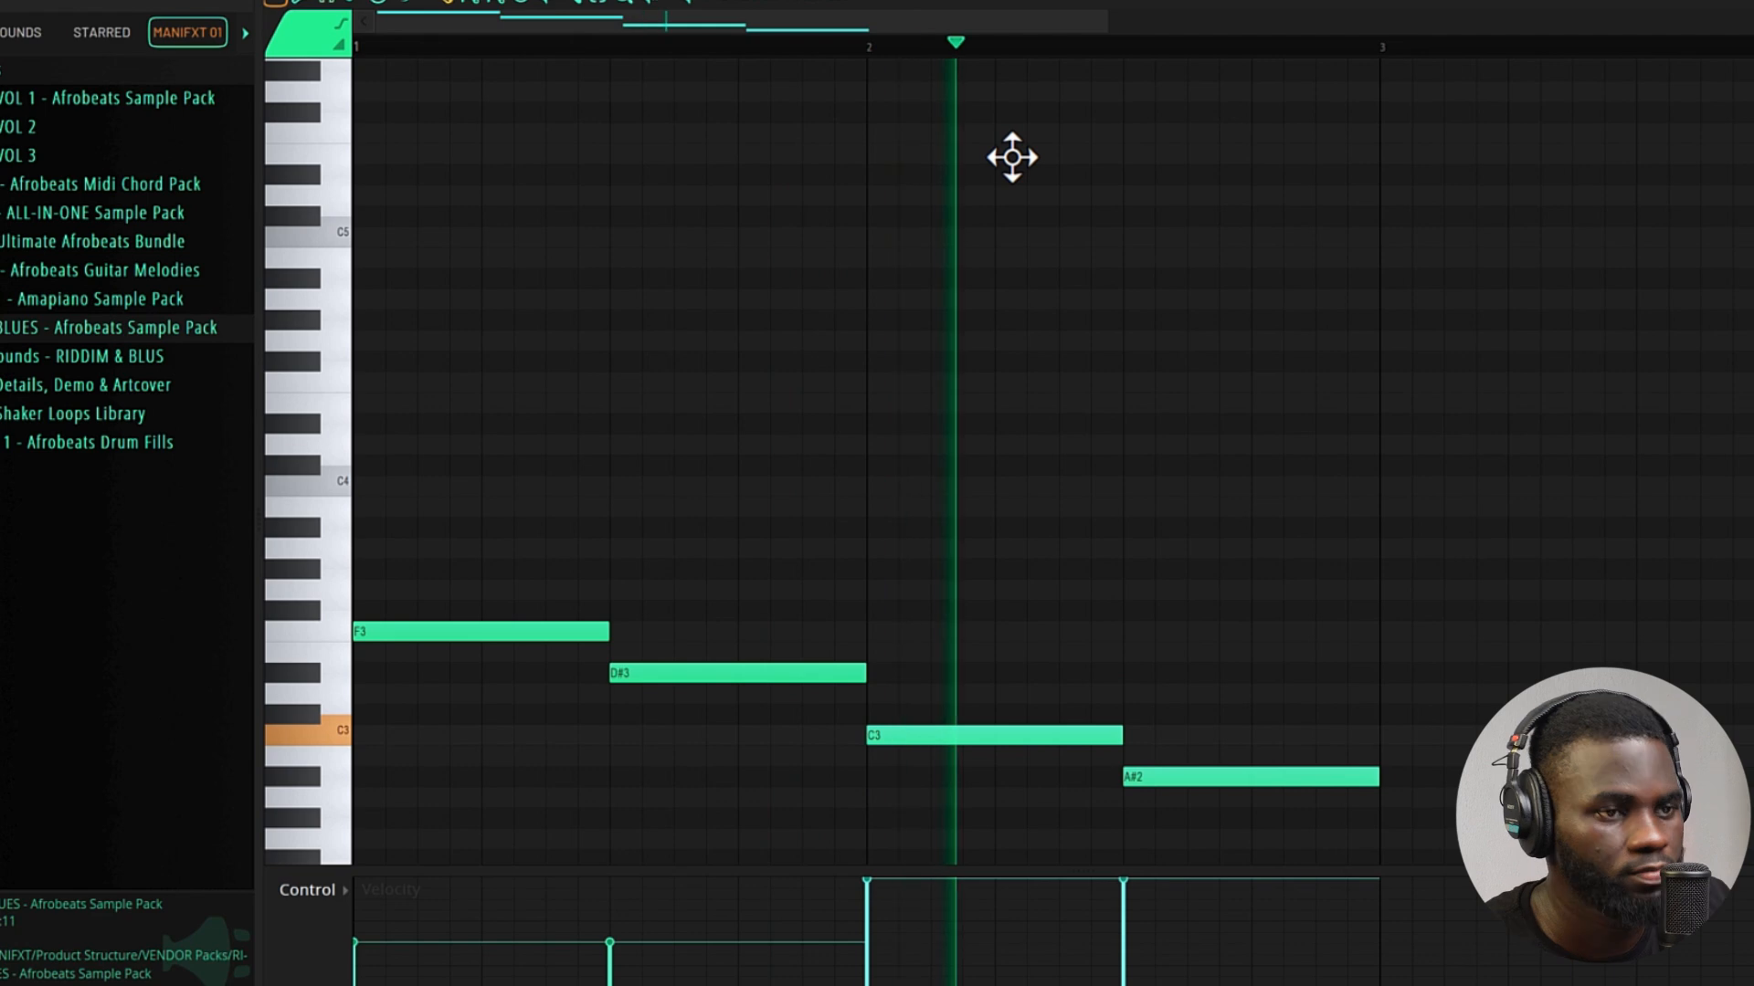
- Transpose all four bass notes up one octave and play the bass line
{"action": "key", "text": "ctrl+a"}
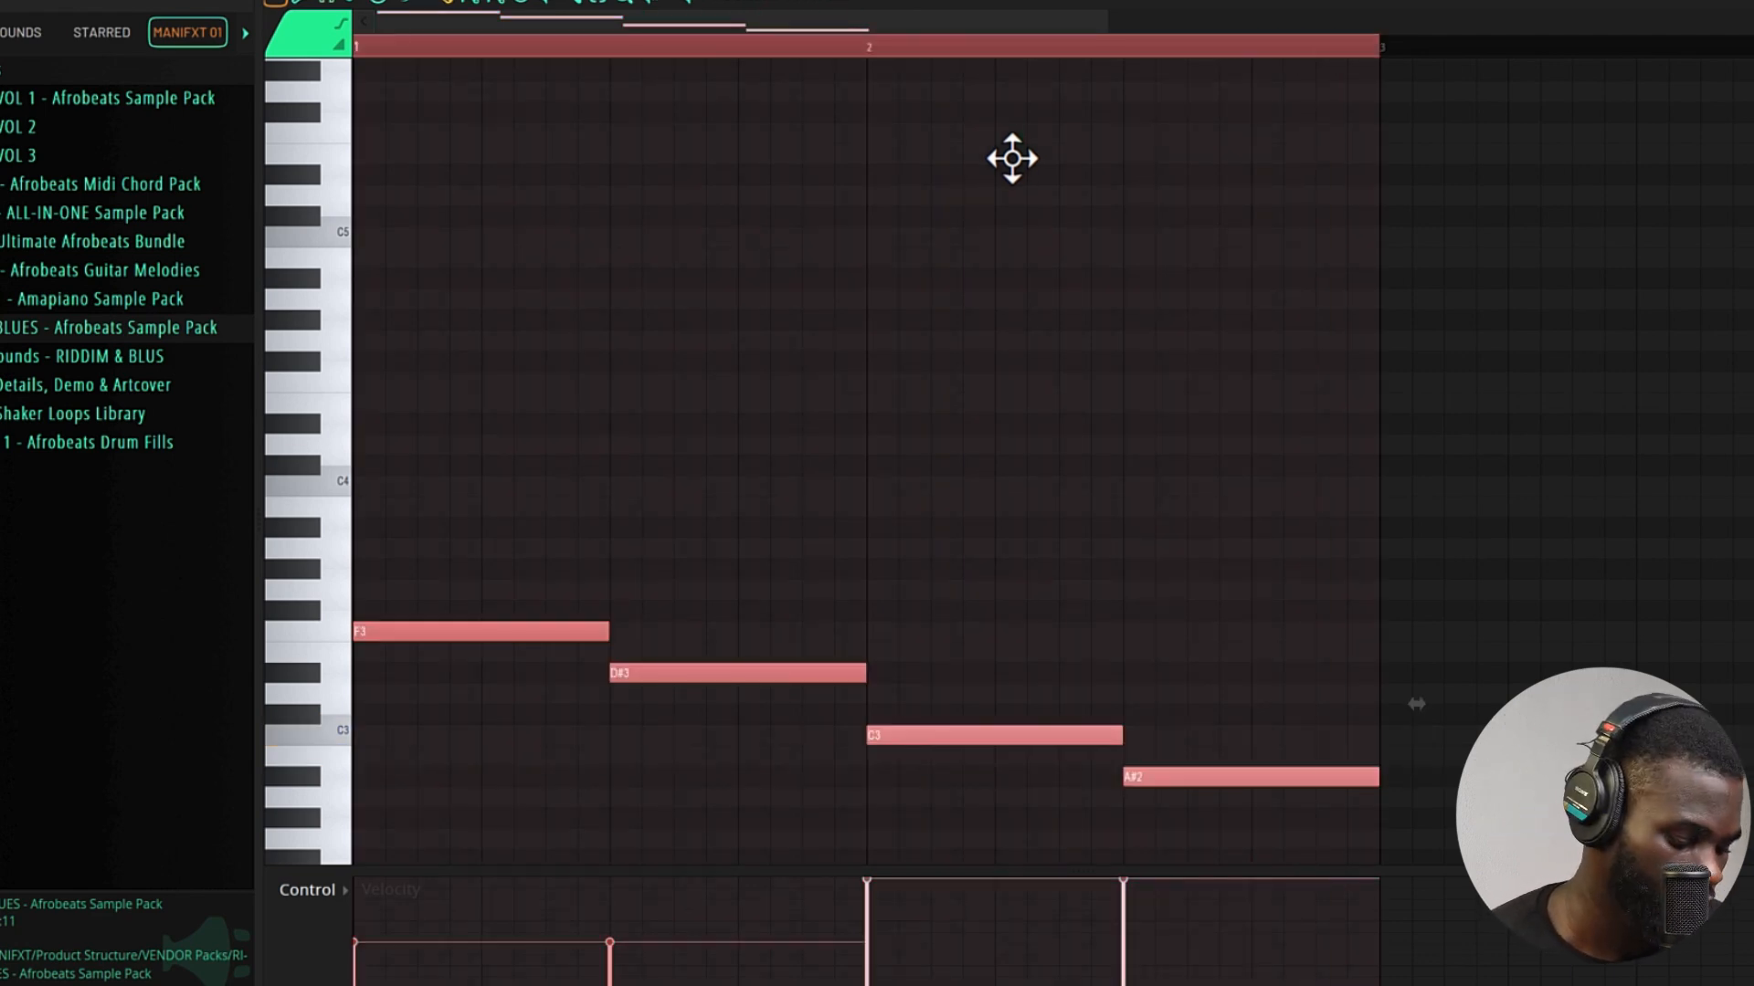
{"action": "key", "text": "ctrl+Up"}
{"action": "key", "text": "space"}
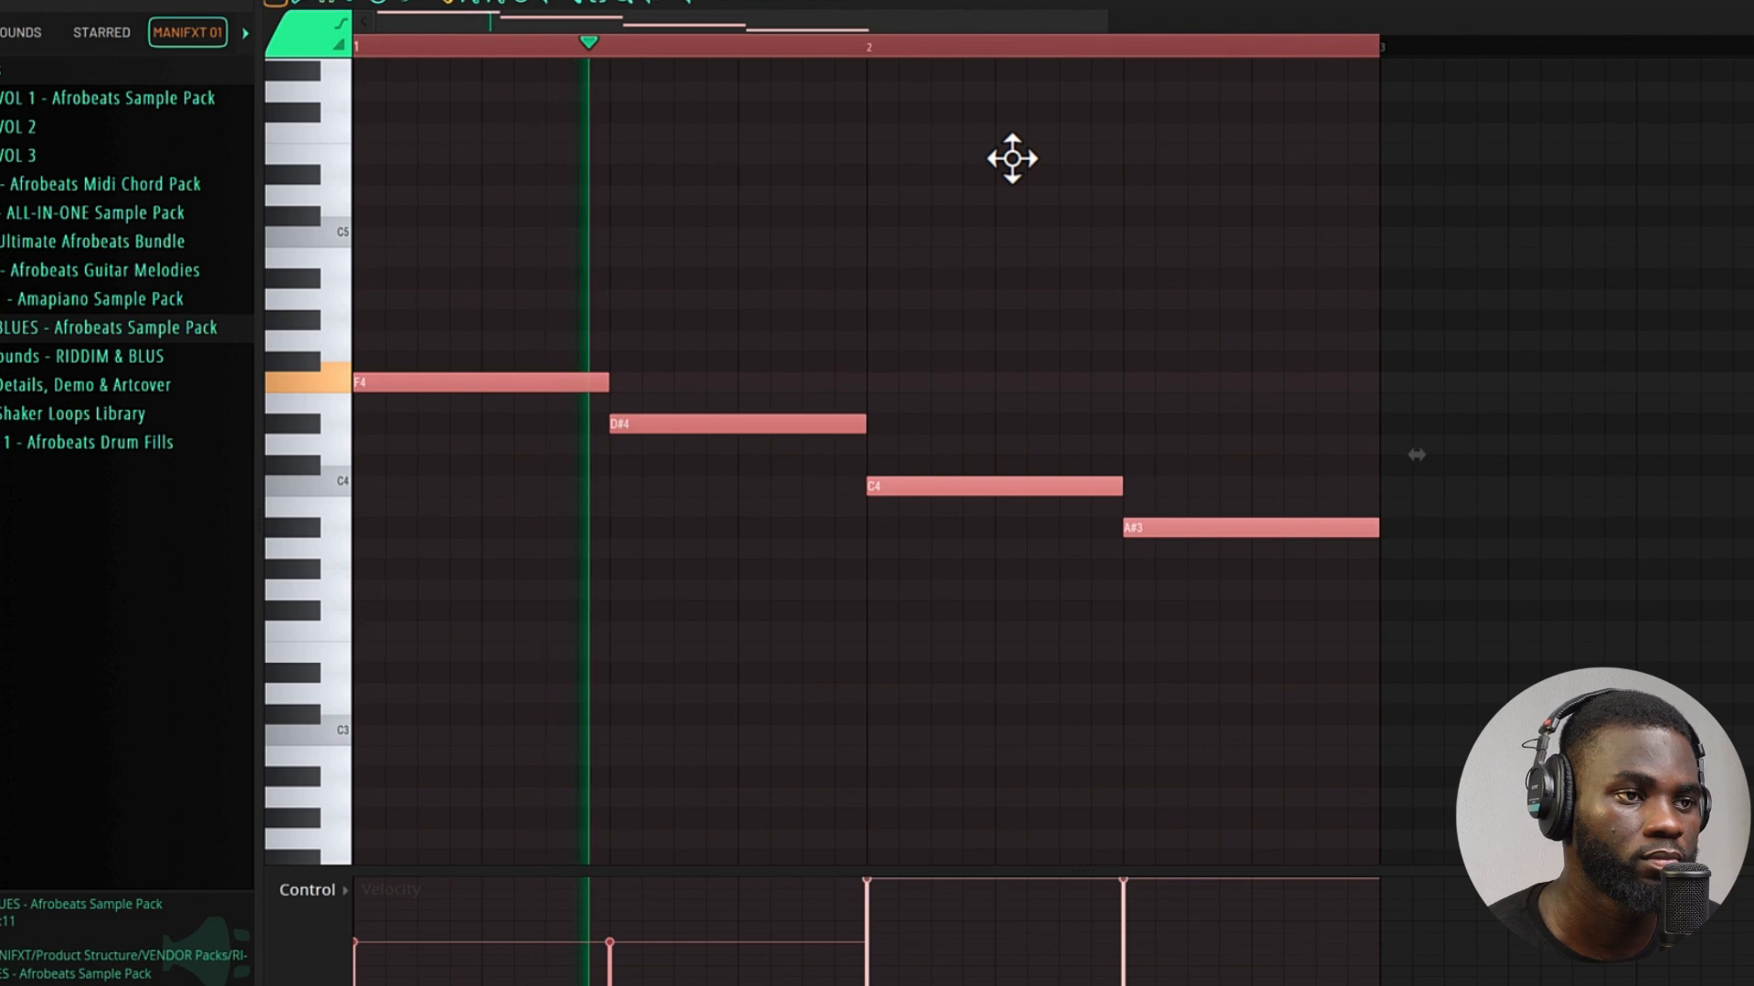
- Shorten the D#4 note, add short F4 and G4 notes at the end of bar 1, and play the result
{"action": "left_click", "coordinate": [968, 365]}
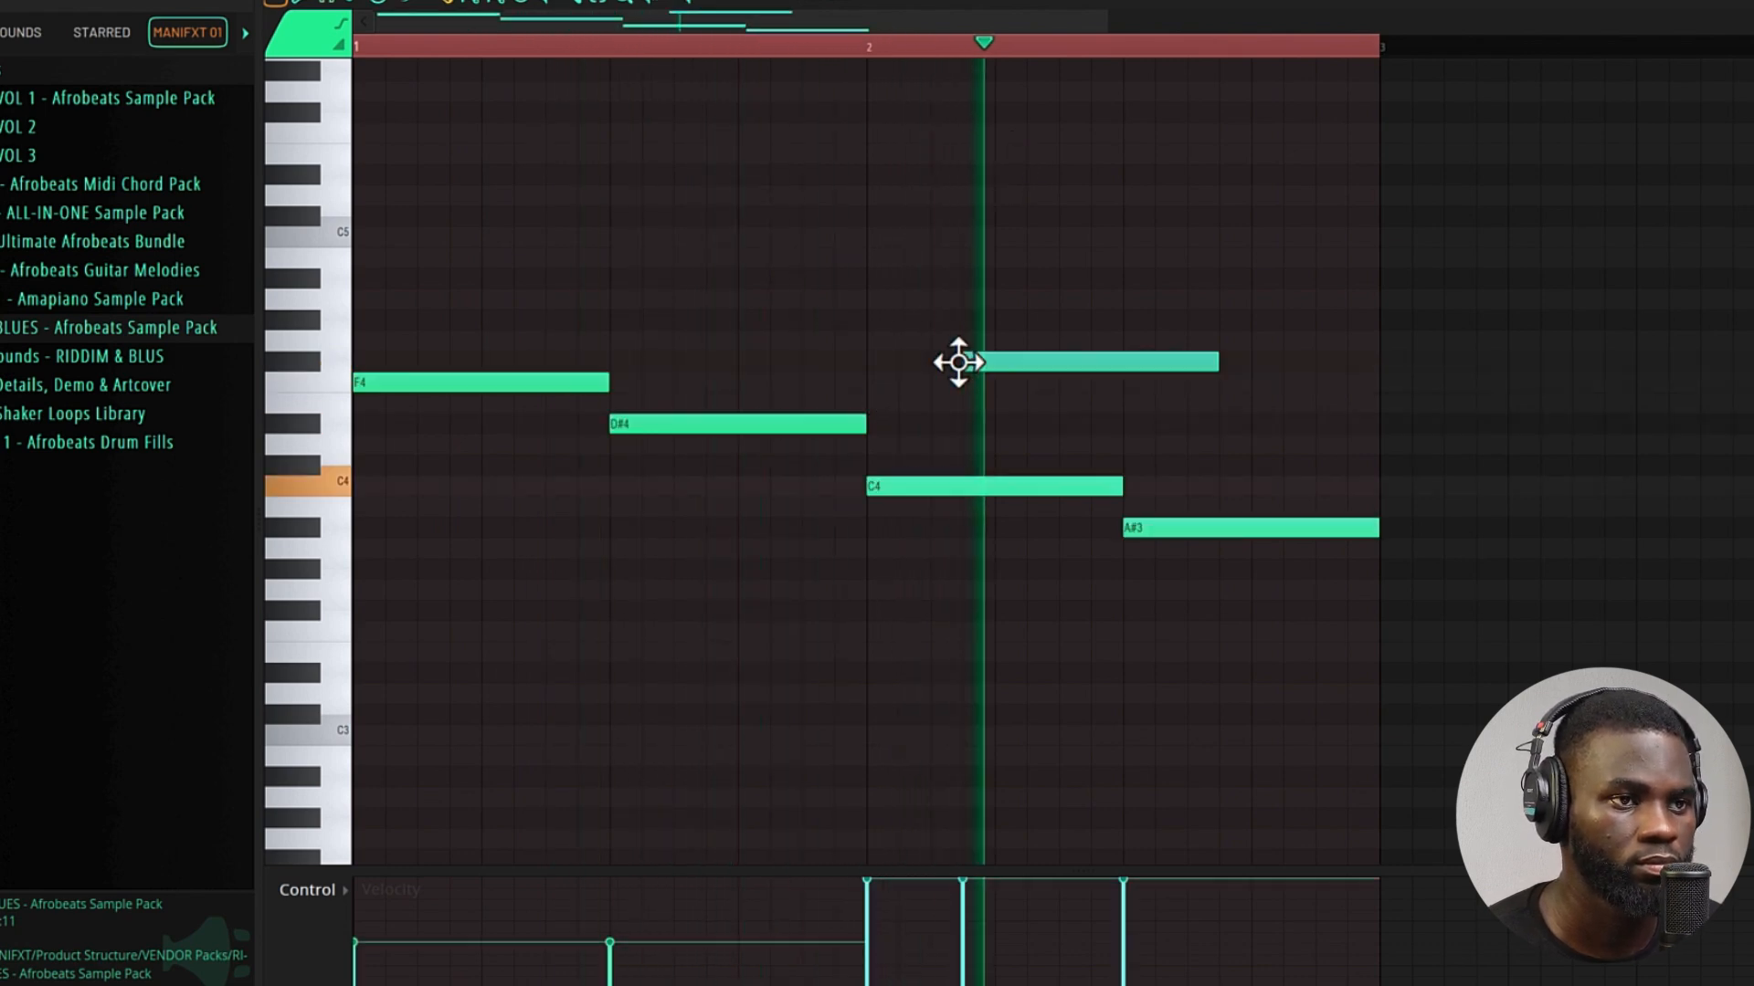
{"action": "key", "text": "space"}
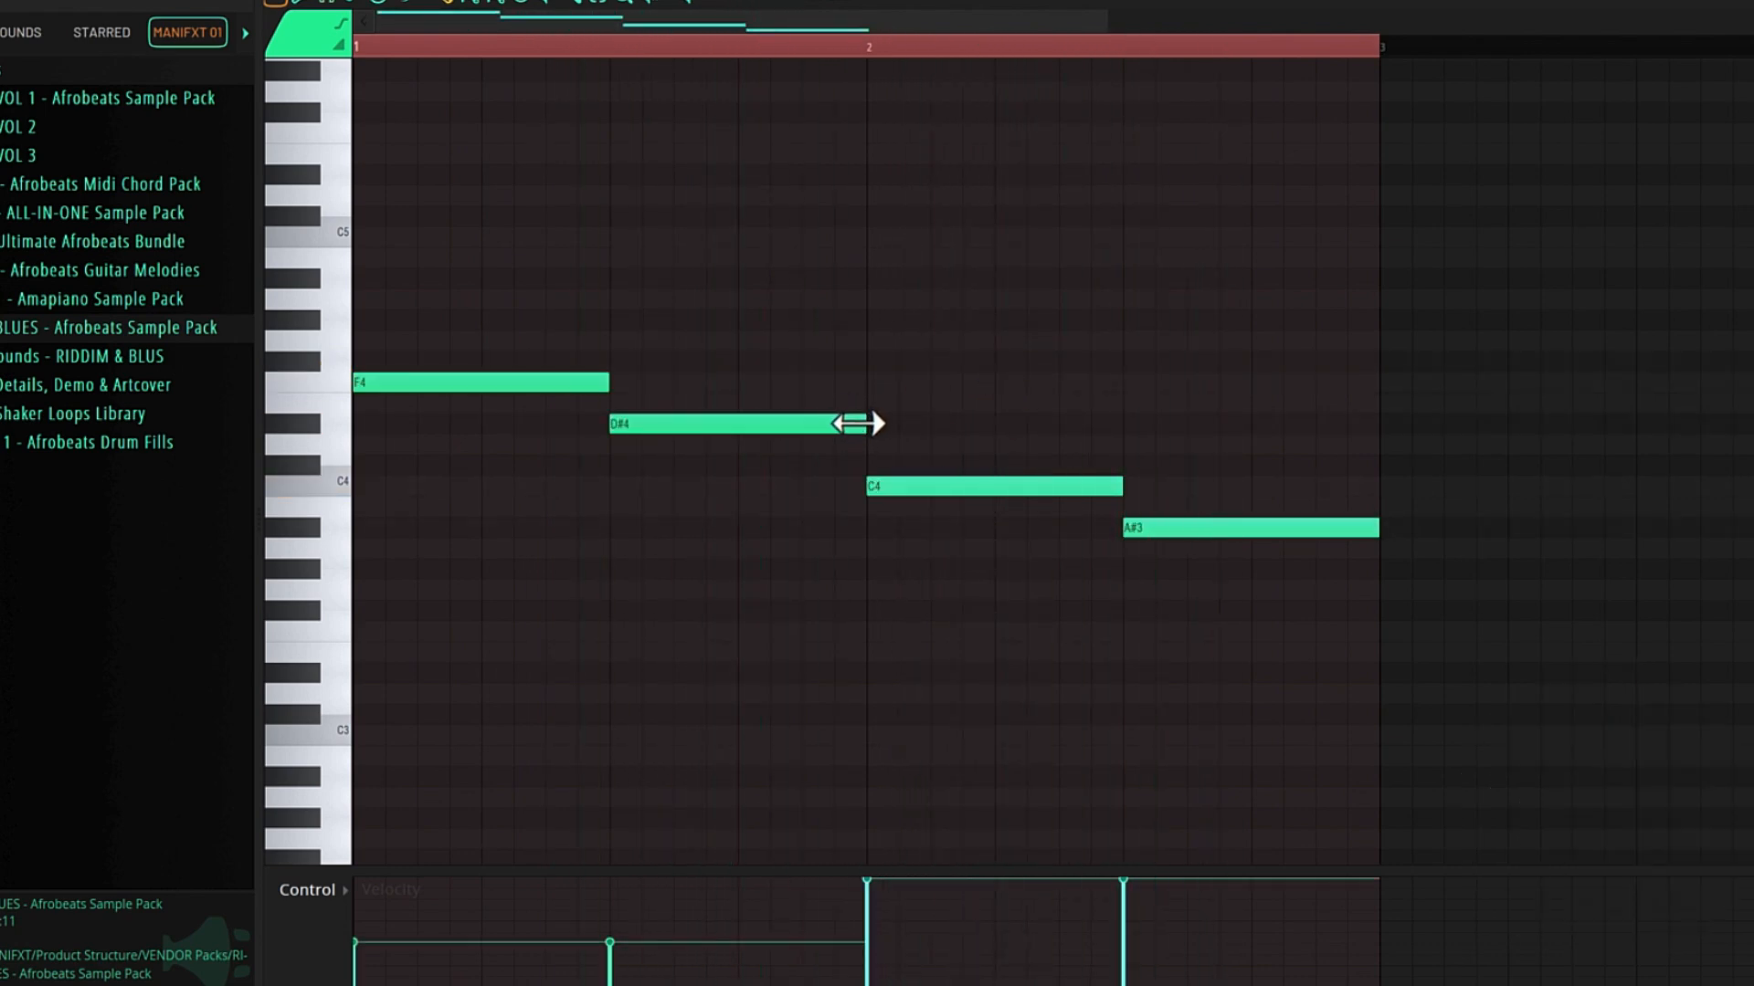
{"action": "left_click", "coordinate": [802, 342]}
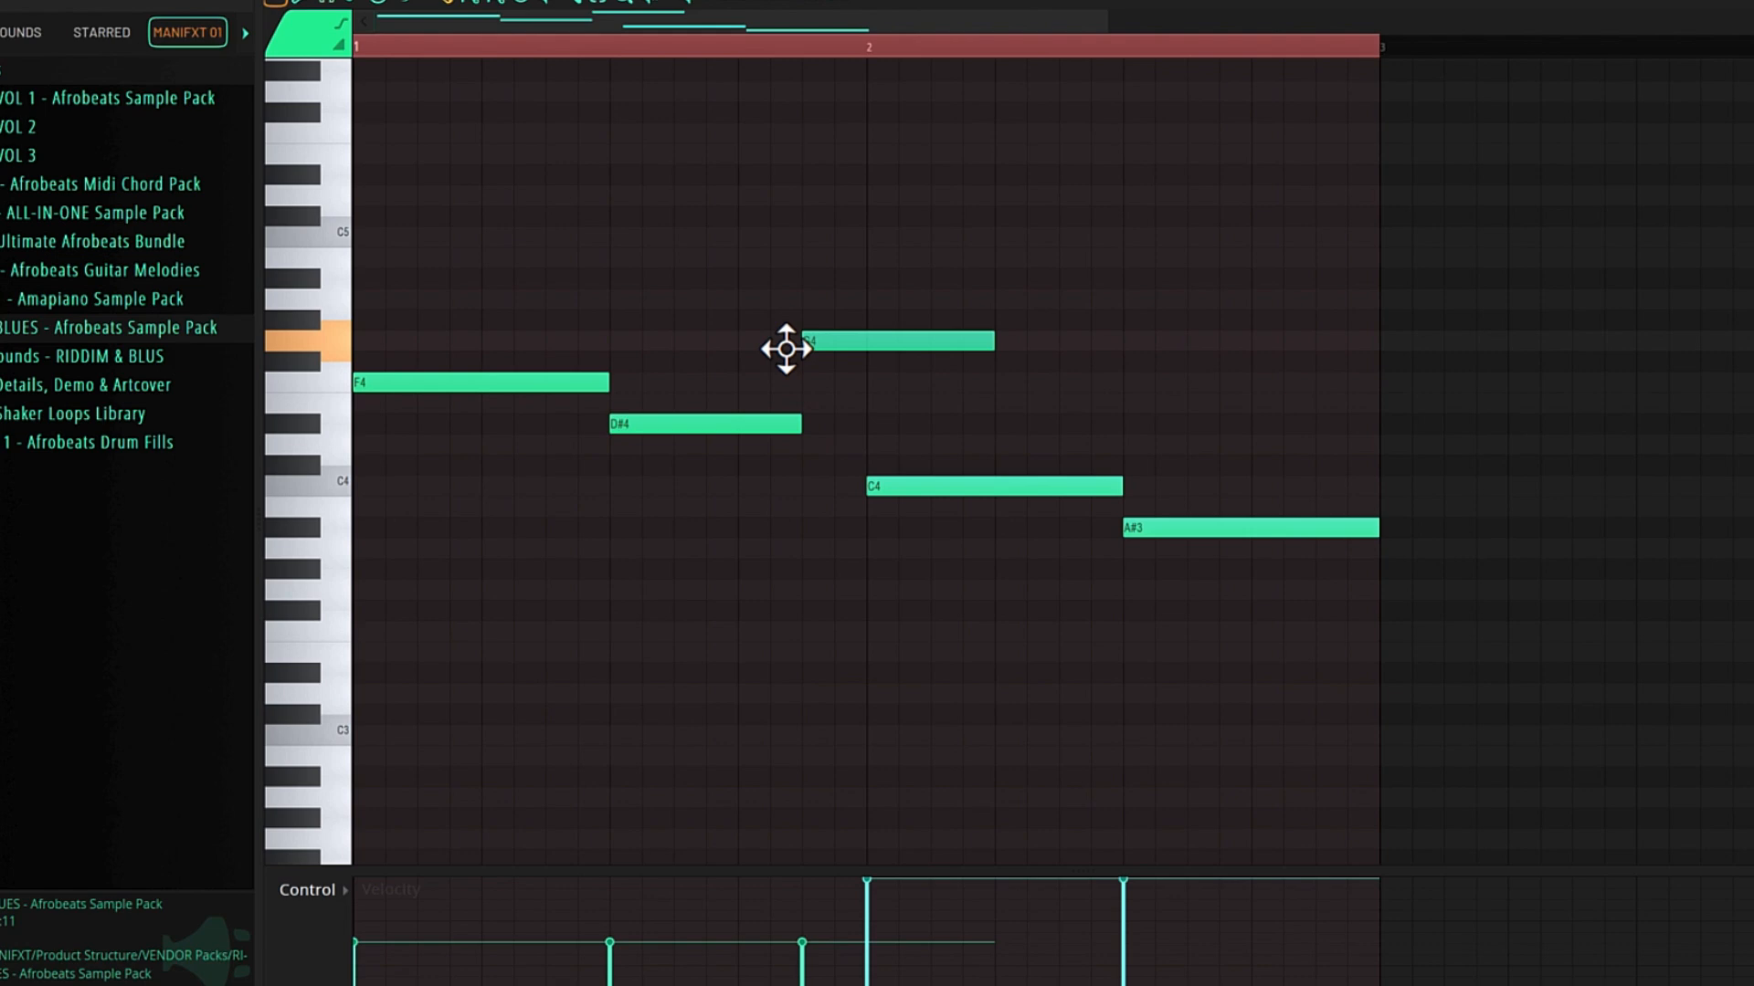
{"action": "left_click_drag", "start_coordinate": [788, 392], "coordinate": [850, 394]}
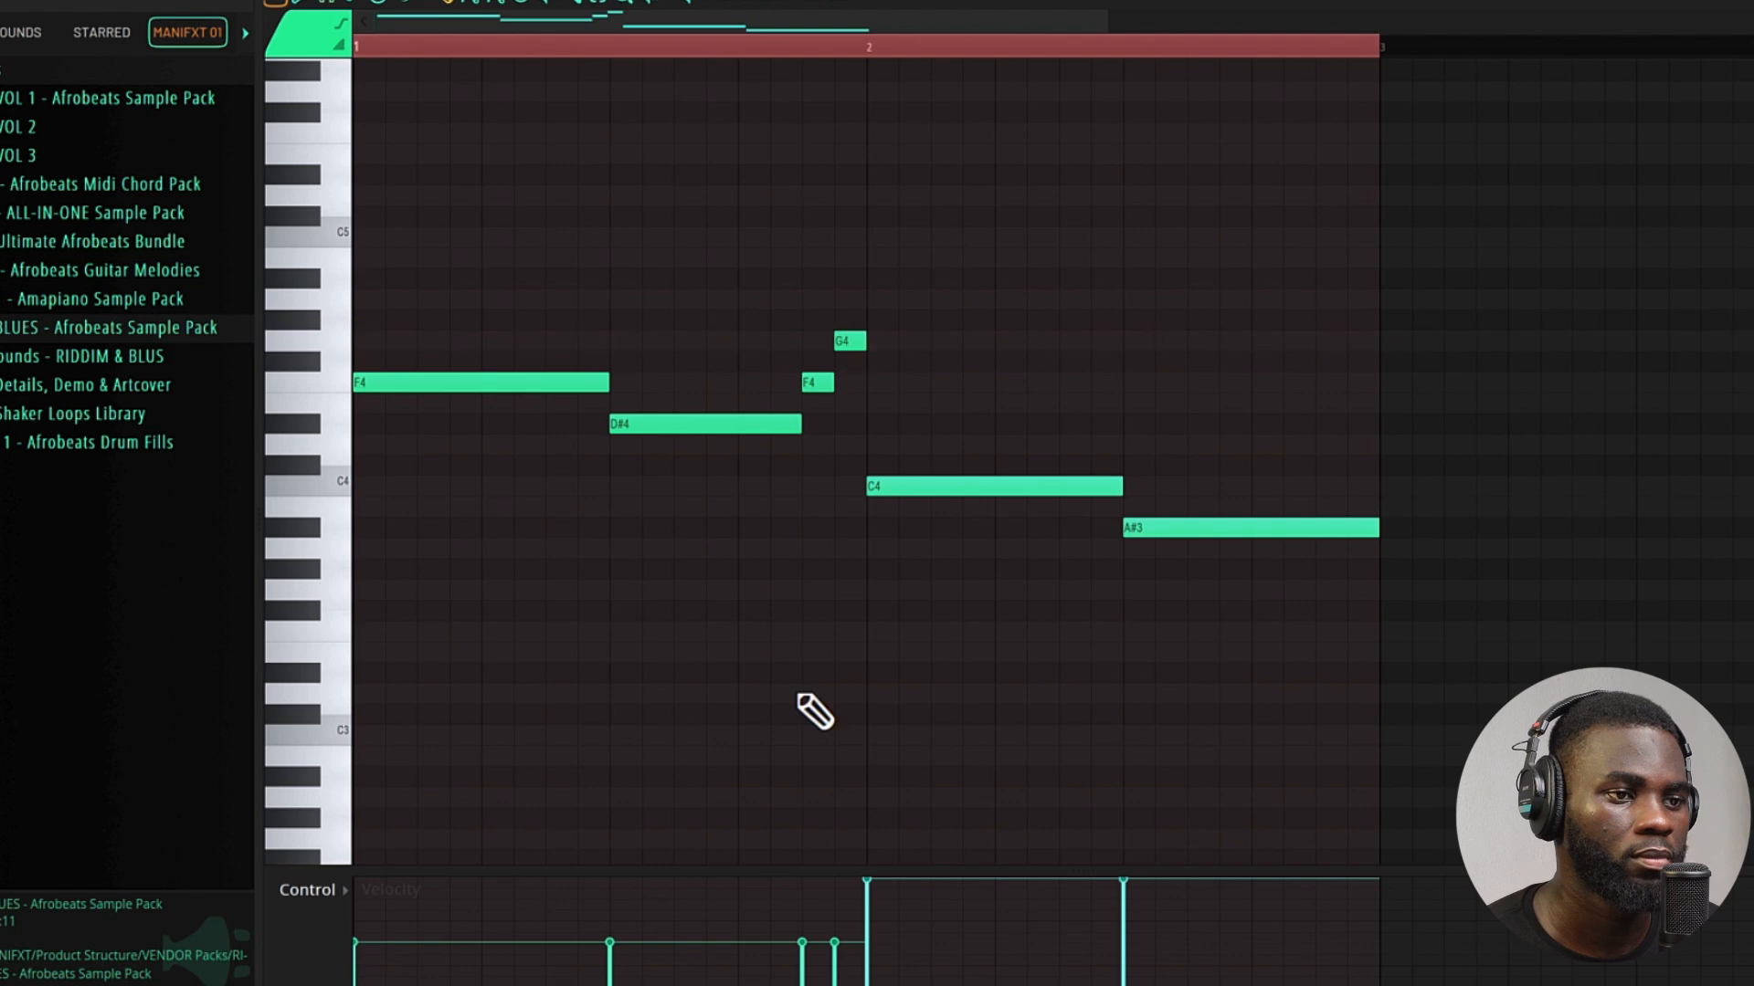
{"action": "key", "text": "space"}
- Select the C4 and A#3 notes in bar 2 and lower their velocities to match bar 1
{"action": "left_click_drag", "start_coordinate": [977, 435], "coordinate": [1505, 724]}
{"action": "left_click_drag", "start_coordinate": [879, 955], "coordinate": [869, 945]}
{"action": "left_click", "coordinate": [1138, 937]}
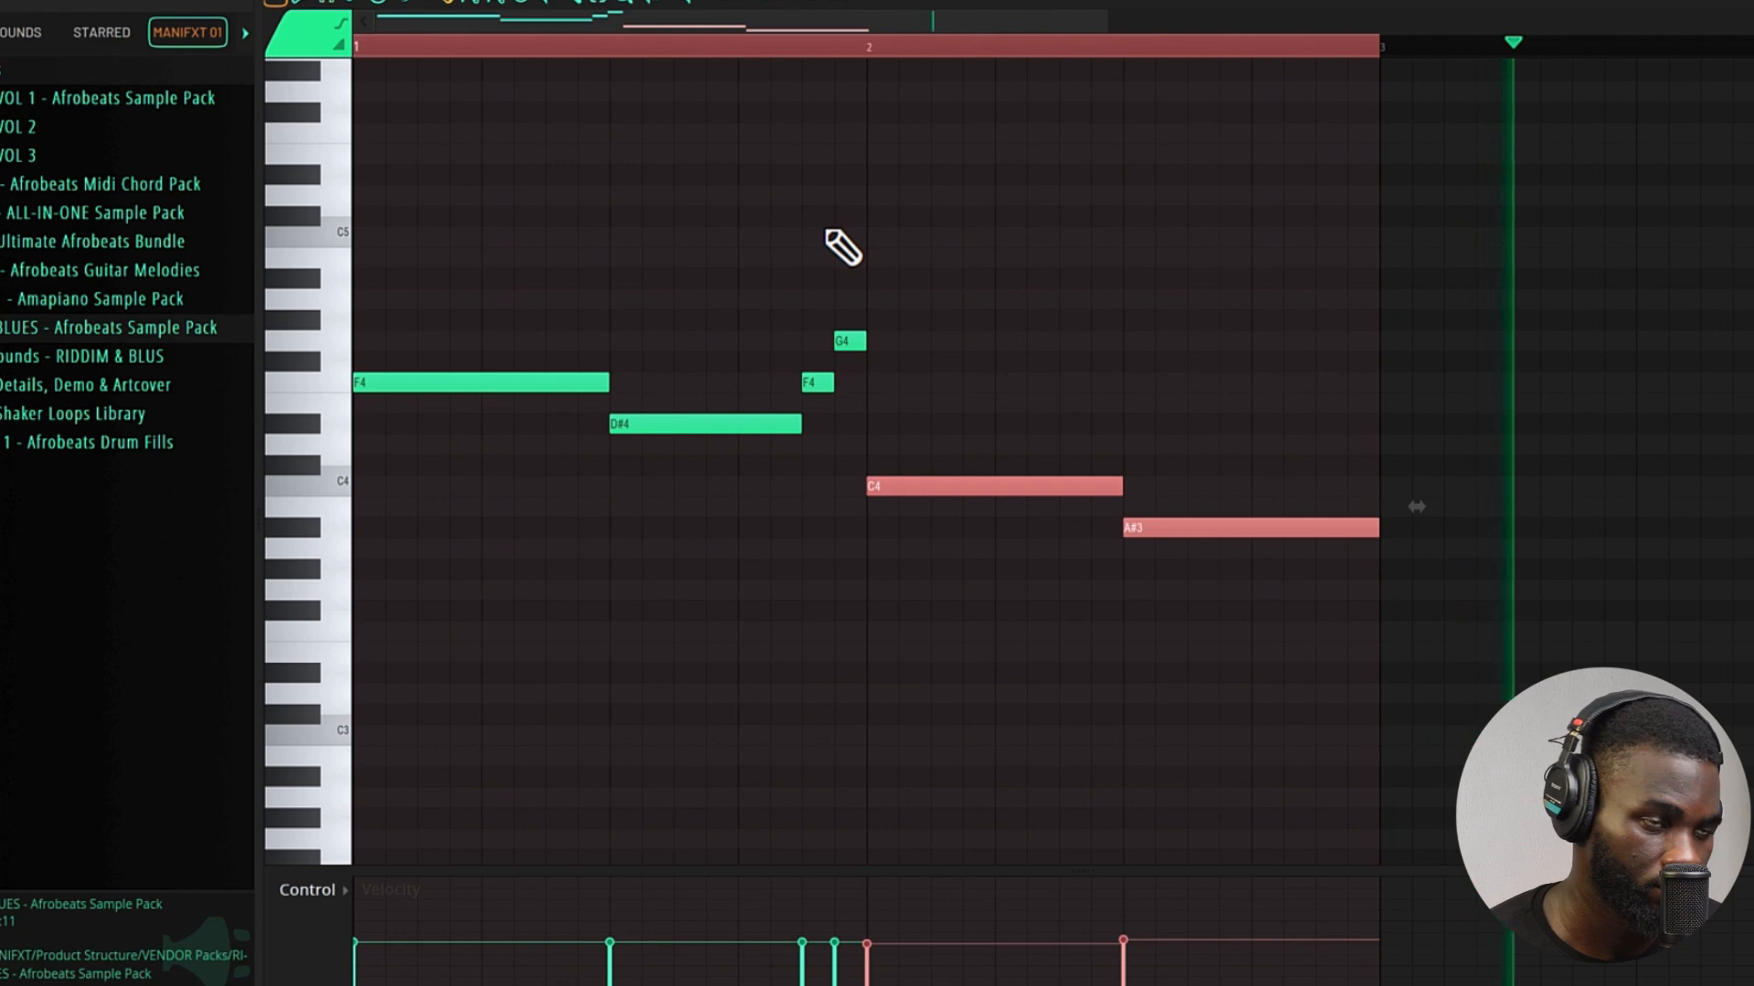
- Duplicate the two-bar bass line into bars 3 and 4
{"action": "key", "text": "ctrl+a"}
{"action": "left_click", "coordinate": [821, 235], "text": "ctrl"}
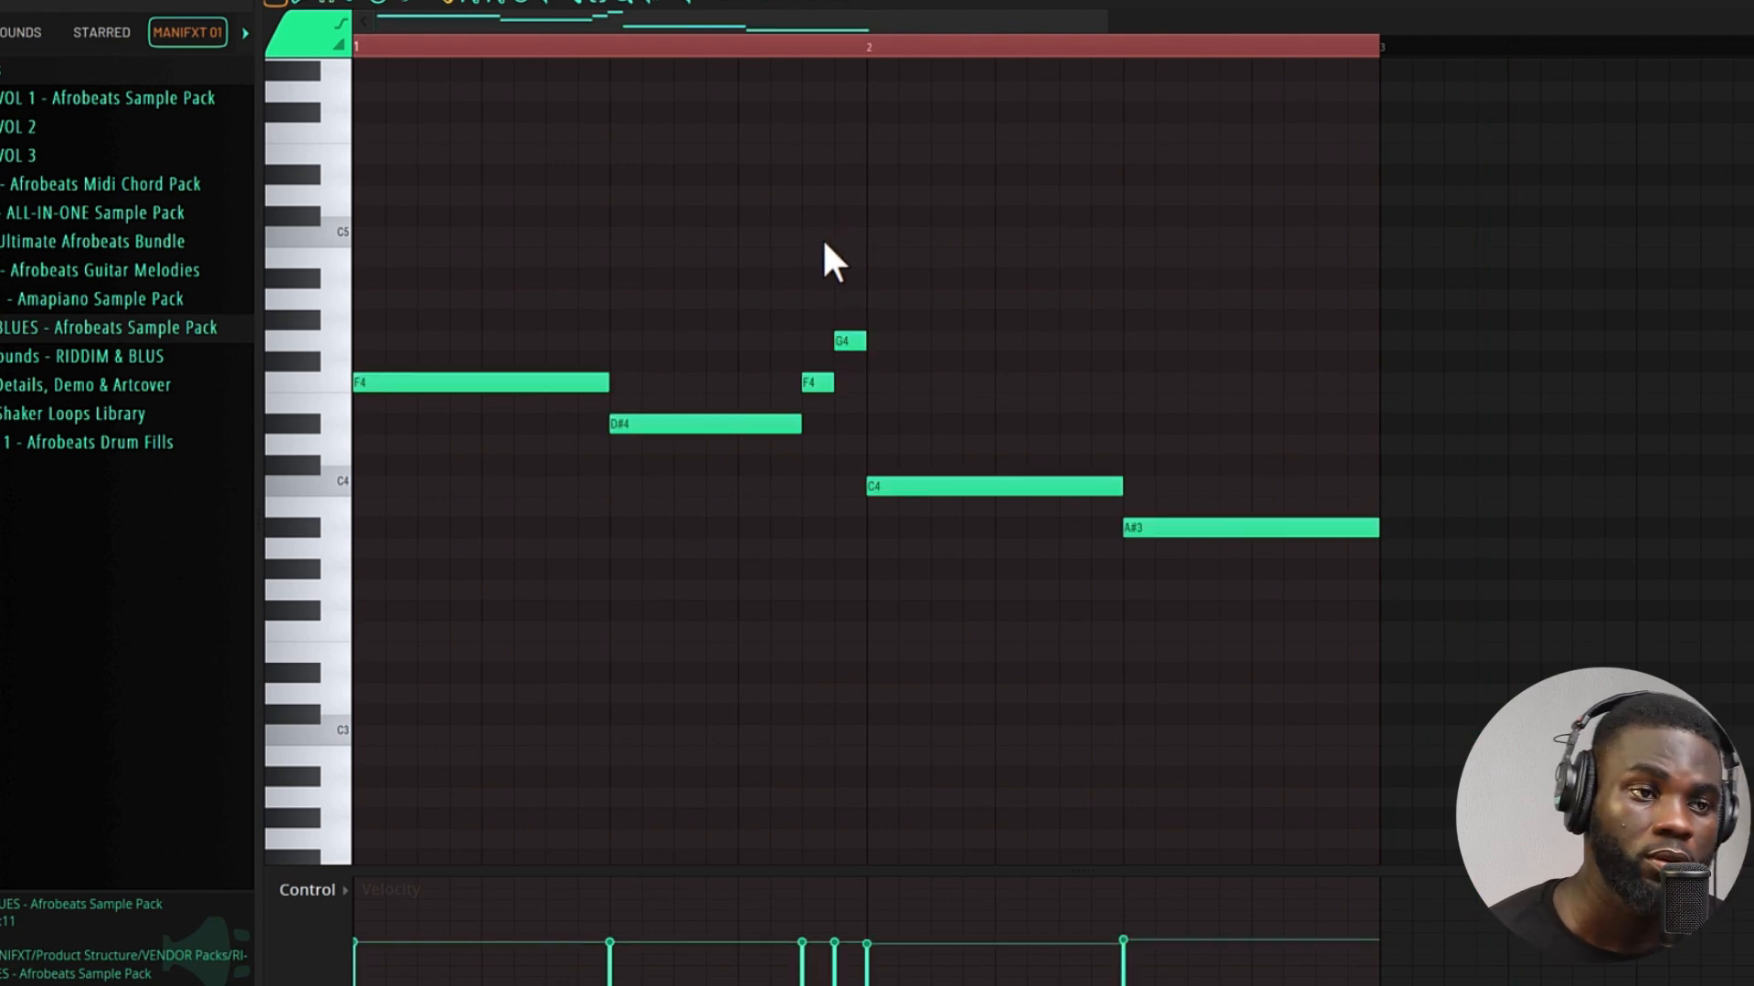
{"action": "scroll", "coordinate": [1276, 358], "scroll_direction": "down", "scroll_amount": 1}
{"action": "key", "text": "ctrl+b"}
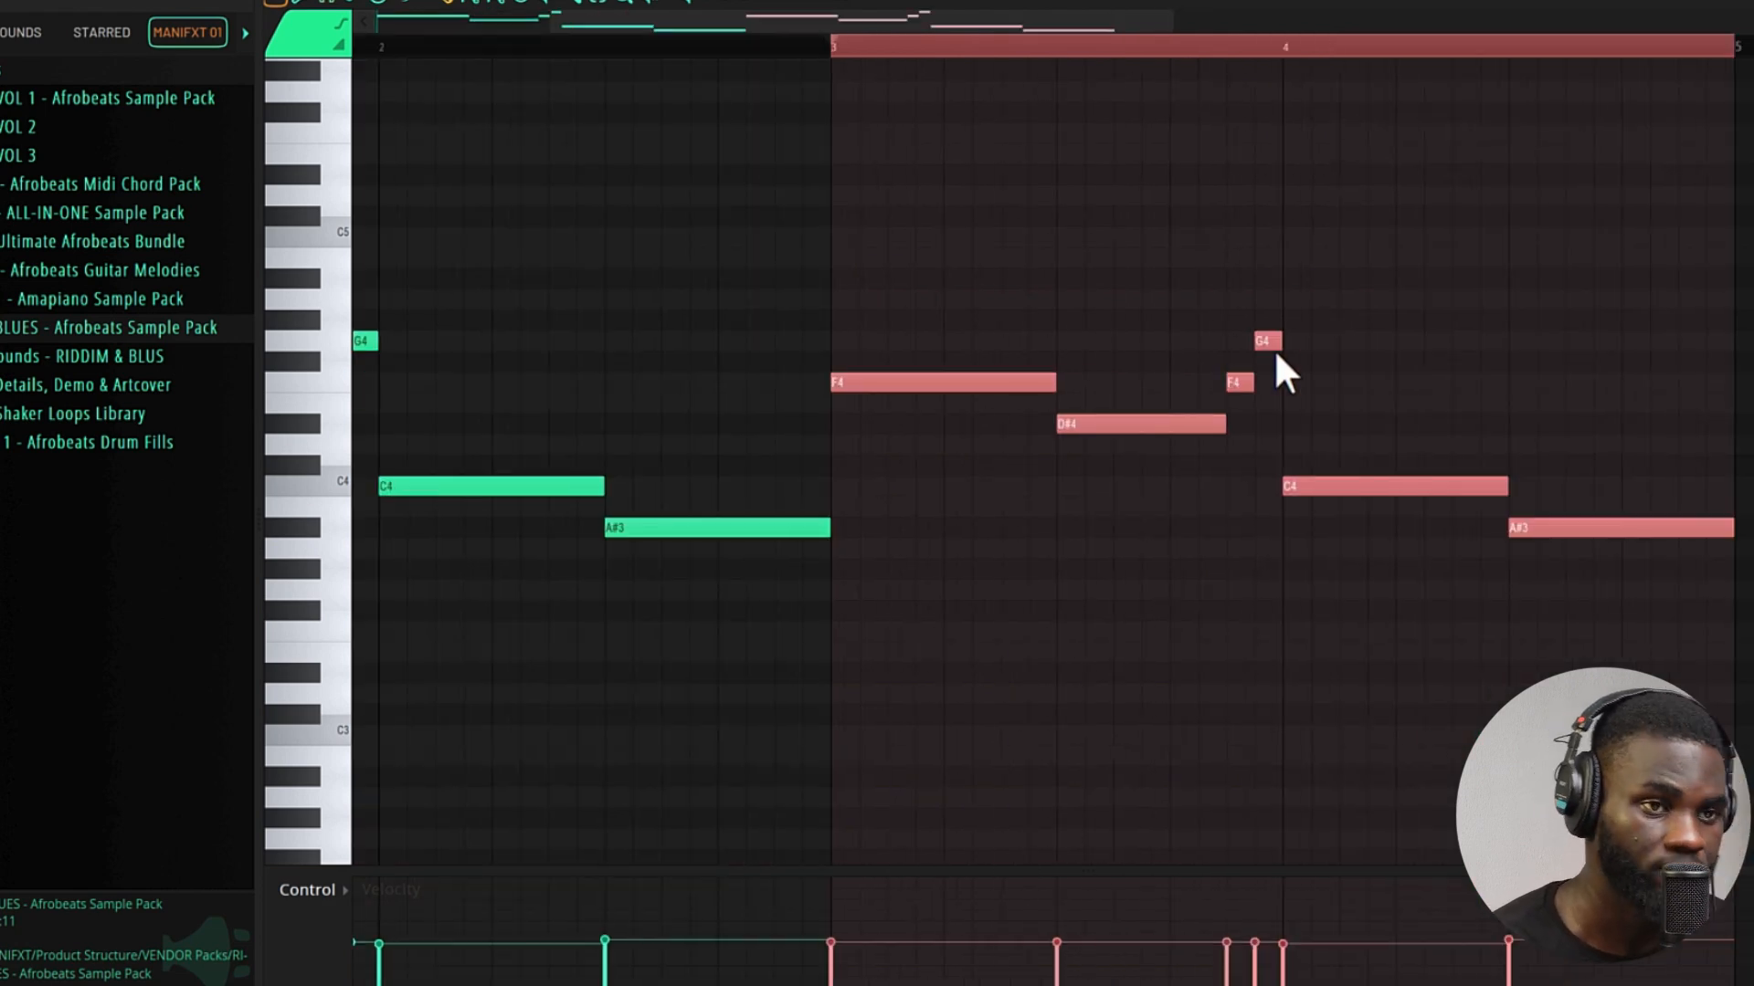
- Select all four bars of bass notes, return to the playlist and play the bass with the other layers
{"action": "key", "text": "ctrl+a"}
{"action": "scroll", "coordinate": [1410, 333], "scroll_direction": "down", "scroll_amount": 2}
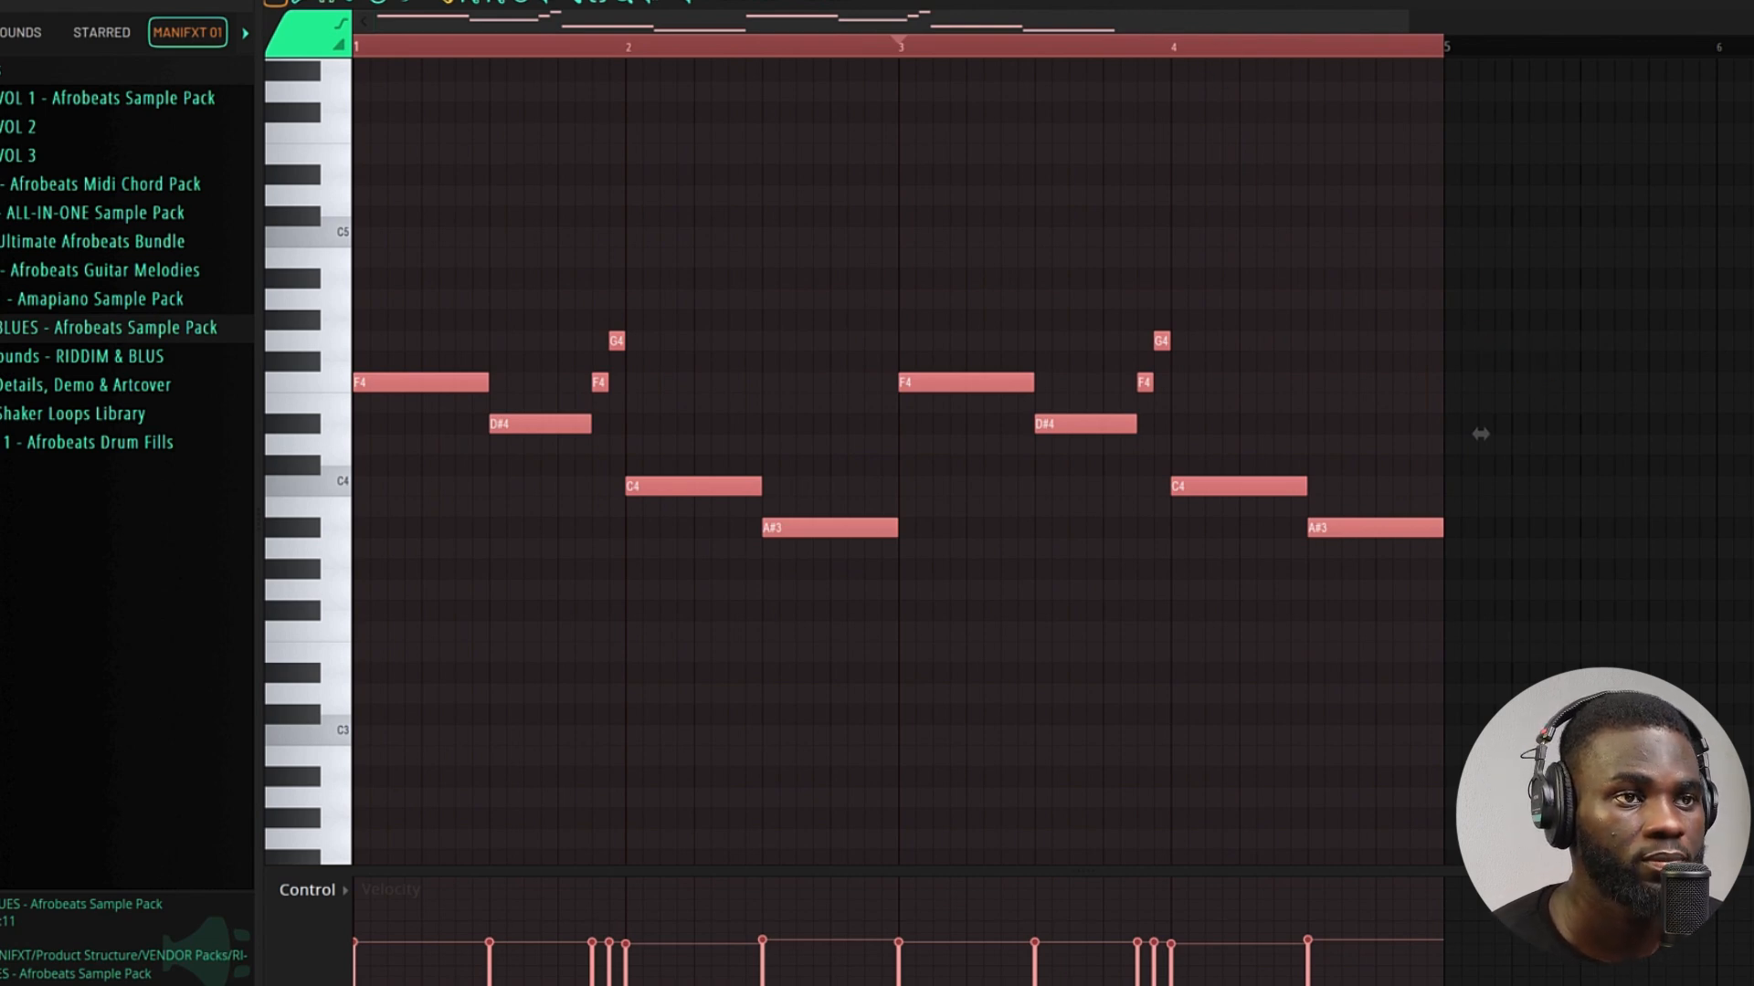
{"action": "left_click", "coordinate": [1079, 0]}
{"action": "key", "text": "space"}
{"action": "scroll", "coordinate": [940, 529], "scroll_direction": "down", "scroll_amount": 2}
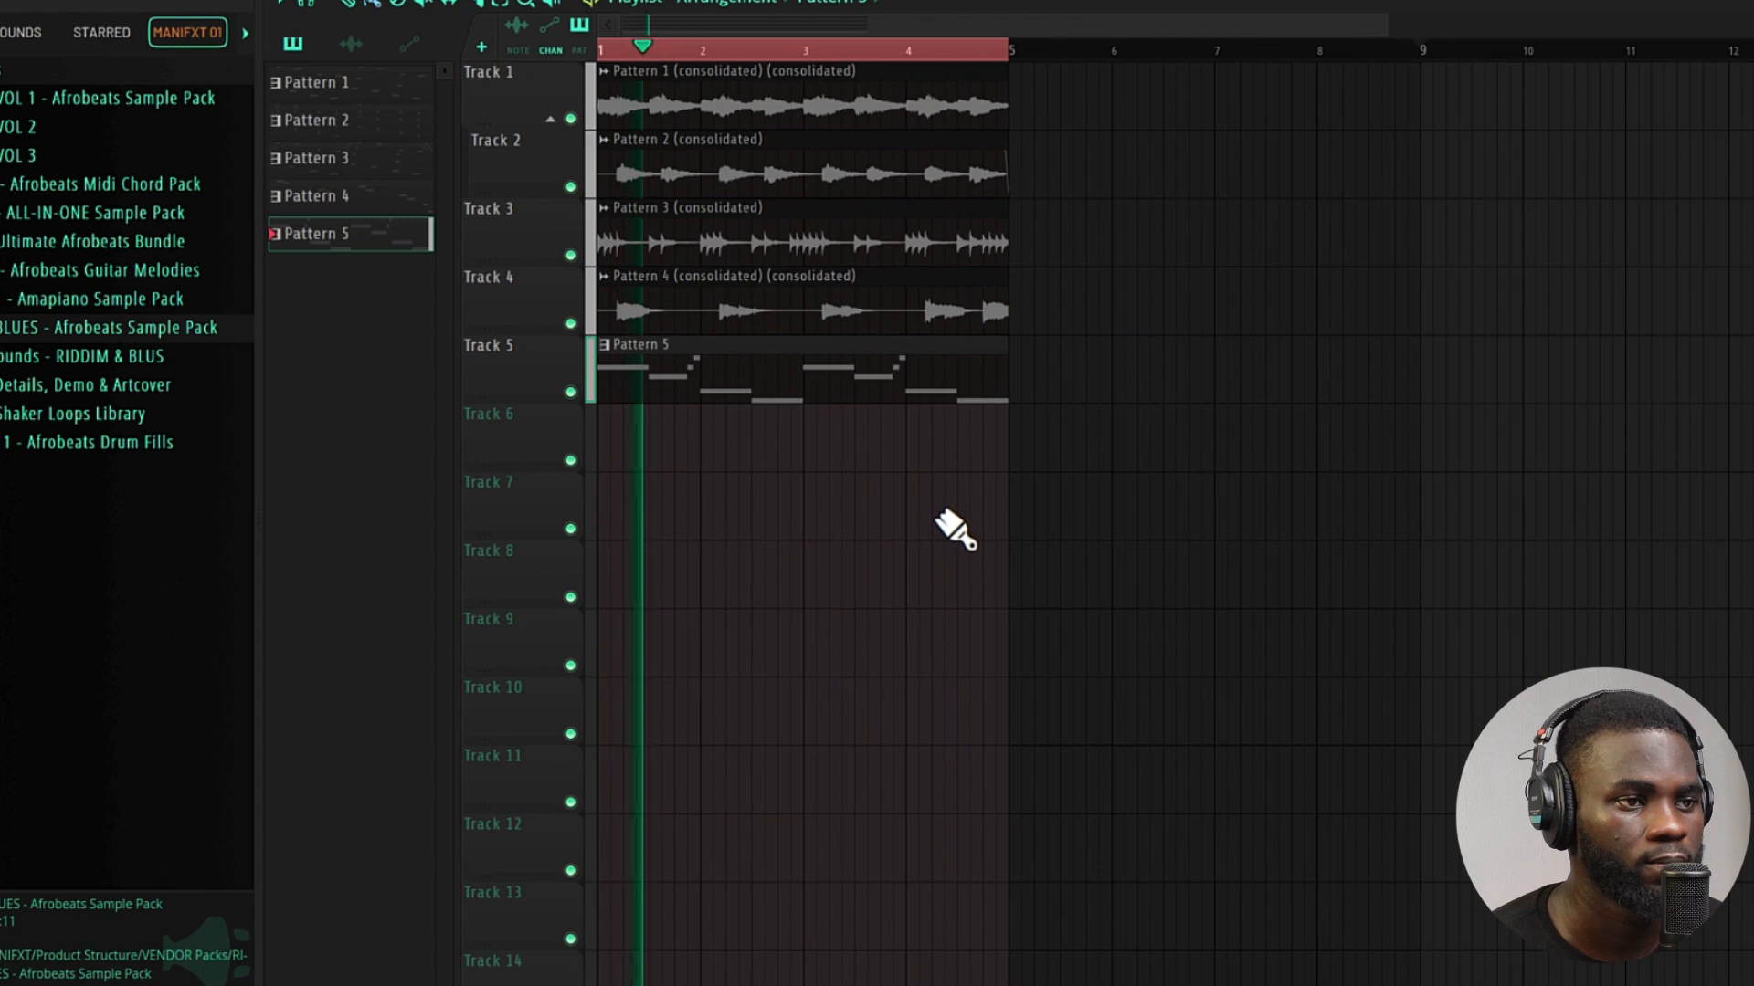